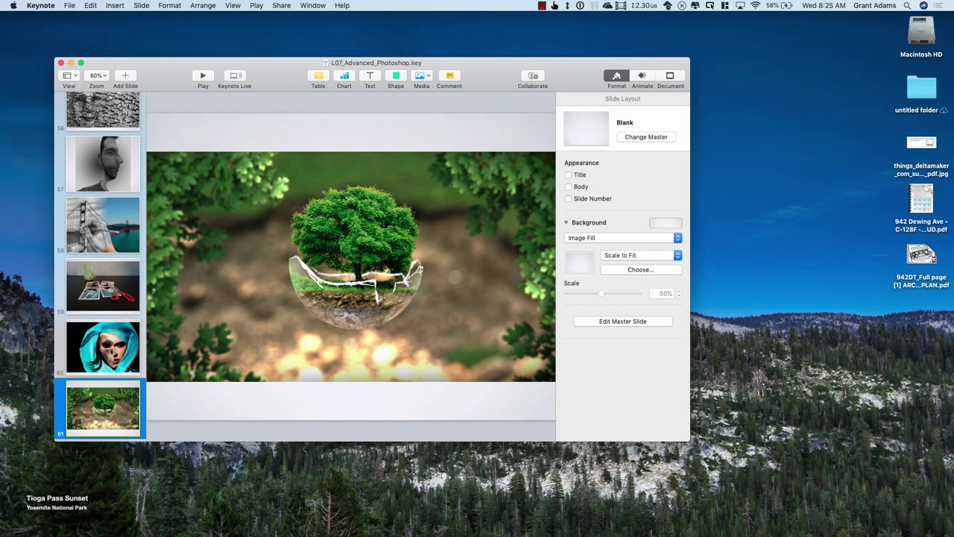
left_click(542, 6)
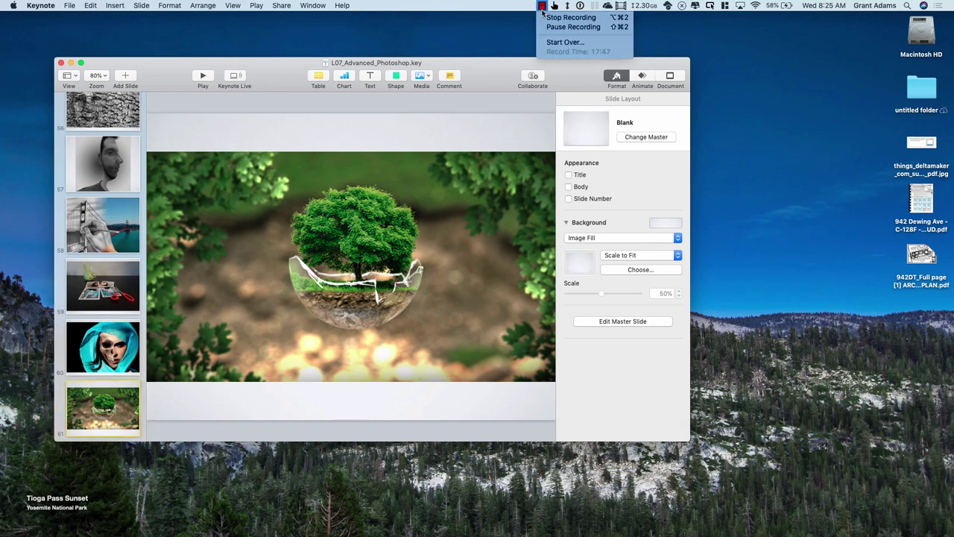
left_click(566, 17)
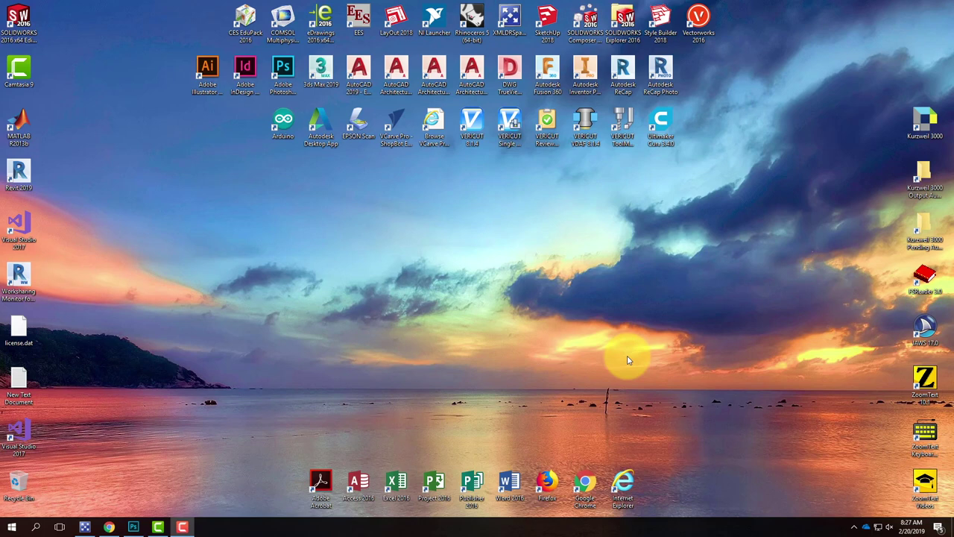
Step: Switch to Chrome and browse the Unsplash walking pictures for photos of whole people suitable for collage
left_click(111, 528)
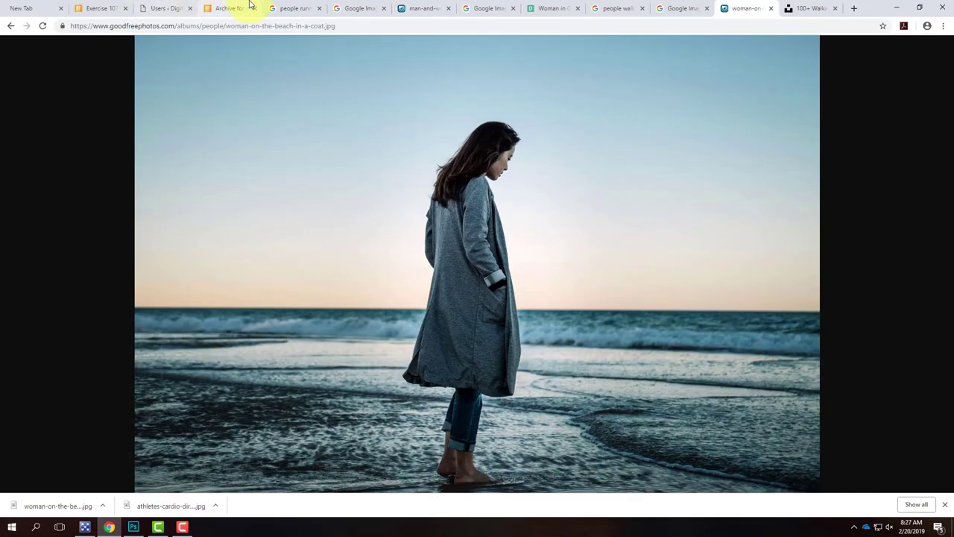
left_click(815, 9)
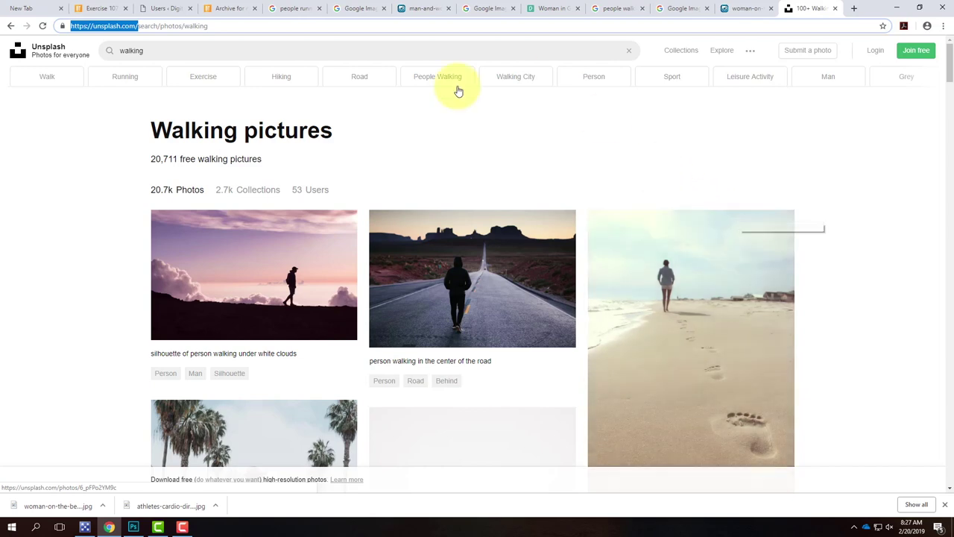
left_click(253, 25)
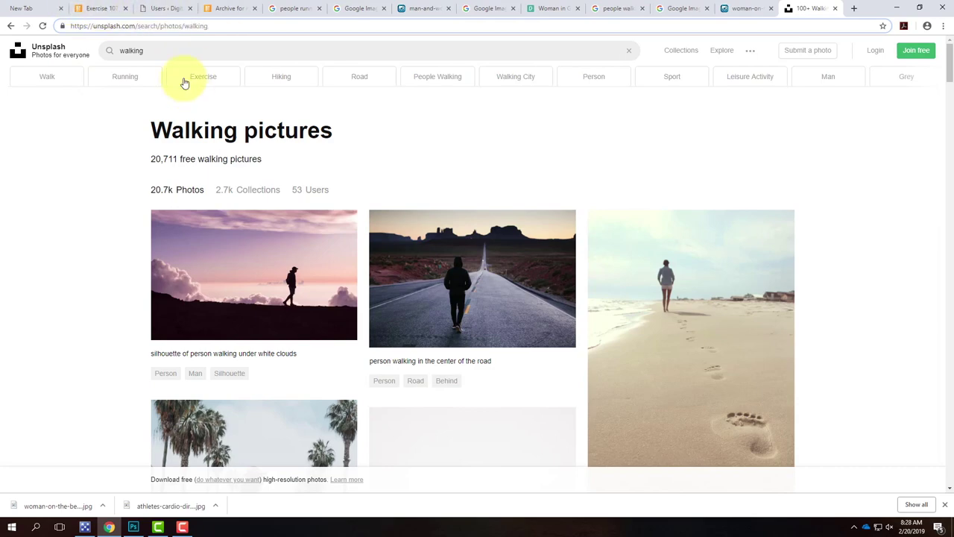
scroll(301, 192, "down", 15)
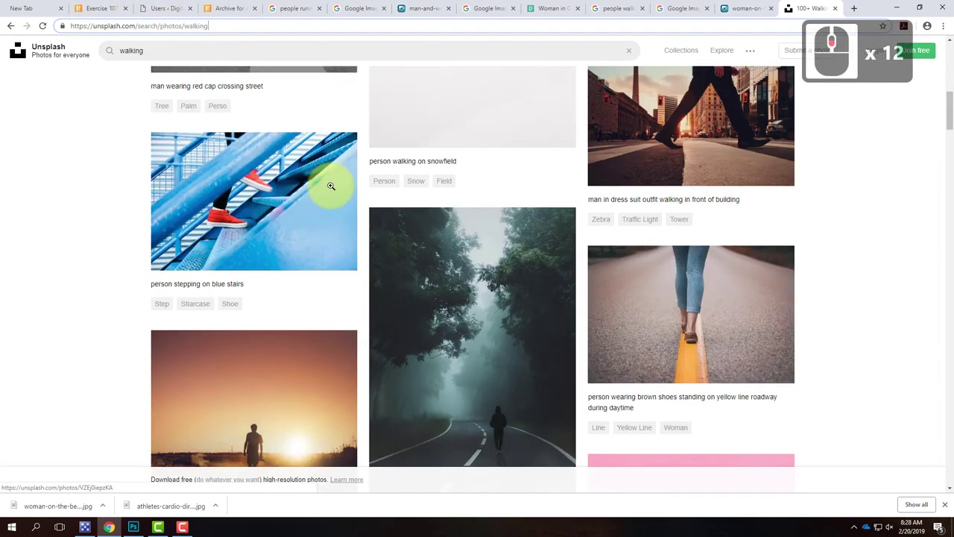
scroll(334, 188, "down", 11)
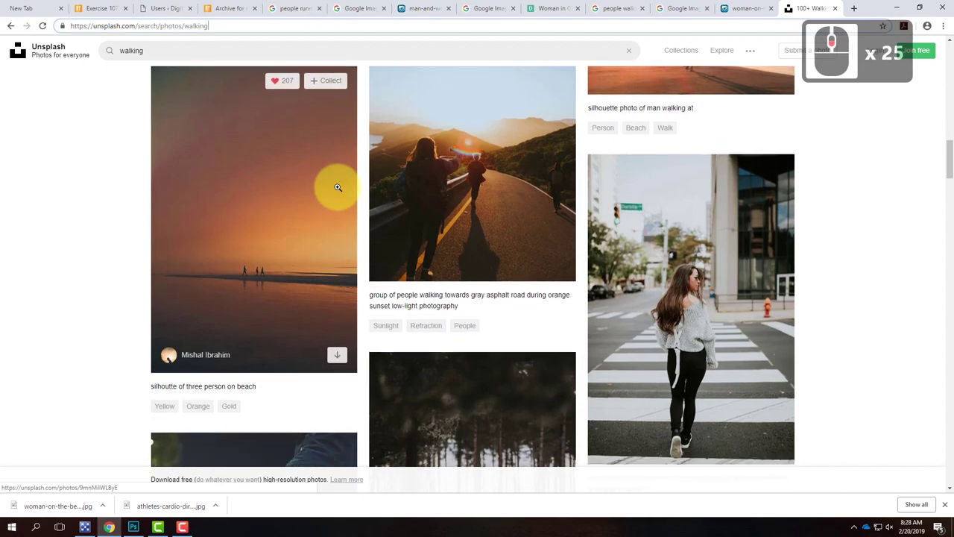
scroll(402, 188, "down", 7)
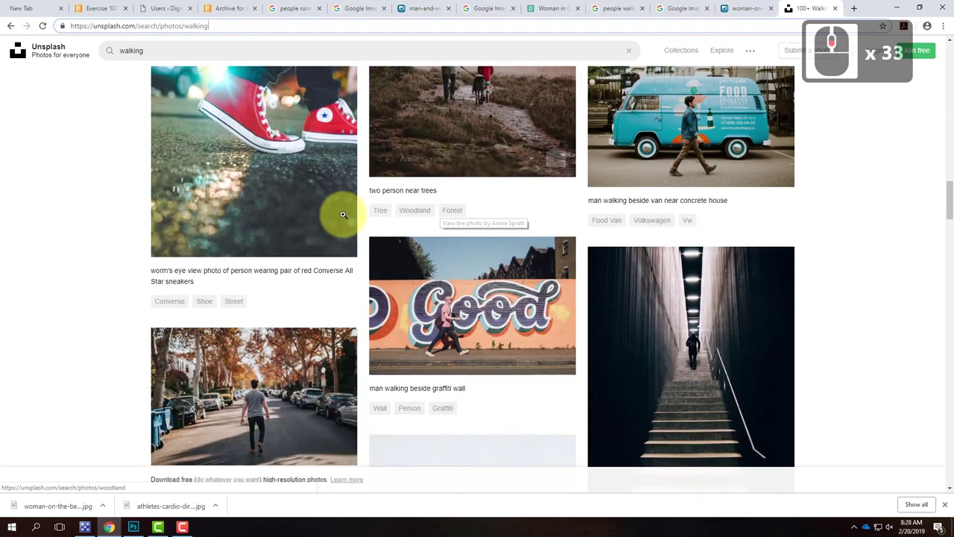
scroll(317, 173, "up", 4)
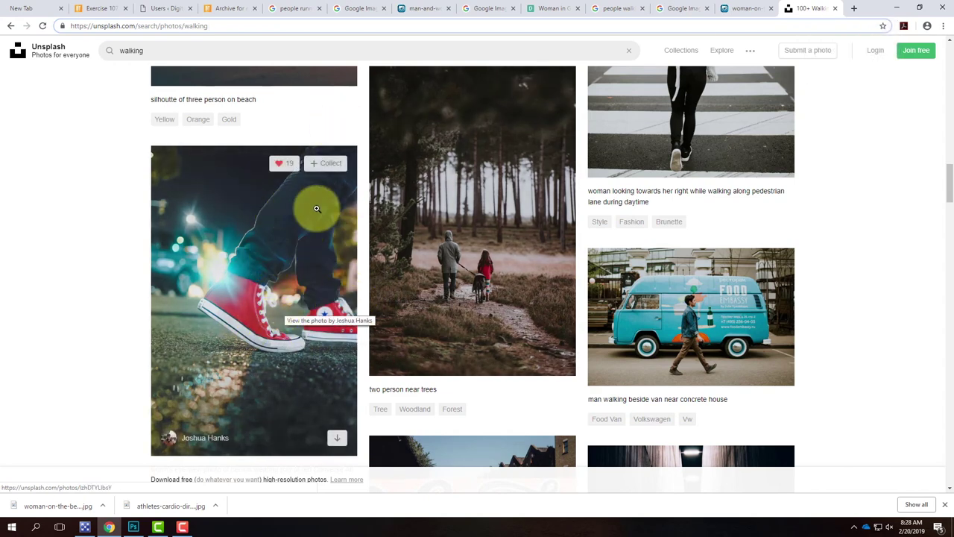
scroll(316, 209, "down", 14)
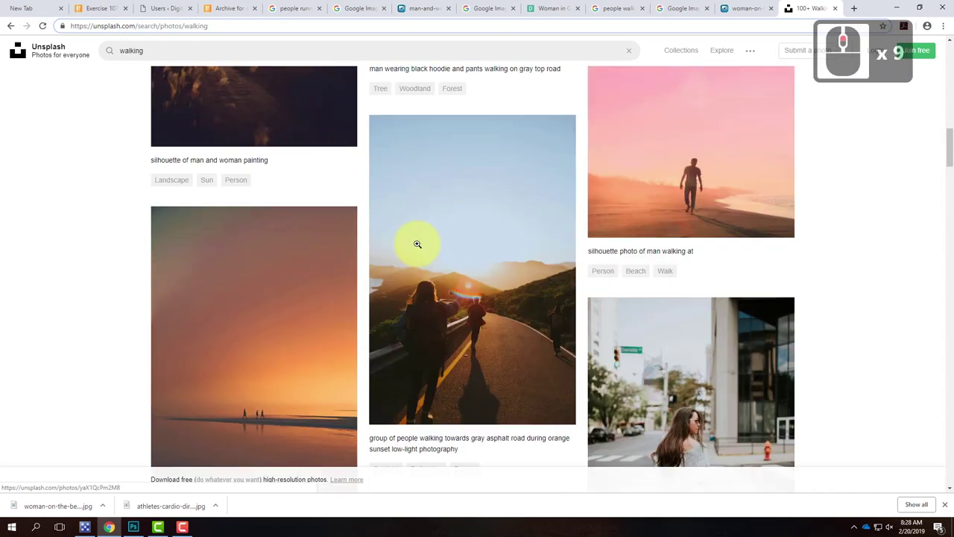
scroll(410, 237, "up", 14)
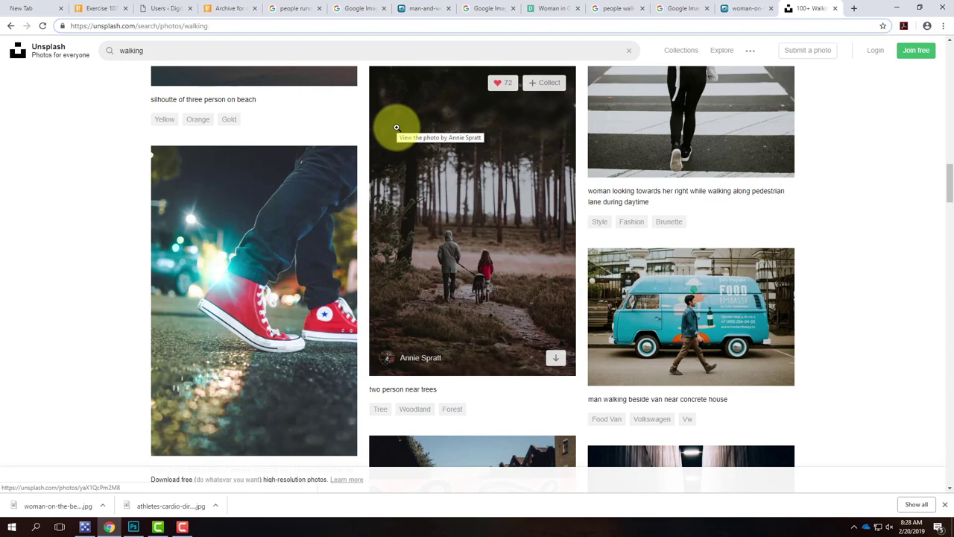
Step: From the Exercise 107 page, open the site's Collage Images resource in a new tab and bring it up
left_click(97, 8)
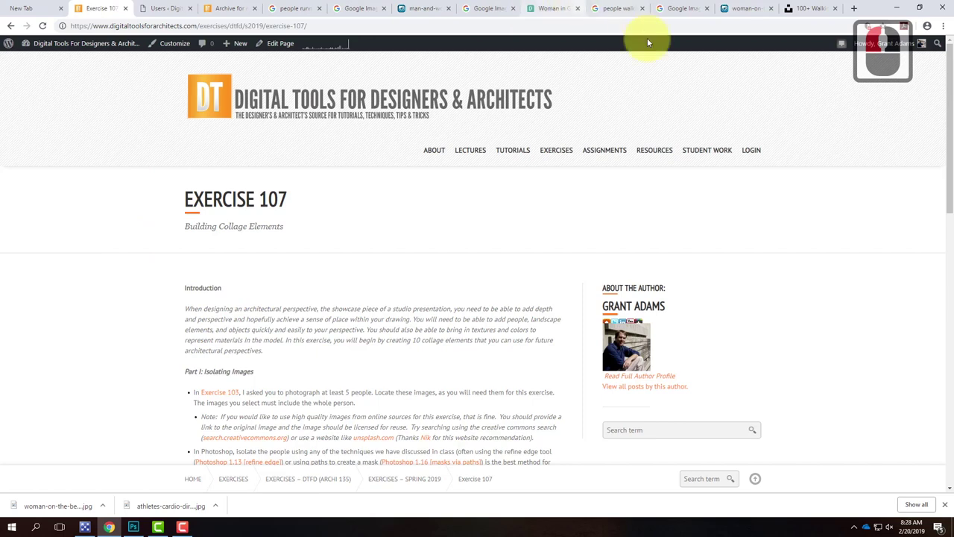
mouse_move(656, 153)
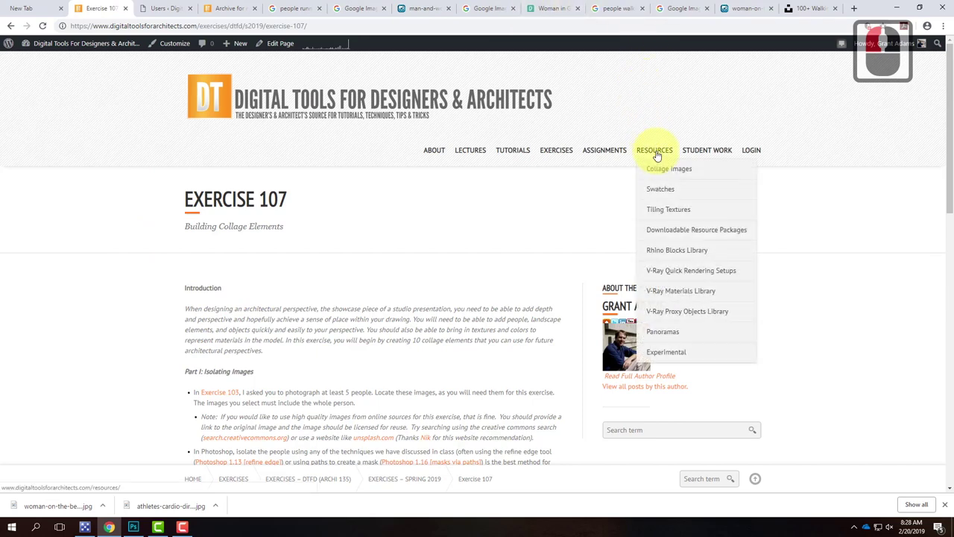
left_click(662, 170)
right_click(671, 170)
left_click(712, 176)
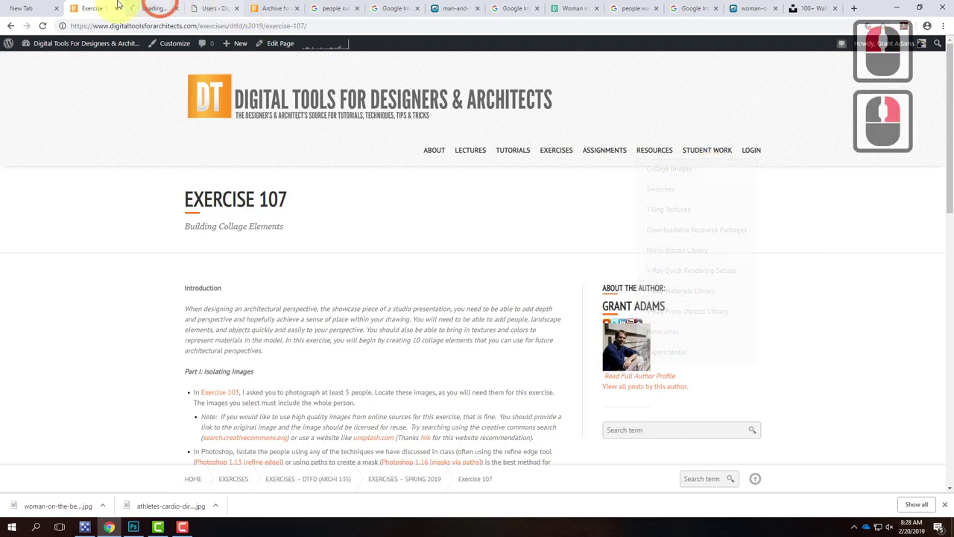
left_click(141, 10)
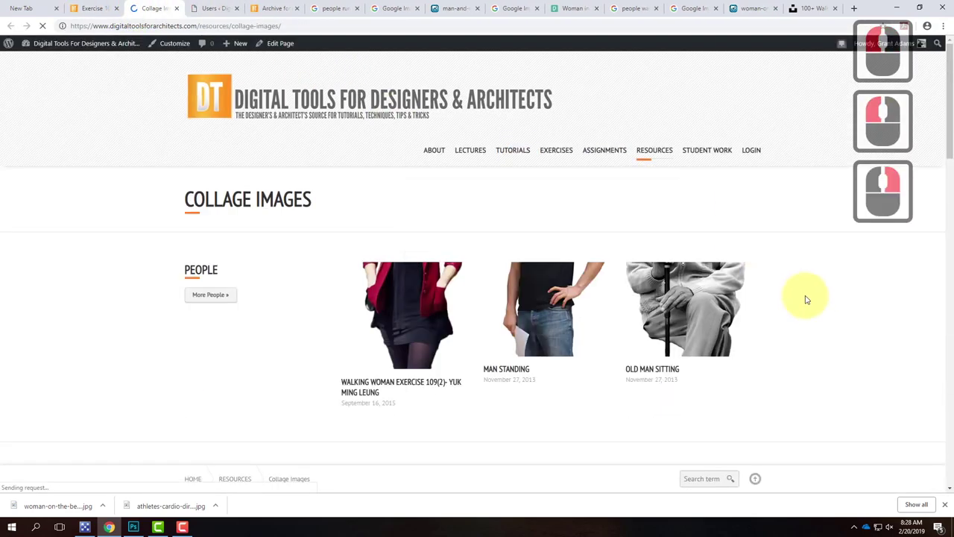
Step: Review the collage image categories, and open the full People collection to look over its groups
scroll(813, 315, "down", 3)
scroll(552, 221, "down", 14)
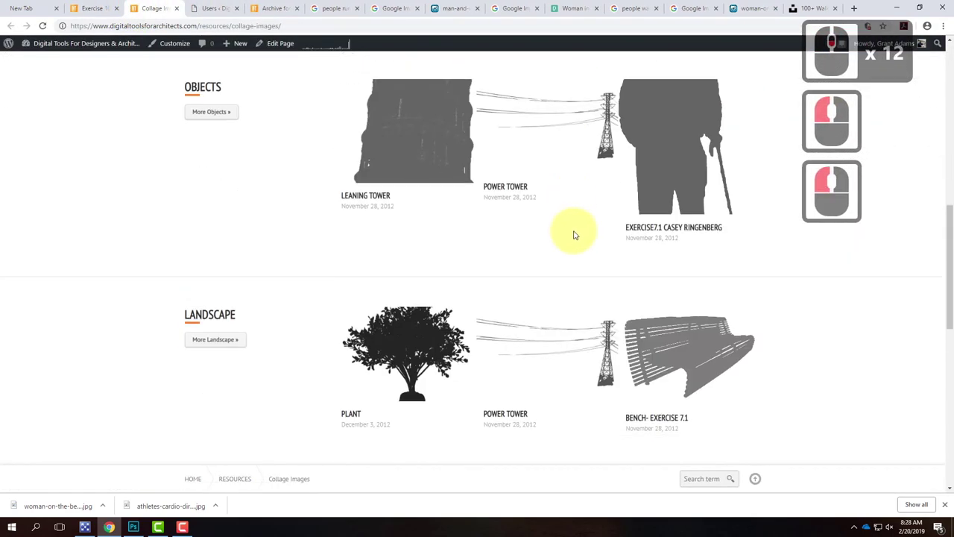
scroll(586, 246, "up", 17)
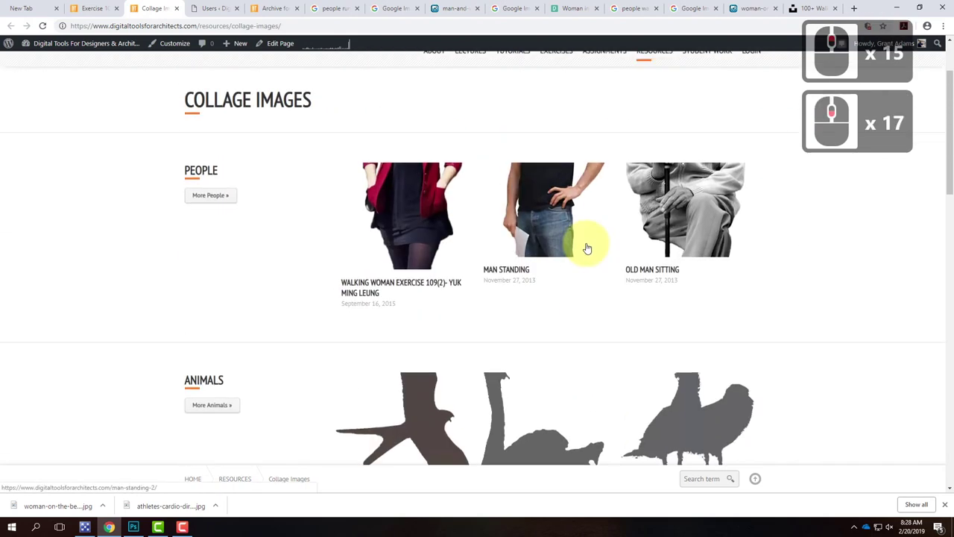
left_click(209, 294)
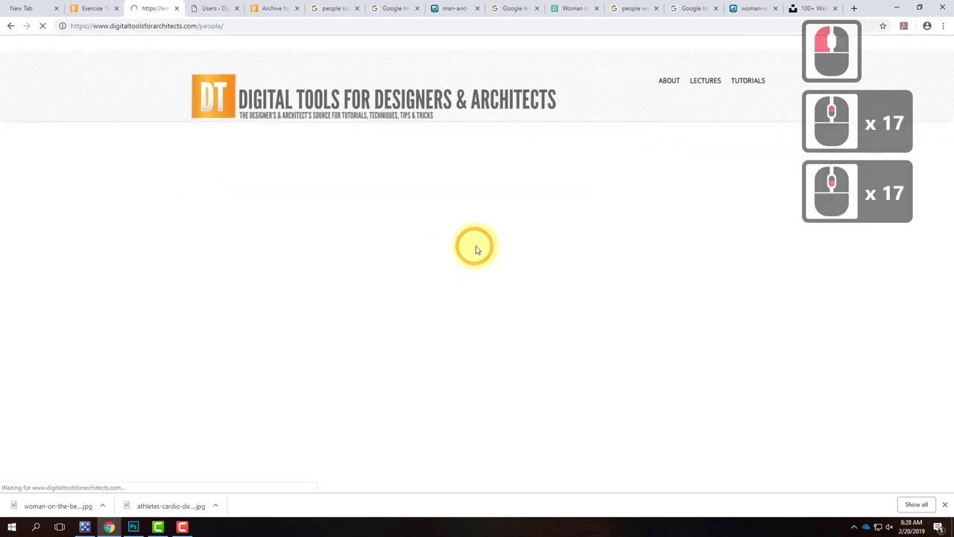
scroll(602, 257, "down", 7)
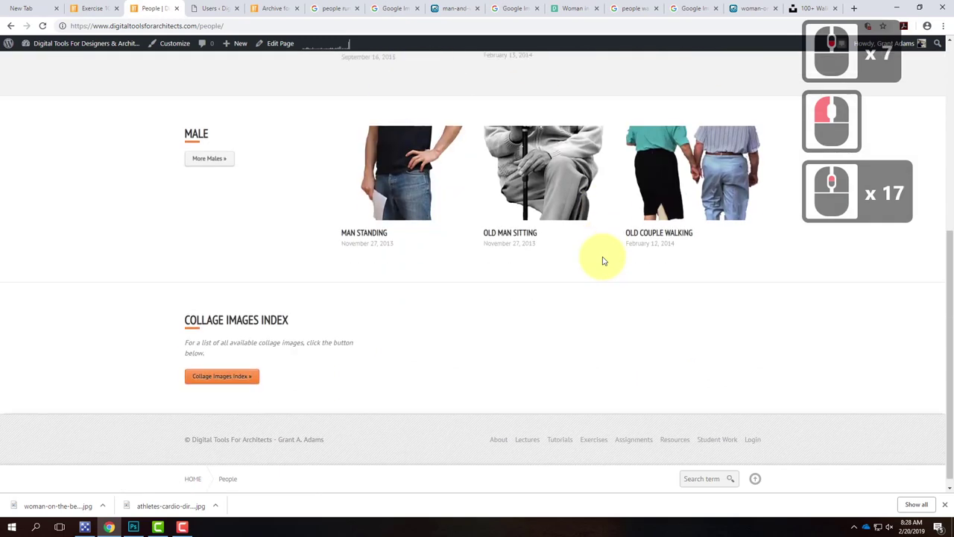
Step: Open the full list of male collage images and go to the Male Runner entry
left_click(213, 155)
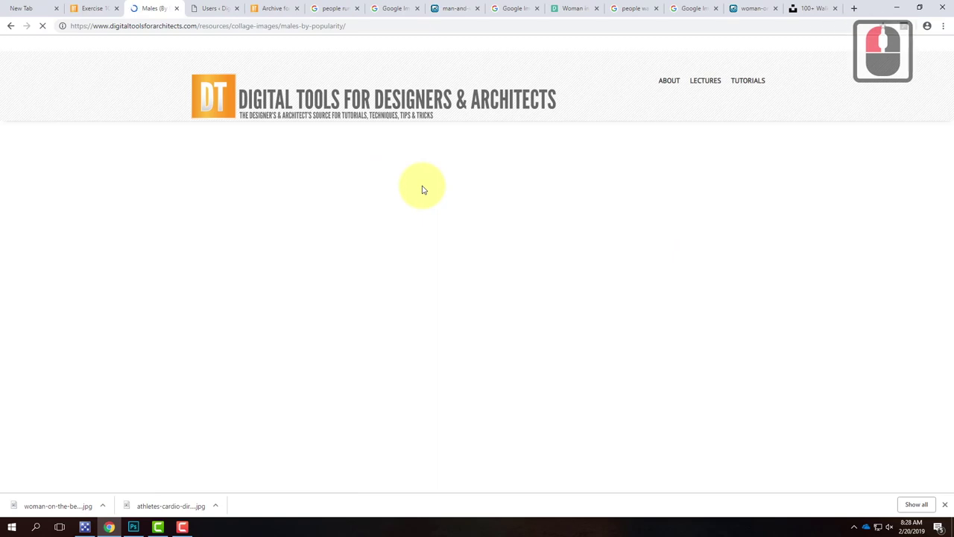
scroll(422, 190, "down", 7)
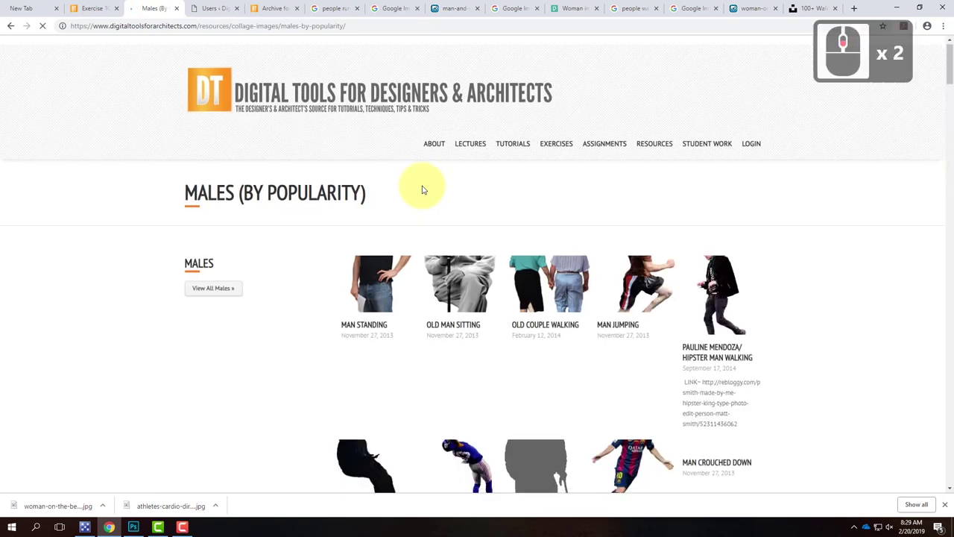
scroll(422, 190, "down", 10)
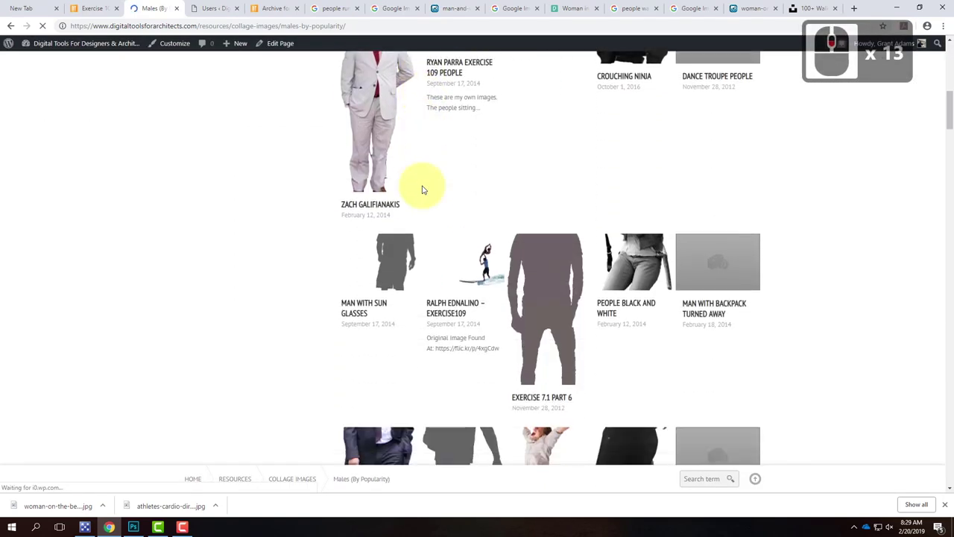
scroll(422, 189, "down", 4)
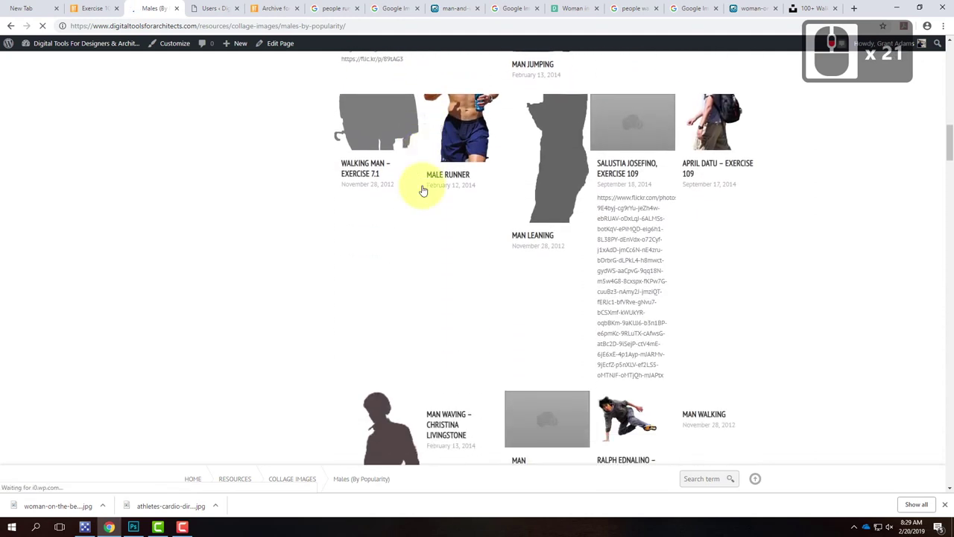
left_click(469, 190)
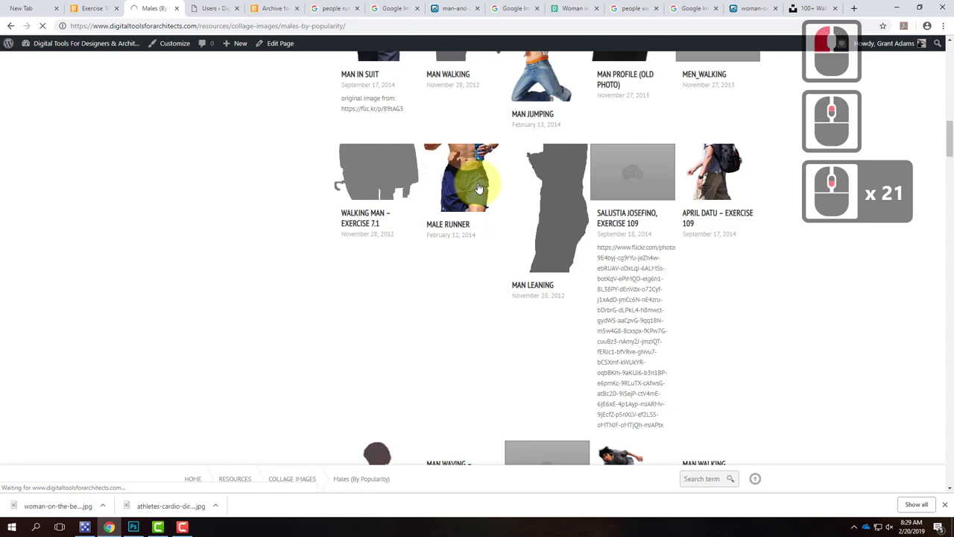
left_click(484, 189)
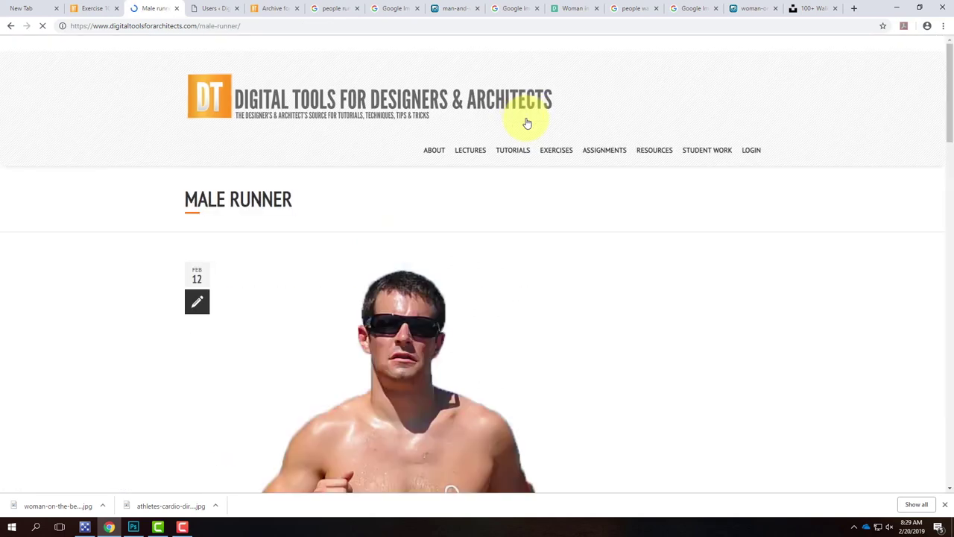
Step: Examine the cutout versions of the figure on the Male Runner page
scroll(537, 308, "down", 16)
scroll(561, 314, "down", 20)
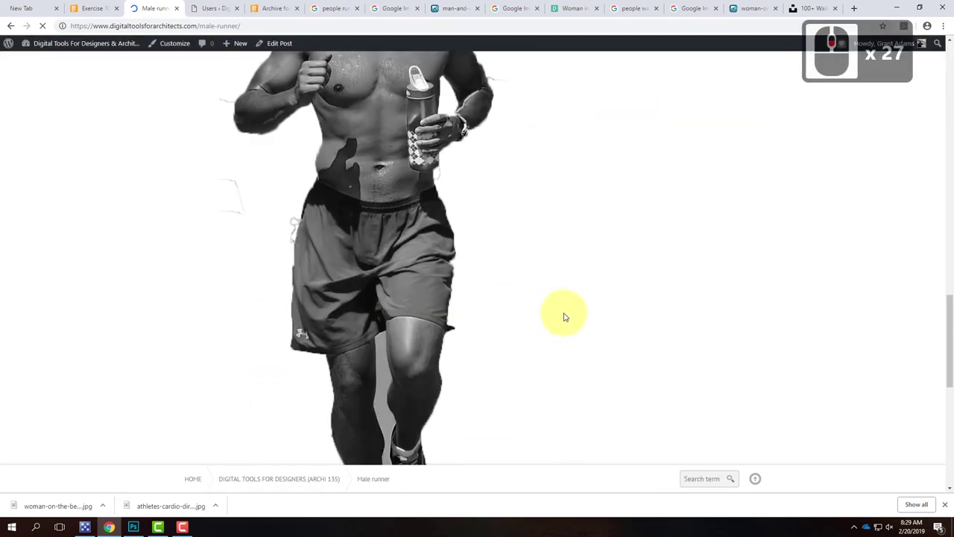
scroll(564, 317, "up", 20)
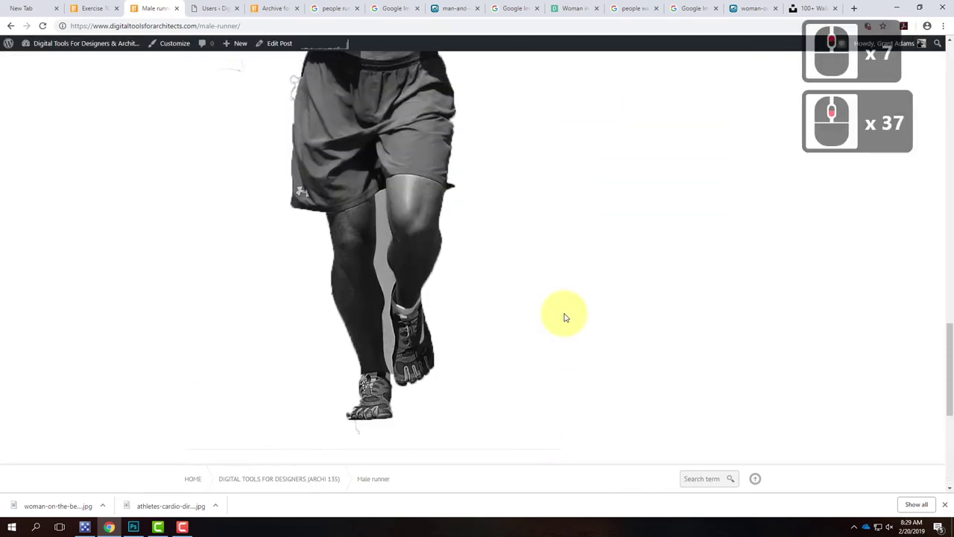
scroll(564, 318, "up", 20)
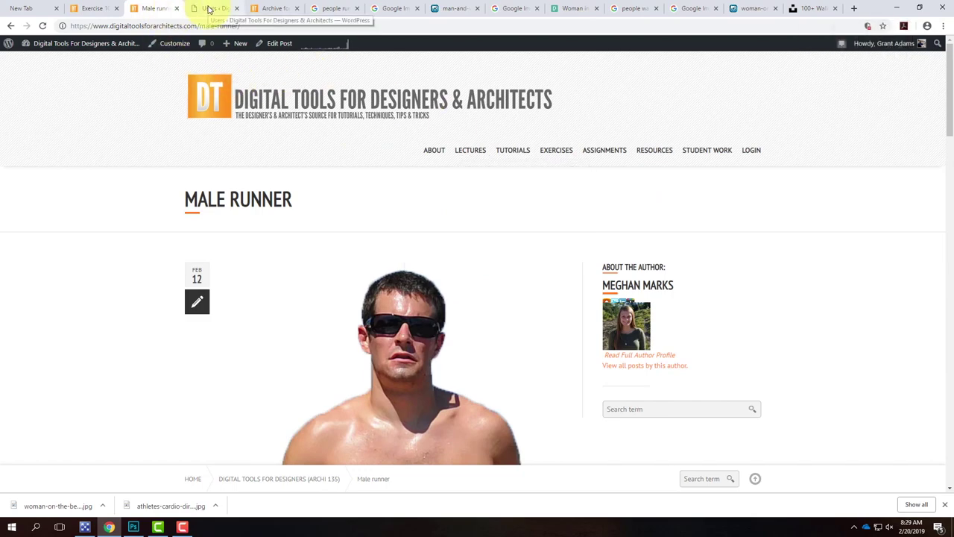
Step: Load search.creativecommons.org in the tab holding the people running image results
left_click(275, 8)
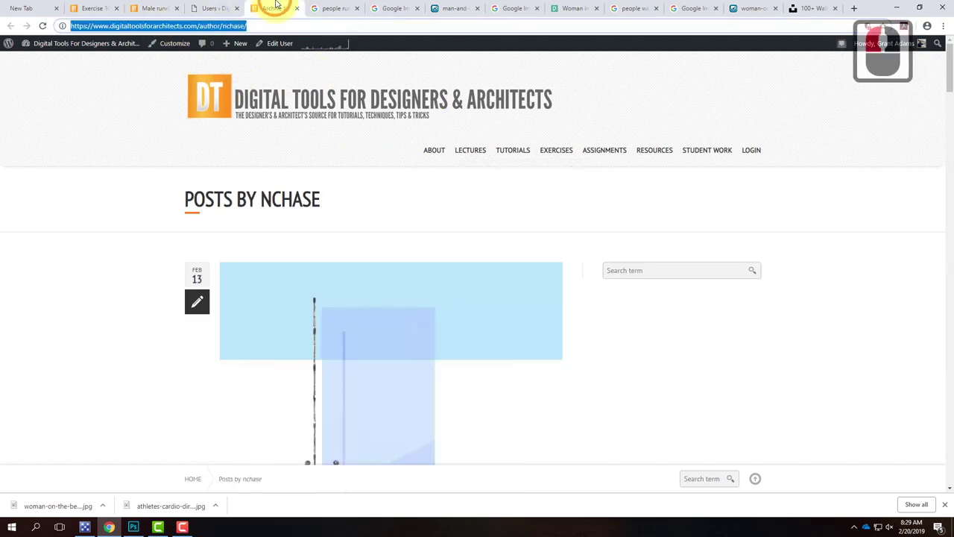
left_click(334, 8)
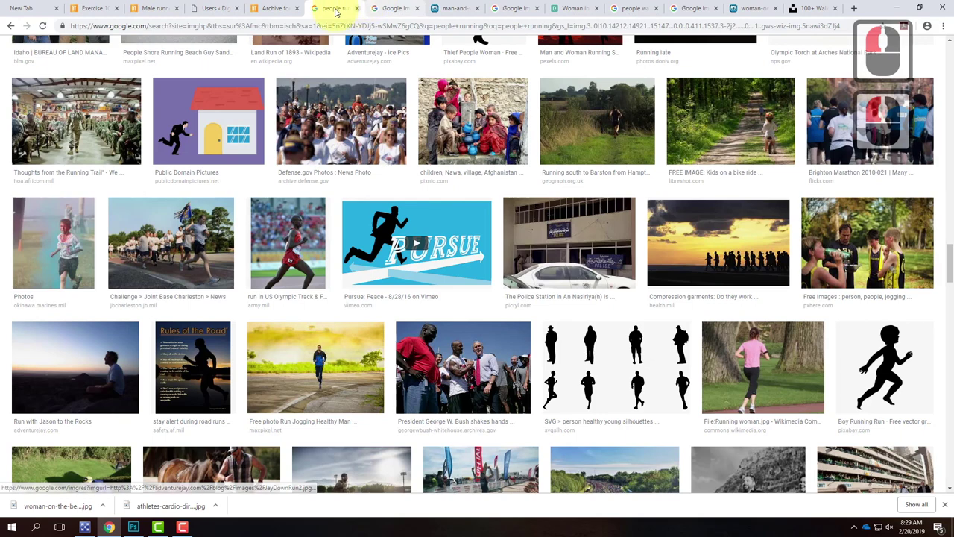
left_click(313, 25)
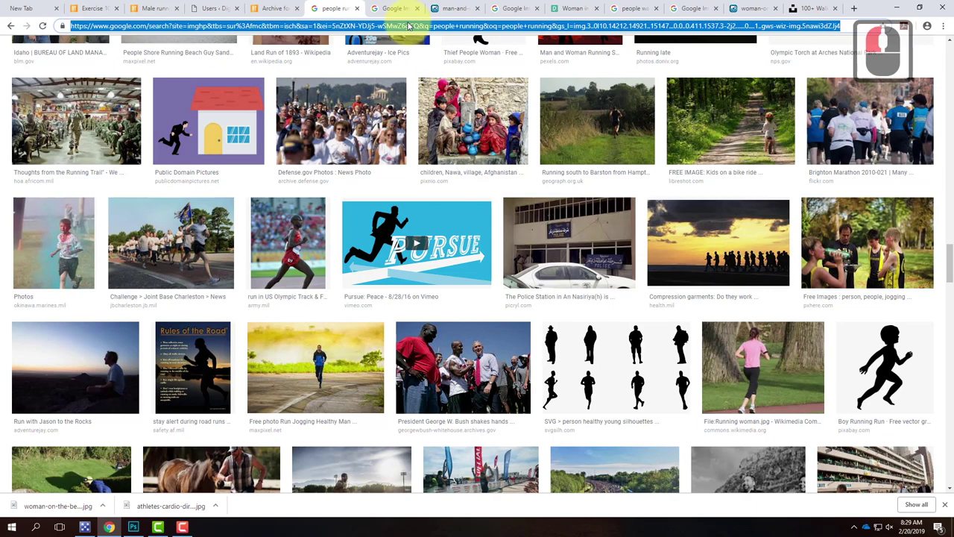
type("se")
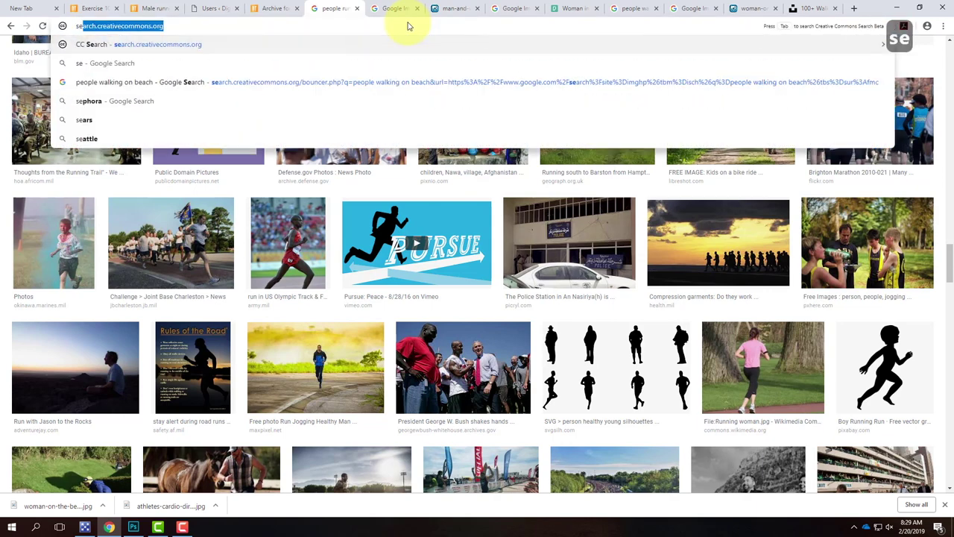
key("Return")
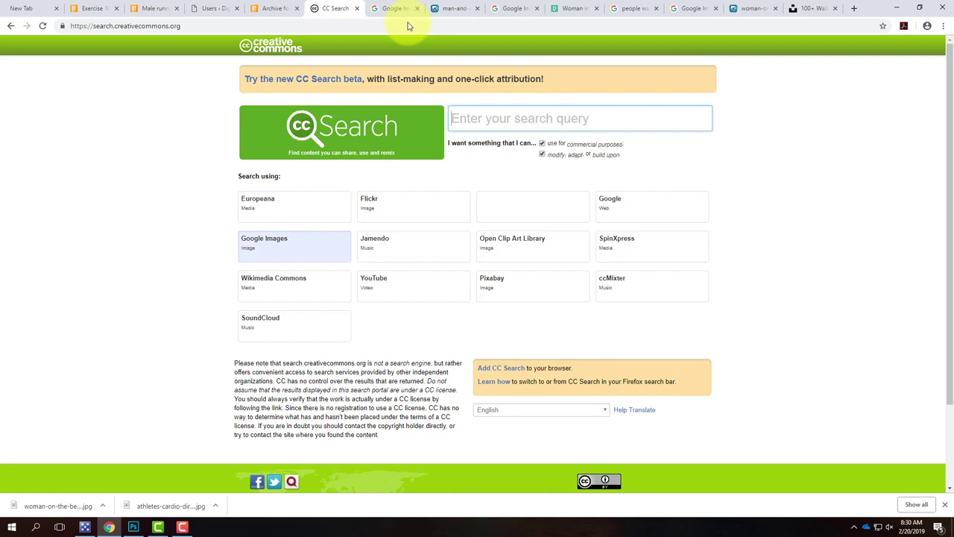
Step: Search Creative Commons for "people running" using Google Images, limited to commercially usable and modifiable content
left_click(462, 124)
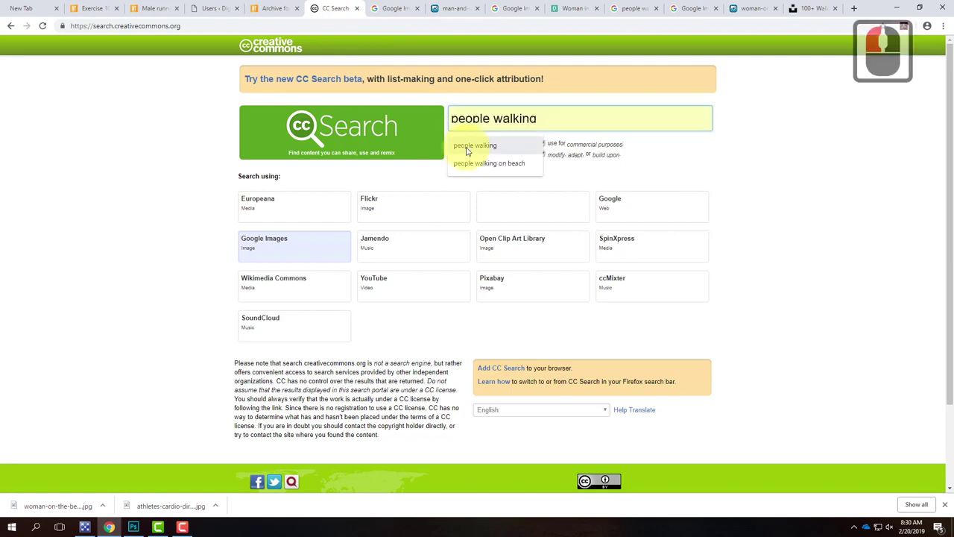
left_click(467, 147)
left_click_drag(514, 119, 571, 122)
type("running")
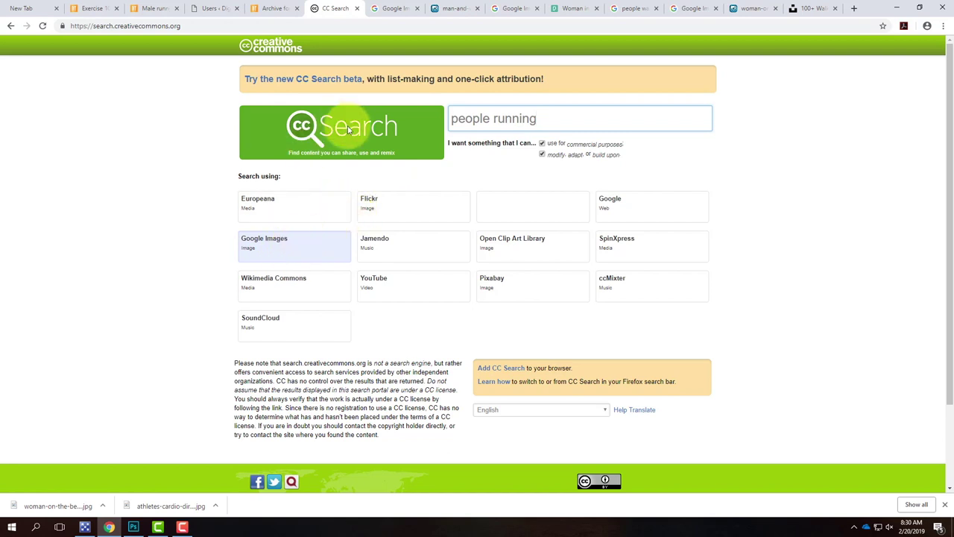
left_click(293, 248)
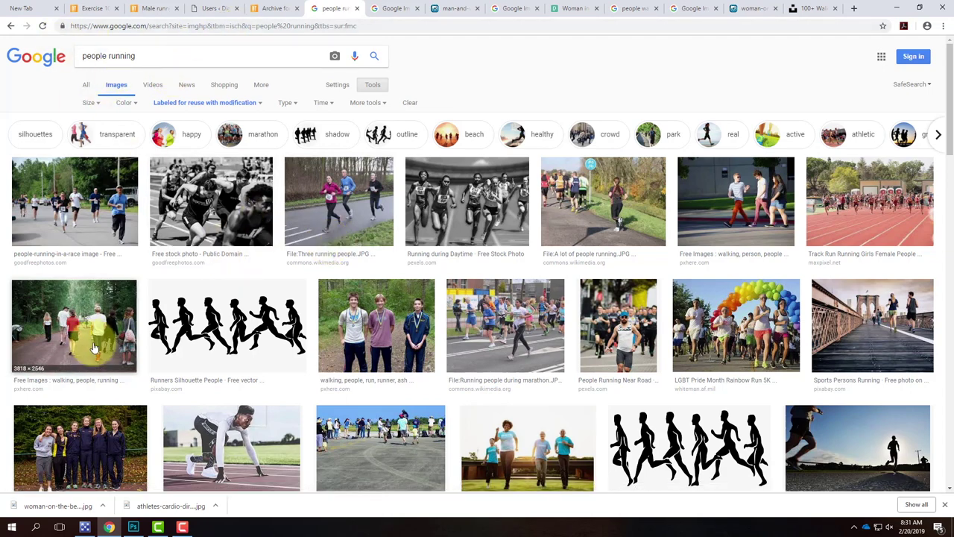
Step: Look through the reusable people running image results for figures suited to the collage
scroll(351, 298, "down", 6)
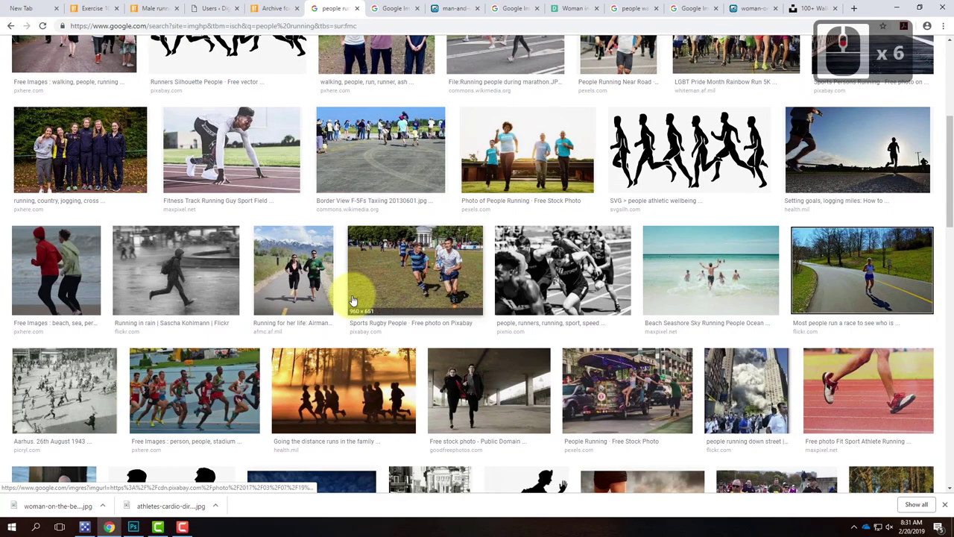
scroll(354, 300, "down", 13)
scroll(354, 300, "down", 3)
scroll(414, 285, "down", 6)
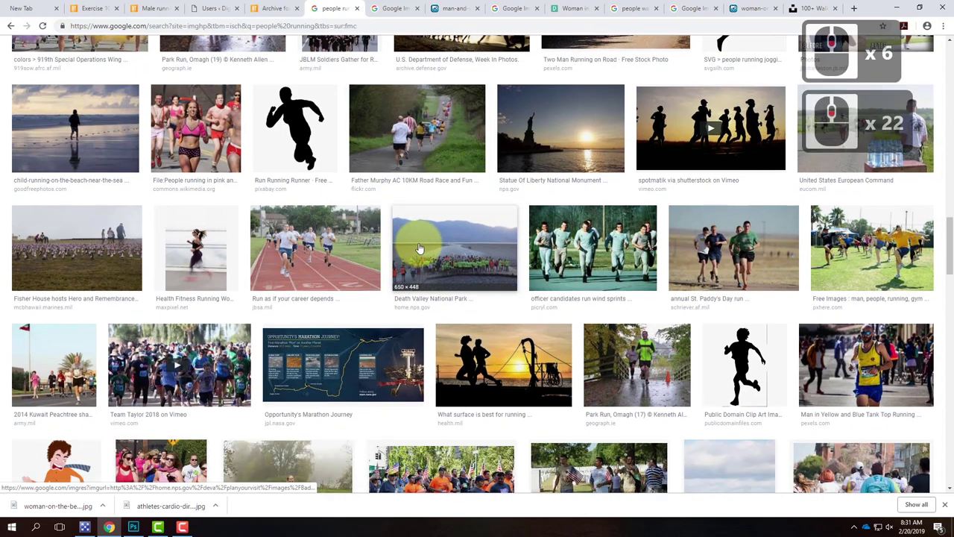
scroll(420, 248, "down", 6)
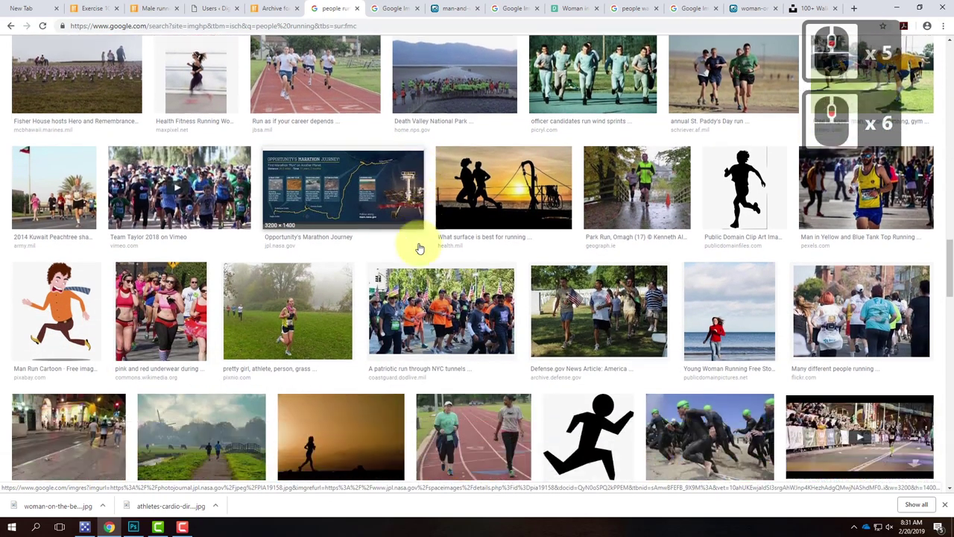
scroll(419, 248, "down", 4)
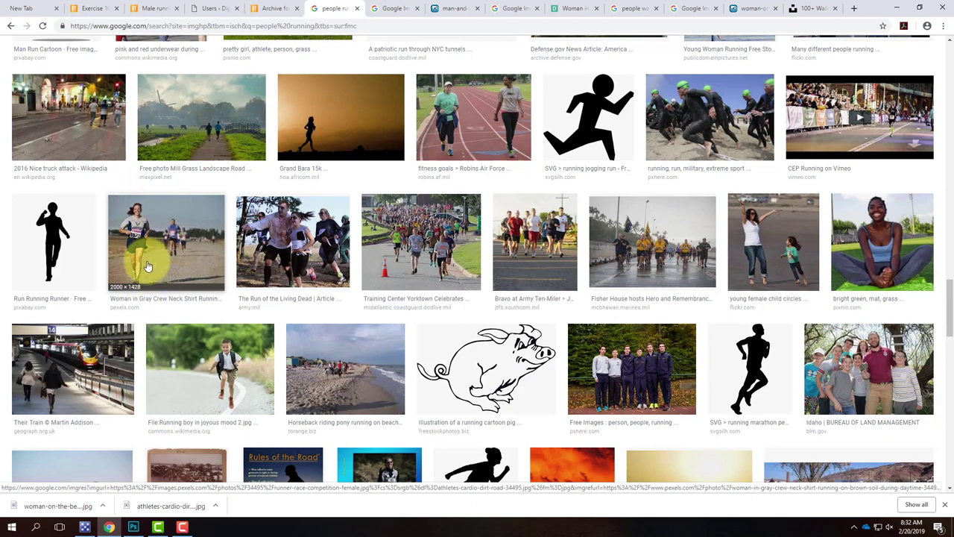
Step: Return to the open Unsplash walking results and switch them to the related Running pictures
left_click(753, 11)
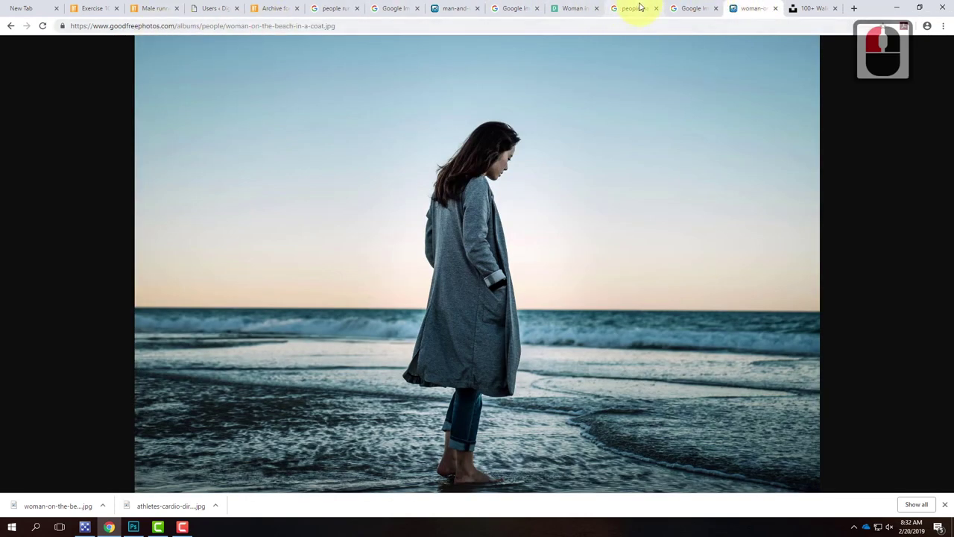
left_click(818, 12)
scroll(447, 149, "down", 20)
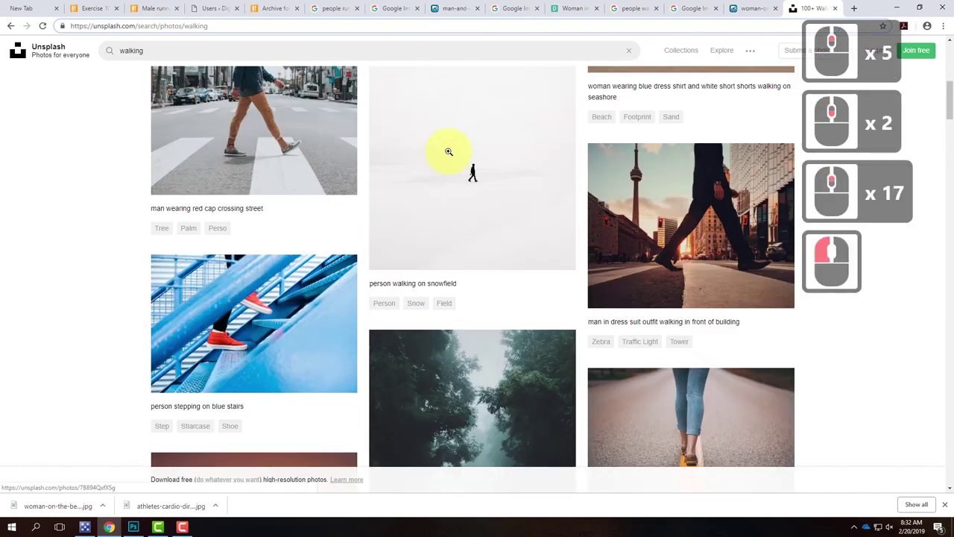
scroll(449, 151, "up", 20)
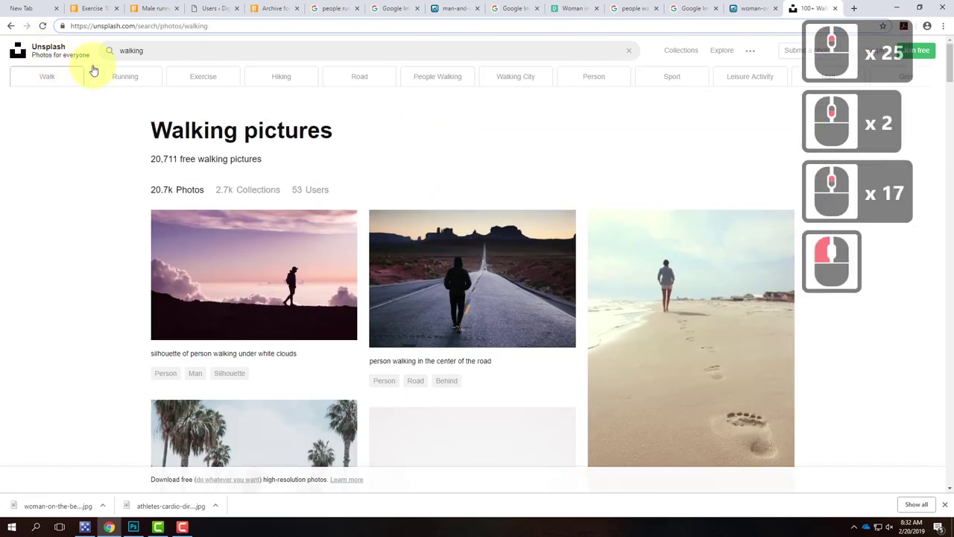
left_click(127, 48)
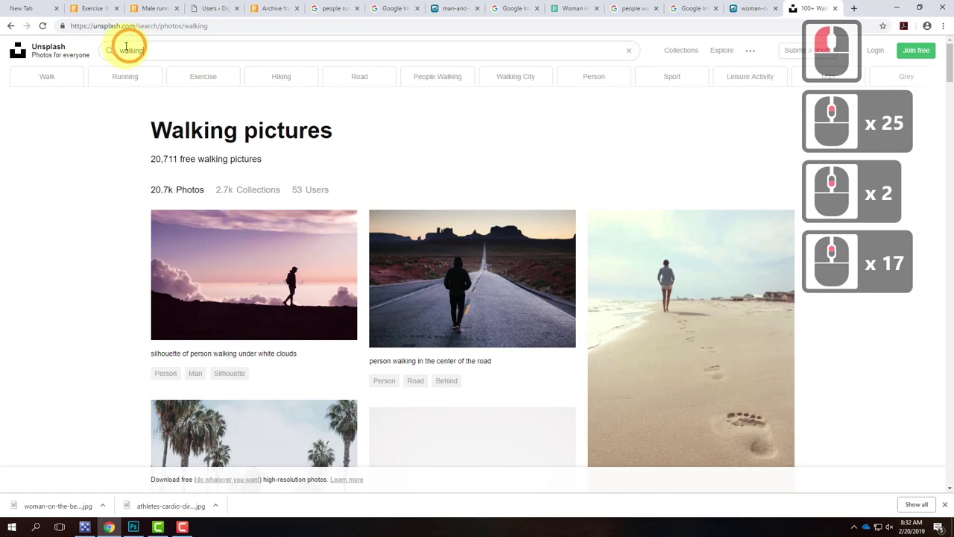
left_click(125, 76)
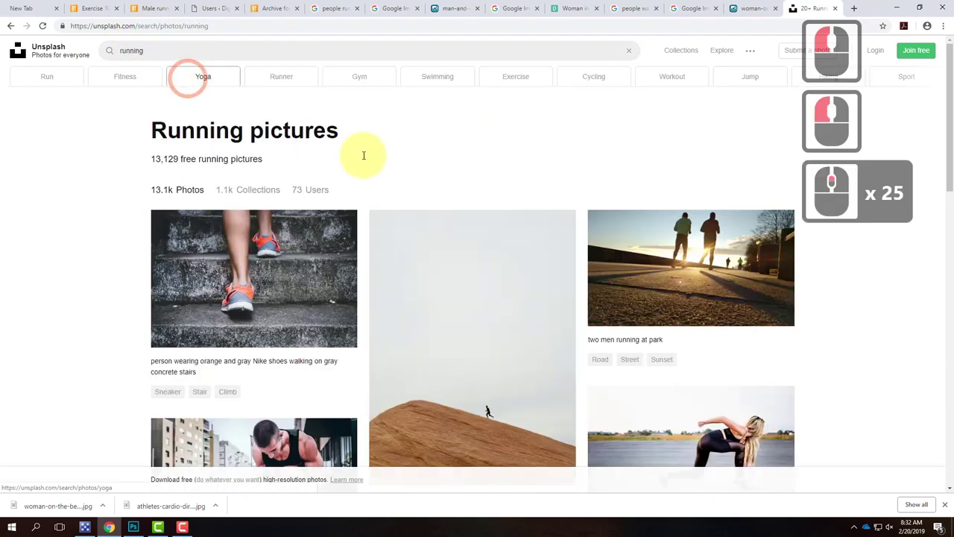
Step: Find the Unsplash photo of a runner seen from behind on a gray mountain road and download it for free
scroll(537, 253, "down", 5)
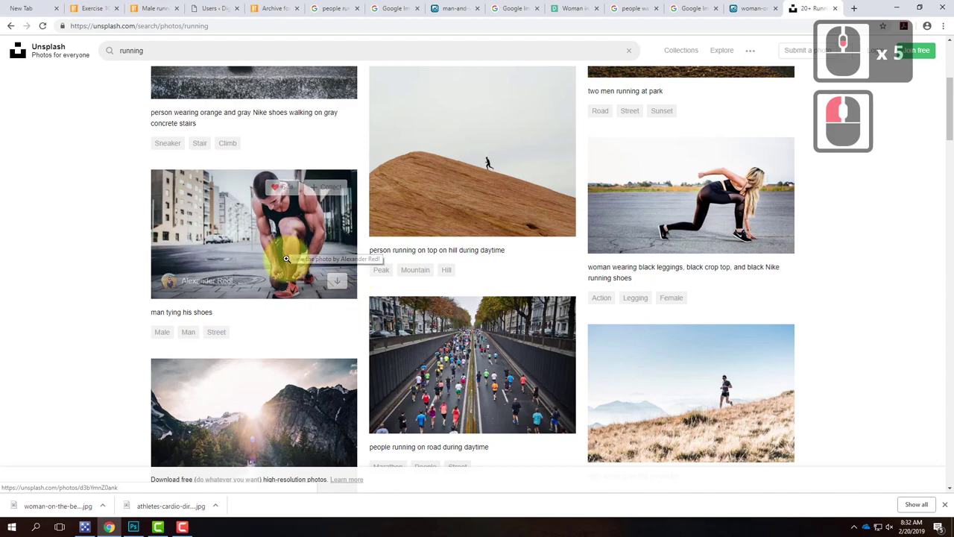
scroll(286, 258, "down", 9)
scroll(307, 258, "down", 3)
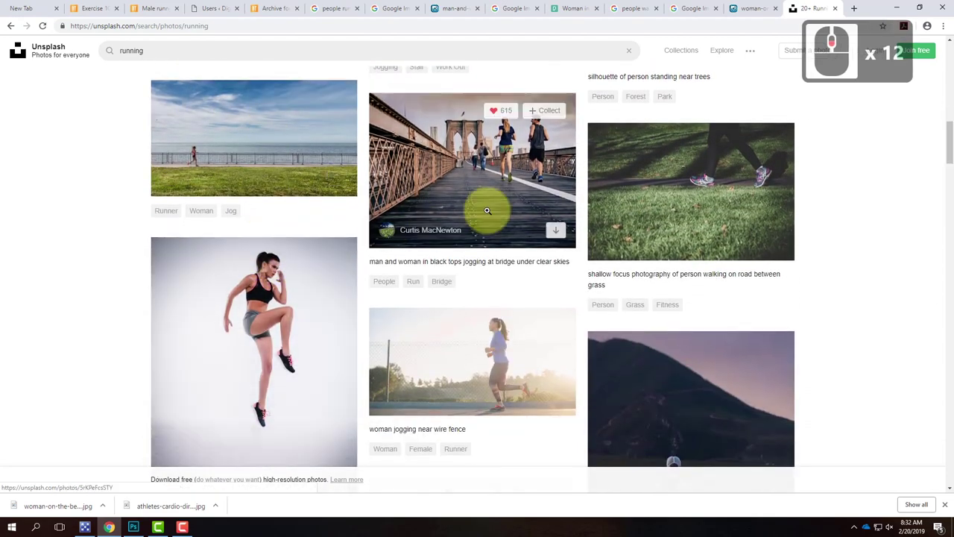
scroll(464, 209, "down", 6)
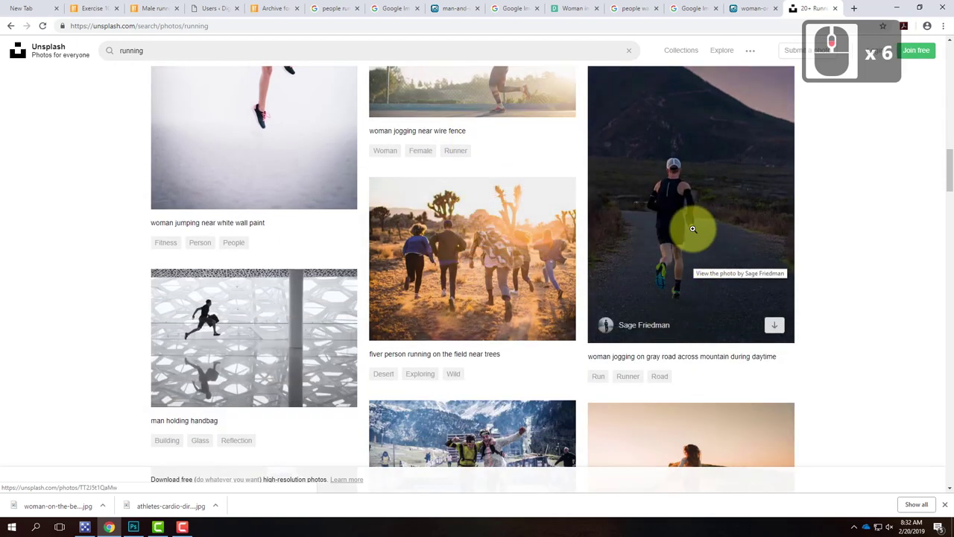
left_click(693, 229)
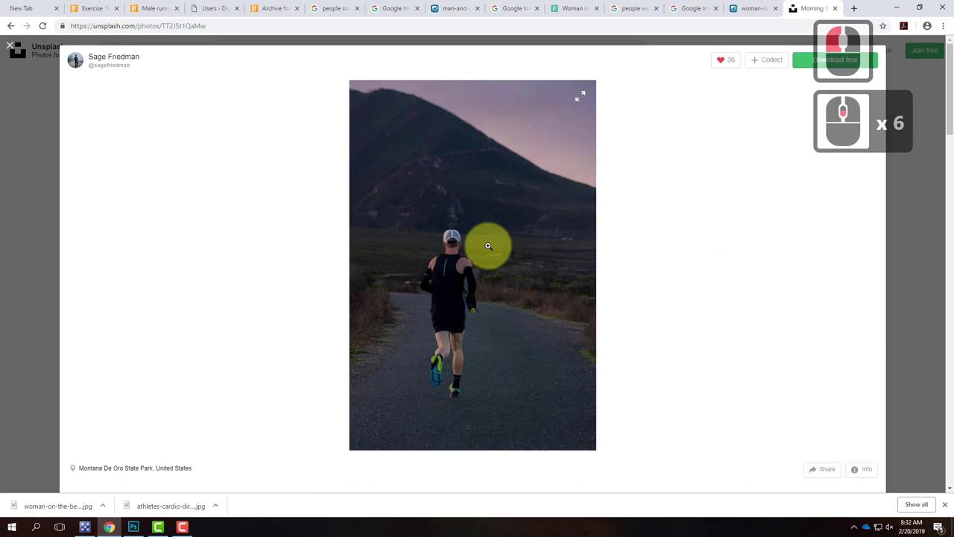
scroll(489, 246, "down", 3)
scroll(492, 245, "up", 4)
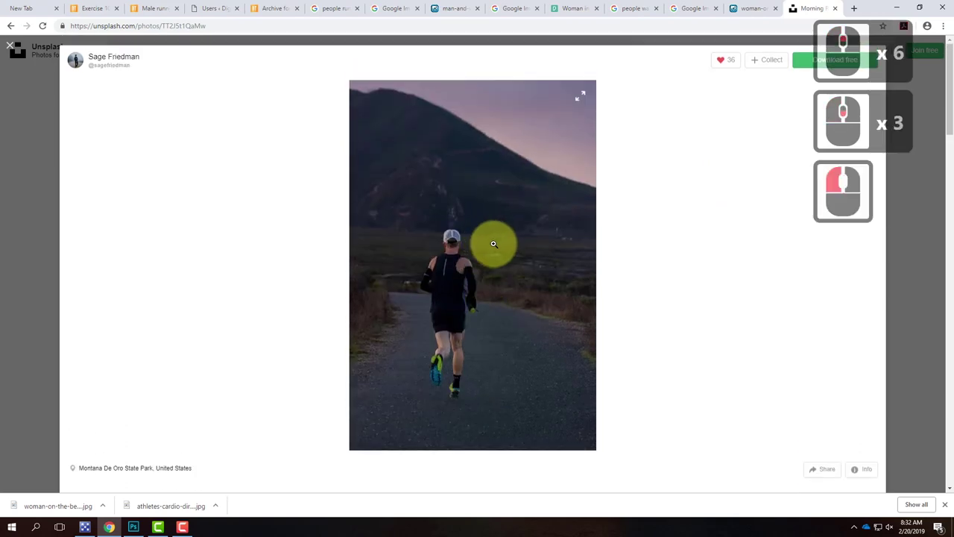
left_click(803, 65)
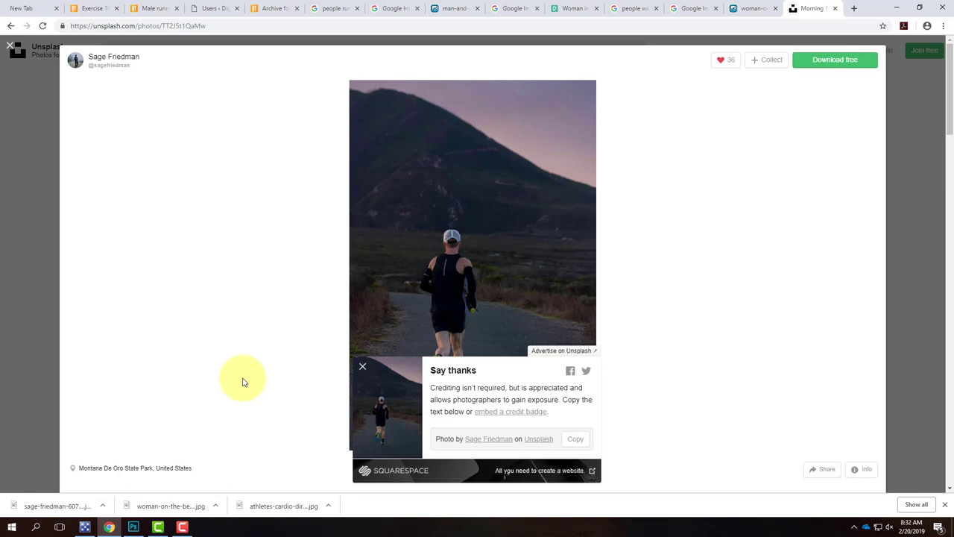
Step: Save the already open goodfreephotos.com image man-and-woman-running.jpg to the computer
left_click(743, 9)
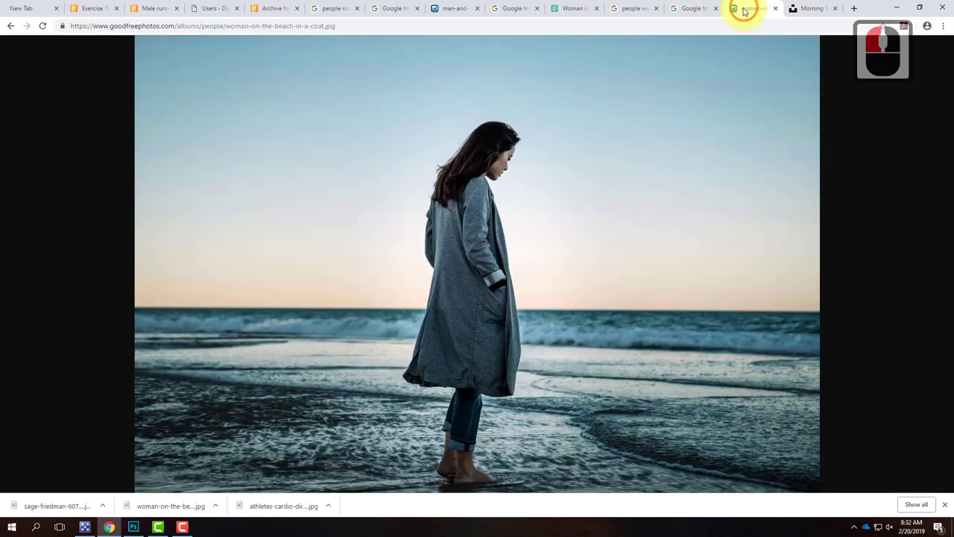
left_click(698, 8)
left_click(631, 8)
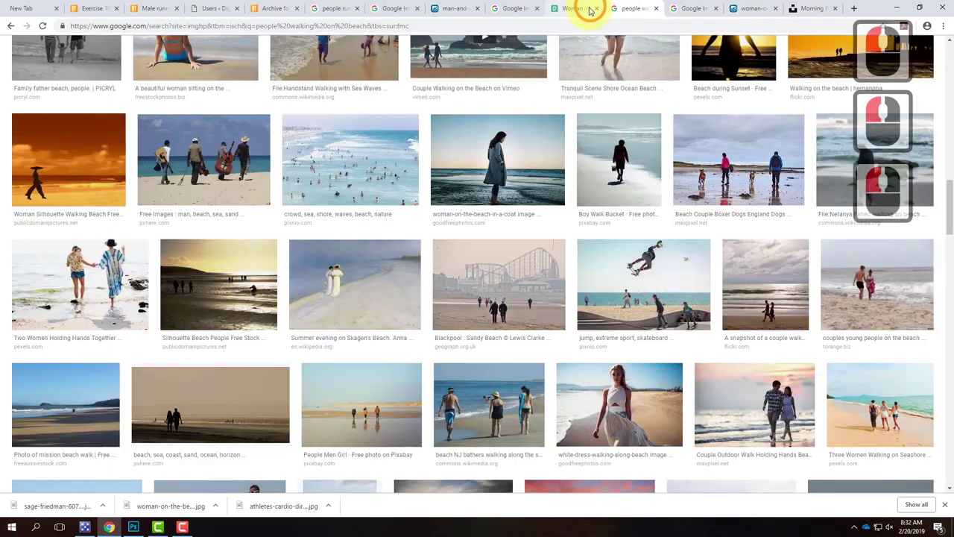
left_click(581, 9)
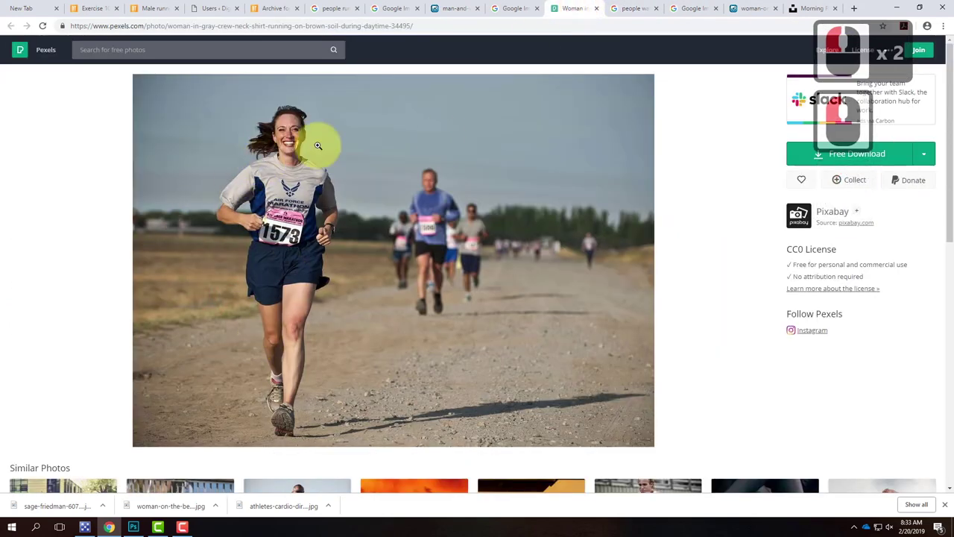
left_click(450, 10)
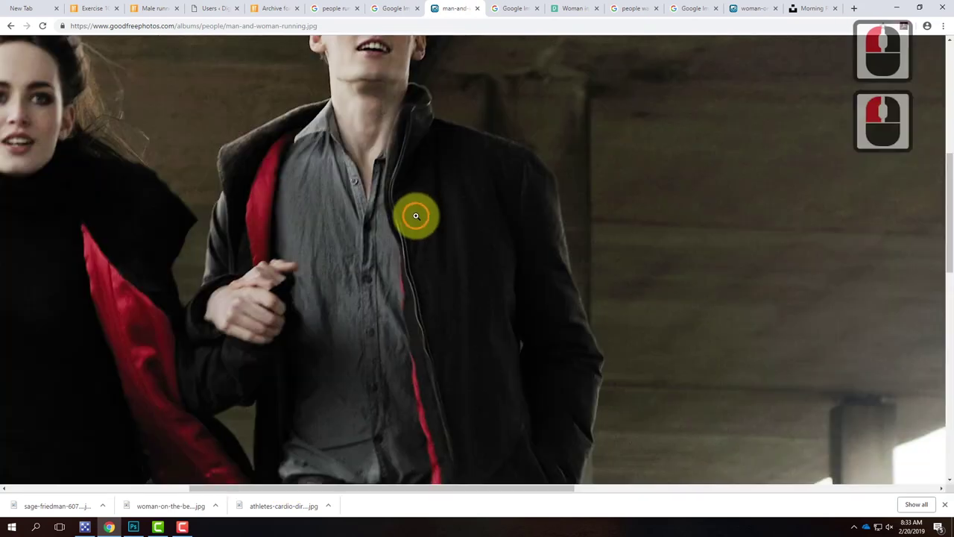
left_click(415, 217)
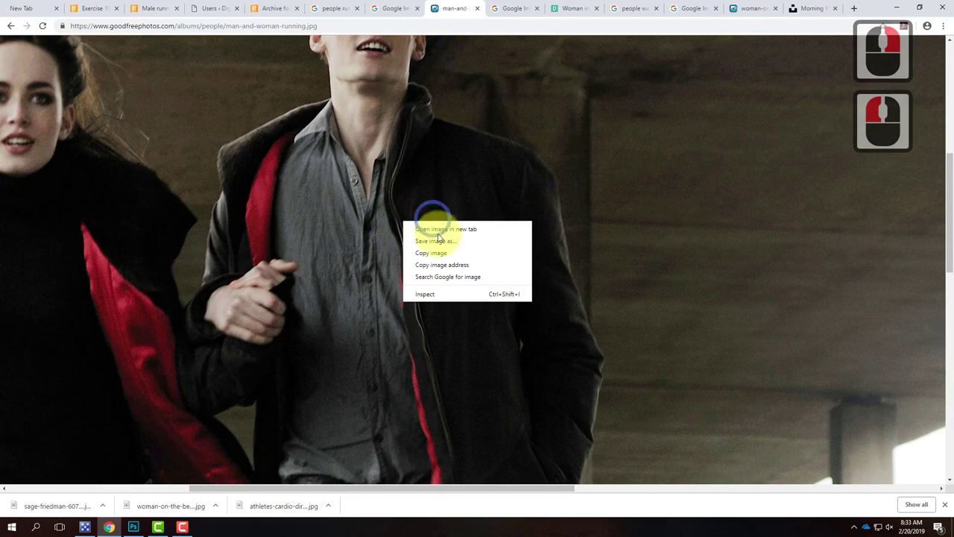
left_click(439, 241)
left_click(393, 251)
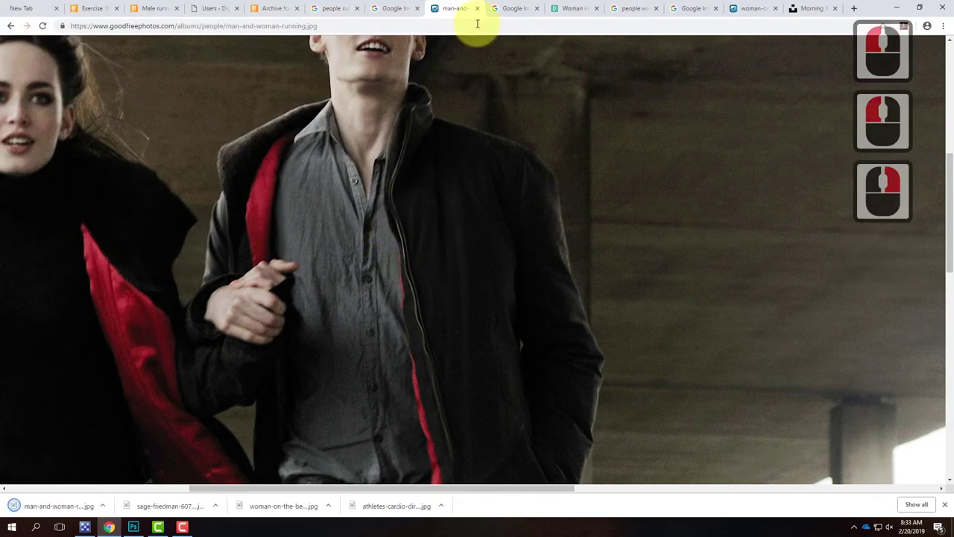
Step: Download the Pexels photo of the woman in a gray shirt running on a dirt road, and dismiss the advertisement
left_click(579, 11)
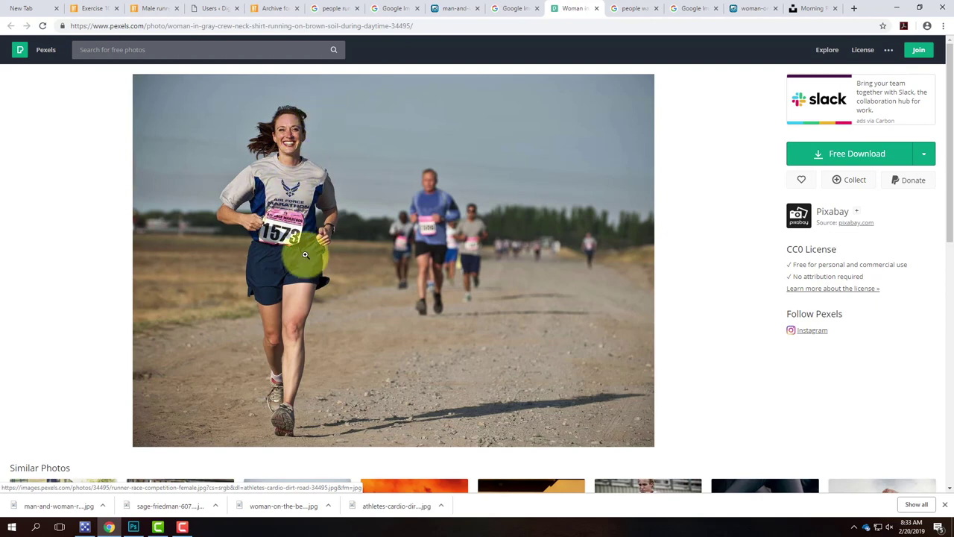
left_click(852, 157)
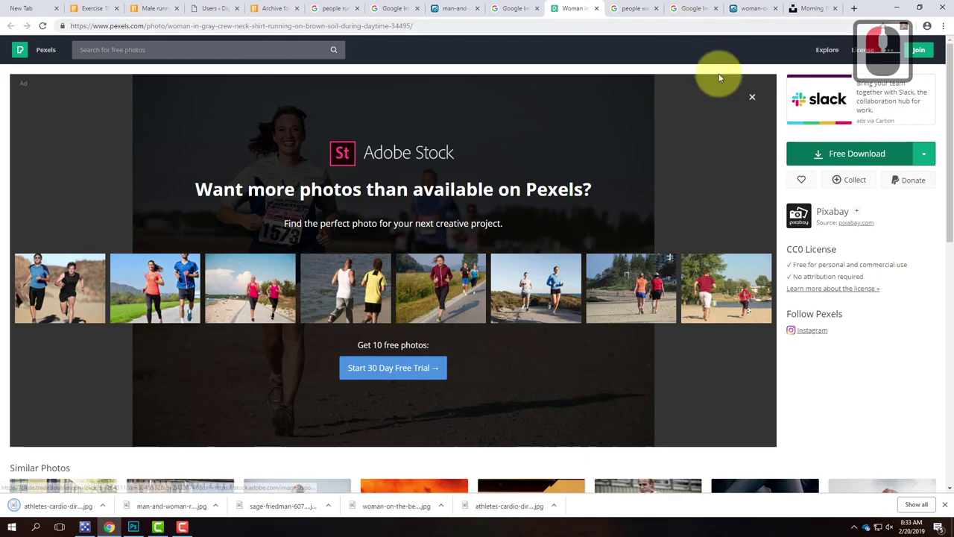
left_click(745, 96)
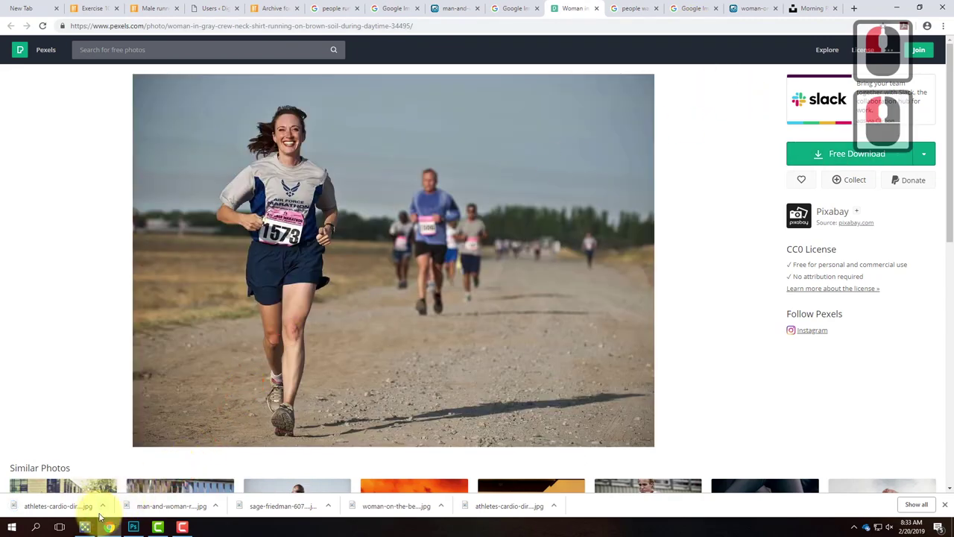
Step: Show the newly downloaded woman runner photo in its folder and copy the file athletes-cardio-dirt-road-34495 (1)
left_click(104, 506)
left_click(129, 471)
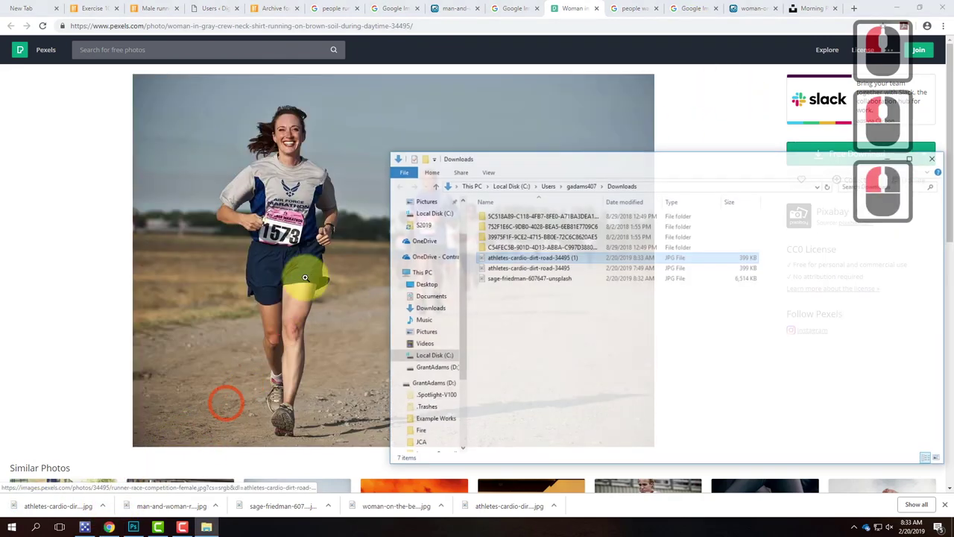
right_click(532, 256)
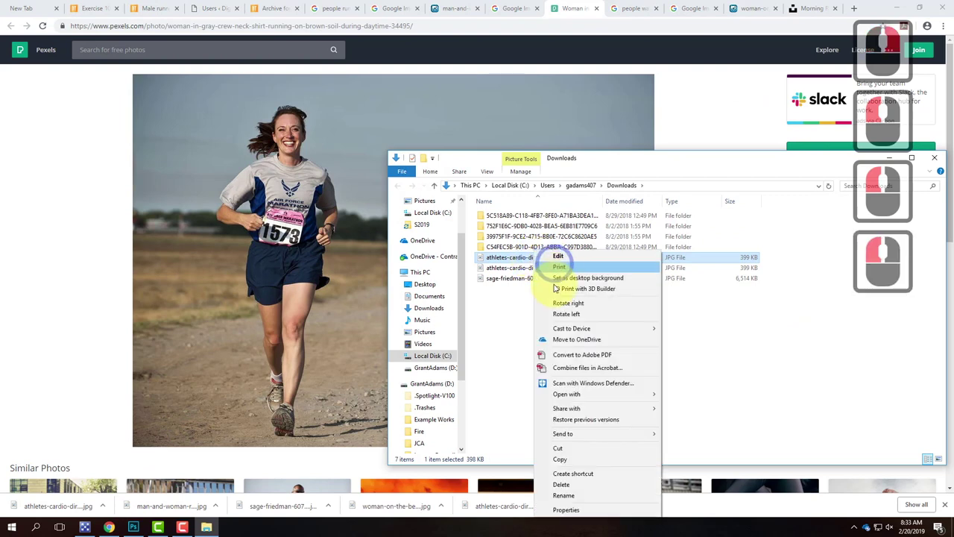
left_click(559, 459)
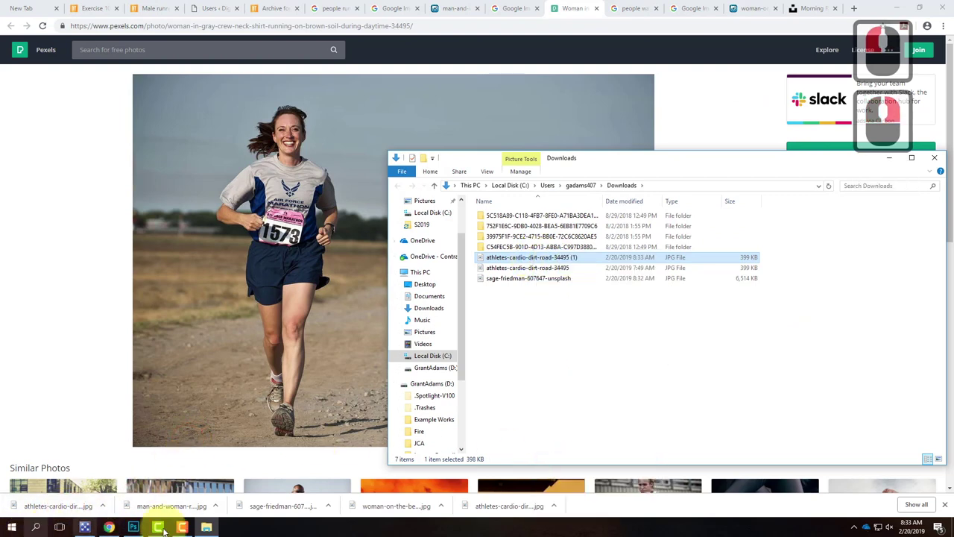
Step: Paste the copied woman runner photo into the OneDrive folder Live Demonstrations > Live - A135 Exercises > Ex107 > Ex107 - Raw Images > S2019
left_click(206, 528)
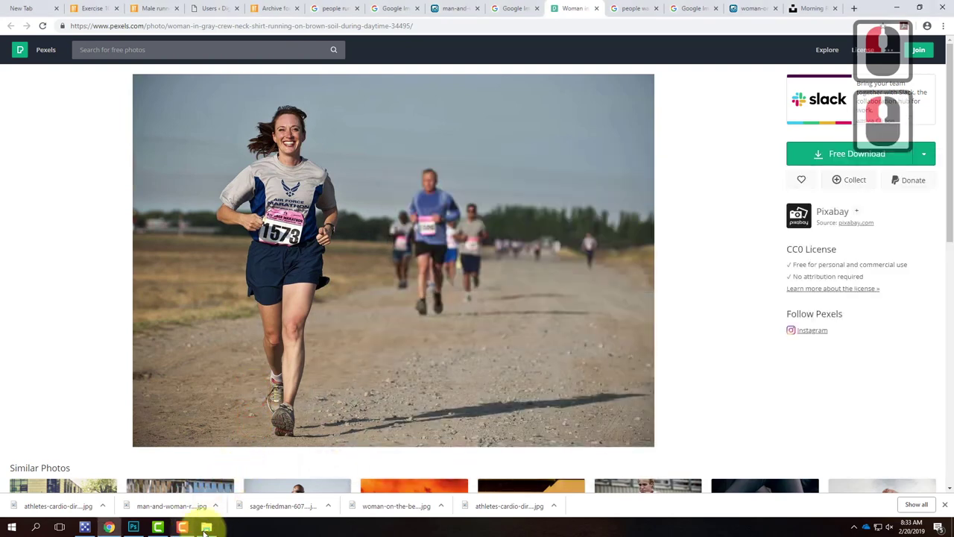
left_click(209, 528)
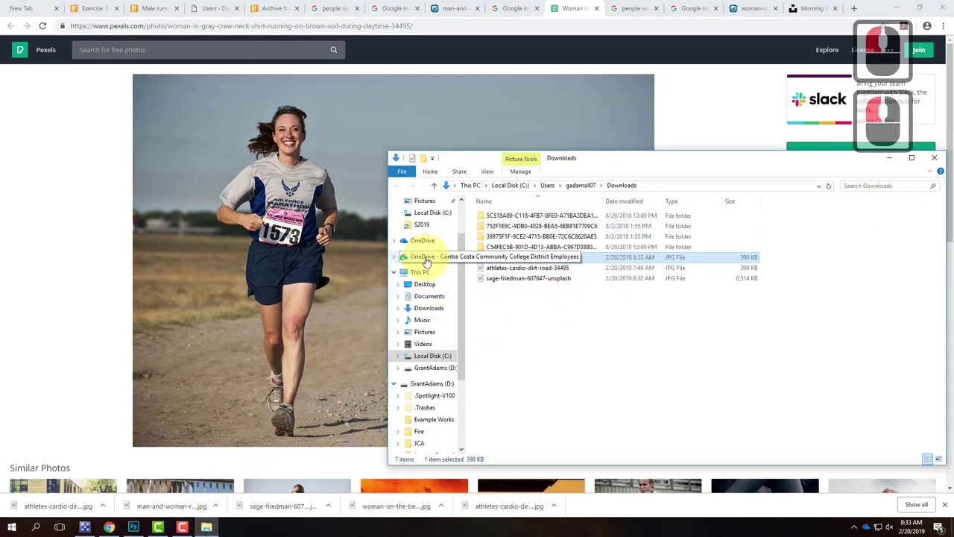
left_click(425, 256)
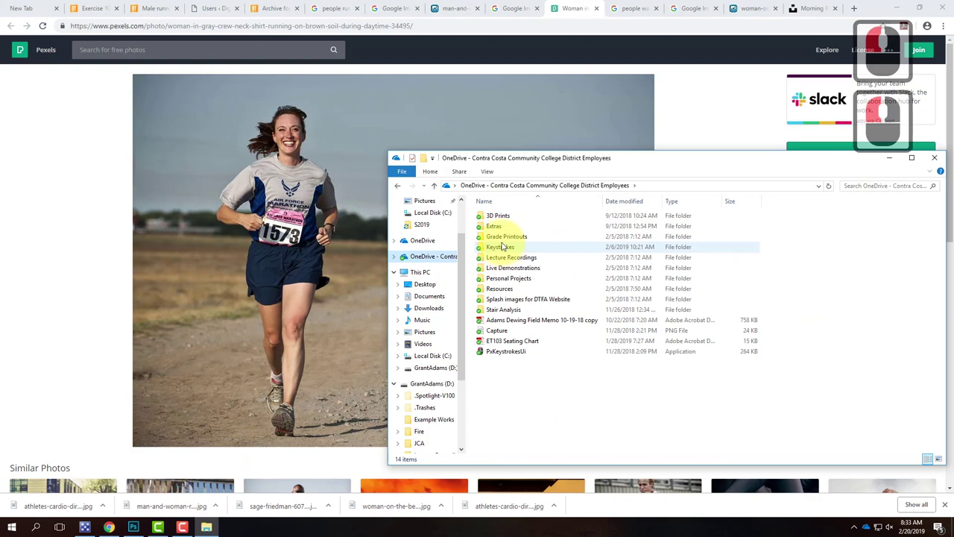
double_click(503, 267)
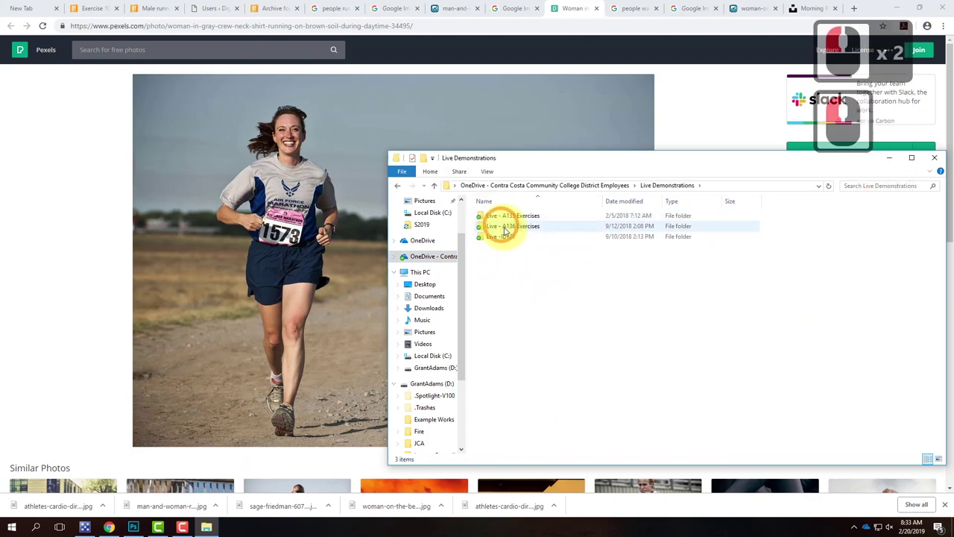
double_click(505, 217)
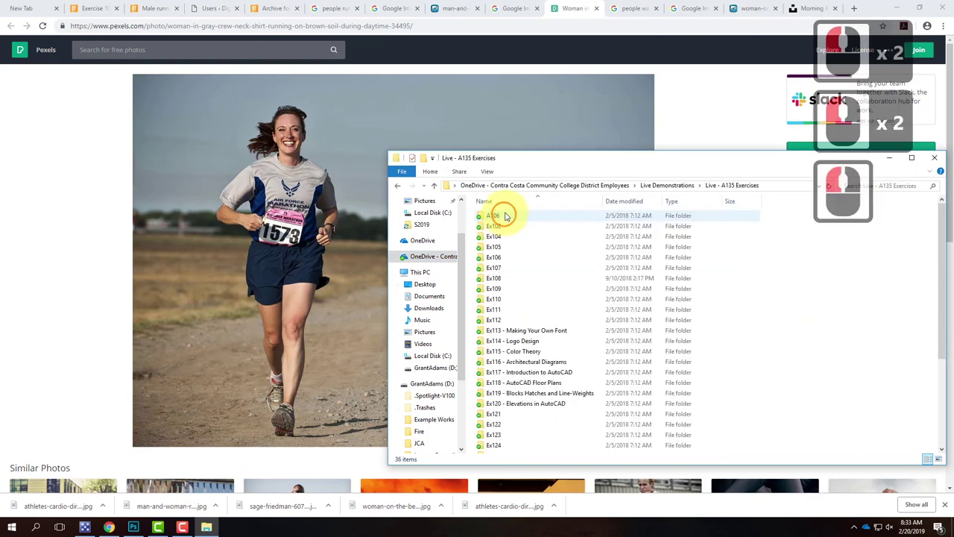
double_click(502, 268)
double_click(512, 225)
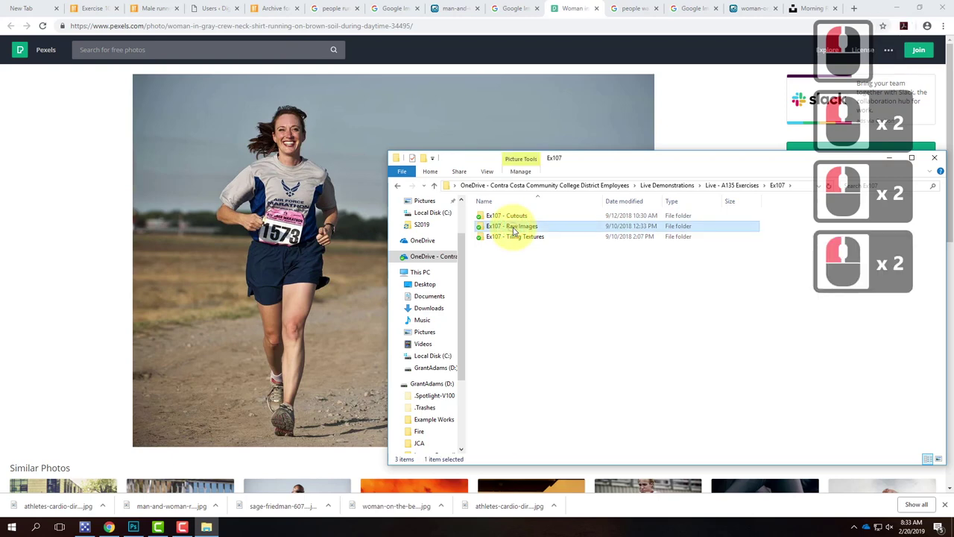
double_click(559, 223)
right_click(547, 349)
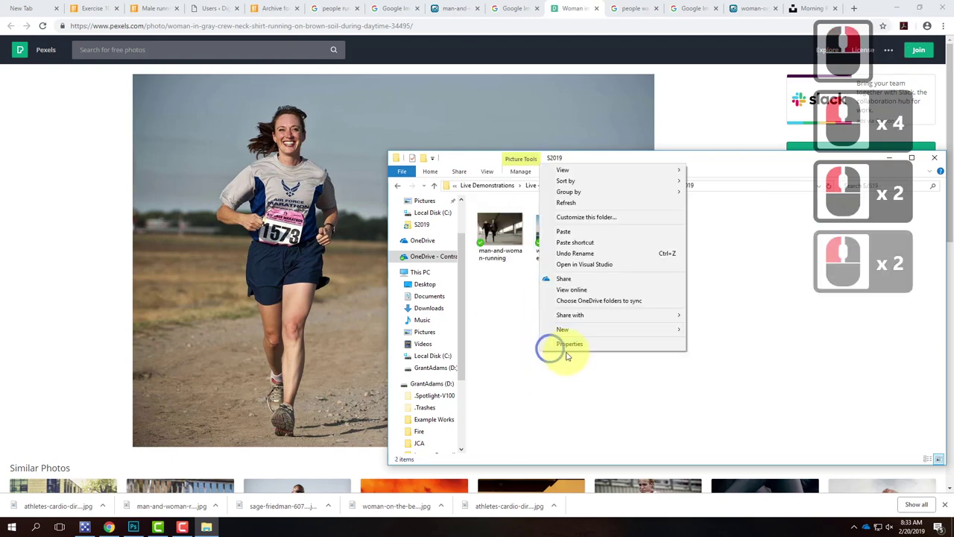
left_click(561, 231)
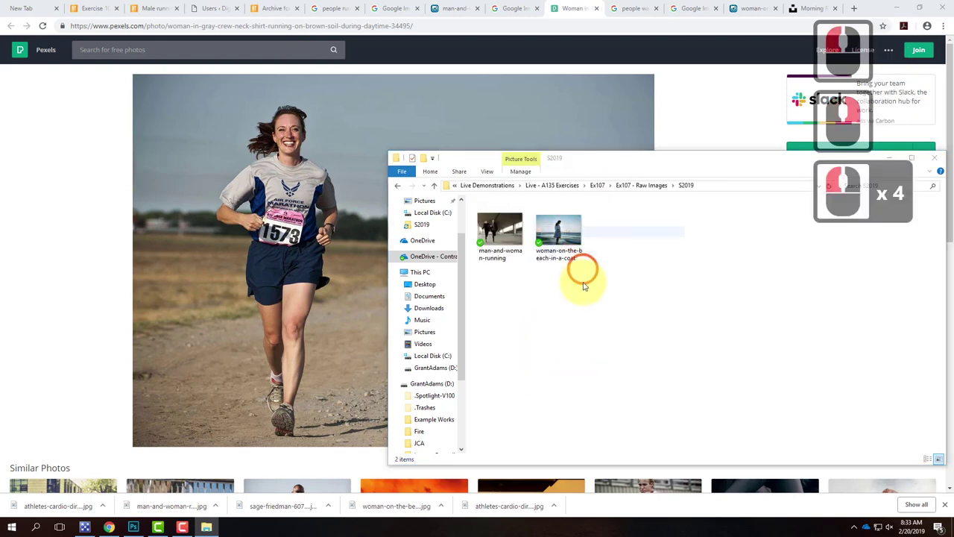
left_click(680, 289)
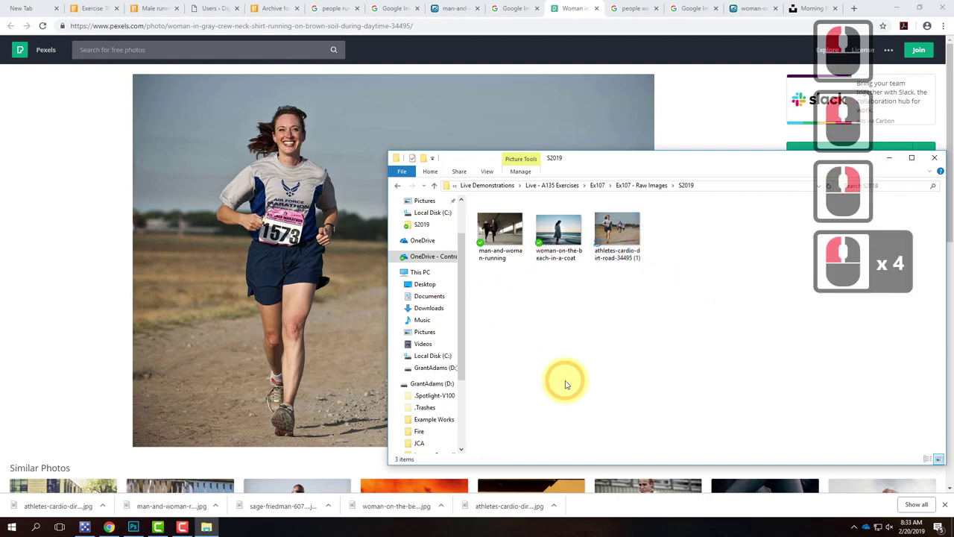
Step: Clear the browser and folder windows off the desktop and switch to Photoshop
left_click(937, 14)
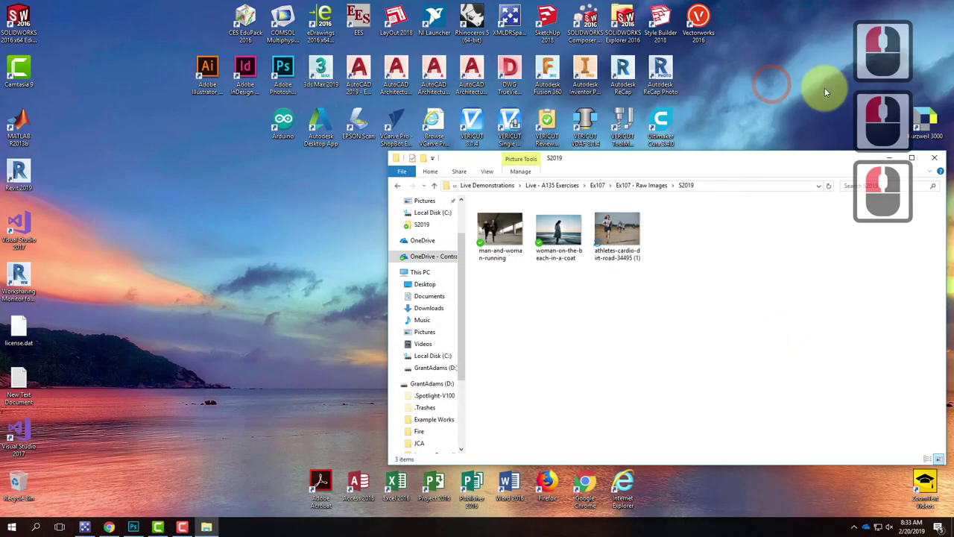
left_click(934, 157)
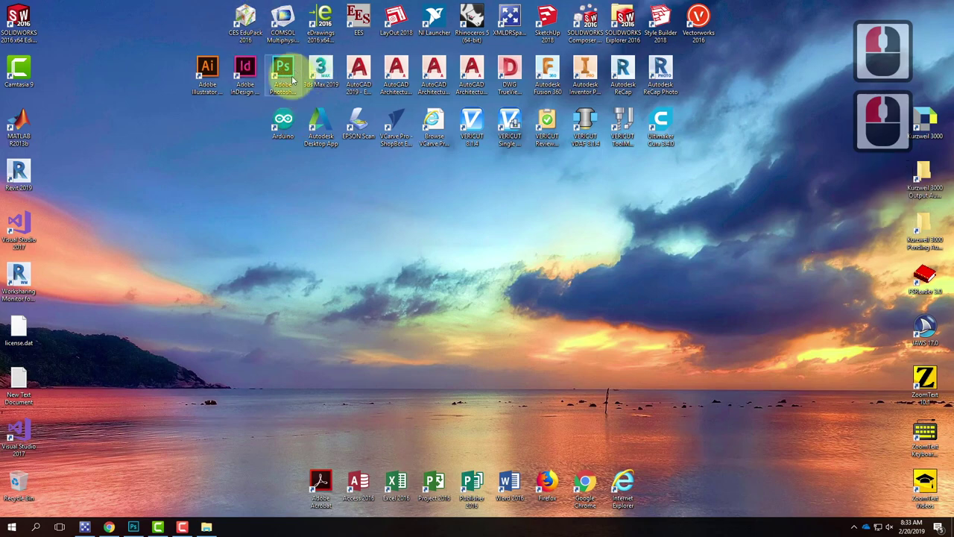
left_click(216, 363)
left_click(133, 527)
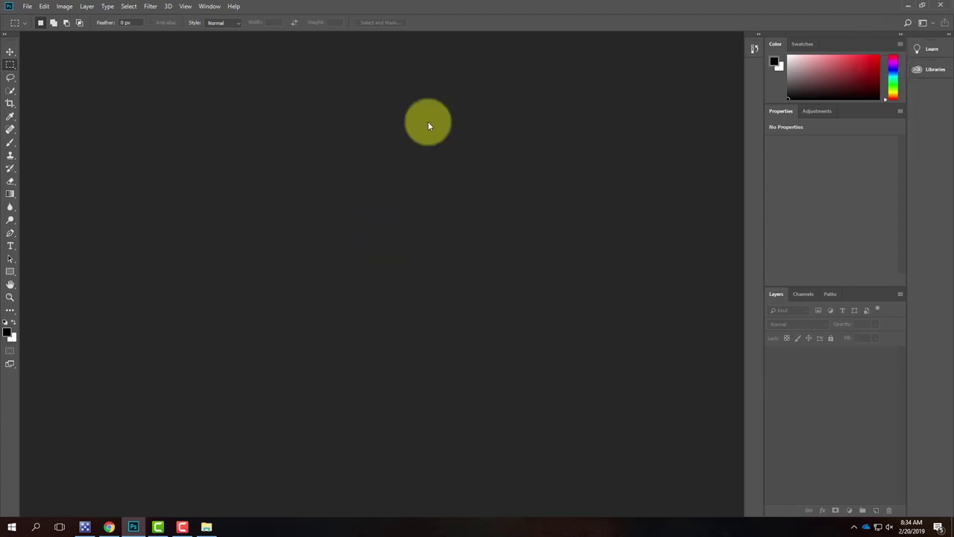
Step: Open the image man-and-woman-running from the S2019 folder
left_click(27, 7)
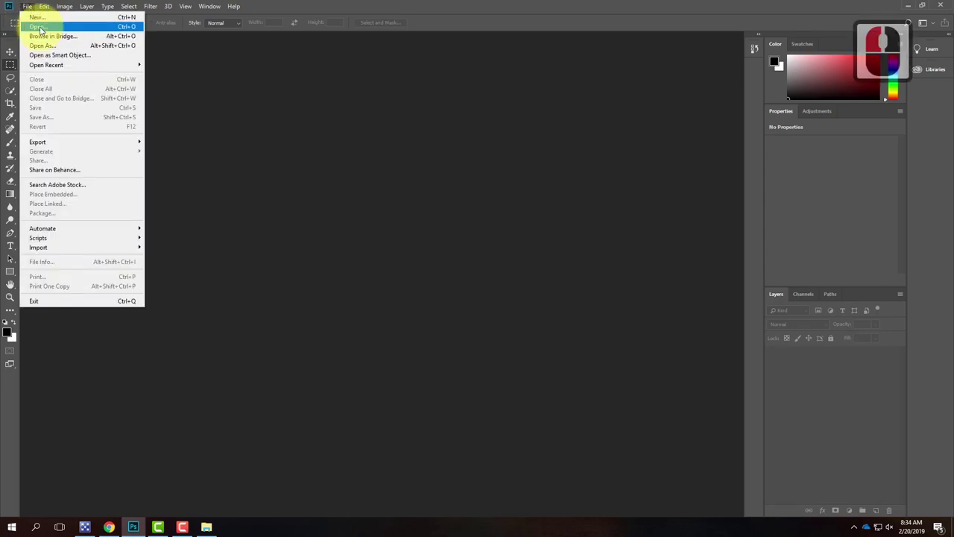
left_click(39, 27)
left_click(177, 67)
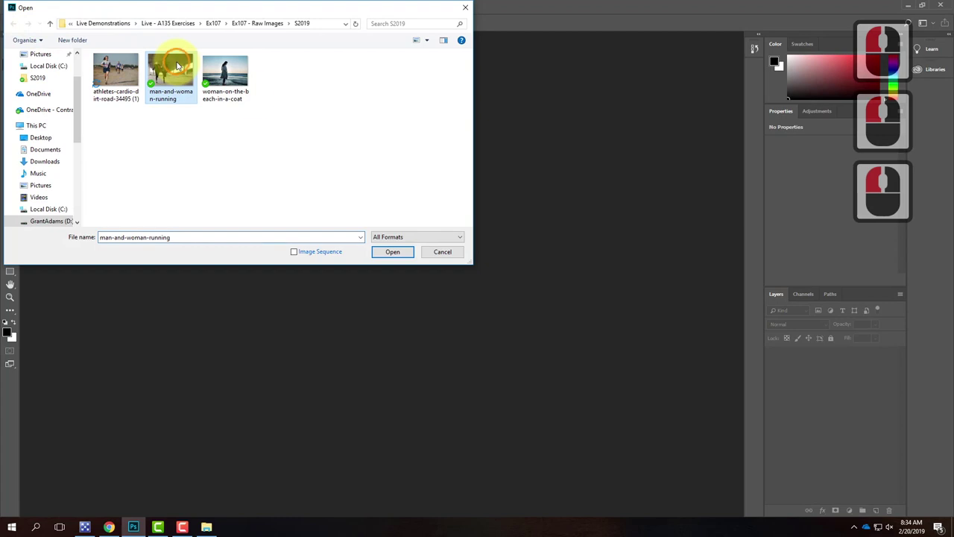
left_click(395, 254)
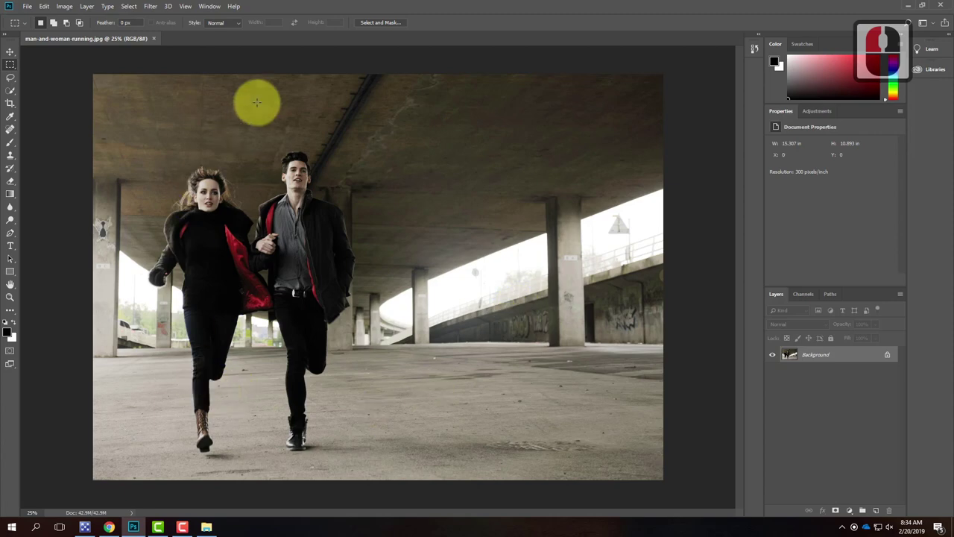
Step: Check the photo's pixel dimensions and resolution in the Image Size settings without changing them
left_click(86, 6)
left_click(64, 7)
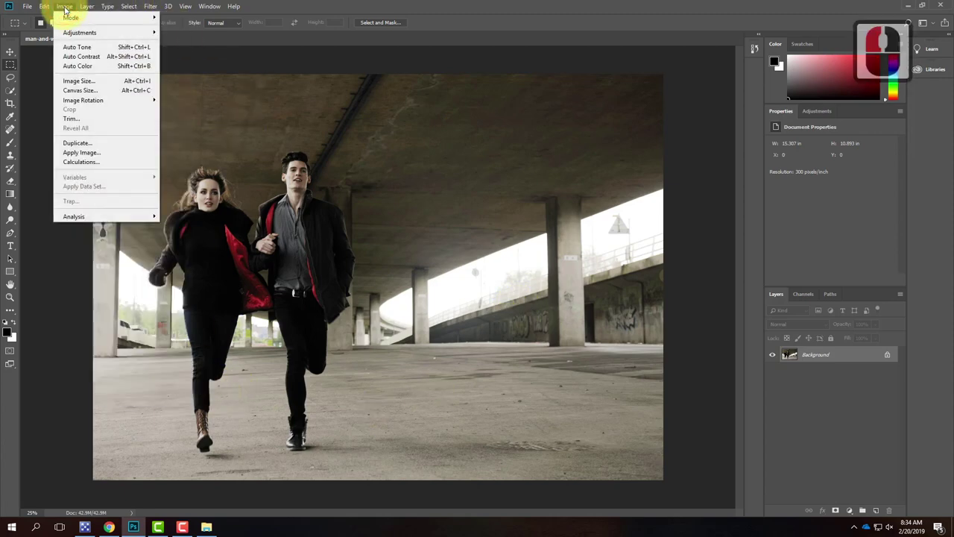
left_click(78, 80)
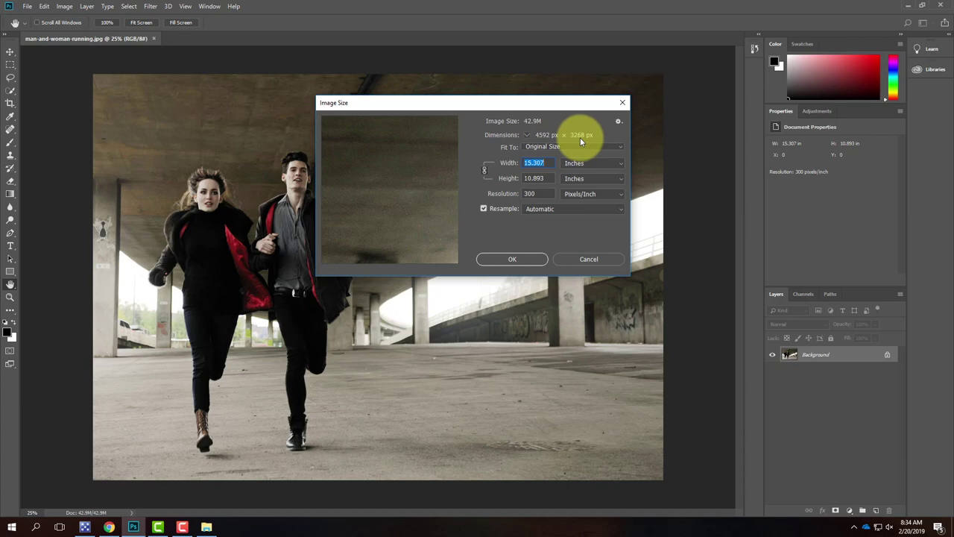
left_click(575, 261)
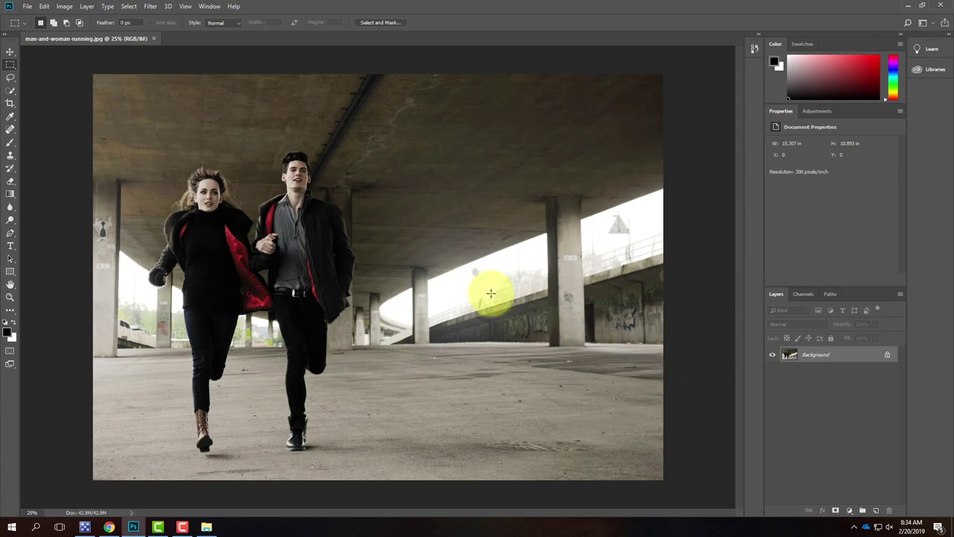
Step: Crop the photo tightly around the running man and woman, about 5.8 by 8.4 inches, and fit it to the window
left_click(11, 103)
left_click_drag(91, 79, 121, 113)
left_click_drag(636, 444, 485, 432)
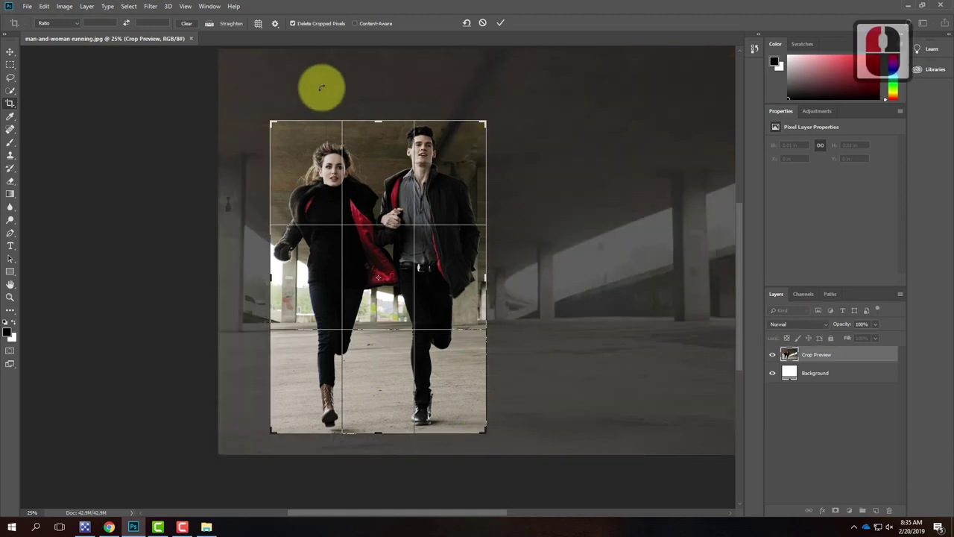
left_click(500, 26)
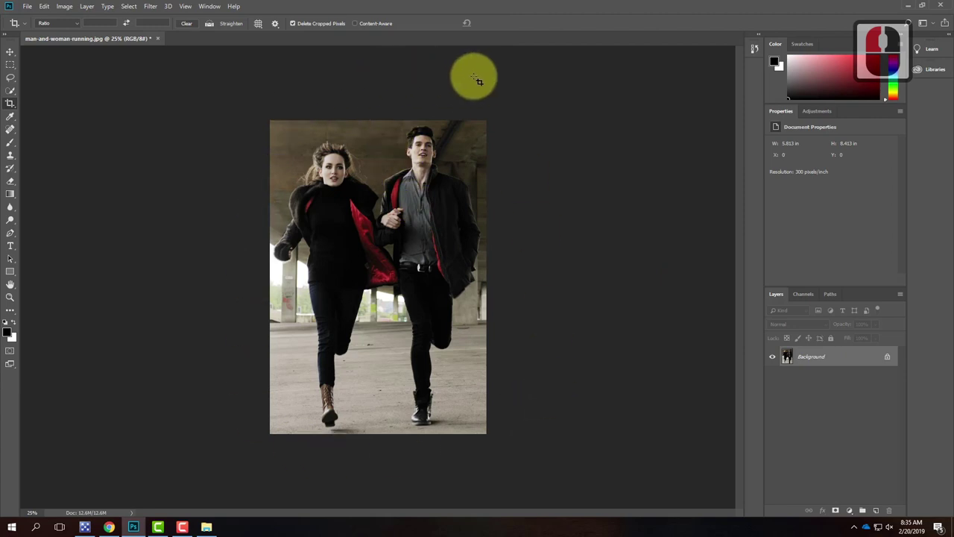
key("ctrl+0")
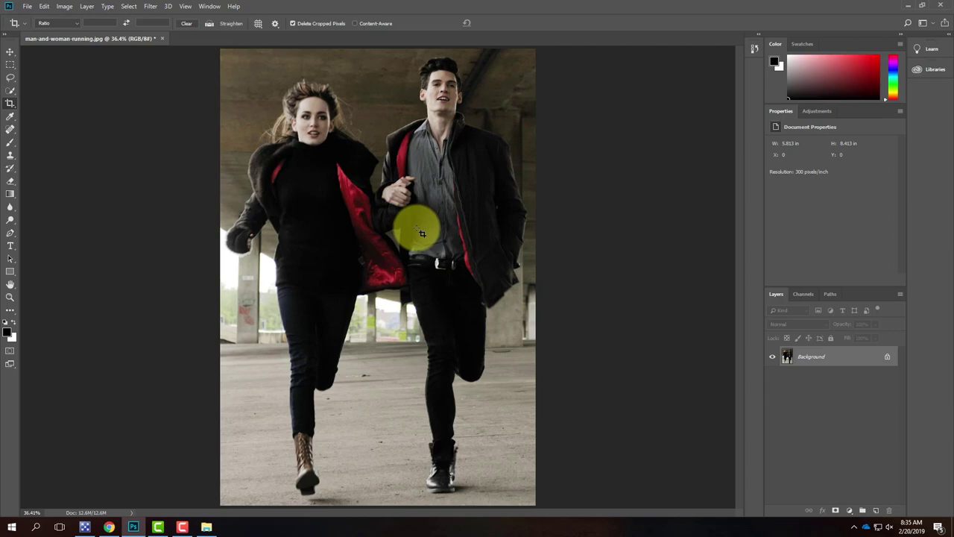
Step: Open the cropped photo in Select and Mask and choose the Onion Skin view mode
left_click(129, 7)
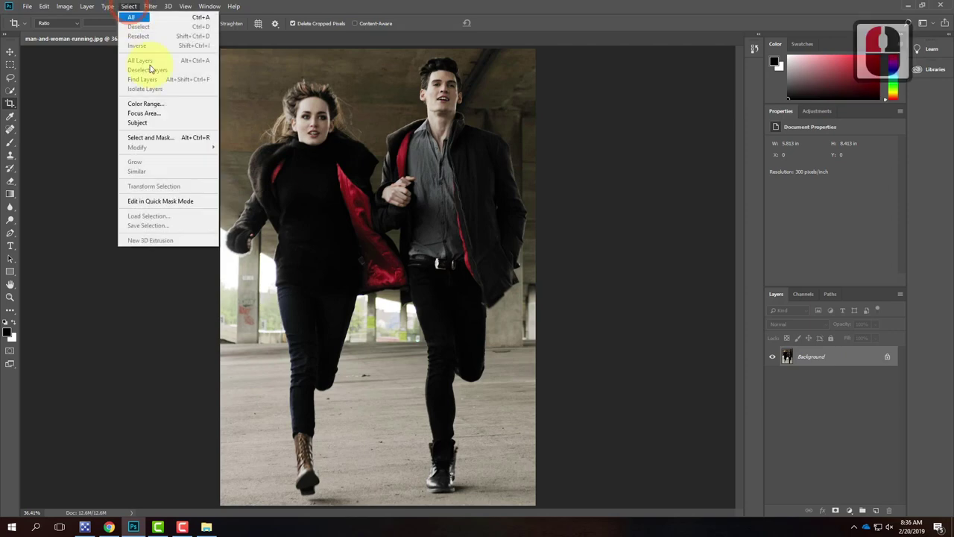
left_click(158, 139)
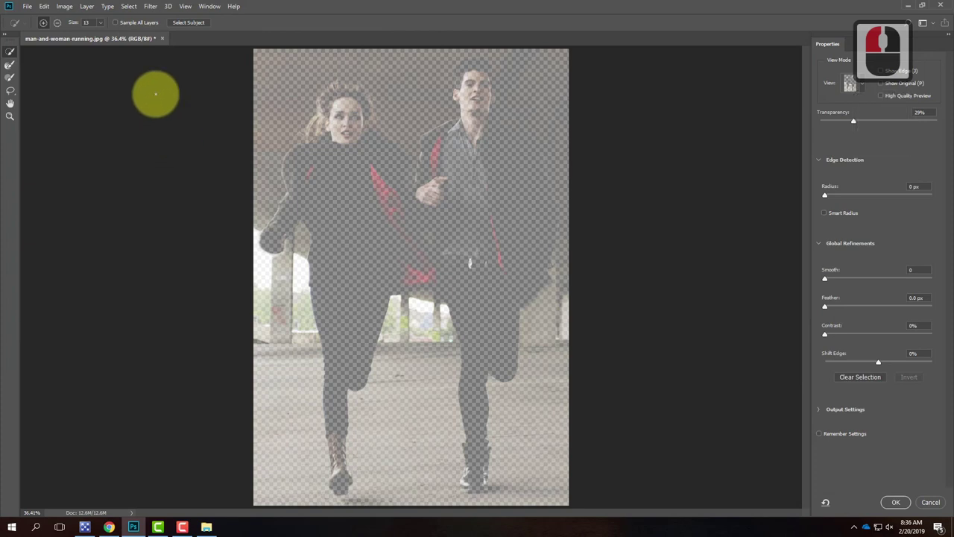
left_click(127, 7)
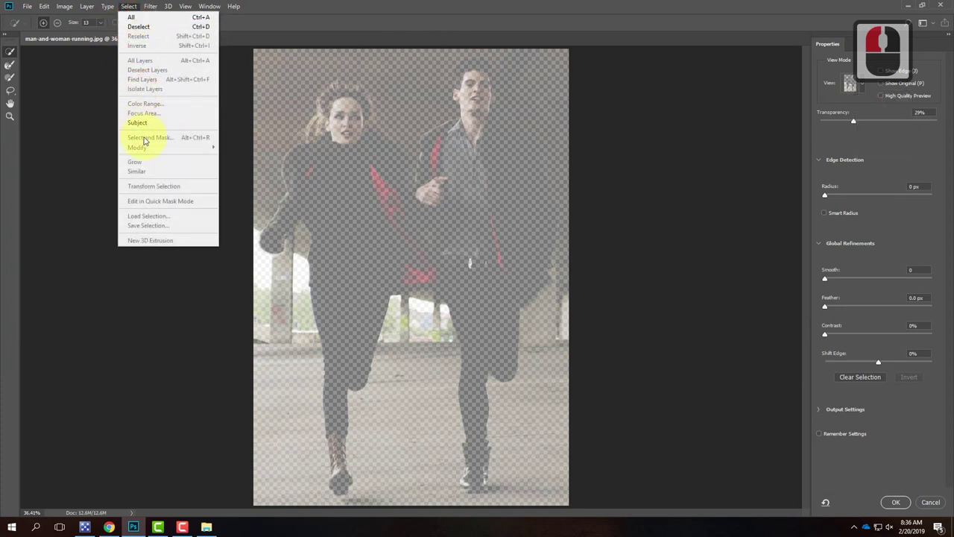
left_click(128, 7)
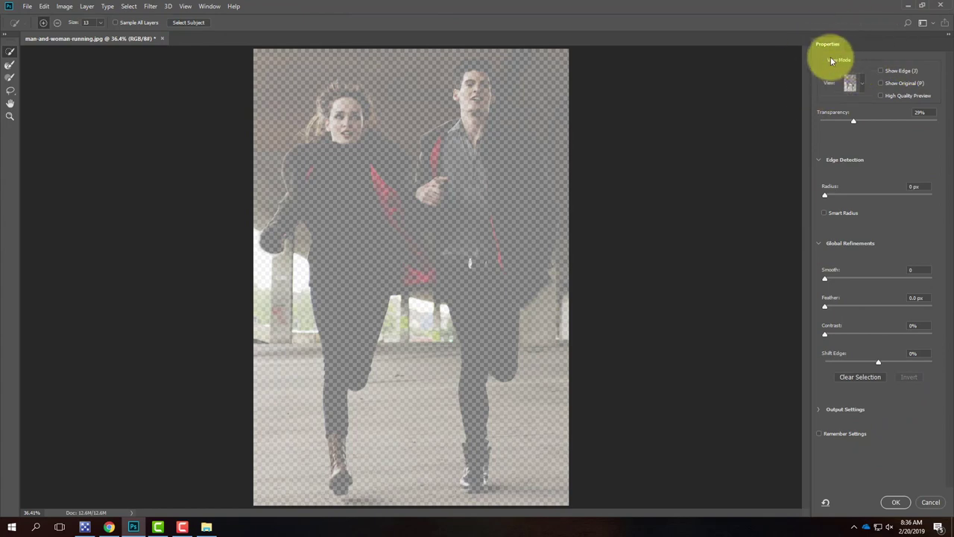
left_click(864, 86)
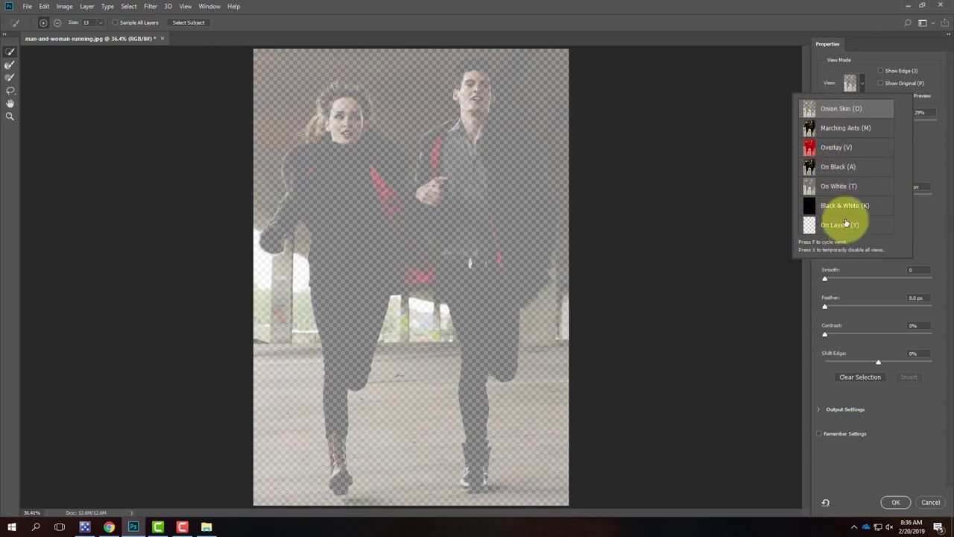
left_click(830, 110)
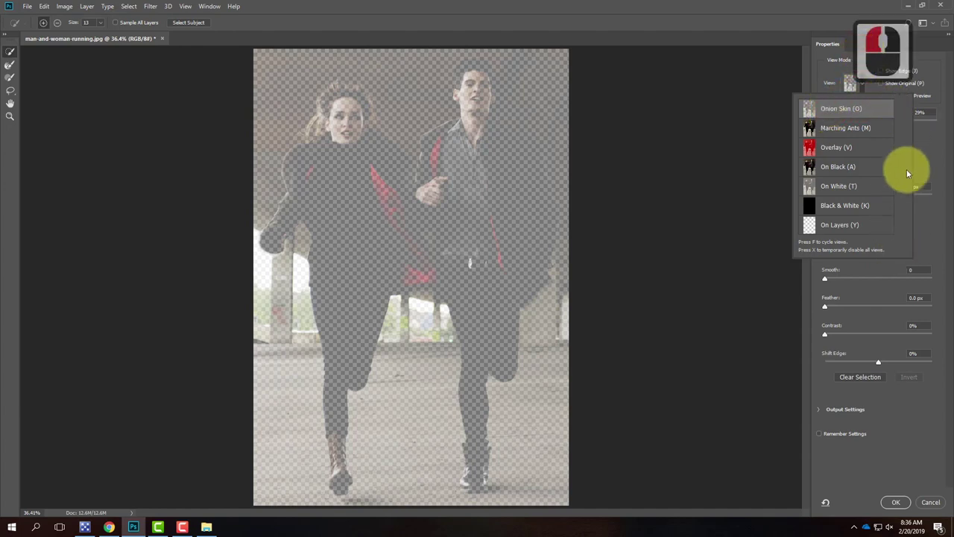
left_click(920, 156)
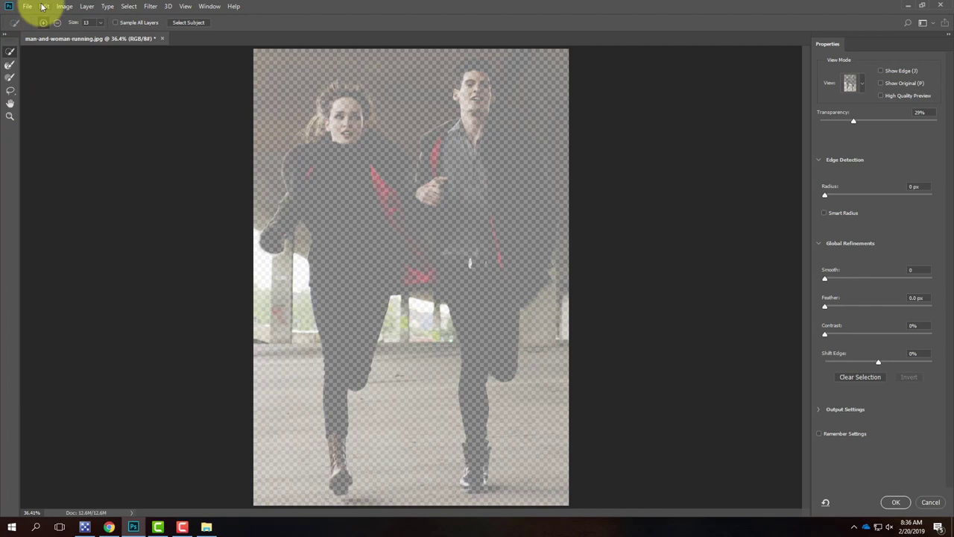
Step: Brush over the woman's body, face and boot and over the man with the Quick Selection Tool to add both runners to the selection
left_click(11, 53)
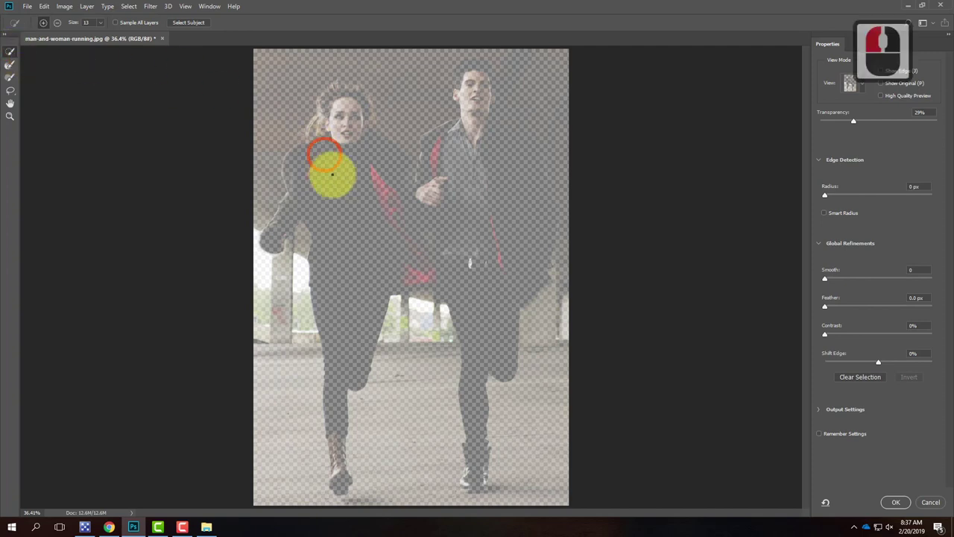
left_click(343, 192)
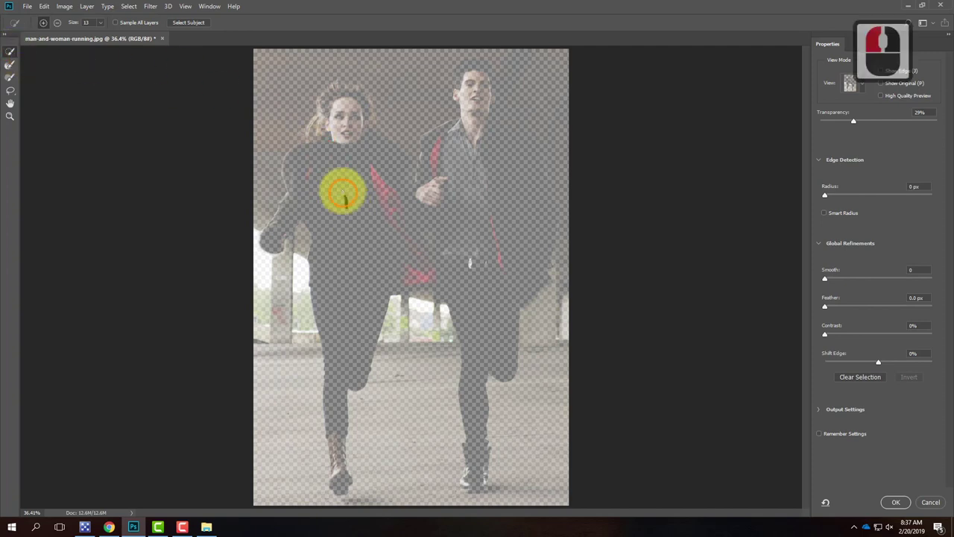
mouse_move(341, 173)
left_mouse_down()
mouse_move(353, 214)
mouse_move(341, 198)
mouse_move(344, 244)
mouse_move(351, 241)
left_mouse_up()
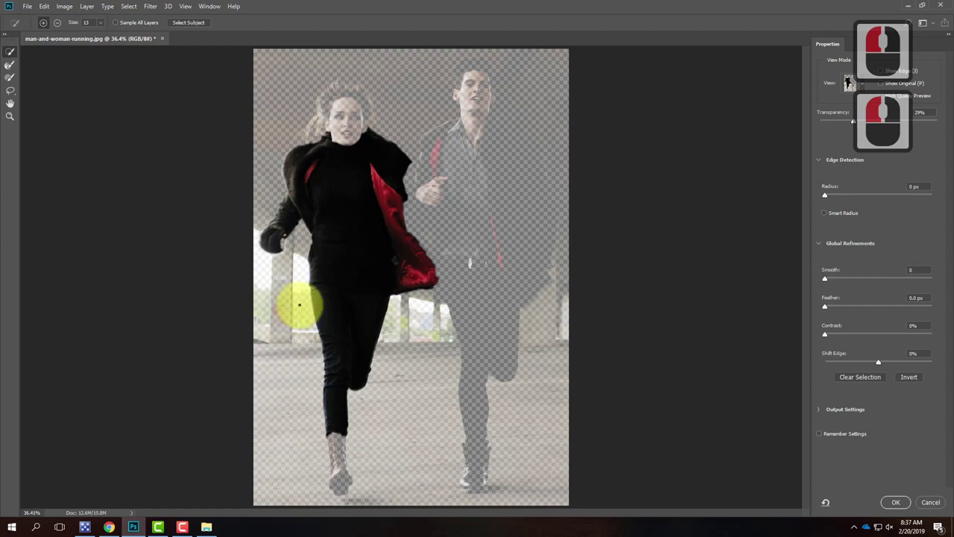
left_click_drag(344, 132, 355, 141)
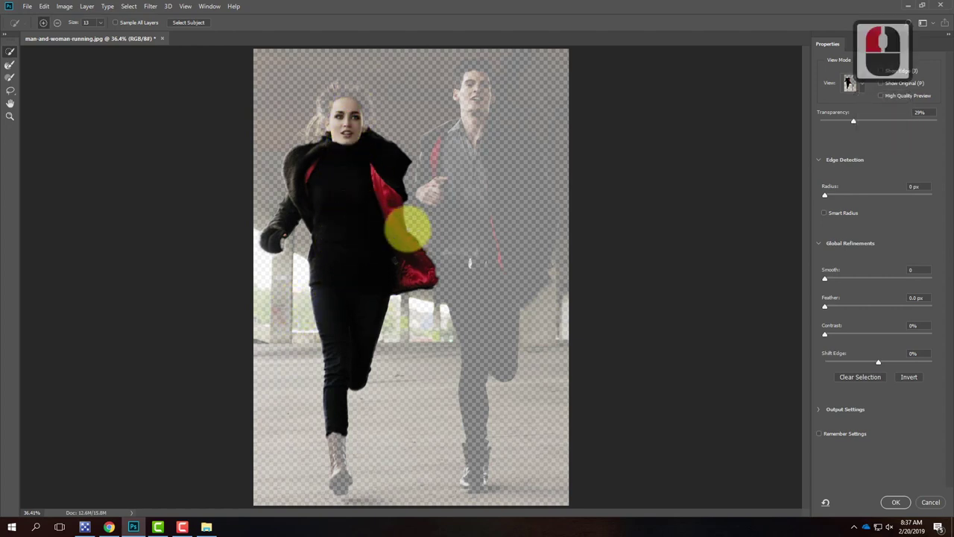
mouse_move(455, 212)
left_mouse_down()
mouse_move(462, 267)
mouse_move(450, 253)
left_mouse_up()
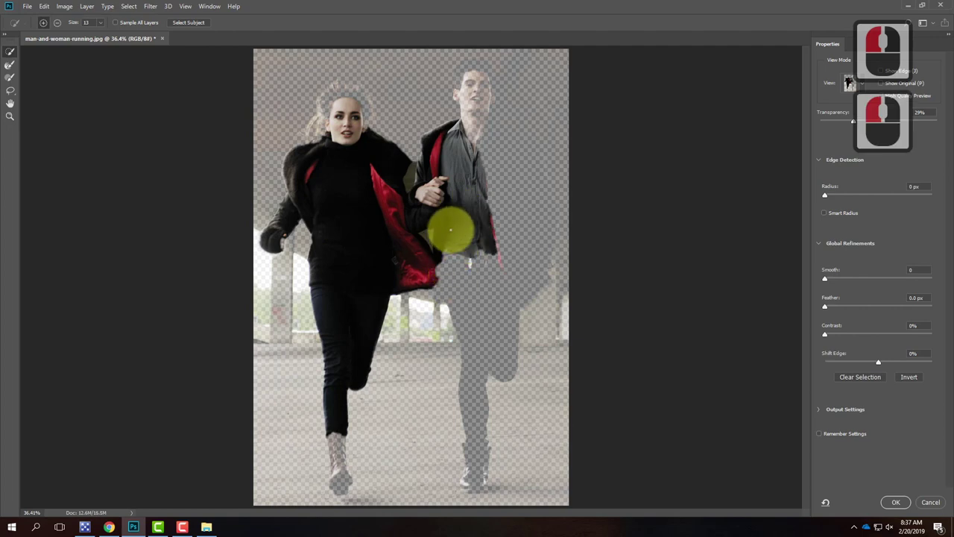
mouse_move(485, 186)
left_mouse_down()
mouse_move(490, 294)
mouse_move(470, 233)
mouse_move(481, 196)
mouse_move(505, 251)
left_mouse_up()
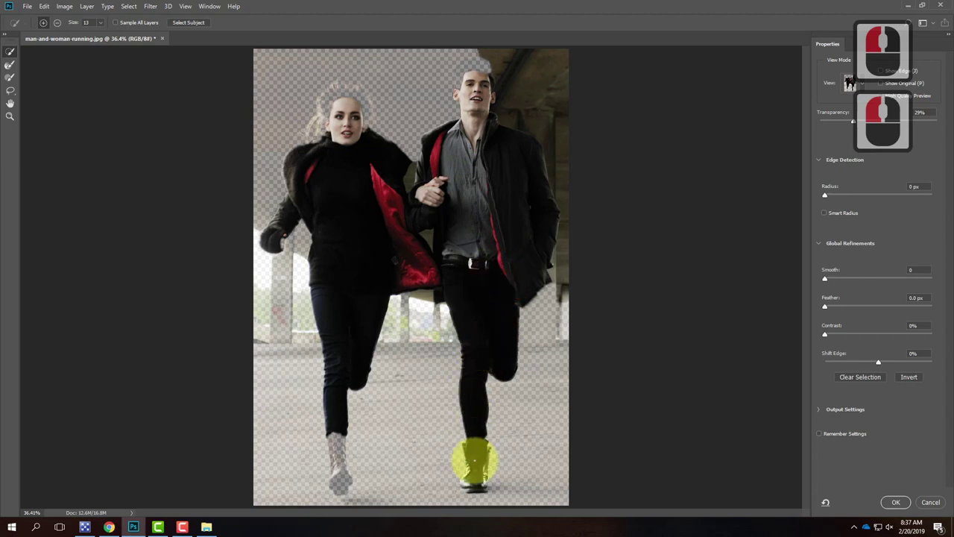
left_click_drag(337, 443, 341, 486)
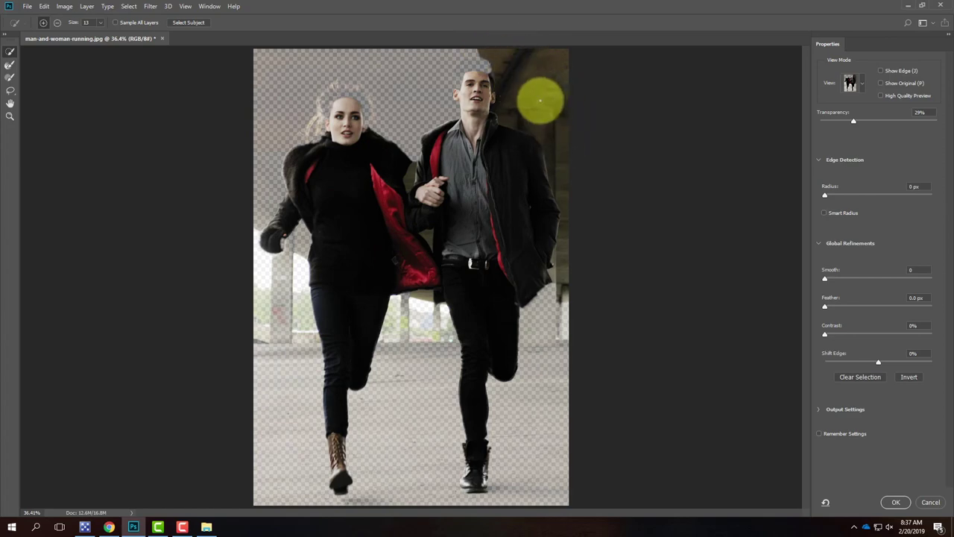
left_click(539, 99)
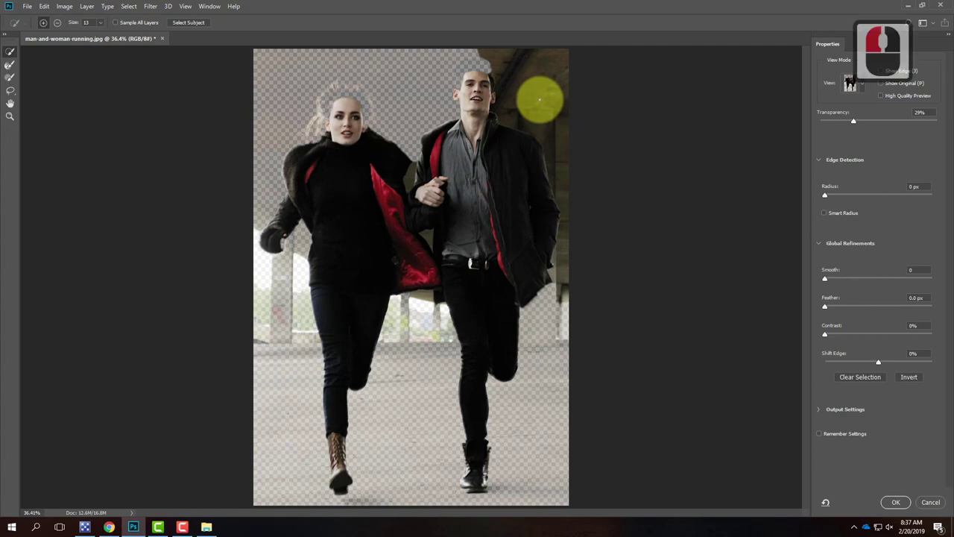
key("ctrl+equal")
key("ctrl+equal")
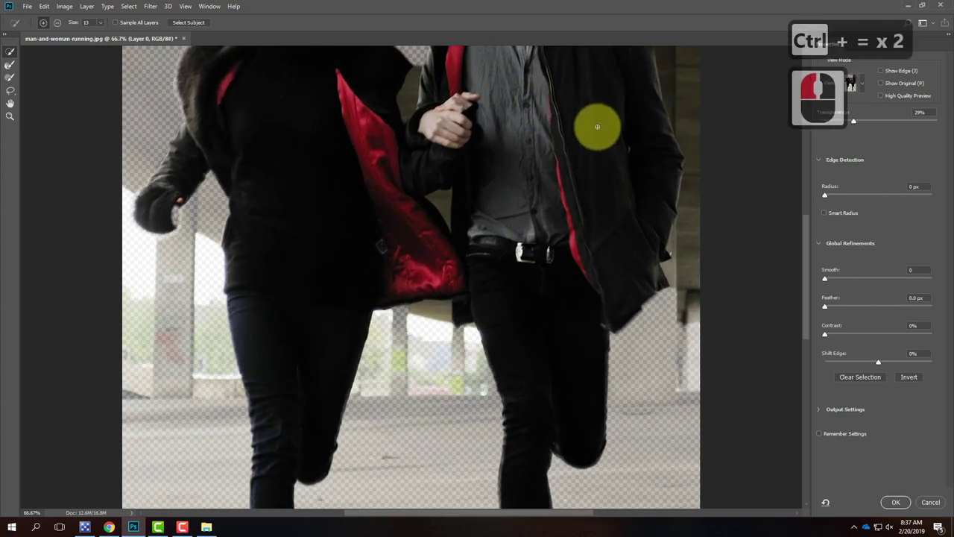
key("alt")
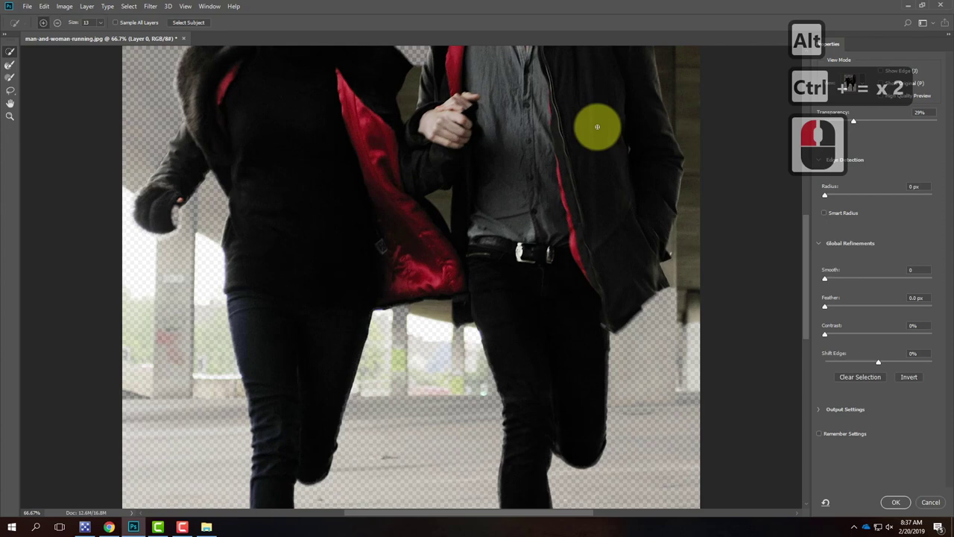
key("ctrl+equal")
key("ctrl+equal")
key("ctrl+equal")
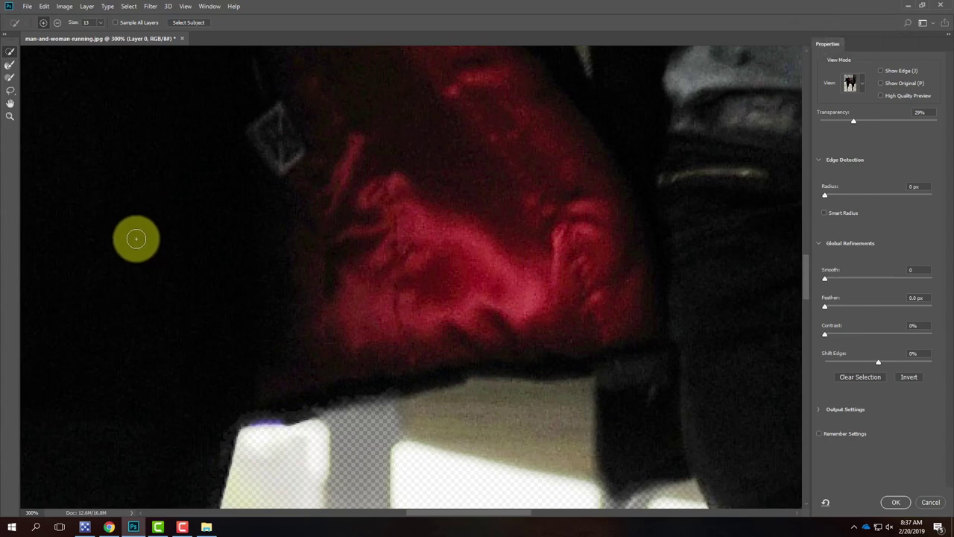
key("alt")
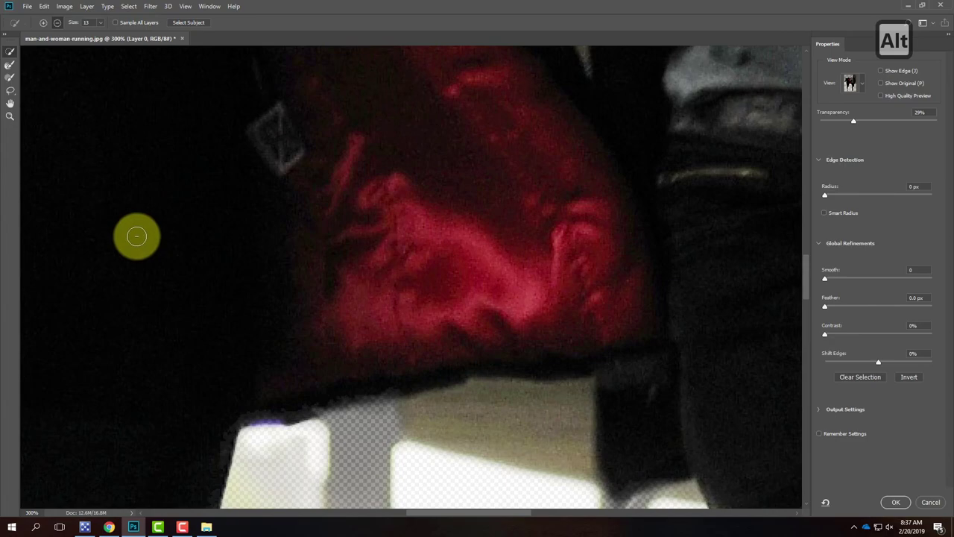
key("ctrl+minus")
key("ctrl+minus")
key("ctrl+minus")
key("ctrl+minus")
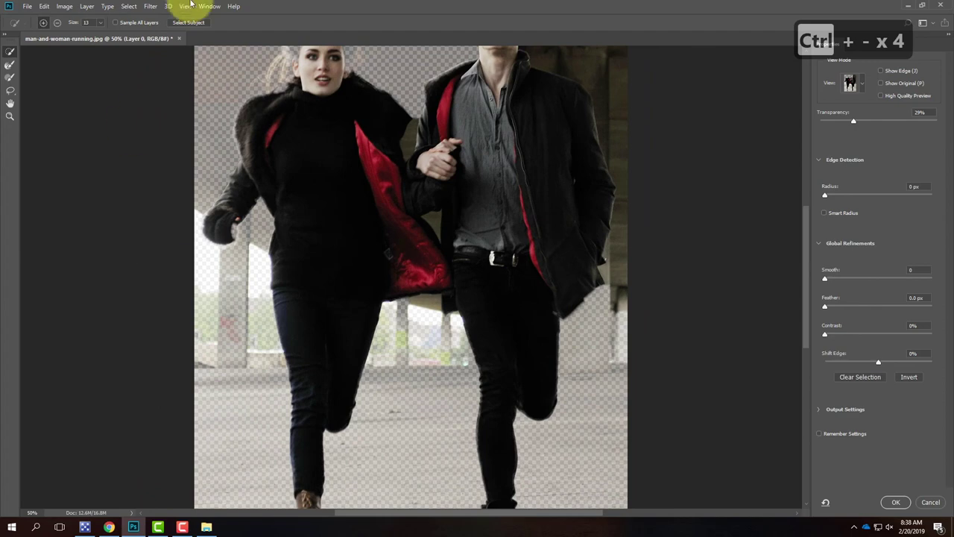
Step: Subtract the background gaps between the woman's coat and the man's arm and jacket from the selection with the Quick Selection Tool
key("alt")
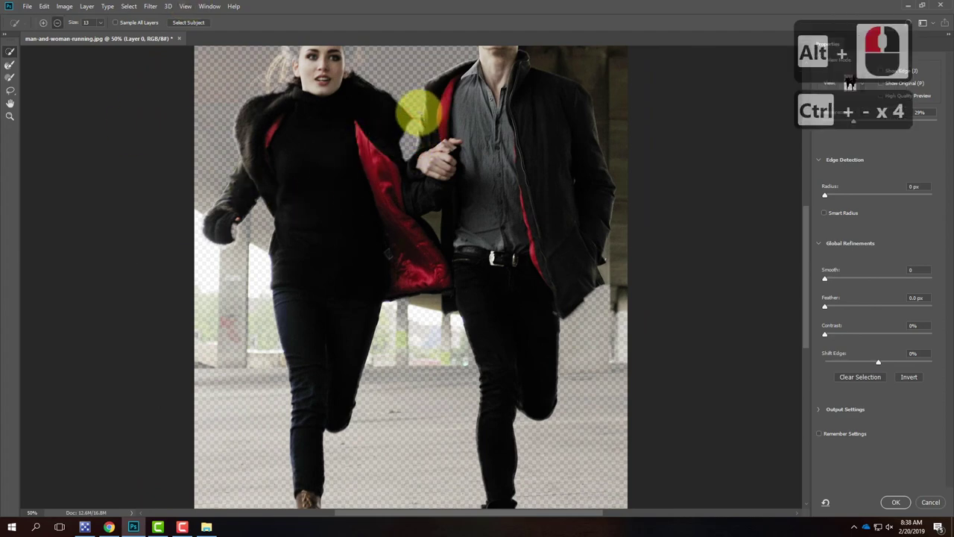
left_click(420, 117, "alt")
left_click(423, 177, "alt")
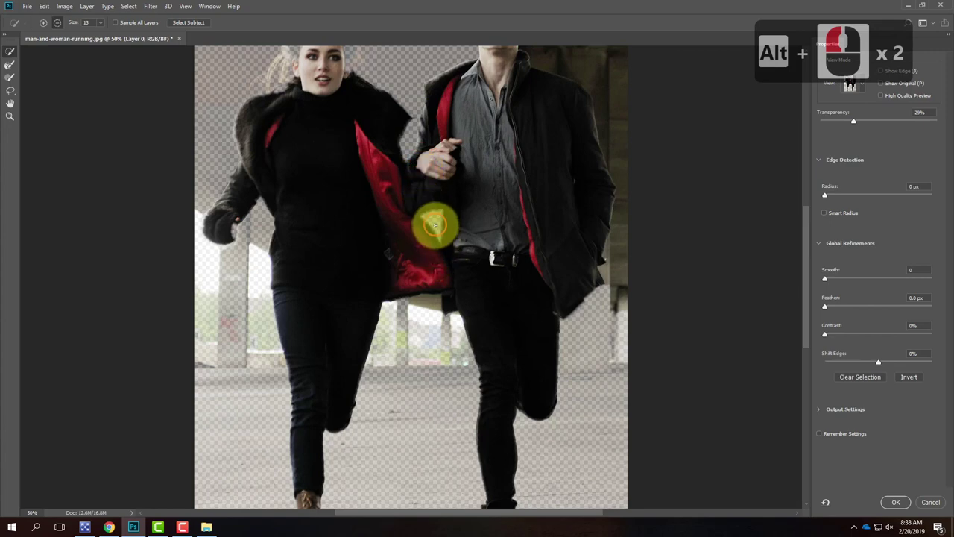
left_click(449, 246, "alt")
Step: Subtract the dark wall and pillars beside the man's outer shoulder, sleeve and hip from the selection
left_click(607, 81, "alt")
left_click(603, 97, "alt")
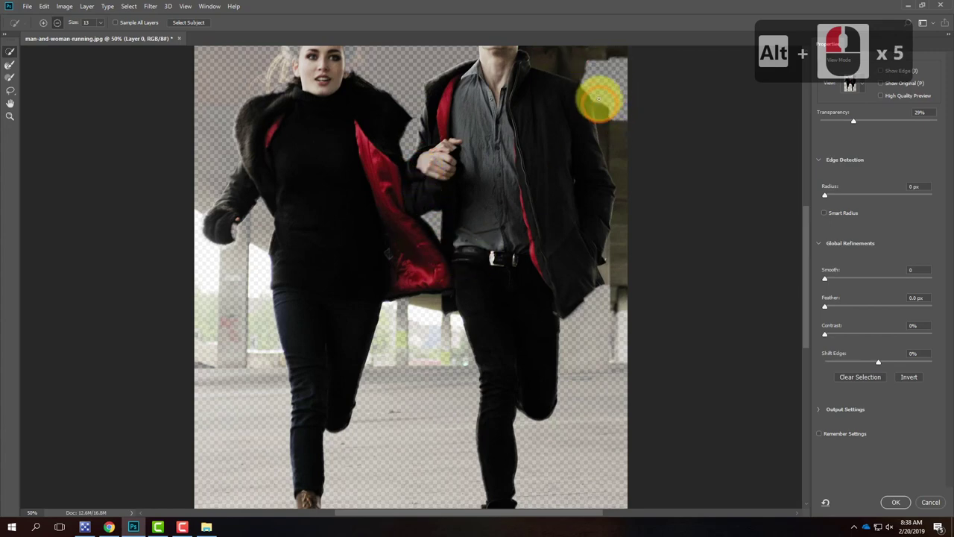
left_click(622, 171, "alt")
left_click(632, 198, "alt")
left_click(625, 333, "alt")
left_click(570, 56, "alt")
Step: Brush over the man's and the woman's hair to add it to the selection
scroll(575, 77, "up", 17)
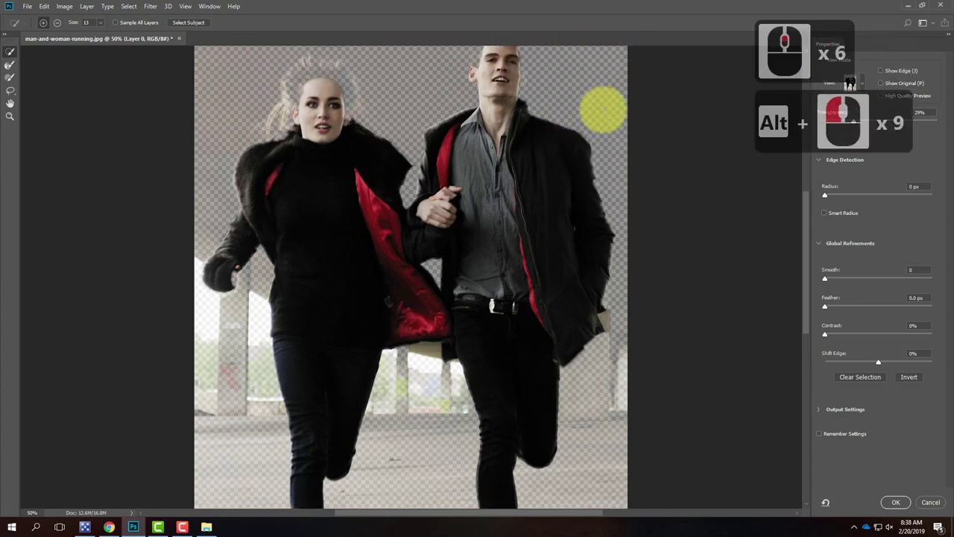
mouse_move(556, 113)
left_mouse_down()
mouse_move(505, 132)
mouse_move(510, 125)
mouse_move(497, 115)
mouse_move(486, 151)
mouse_move(479, 132)
mouse_move(477, 163)
mouse_move(511, 138)
mouse_move(516, 122)
mouse_move(519, 165)
mouse_move(518, 124)
mouse_move(519, 157)
mouse_move(520, 138)
mouse_move(492, 181)
mouse_move(511, 171)
left_mouse_up()
mouse_move(354, 163)
left_mouse_down()
mouse_move(327, 180)
mouse_move(330, 165)
mouse_move(317, 152)
mouse_move(298, 158)
mouse_move(295, 188)
mouse_move(304, 176)
mouse_move(295, 170)
mouse_move(275, 240)
mouse_move(274, 200)
mouse_move(313, 145)
mouse_move(333, 159)
mouse_move(318, 149)
mouse_move(341, 147)
mouse_move(354, 164)
mouse_move(363, 234)
left_mouse_up()
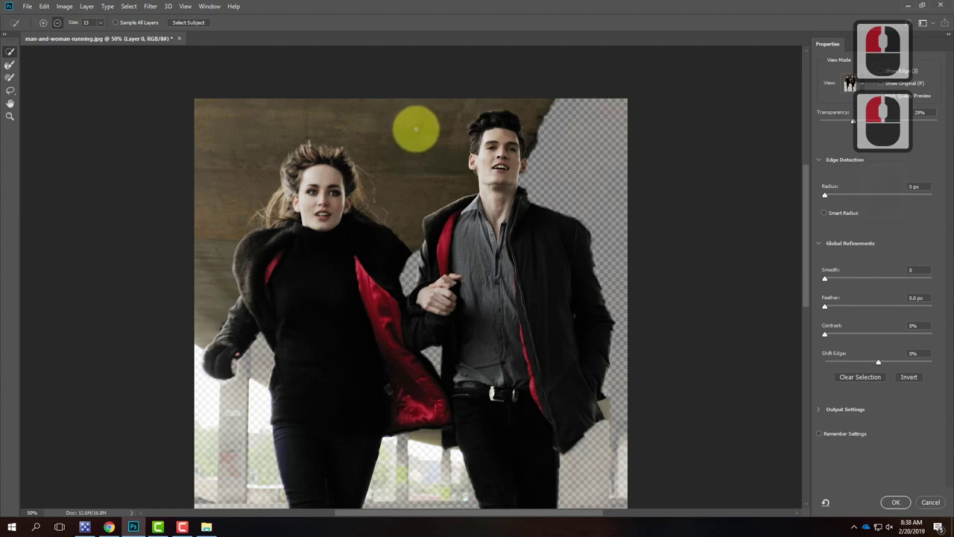
Step: Subtract the ceiling background around both heads and touch up the selection at the woman's gloved hand
mouse_move(415, 146)
left_mouse_down()
mouse_move(415, 121)
mouse_move(394, 142)
mouse_move(344, 105)
mouse_move(278, 108)
mouse_move(539, 111)
left_mouse_up()
mouse_move(571, 190)
left_mouse_down()
mouse_move(452, 173)
mouse_move(395, 227)
left_mouse_up()
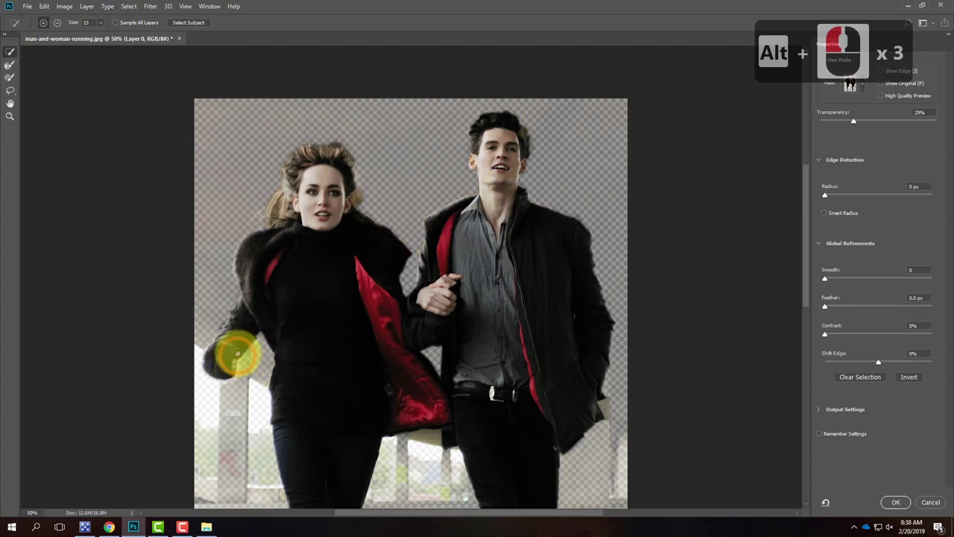
mouse_move(298, 332)
left_mouse_down()
mouse_move(313, 330)
mouse_move(302, 336)
mouse_move(451, 407)
left_mouse_up()
Step: Subtract the background patches below the woman's red-lined coat hem and beside the lower edge of the man's jacket
scroll(440, 373, "down", 9)
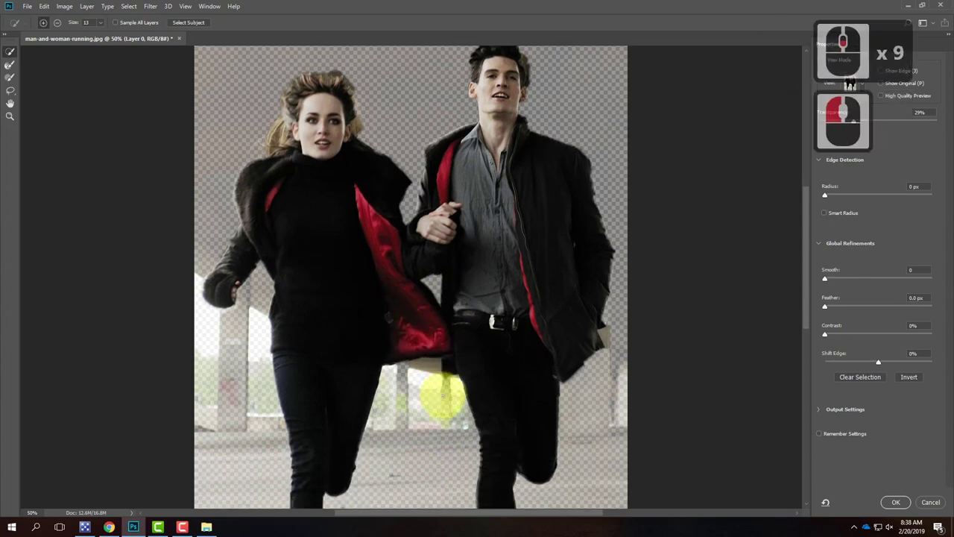
left_click_drag(425, 376, 432, 363)
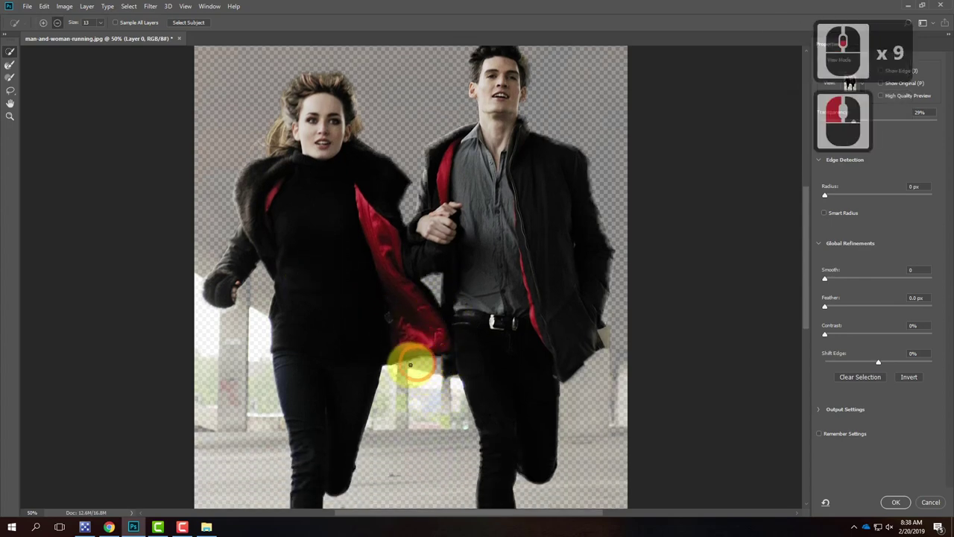
left_click(443, 395, "alt")
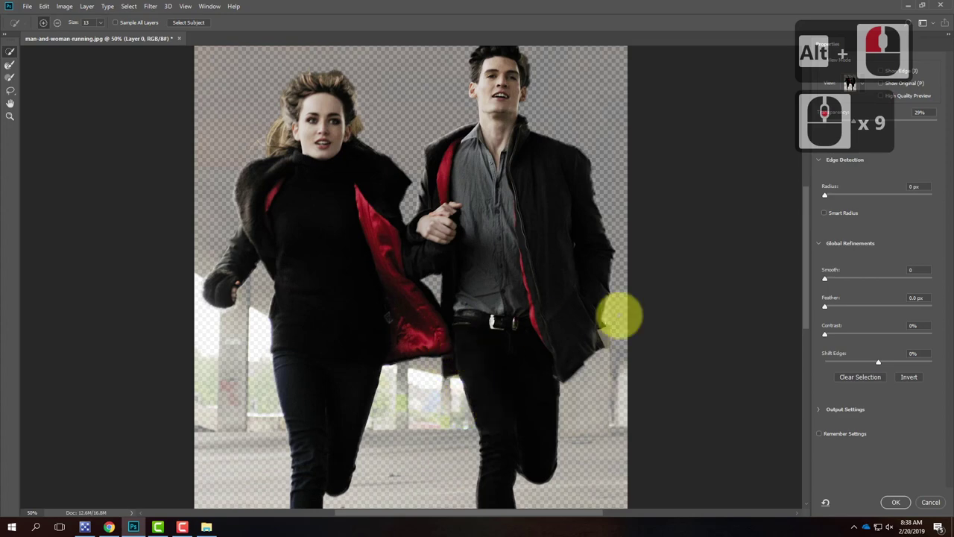
left_click(613, 344)
left_click(610, 369, "alt")
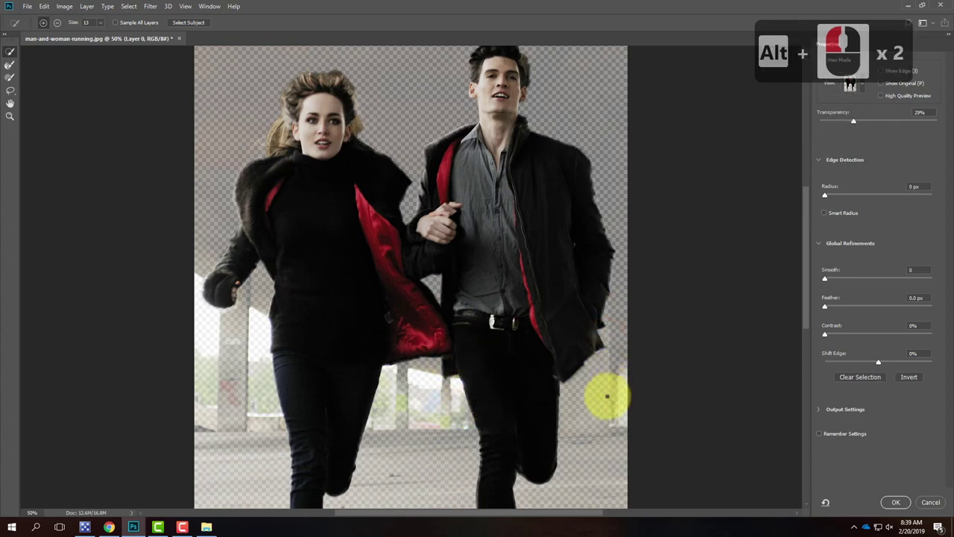
Step: Switch the view mode to On Black and set its opacity to 100%
scroll(607, 396, "up", 9)
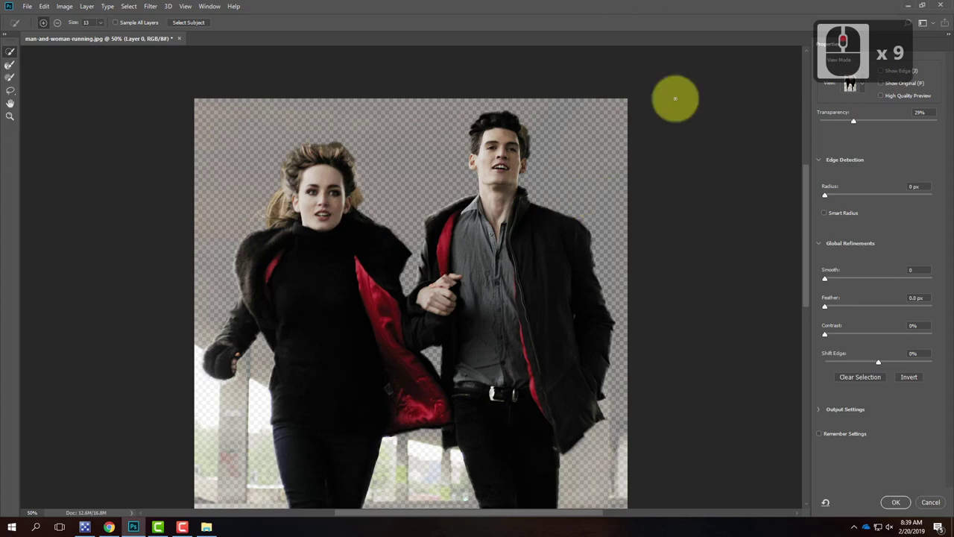
left_click(856, 85)
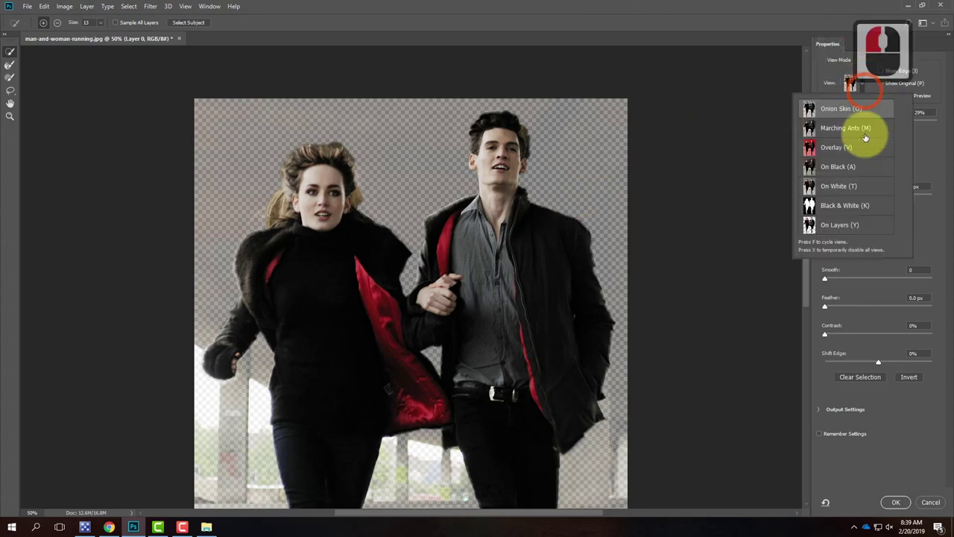
left_click(836, 171)
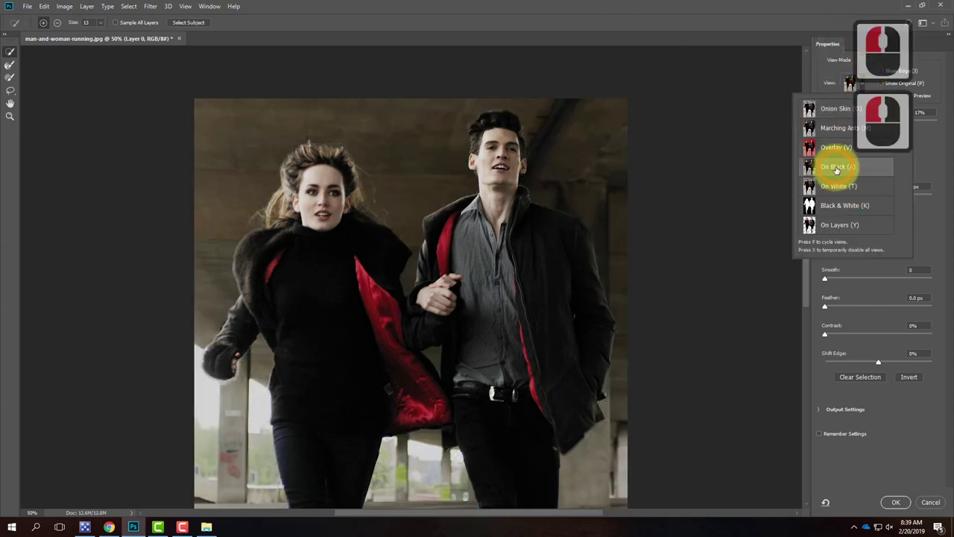
left_click(914, 150)
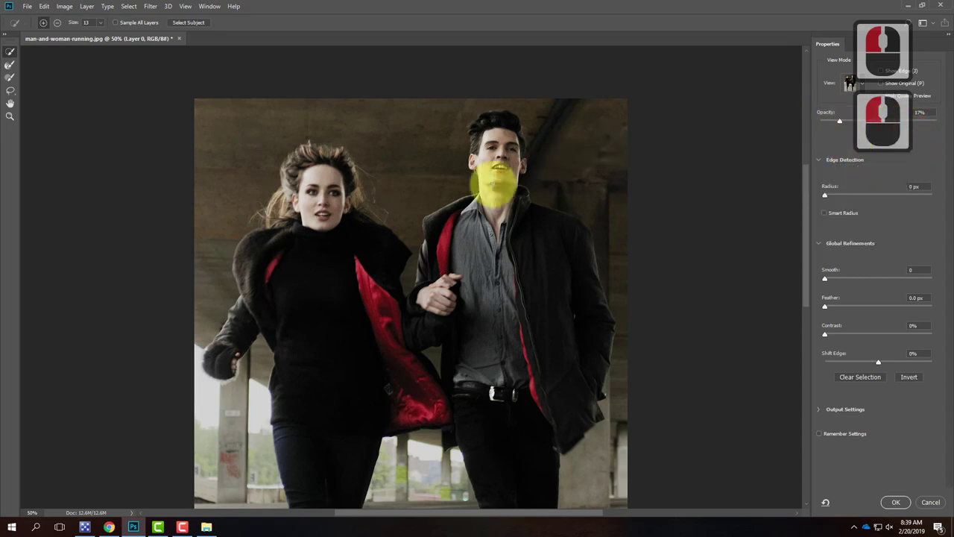
left_click_drag(851, 121, 945, 128)
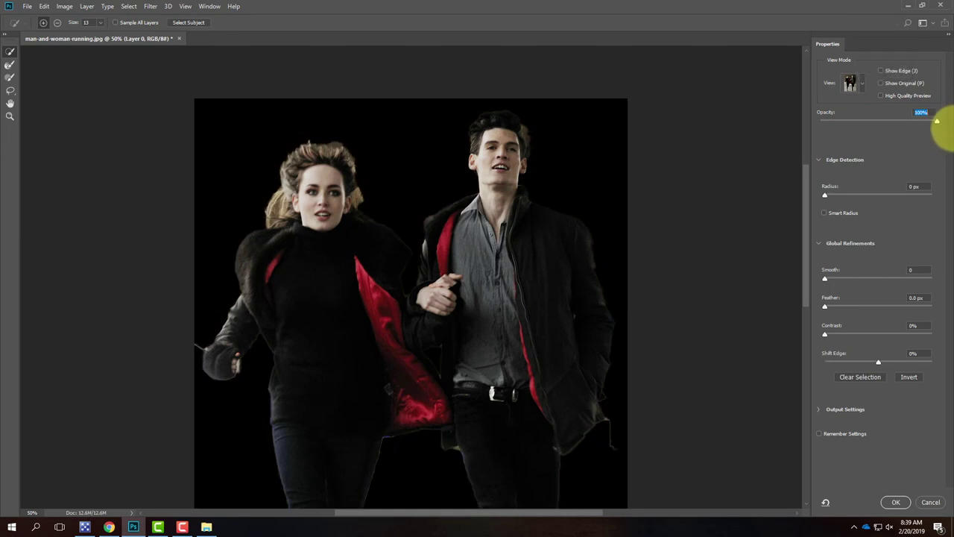
left_click_drag(881, 129, 853, 125)
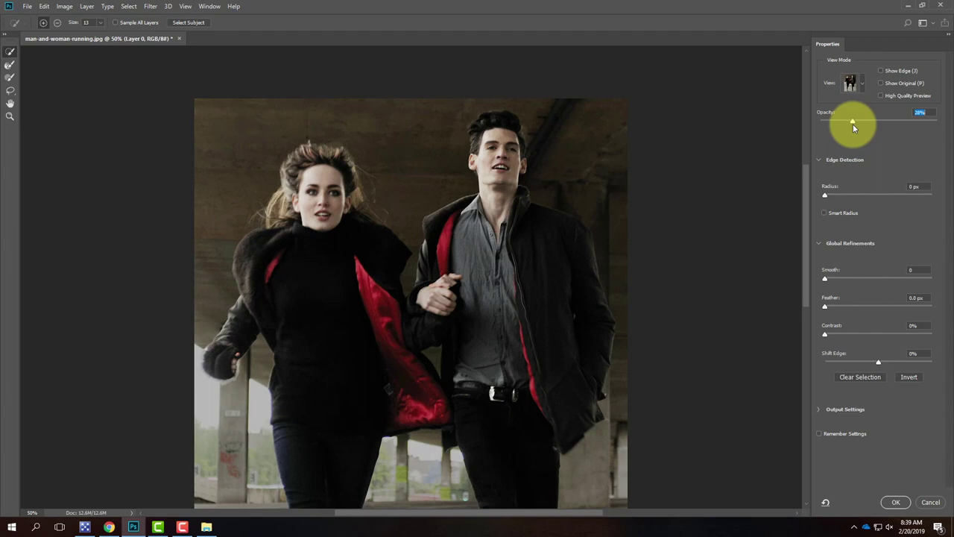
left_click_drag(853, 124, 938, 121)
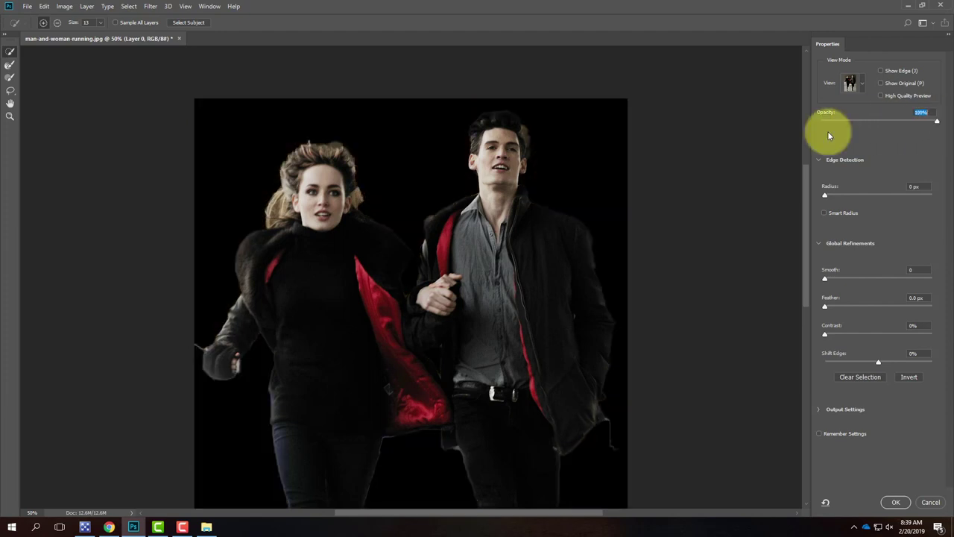
Step: Subtract the bright background patch beside the man's thigh, just below the woman's coat hem, from the selection
scroll(622, 96, "down", 5)
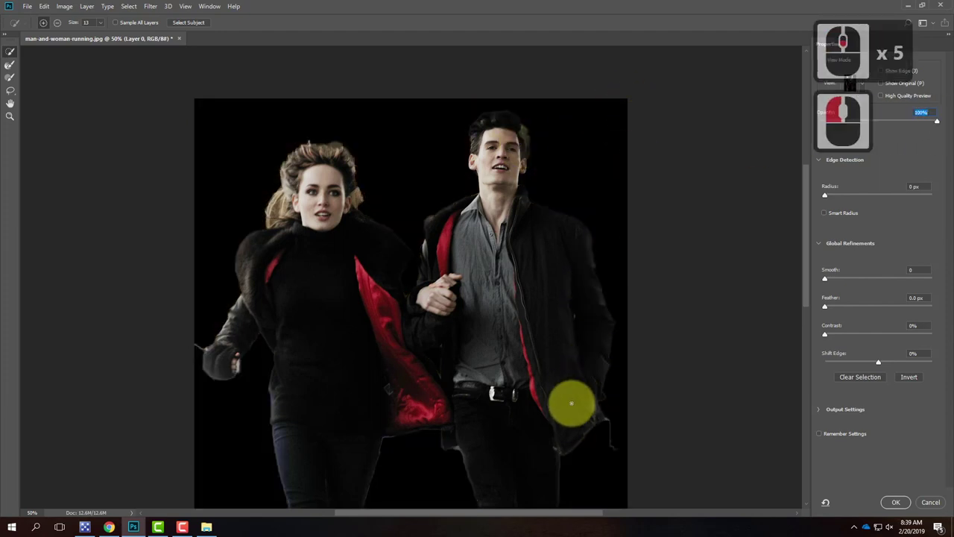
key("space")
mouse_move(462, 430)
left_mouse_down()
mouse_move(437, 335)
mouse_move(432, 223)
mouse_move(390, 159)
mouse_move(375, 216)
mouse_move(384, 338)
mouse_move(404, 403)
mouse_move(383, 356)
mouse_move(368, 262)
mouse_move(405, 384)
mouse_move(479, 371)
mouse_move(447, 379)
left_mouse_up()
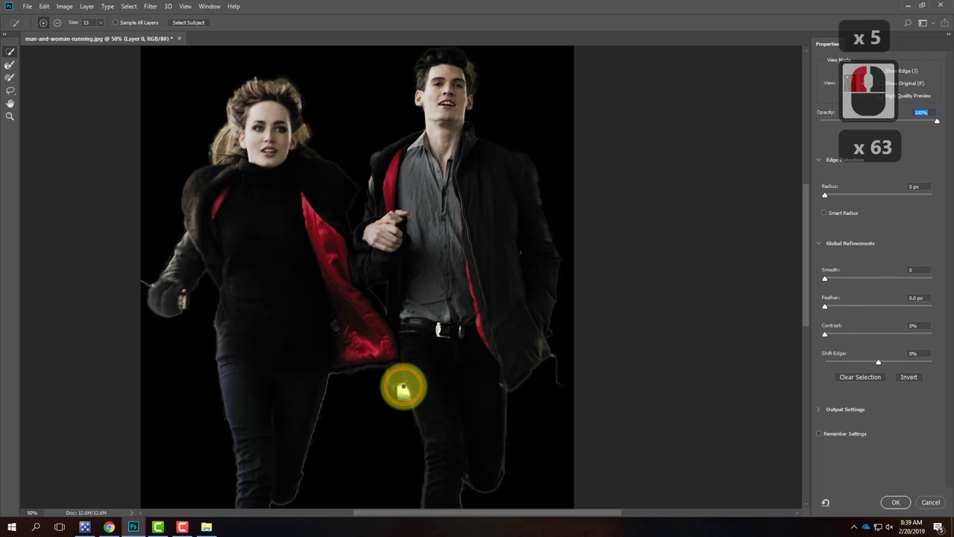
left_click(404, 390)
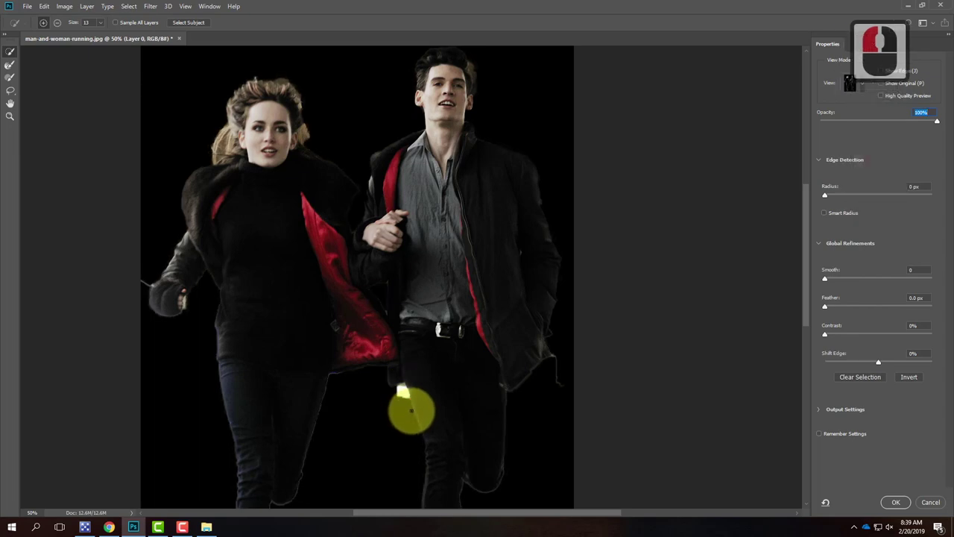
left_click(403, 393)
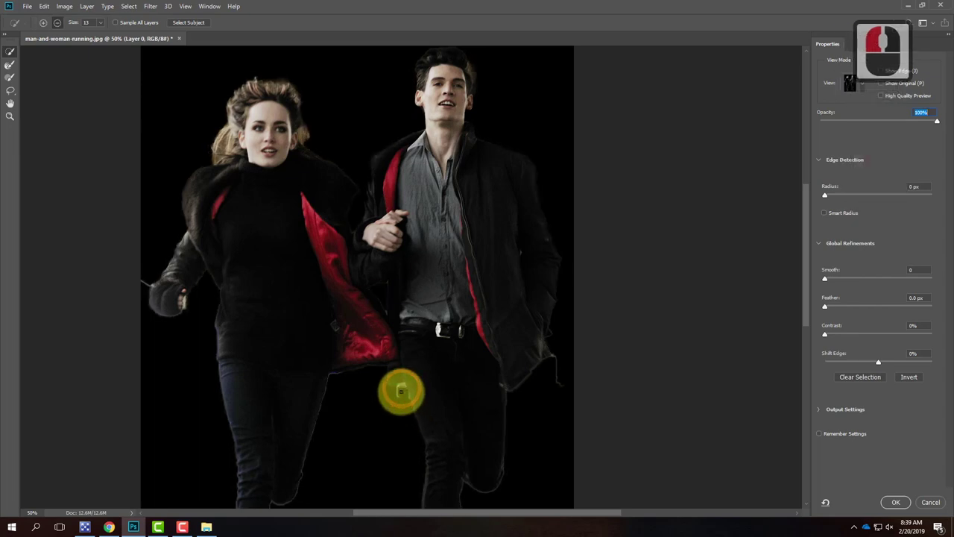
left_click(401, 406, "alt")
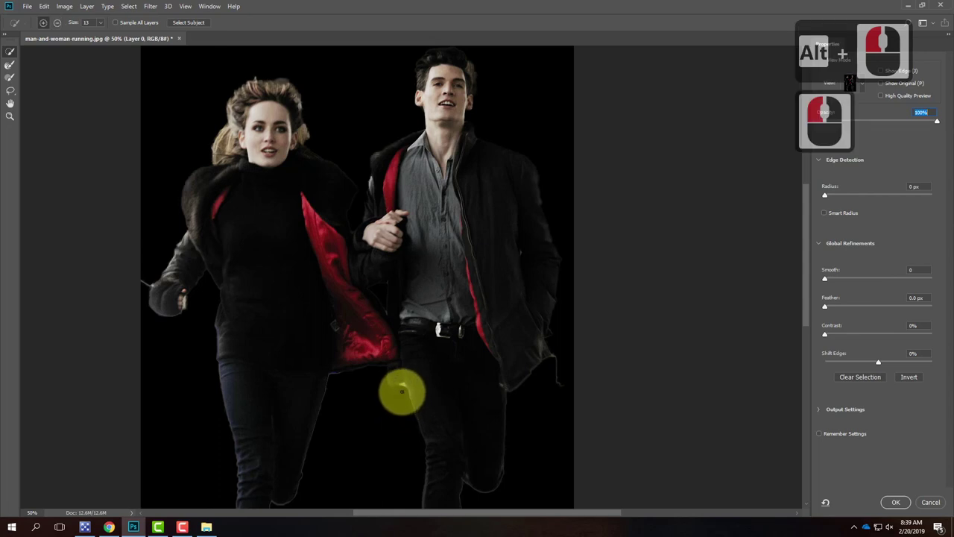
left_click(404, 391, "alt")
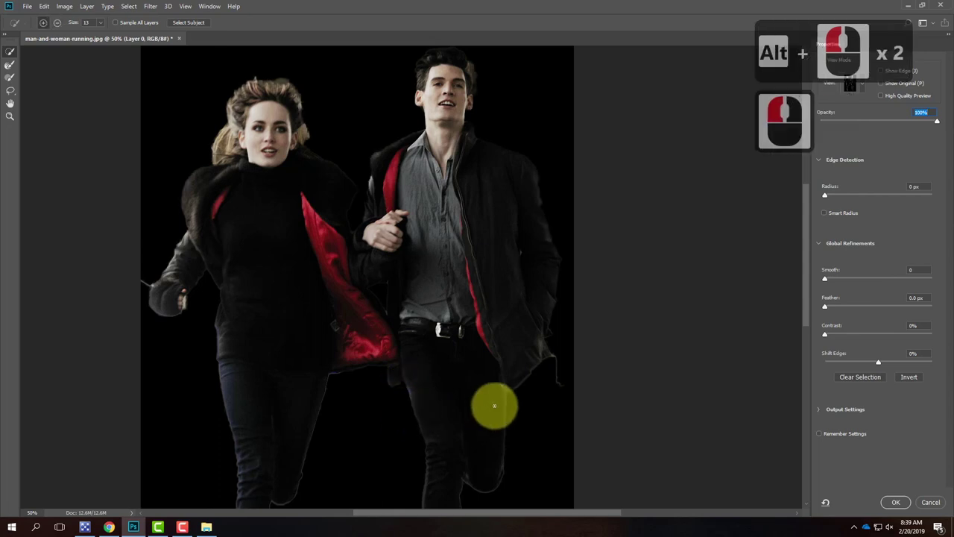
Step: Clean up the selection around the woman's hair and subtract the stray line next to her gloved hand
left_click(277, 84)
left_click(321, 105, "alt")
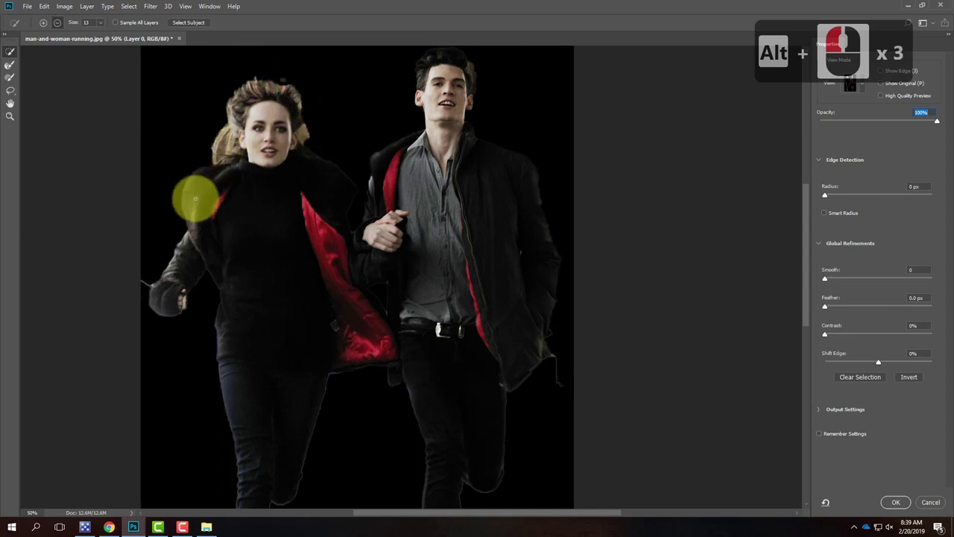
left_click(144, 285)
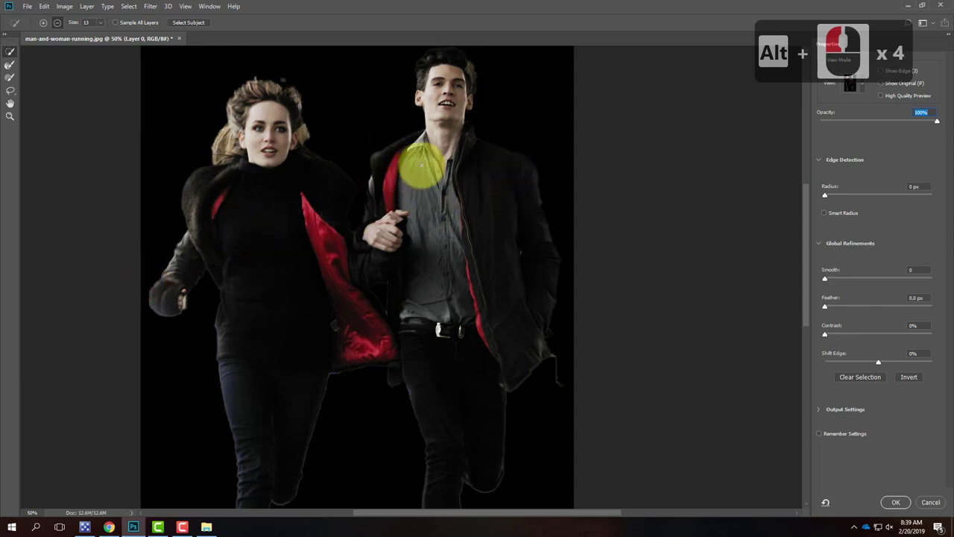
Step: Switch the view mode to On White and examine the cutout edges around the runners' legs and boots
left_click(862, 86)
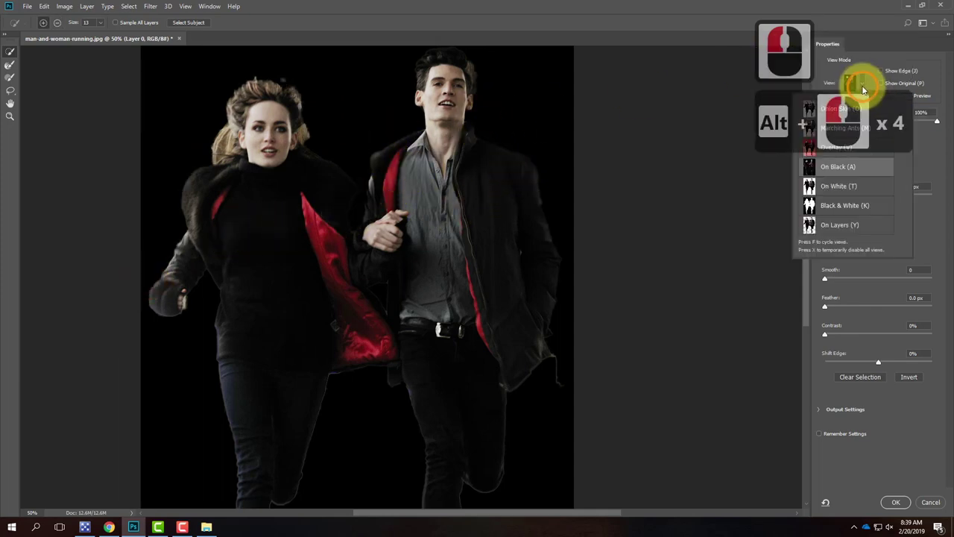
left_click(848, 189)
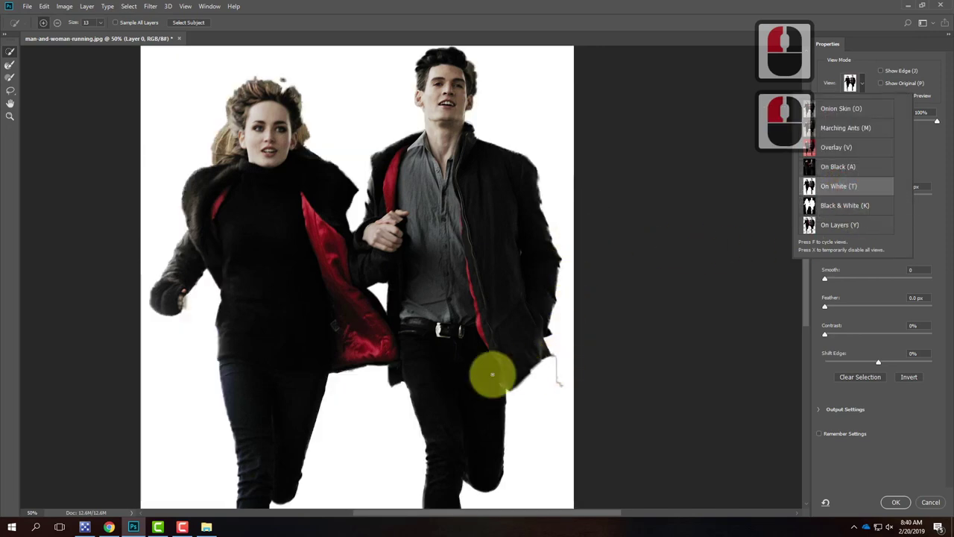
scroll(488, 286, "down", 11)
scroll(479, 290, "down", 15)
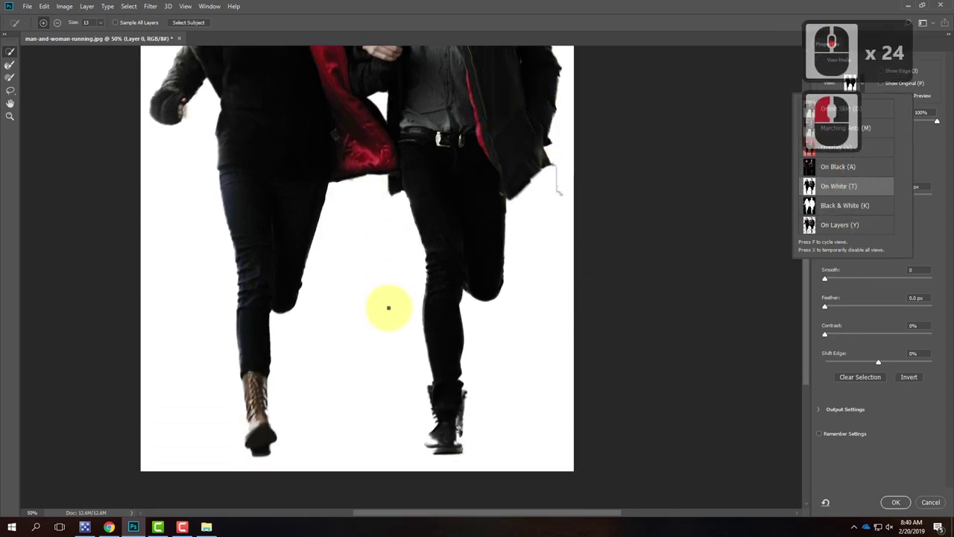
scroll(522, 313, "up", 2)
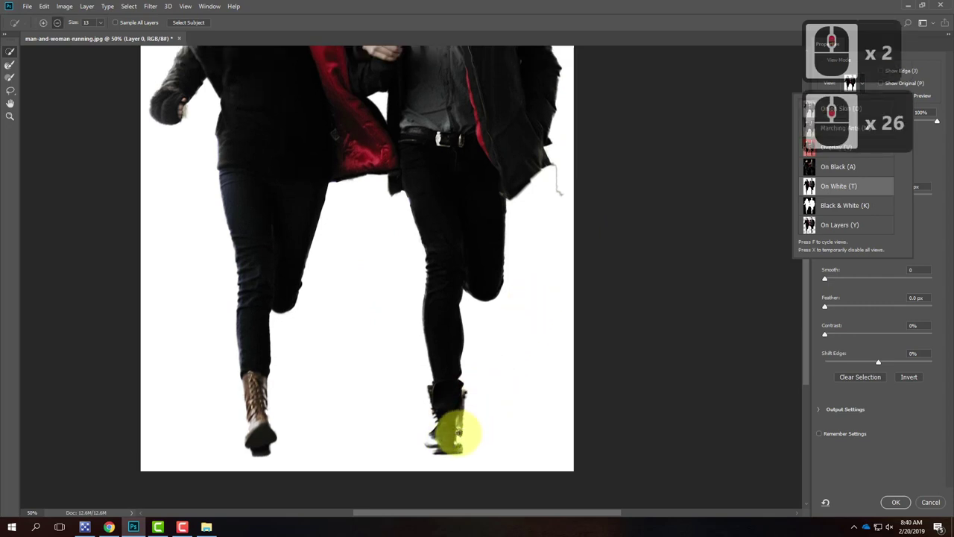
Step: Adjust the selection along the man's front boot and add the missing parts of the boot back in
left_click(458, 441, "alt")
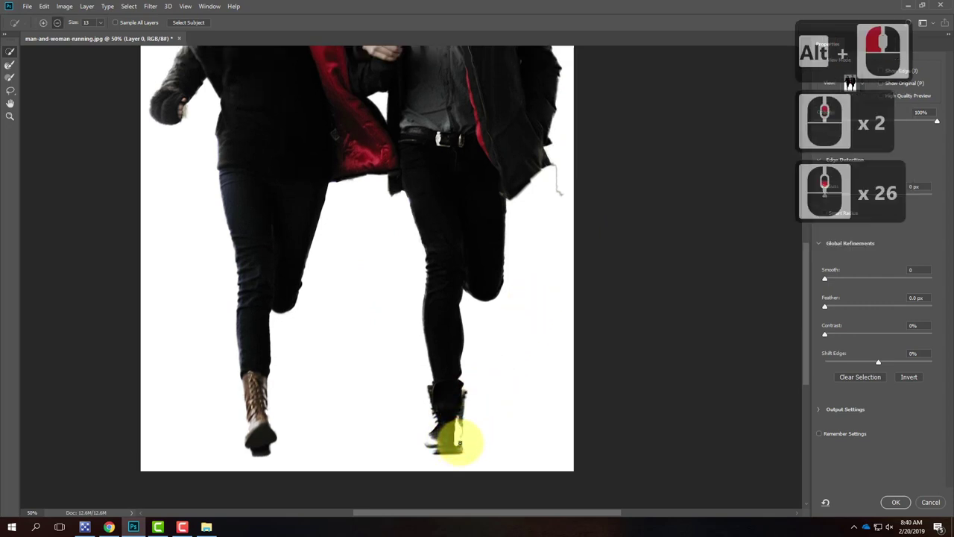
double_click(464, 440)
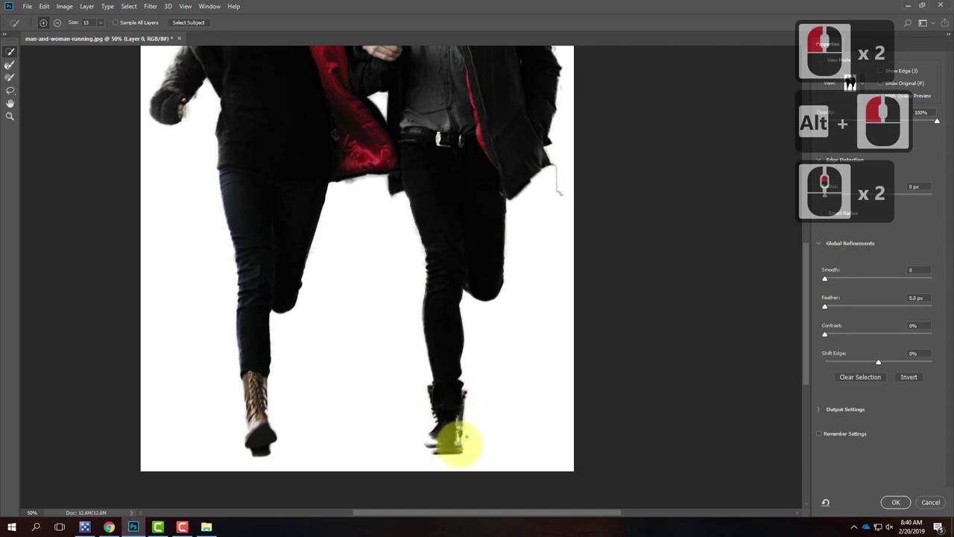
mouse_move(458, 434)
left_mouse_down()
mouse_move(425, 444)
mouse_move(427, 431)
left_mouse_up()
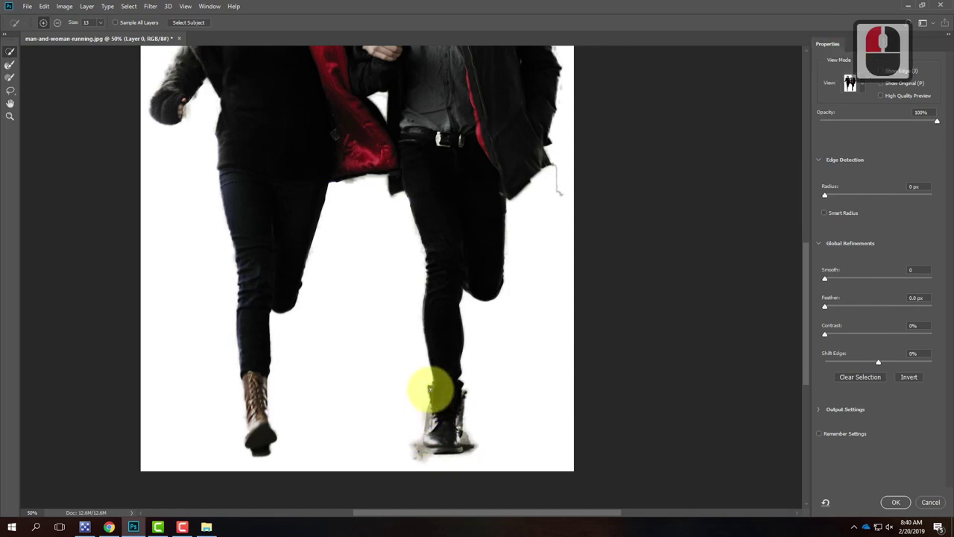
left_click(445, 397)
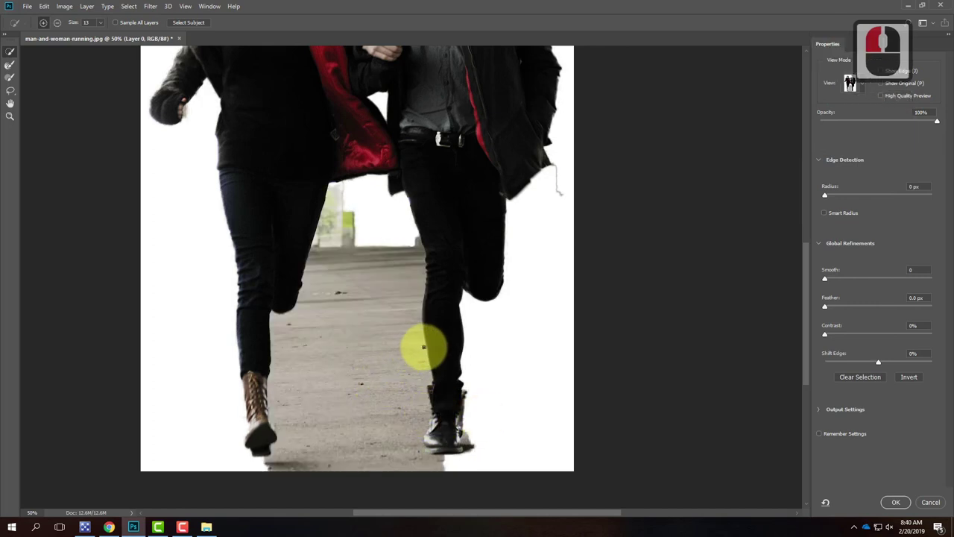
Step: Subtract the floor and background between the two runners and around the man's boot from the selection
mouse_move(405, 326)
left_mouse_down()
mouse_move(365, 362)
mouse_move(353, 331)
left_mouse_up()
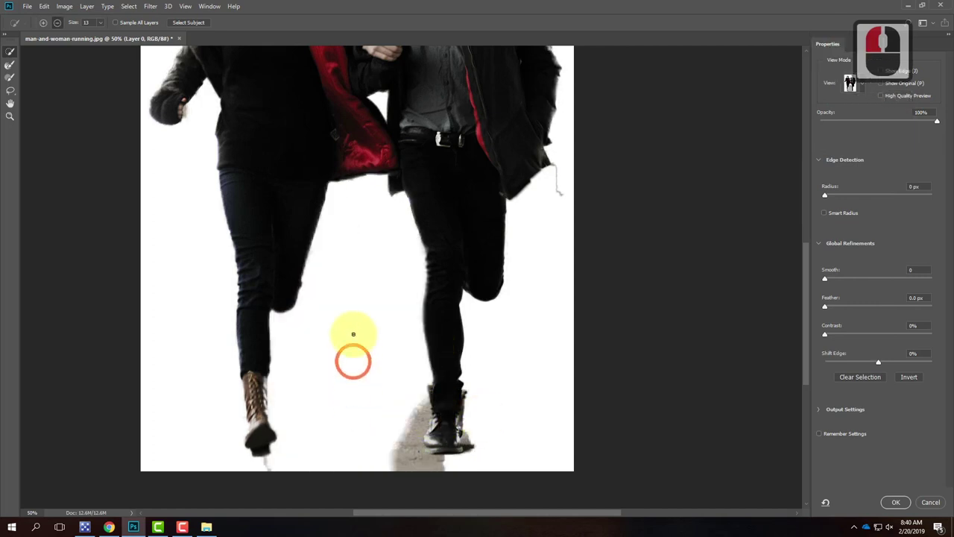
left_click(410, 420)
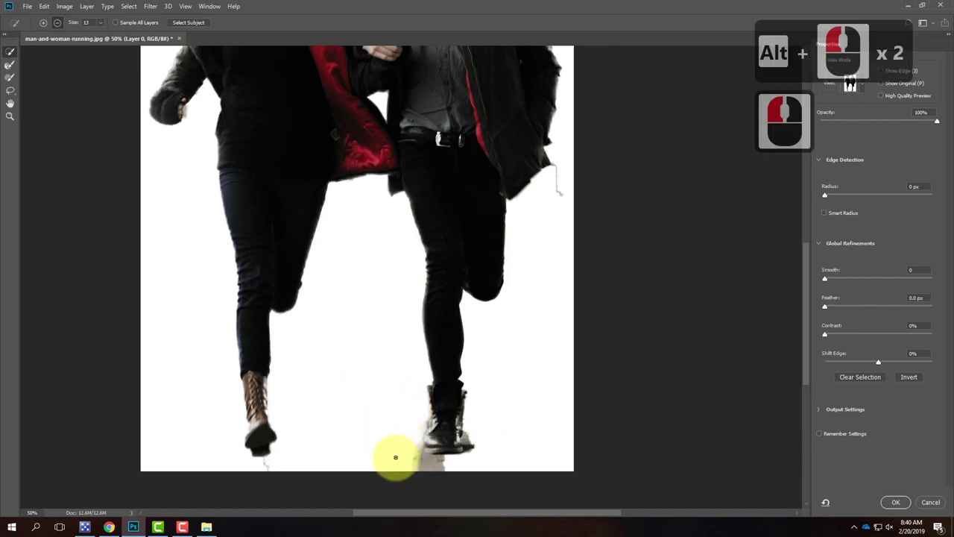
mouse_move(411, 452)
left_mouse_down()
mouse_move(425, 464)
mouse_move(458, 458)
left_mouse_up()
Step: Add the missing hair at the crown of the woman's head to the selection
scroll(461, 314, "up", 5)
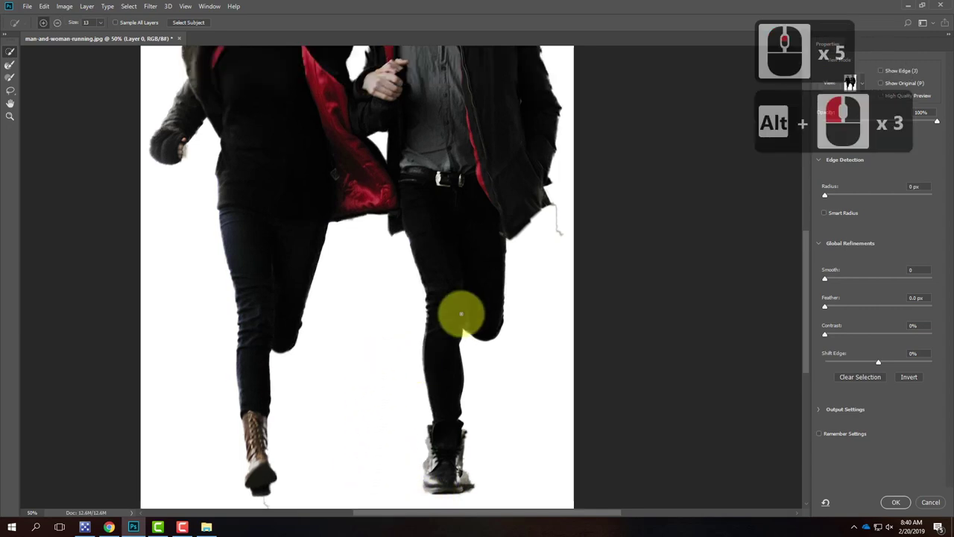
scroll(461, 314, "up", 20)
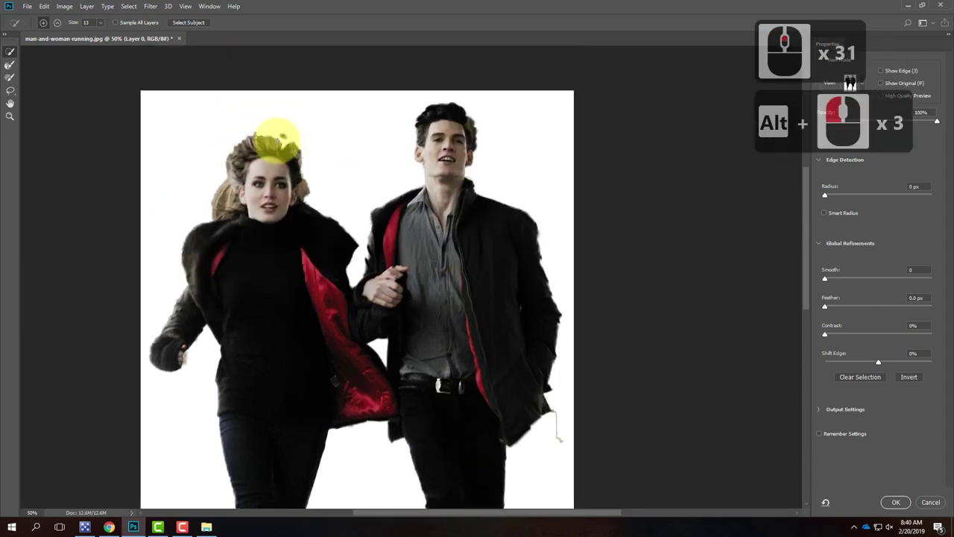
left_click(282, 136)
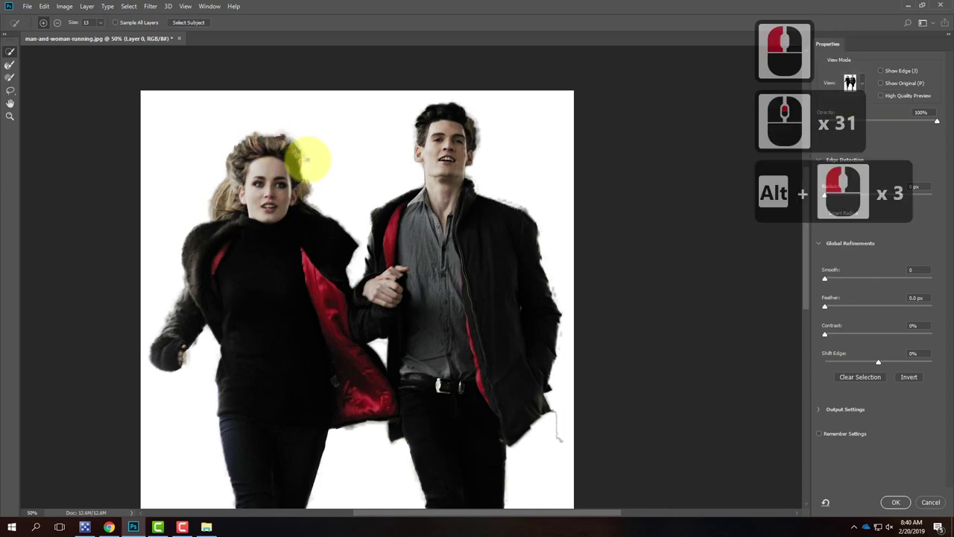
left_click(330, 290)
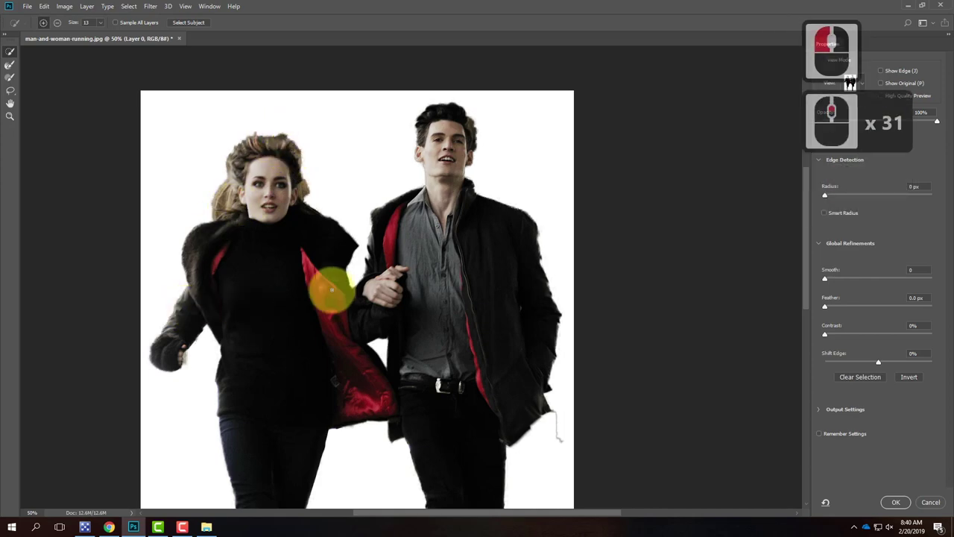
Step: Refine the edges of the woman's hair on both sides and along the crown with the Refine Edge Brush
key("ctrl+equal")
key("ctrl+equal")
key("ctrl+equal")
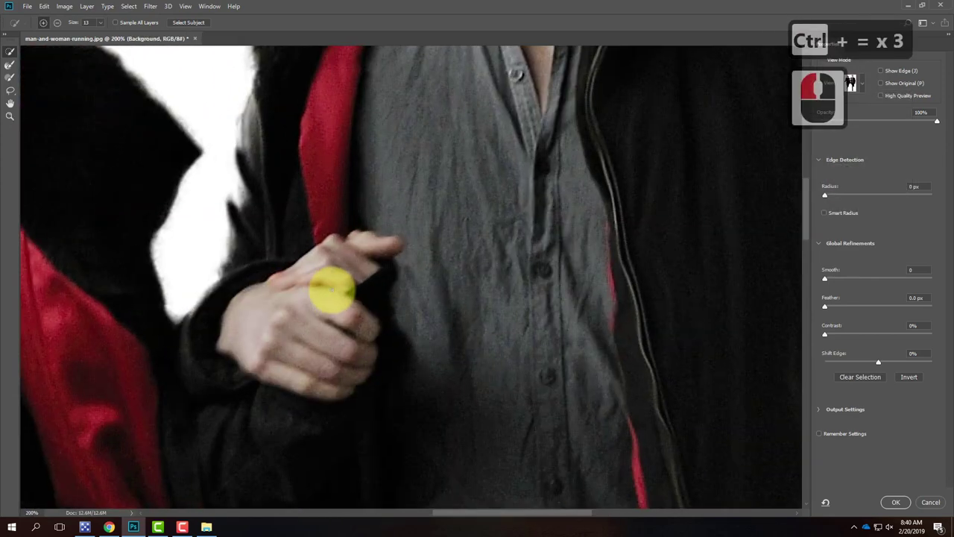
left_click_drag(154, 143, 596, 388)
left_click_drag(224, 89, 254, 95)
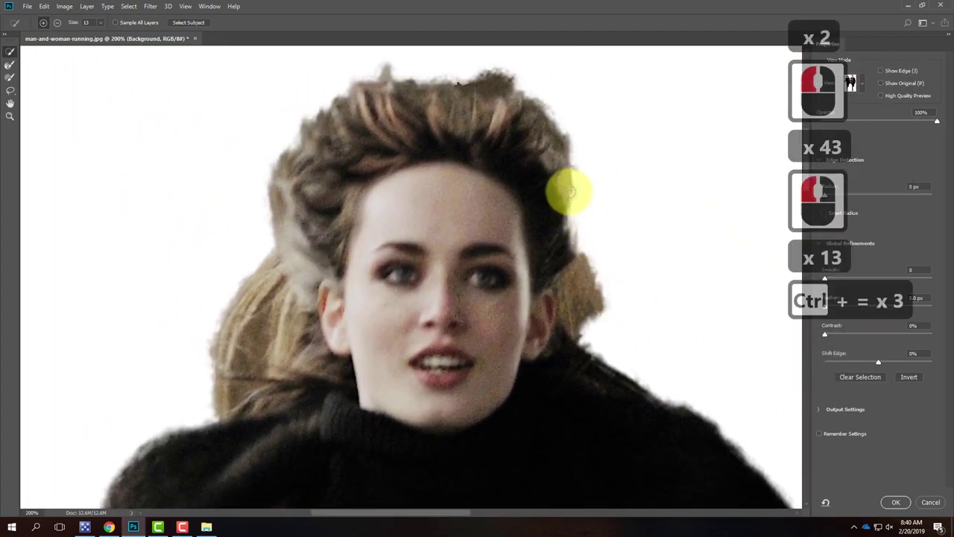
left_click_drag(441, 64, 460, 141)
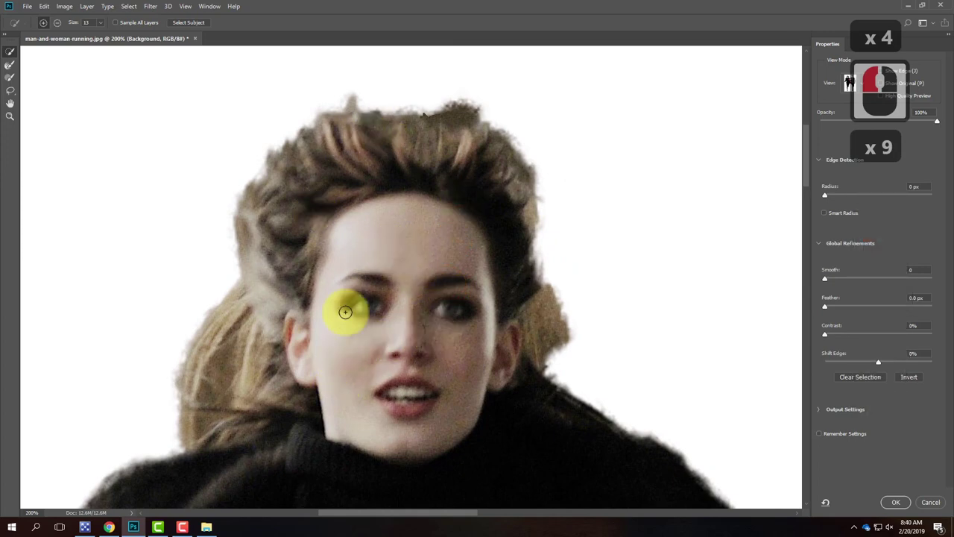
scroll(373, 219, "up", 4)
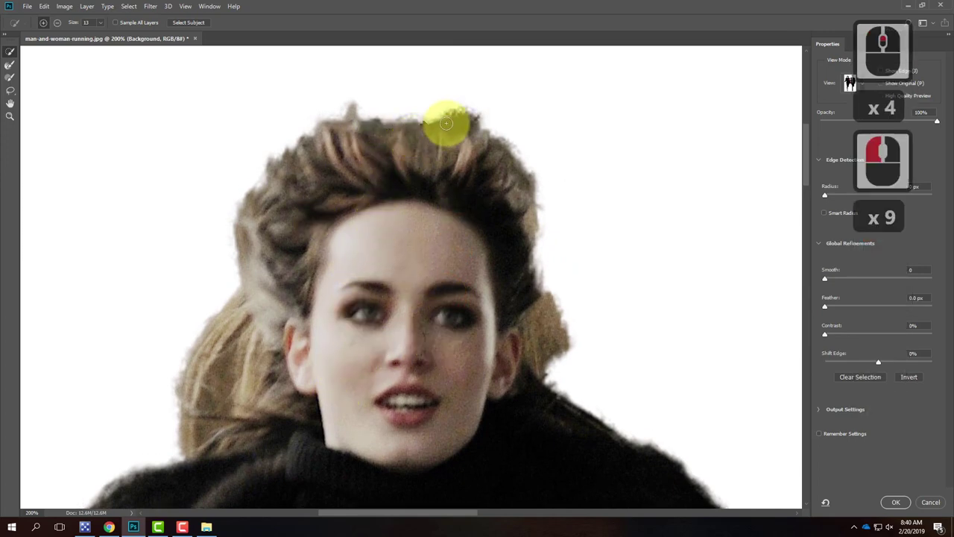
left_click(10, 67)
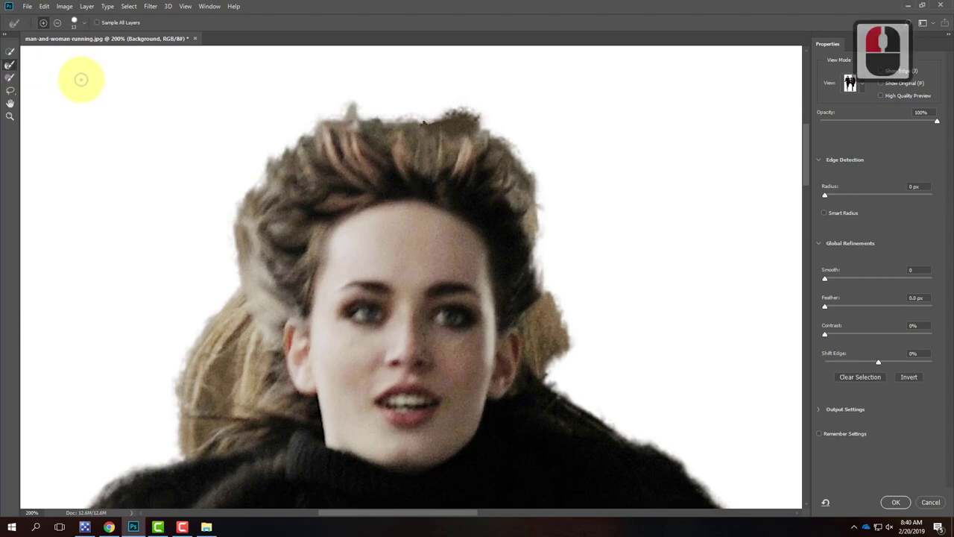
mouse_move(258, 176)
left_mouse_down()
mouse_move(262, 186)
mouse_move(250, 195)
left_mouse_up()
left_click_drag(238, 237, 230, 298)
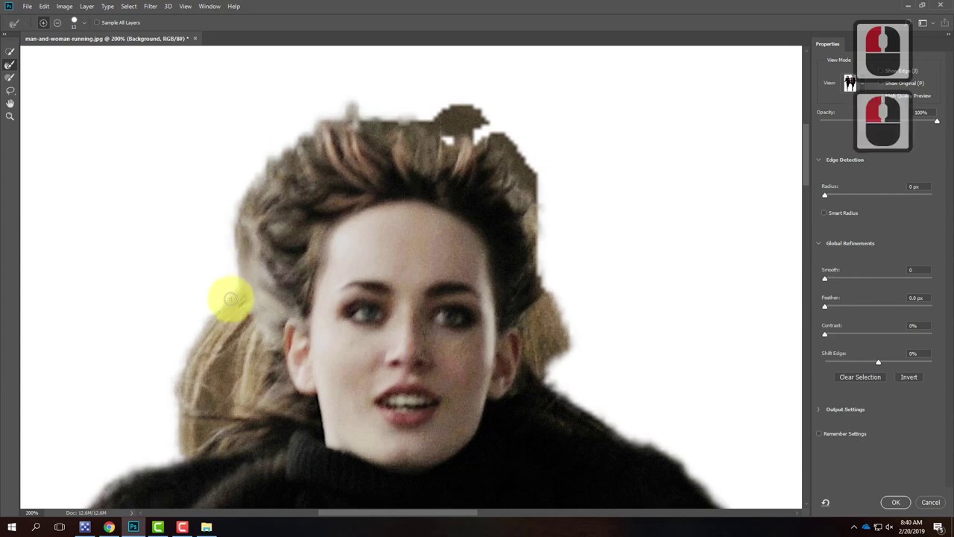
mouse_move(243, 264)
left_mouse_down()
mouse_move(249, 194)
mouse_move(311, 131)
mouse_move(357, 124)
left_mouse_up()
mouse_move(360, 125)
left_mouse_down()
mouse_move(334, 154)
mouse_move(306, 140)
mouse_move(248, 188)
mouse_move(246, 290)
mouse_move(214, 343)
mouse_move(233, 303)
mouse_move(190, 345)
mouse_move(177, 448)
mouse_move(195, 368)
mouse_move(256, 342)
mouse_move(195, 432)
mouse_move(228, 363)
mouse_move(198, 434)
mouse_move(175, 459)
mouse_move(233, 429)
mouse_move(216, 425)
mouse_move(237, 341)
mouse_move(215, 398)
mouse_move(242, 346)
mouse_move(287, 344)
mouse_move(232, 353)
mouse_move(257, 342)
mouse_move(235, 337)
mouse_move(225, 353)
mouse_move(257, 316)
mouse_move(221, 343)
mouse_move(206, 394)
left_mouse_up()
mouse_move(551, 274)
left_mouse_down()
mouse_move(551, 297)
mouse_move(535, 231)
mouse_move(544, 331)
mouse_move(542, 291)
mouse_move(566, 336)
mouse_move(541, 281)
mouse_move(566, 339)
mouse_move(541, 364)
mouse_move(562, 374)
mouse_move(545, 377)
mouse_move(577, 344)
mouse_move(576, 316)
mouse_move(523, 153)
mouse_move(532, 203)
mouse_move(456, 111)
mouse_move(461, 99)
mouse_move(496, 114)
mouse_move(455, 103)
mouse_move(442, 117)
mouse_move(450, 141)
mouse_move(481, 142)
mouse_move(443, 130)
mouse_move(445, 113)
mouse_move(375, 116)
mouse_move(366, 127)
mouse_move(457, 139)
mouse_move(352, 91)
left_mouse_up()
mouse_move(505, 132)
left_mouse_down()
mouse_move(518, 156)
mouse_move(539, 157)
left_mouse_up()
mouse_move(520, 216)
left_mouse_down()
mouse_move(535, 198)
mouse_move(550, 257)
left_mouse_up()
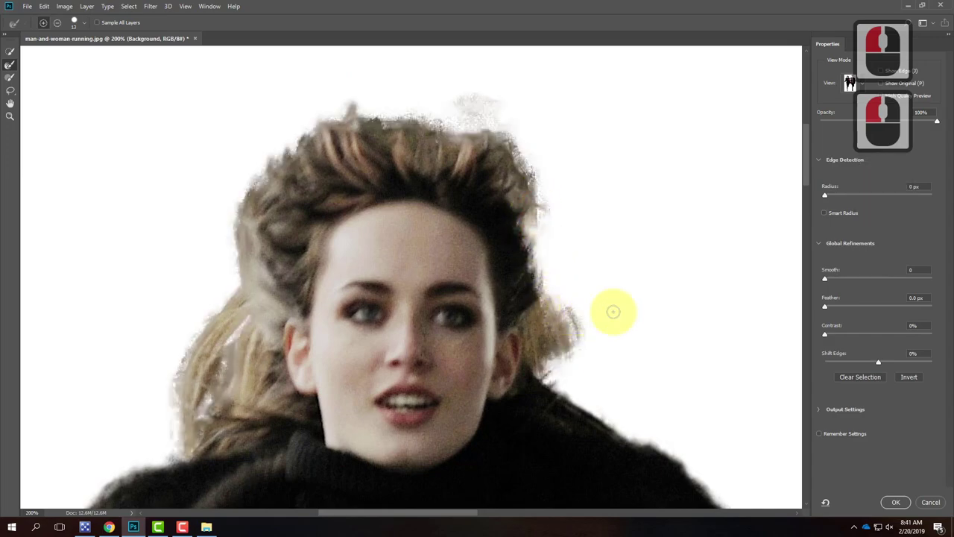
Step: Refine the edge of the man's hair around his whole head with the Refine Edge Brush
key("ctrl+0")
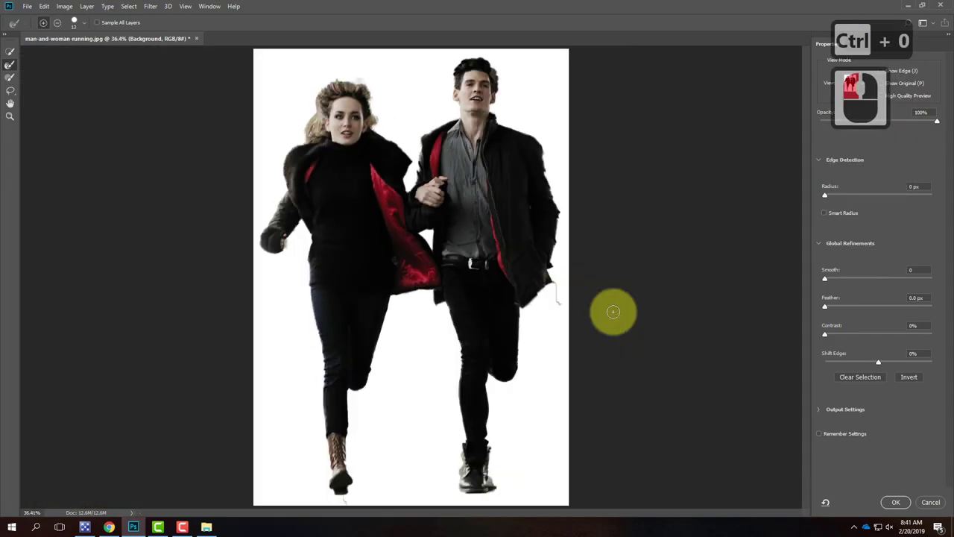
mouse_move(320, 108)
left_mouse_down()
mouse_move(315, 58)
mouse_move(373, 97)
mouse_move(365, 99)
mouse_move(353, 80)
mouse_move(368, 96)
mouse_move(475, 75)
left_mouse_up()
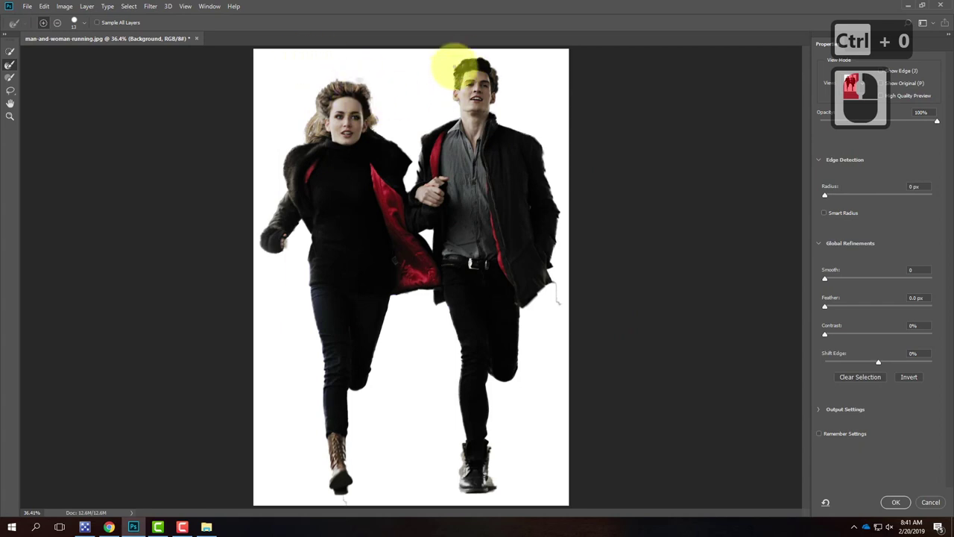
key("ctrl+equal")
key("ctrl+equal")
key("ctrl+equal")
key("ctrl+equal")
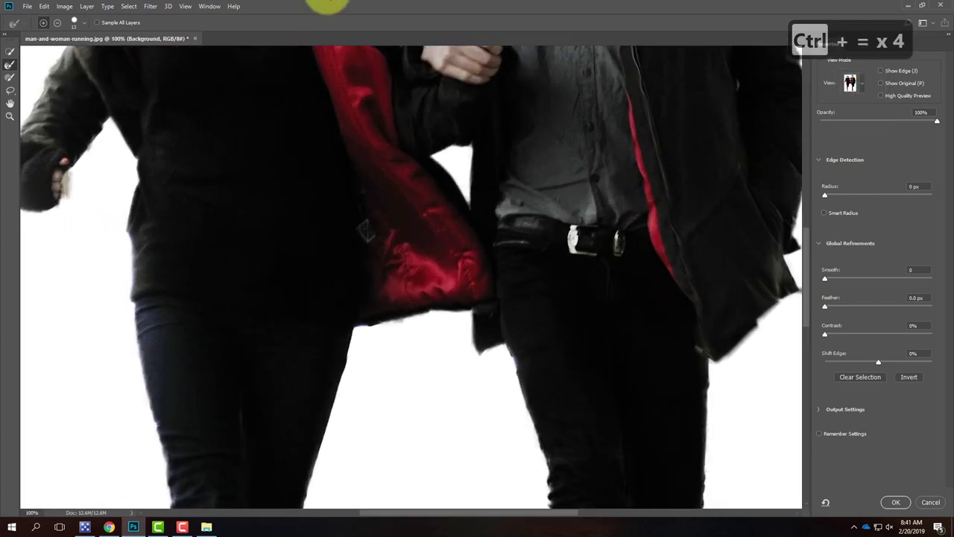
scroll(356, 441, "right", 9)
scroll(383, 187, "up", 20)
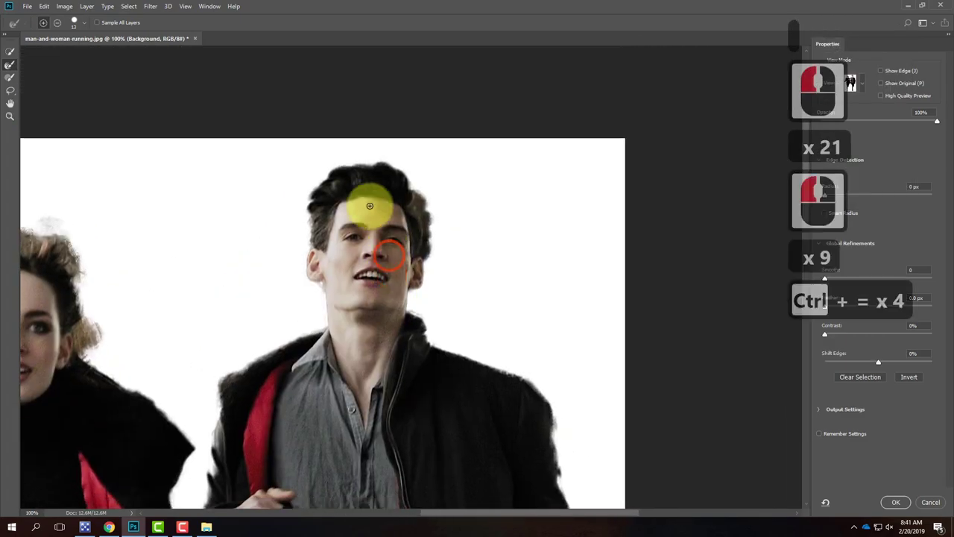
left_click(320, 188)
mouse_move(311, 201)
left_mouse_down()
mouse_move(315, 239)
mouse_move(311, 183)
mouse_move(373, 163)
mouse_move(409, 181)
mouse_move(429, 218)
mouse_move(437, 288)
left_mouse_up()
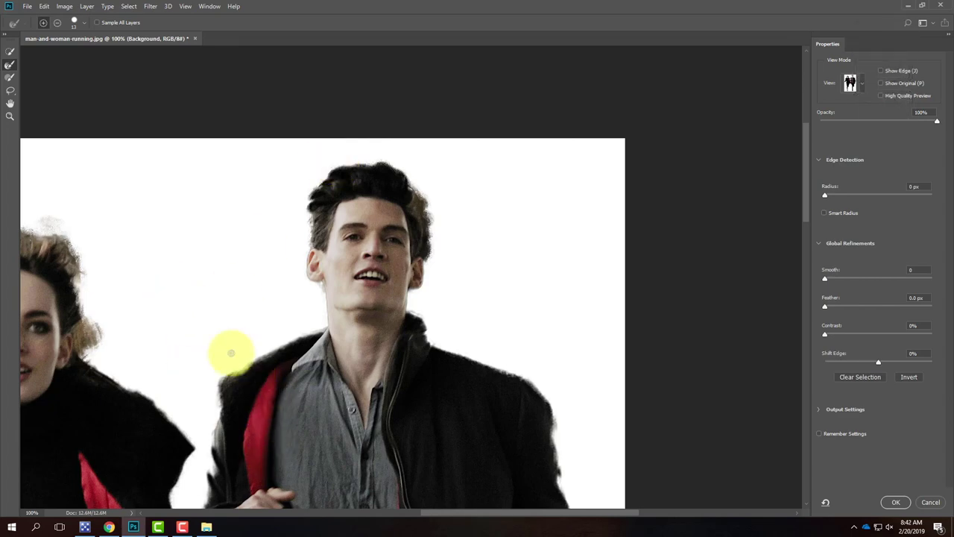
Step: Brush over the man's coat collar and shoulder on the woman's side to refine their edge
left_click_drag(229, 373, 313, 338)
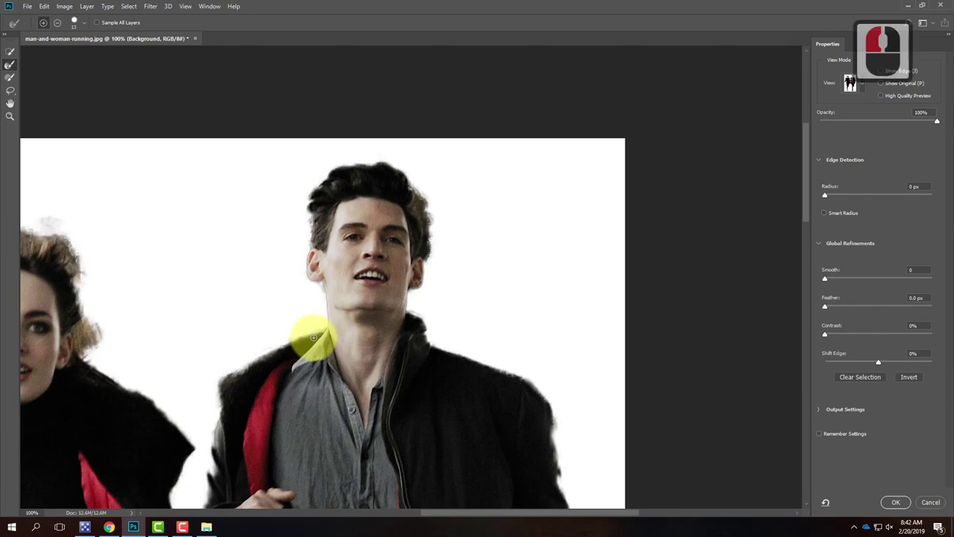
left_click(254, 365)
mouse_move(221, 402)
left_mouse_down()
mouse_move(228, 383)
mouse_move(294, 364)
left_mouse_up()
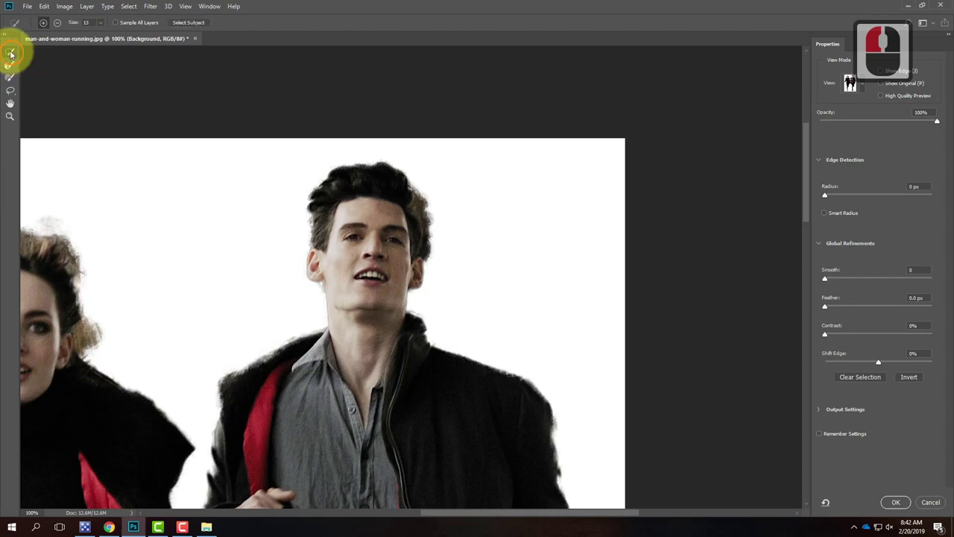
Step: Add the faded edge of the man's coat collar and shoulder to the selection with the Quick Selection tool
left_click_drag(171, 331, 256, 374)
key("ctrl+equal")
key("ctrl+equal")
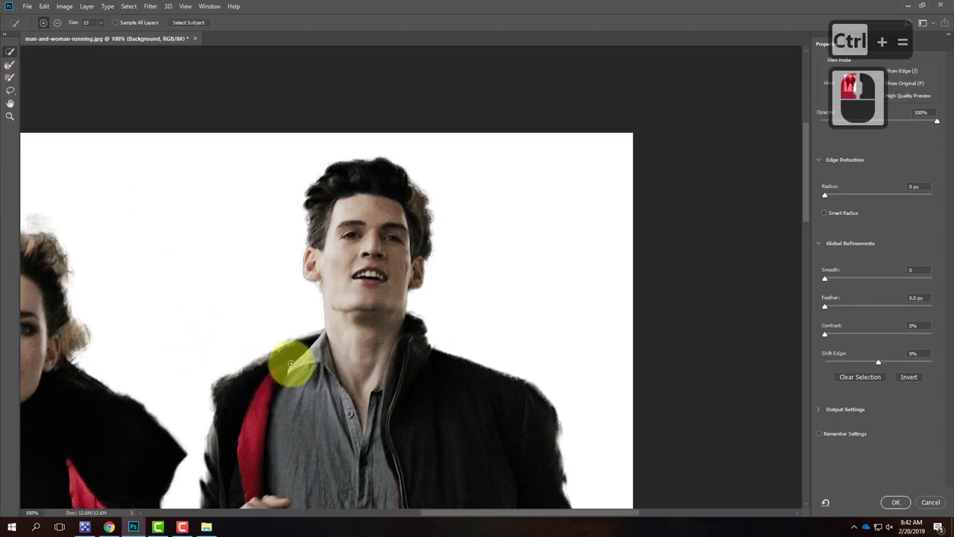
scroll(242, 352, "down", 18)
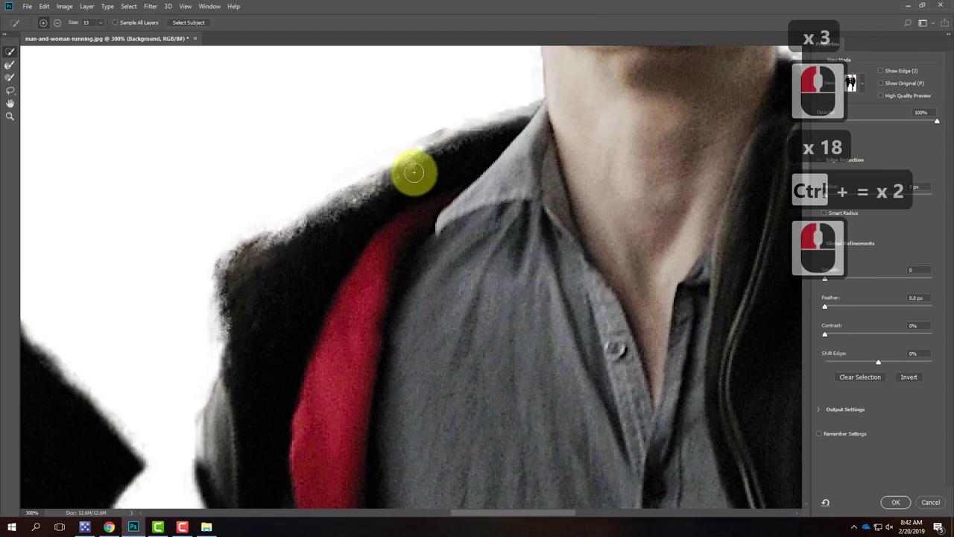
mouse_move(414, 173)
left_mouse_down()
mouse_move(273, 254)
mouse_move(489, 128)
mouse_move(261, 253)
mouse_move(244, 282)
mouse_move(236, 367)
mouse_move(224, 297)
left_mouse_up()
mouse_move(237, 258)
left_mouse_down()
mouse_move(273, 227)
mouse_move(422, 165)
mouse_move(432, 251)
mouse_move(279, 230)
mouse_move(419, 135)
mouse_move(455, 139)
mouse_move(227, 288)
mouse_move(404, 286)
mouse_move(248, 305)
mouse_move(256, 304)
mouse_move(255, 253)
mouse_move(276, 229)
mouse_move(345, 226)
left_mouse_up()
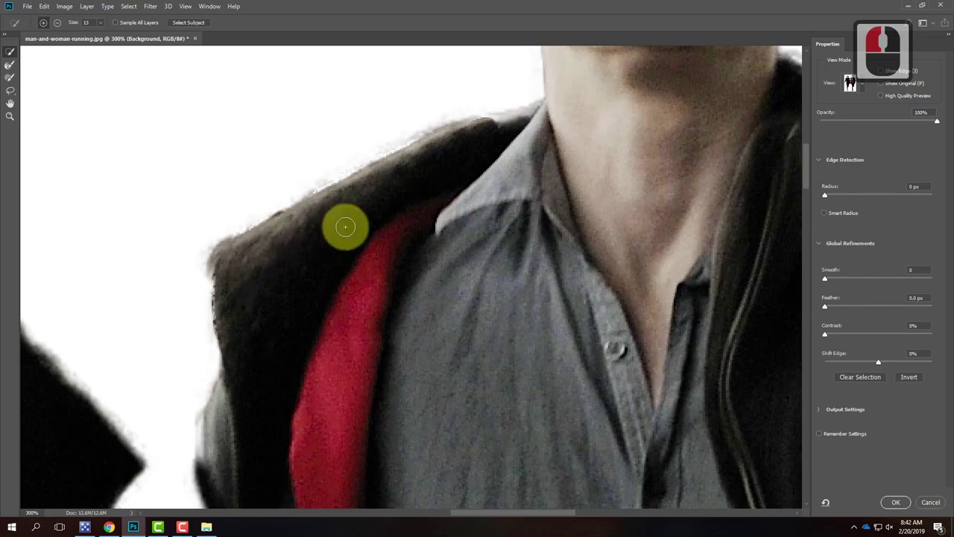
Step: Accept the Select and Mask refinement as a layer mask and make the mask of Layer 0 active
key("ctrl+0")
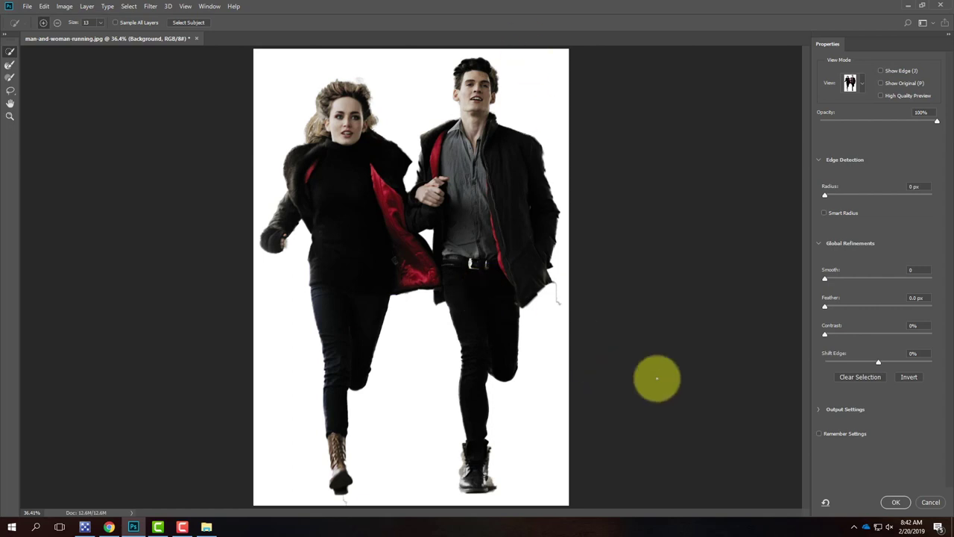
left_click(896, 503)
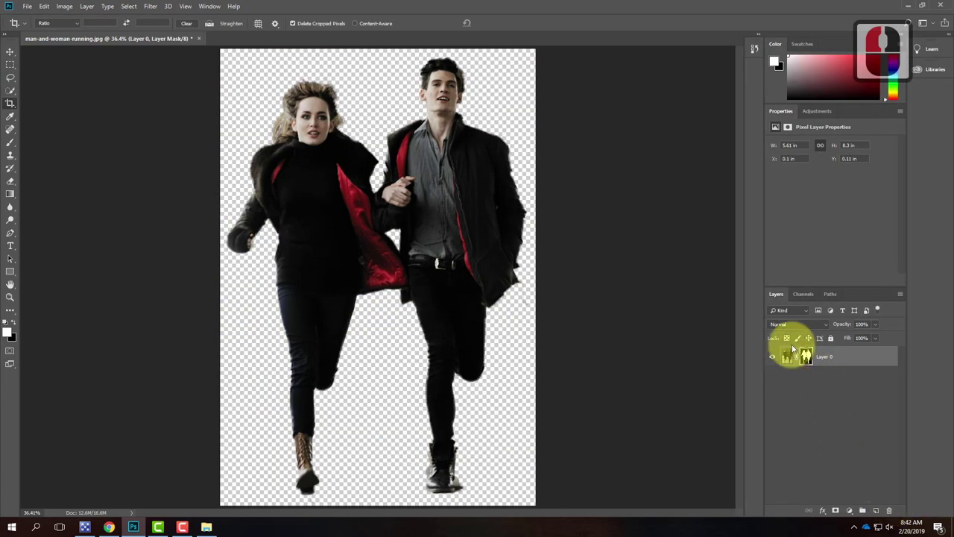
left_click(805, 356)
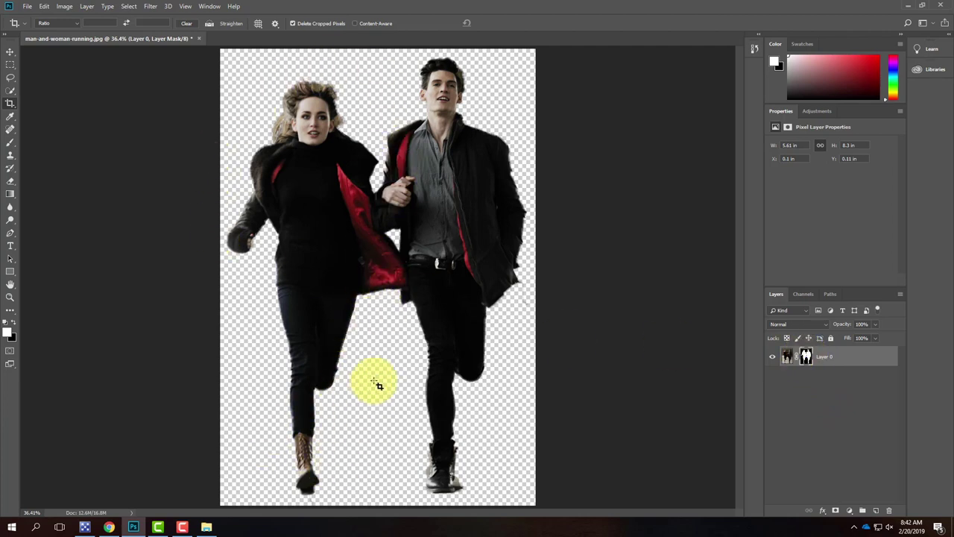
Step: Paint black on the Layer 0 mask with the Brush tool to hide the background remnants along the right side of the man's boot
key("ctrl+equal")
key("ctrl+equal")
key("ctrl+equal")
key("ctrl+equal")
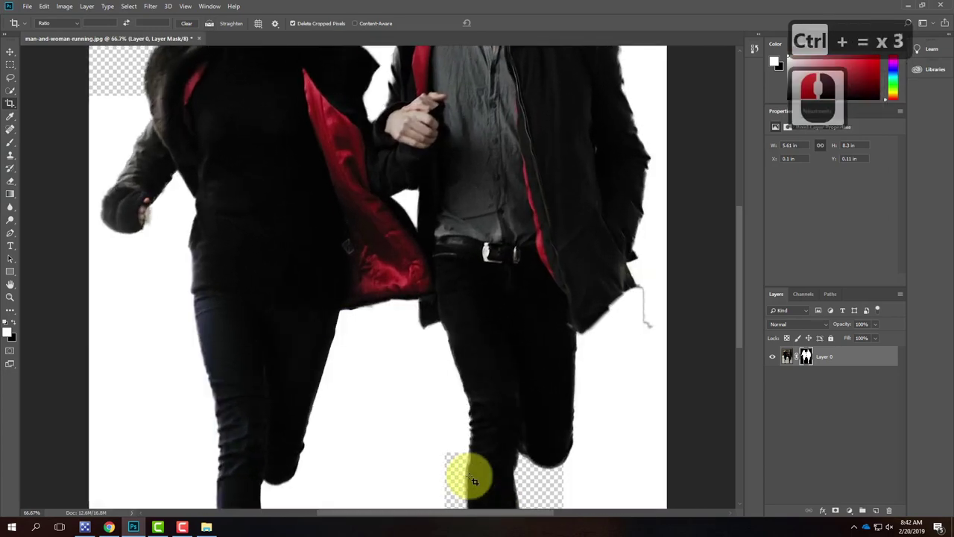
scroll(443, 90, "right", 10)
scroll(183, 202, "down", 20)
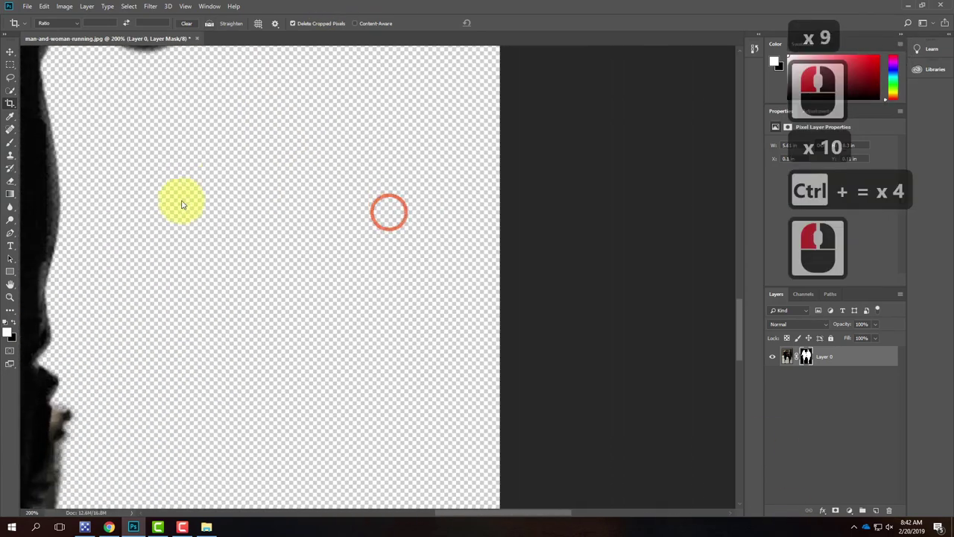
scroll(639, 119, "down", 9)
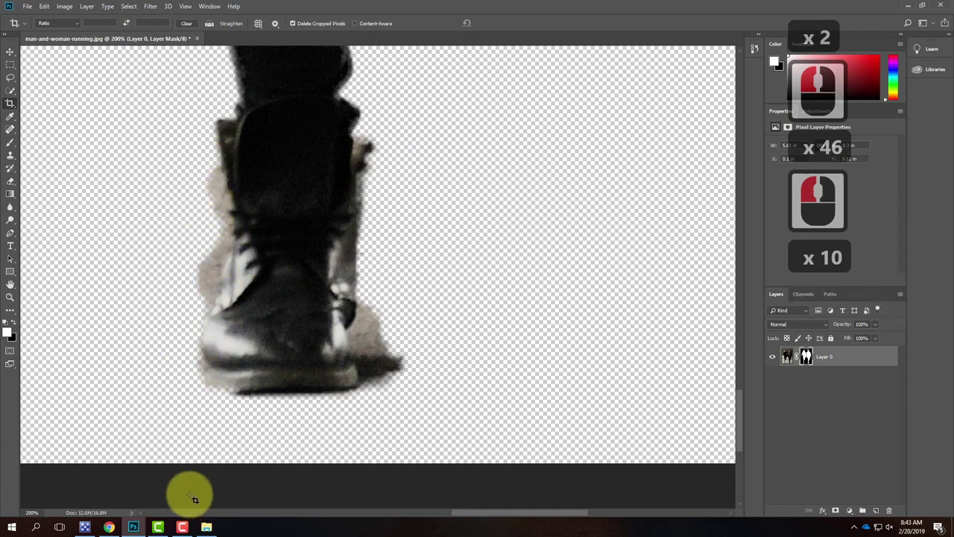
left_click(806, 357)
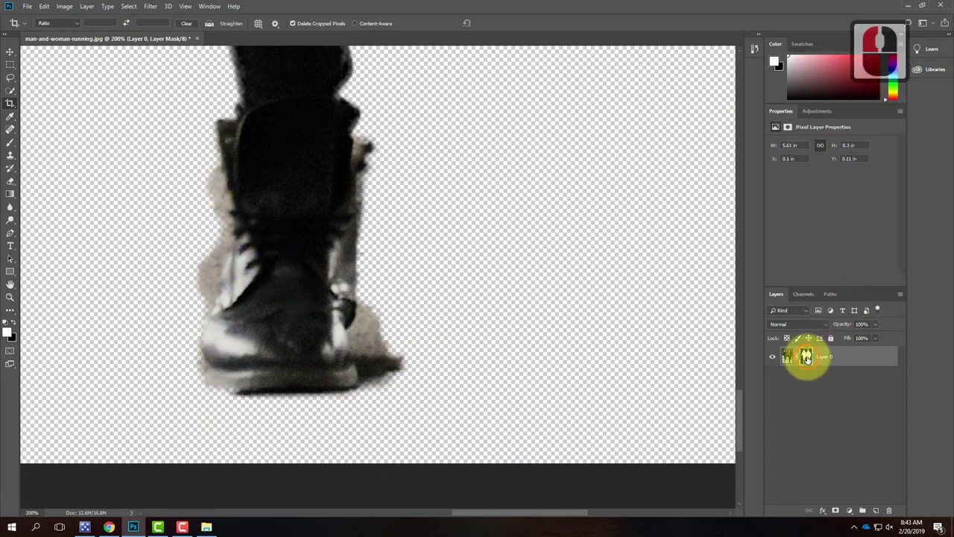
left_click(11, 142)
left_click(15, 323)
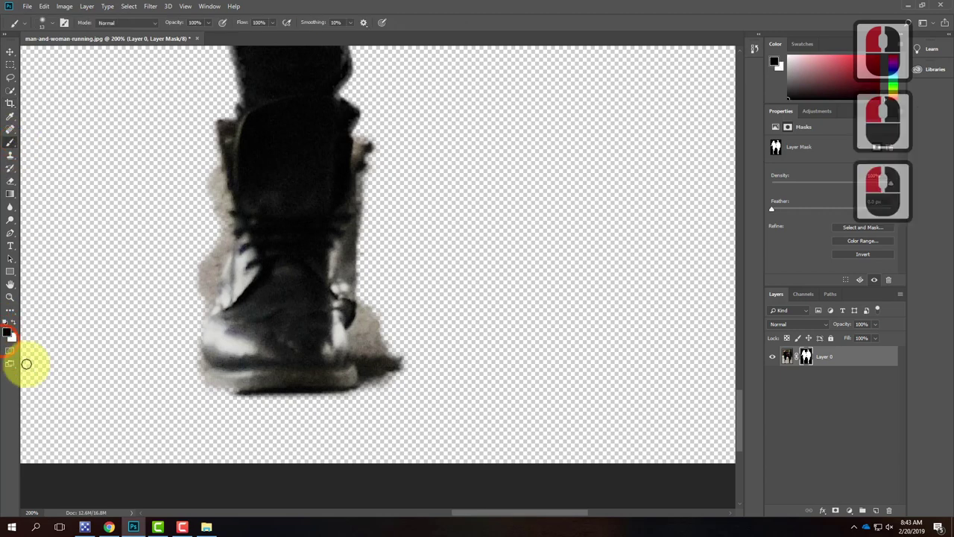
mouse_move(395, 385)
left_mouse_down()
mouse_move(391, 346)
mouse_move(408, 372)
mouse_move(379, 361)
mouse_move(375, 383)
mouse_move(365, 377)
mouse_move(352, 401)
mouse_move(372, 370)
left_mouse_up()
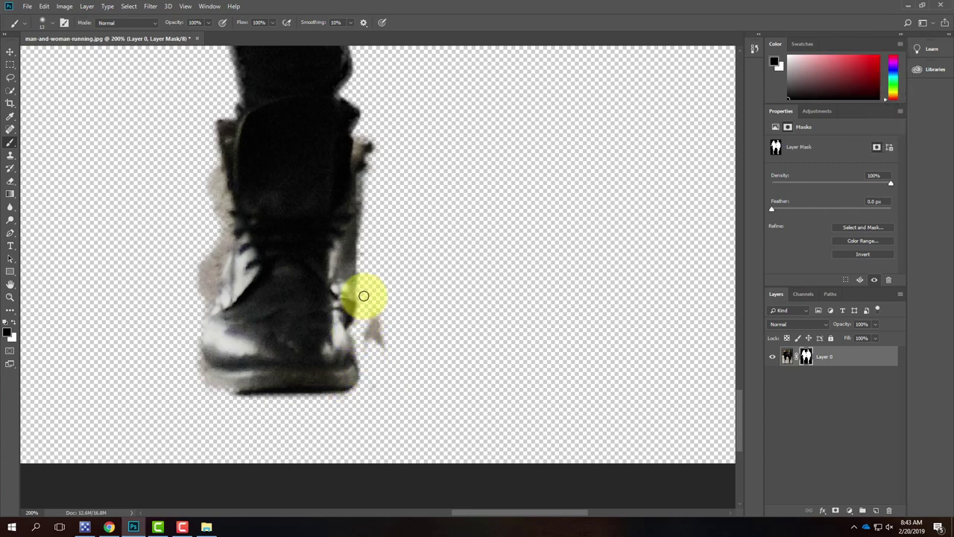
left_click_drag(391, 361, 396, 336)
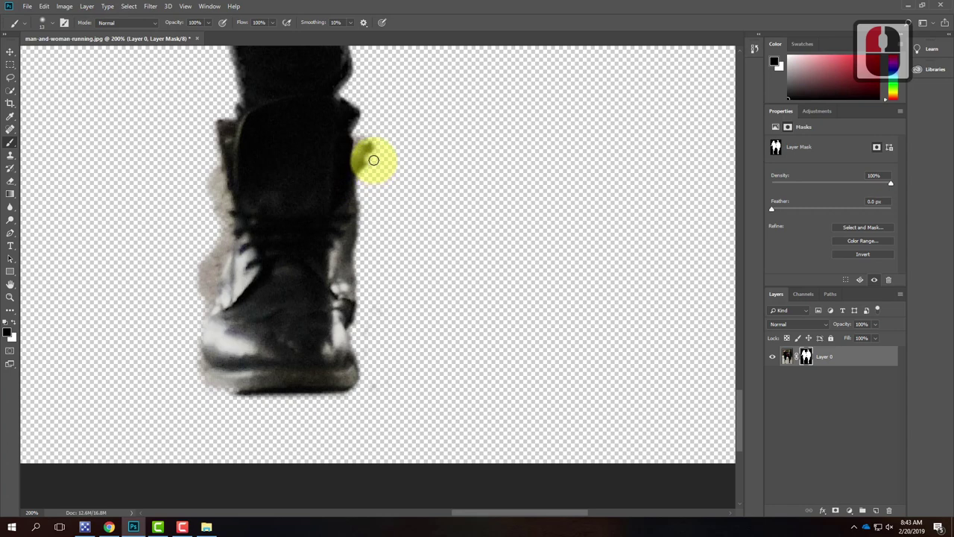
left_click_drag(370, 159, 374, 155)
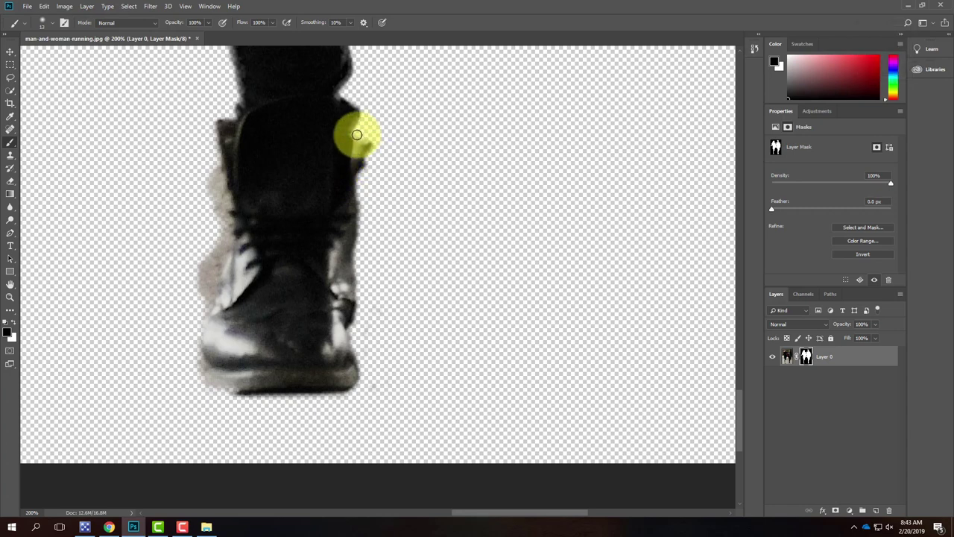
Step: Mask out the background along the left side of the boot's shaft and restore its over-erased edge by painting white on the mask
mouse_move(234, 213)
left_mouse_down()
mouse_move(216, 157)
mouse_move(221, 197)
mouse_move(213, 192)
mouse_move(226, 171)
mouse_move(232, 202)
mouse_move(214, 250)
mouse_move(228, 221)
mouse_move(219, 171)
mouse_move(205, 199)
left_mouse_up()
left_click(9, 257)
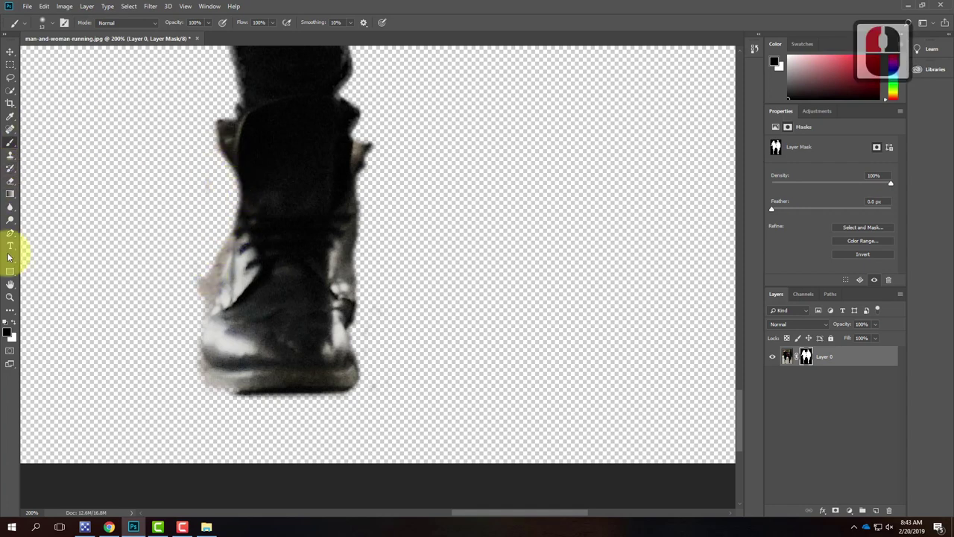
left_click(13, 324)
mouse_move(241, 176)
left_mouse_down()
mouse_move(234, 213)
mouse_move(230, 154)
mouse_move(232, 234)
mouse_move(236, 164)
mouse_move(227, 149)
left_mouse_up()
left_click(13, 322)
left_click(216, 177)
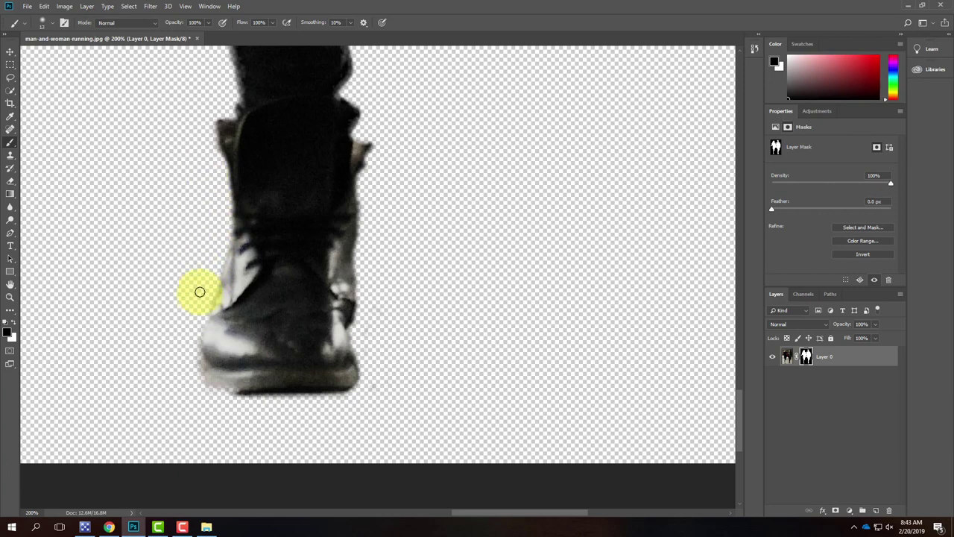
Step: Clean up the mask around the boot's toe and sole, painting white to restore the sole and black to trim the edge
left_click(269, 328)
mouse_move(251, 380)
left_mouse_down()
mouse_move(210, 376)
mouse_move(237, 387)
left_mouse_up()
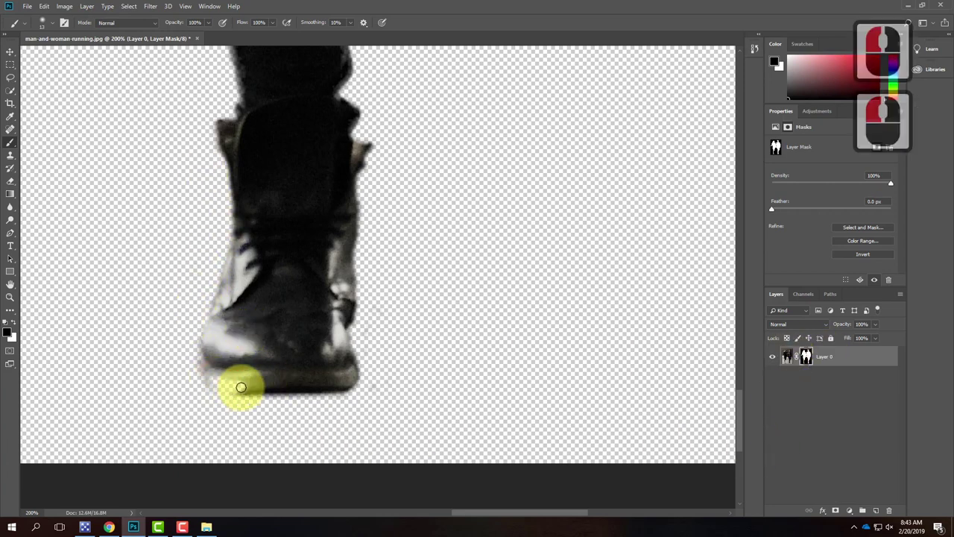
left_click(14, 322)
mouse_move(201, 373)
left_mouse_down()
mouse_move(249, 379)
mouse_move(209, 368)
mouse_move(207, 341)
mouse_move(204, 377)
mouse_move(251, 383)
mouse_move(206, 352)
mouse_move(138, 340)
left_mouse_up()
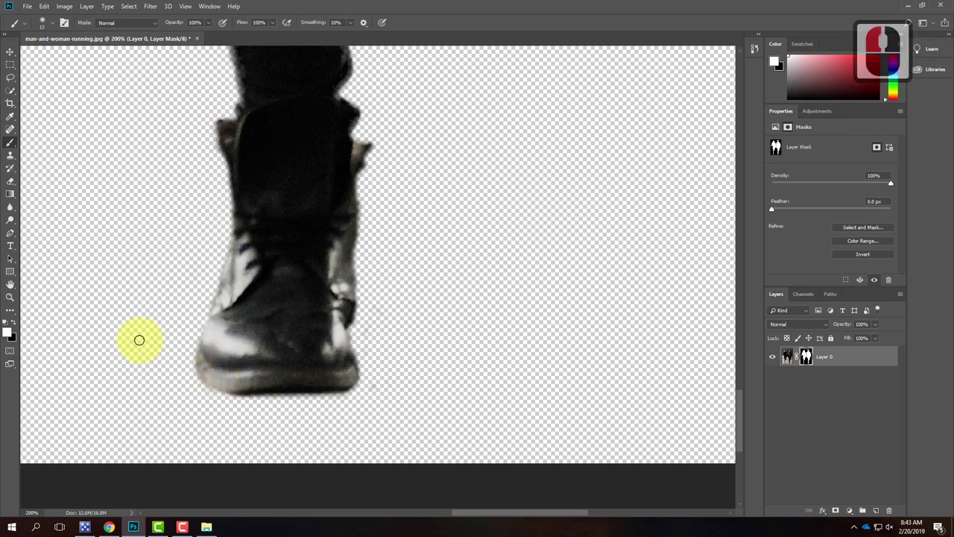
left_click(13, 322)
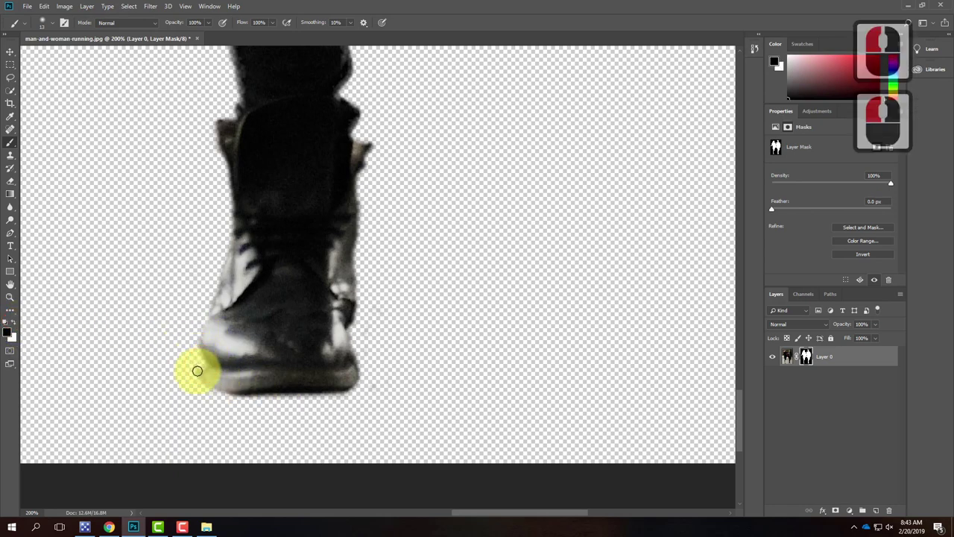
left_click_drag(196, 353, 207, 292)
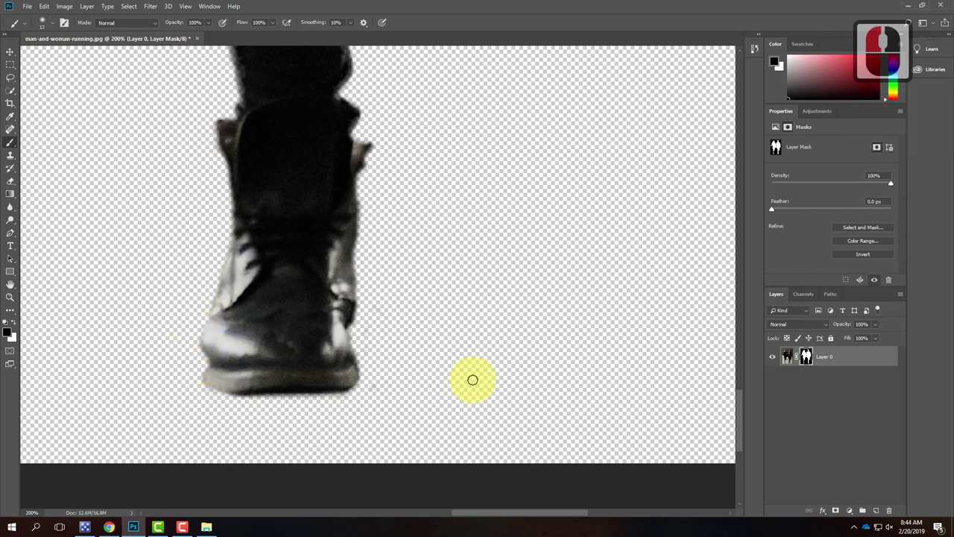
key("ctrl+0")
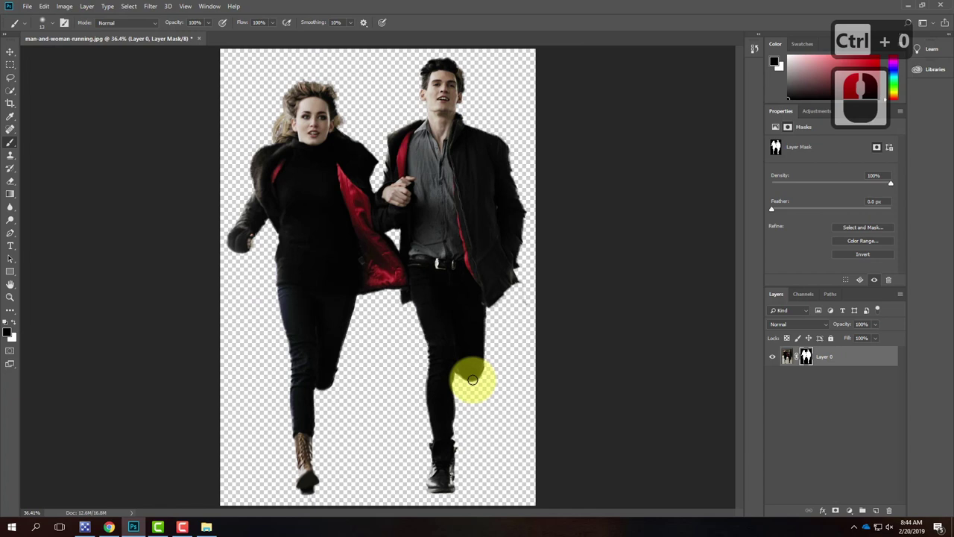
Step: Open the photo woman-on-the-beach-in-a-coat from the S2019 folder
left_click(27, 7)
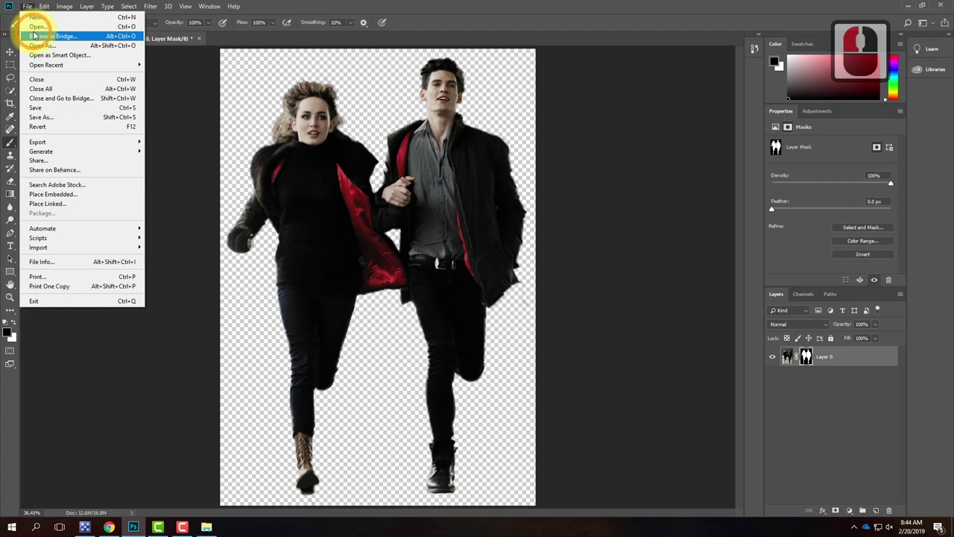
left_click(37, 26)
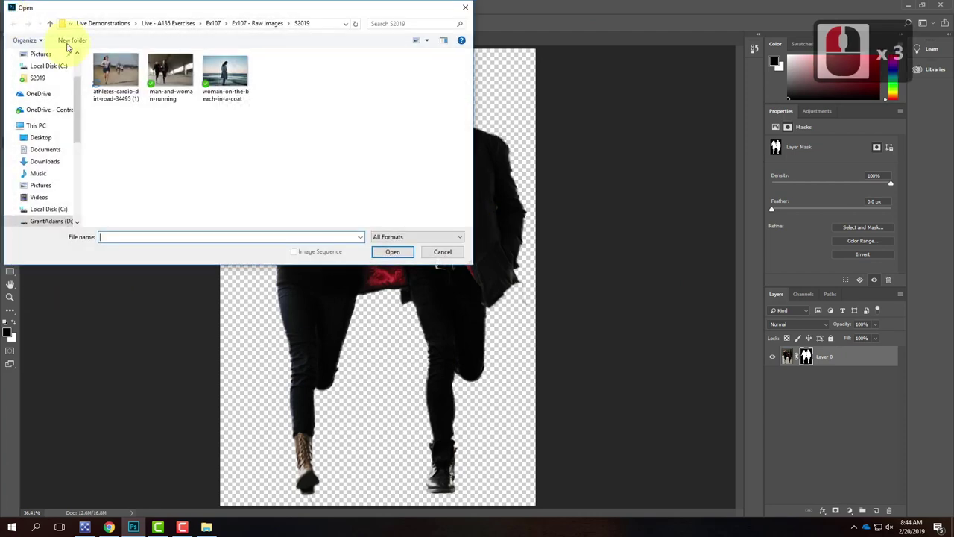
left_click(442, 251)
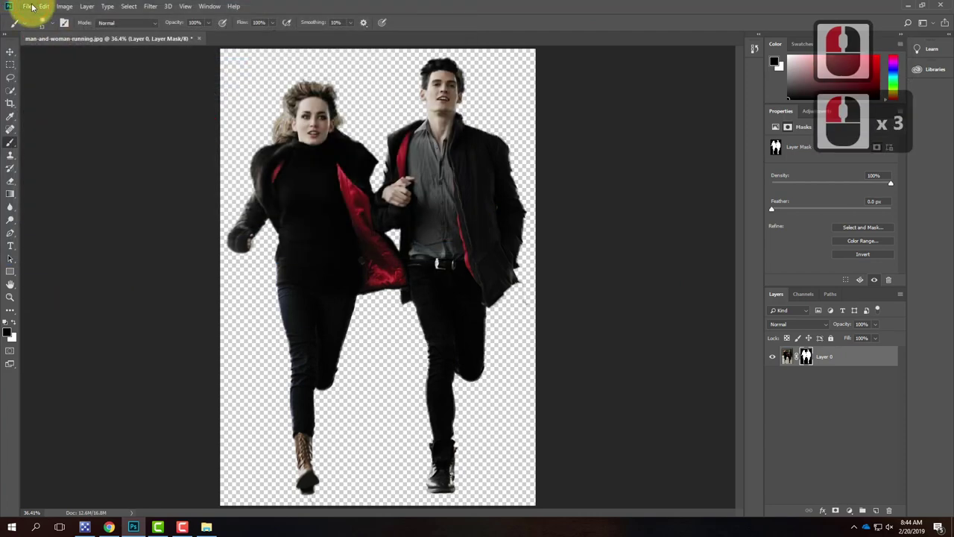
left_click(28, 6)
left_click(29, 26)
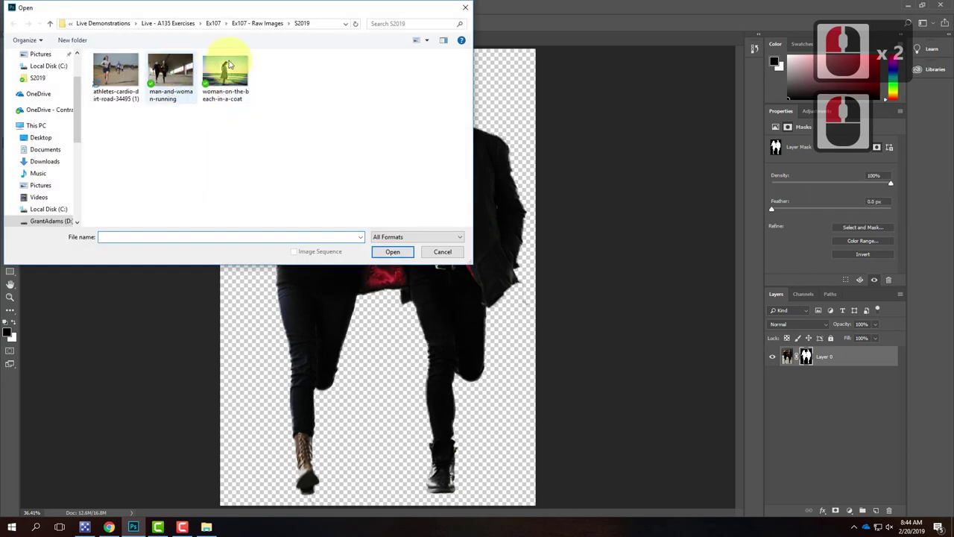
left_click(233, 69)
left_click(393, 251)
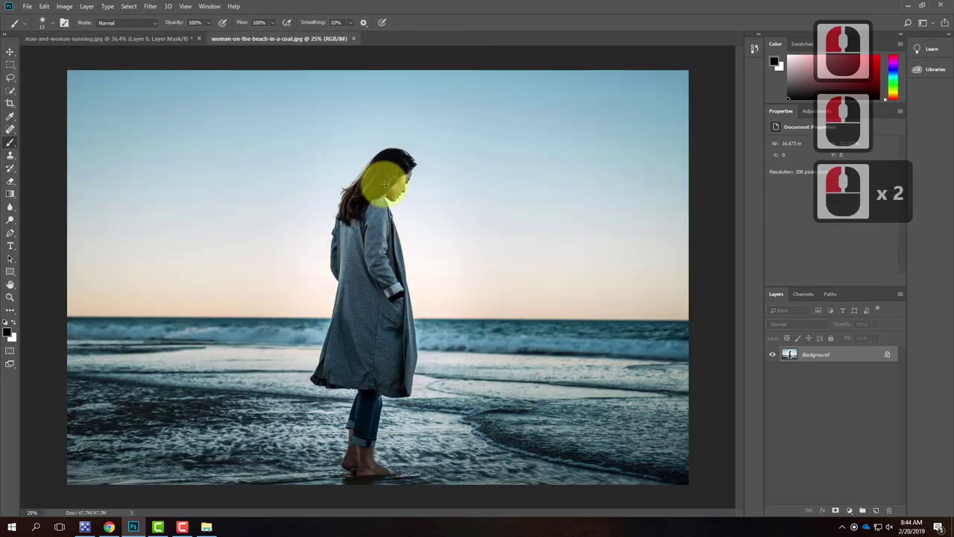
Step: Examine the woman's hair edges up close against the sky, including the loose strands along her back and head
key("ctrl+equal")
key("ctrl+equal")
key("ctrl+equal")
key("ctrl+equal")
key("ctrl+equal")
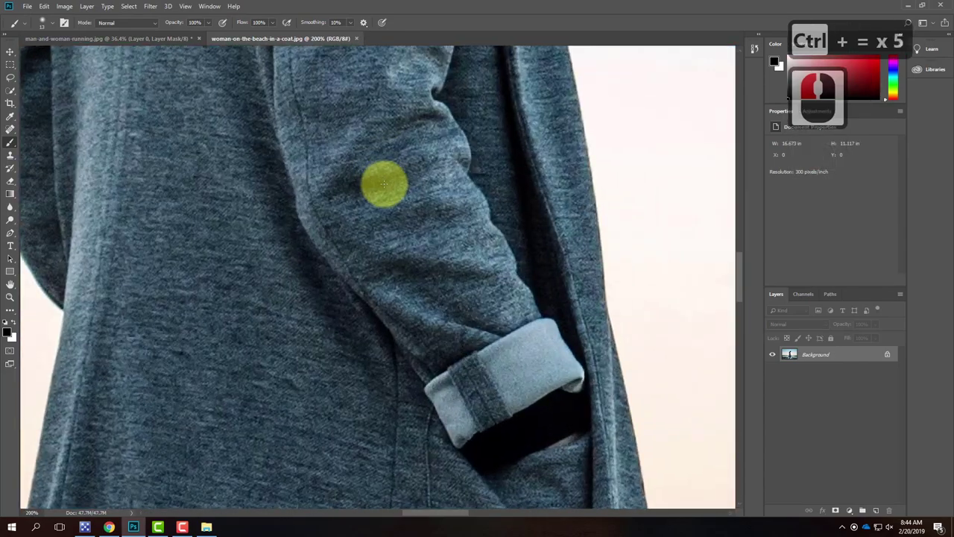
scroll(383, 392, "up", 19)
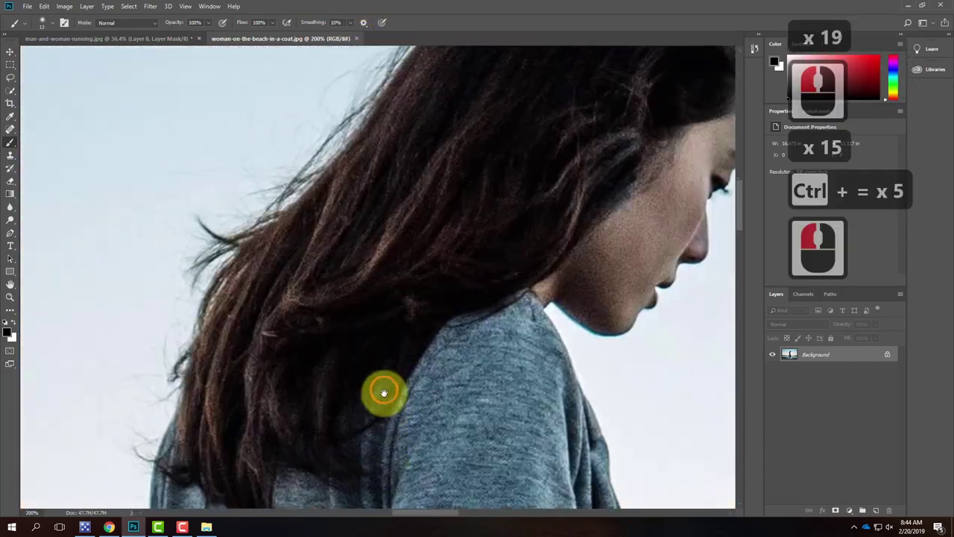
scroll(383, 392, "up", 20)
scroll(290, 130, "down", 3)
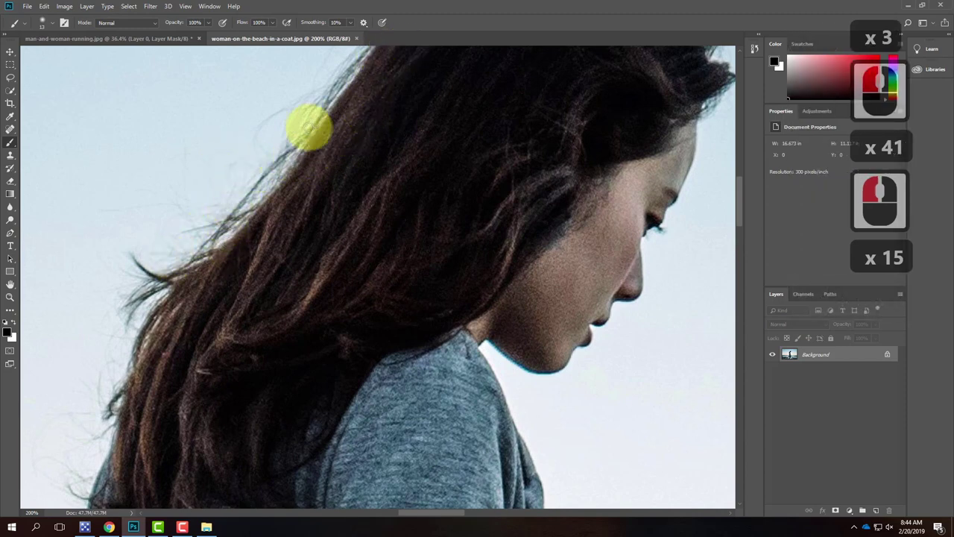
scroll(455, 172, "up", 5)
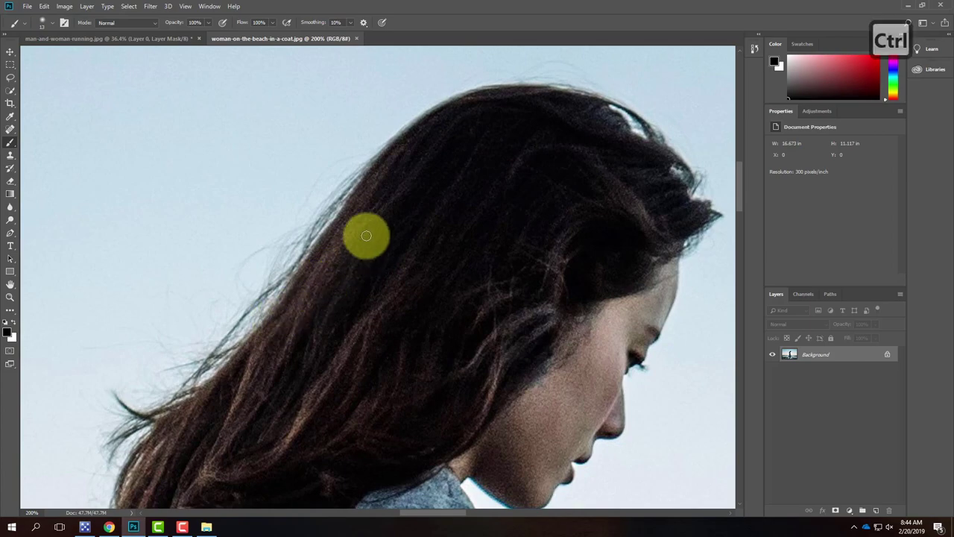
key("ctrl+minus")
key("ctrl+minus")
key("ctrl+minus")
key("ctrl+minus")
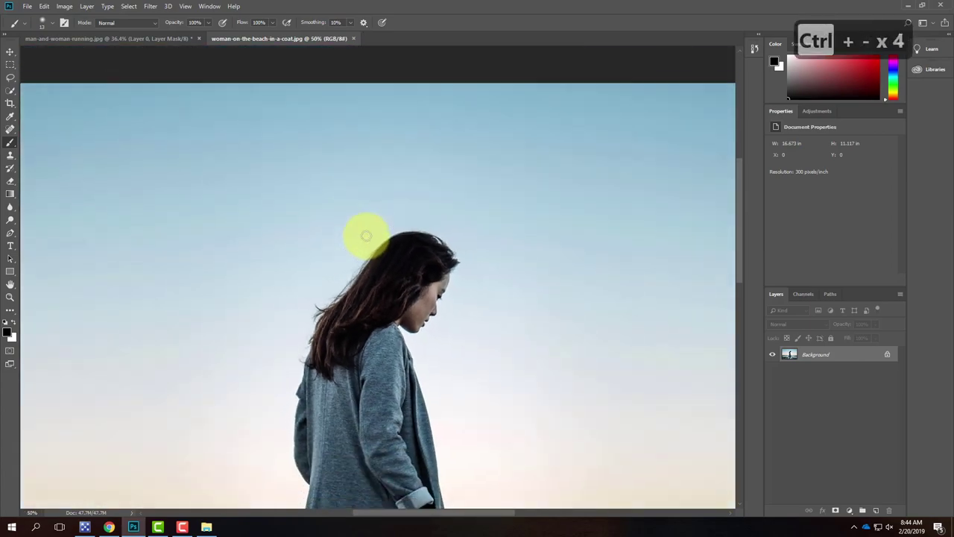
left_click_drag(445, 223, 437, 96)
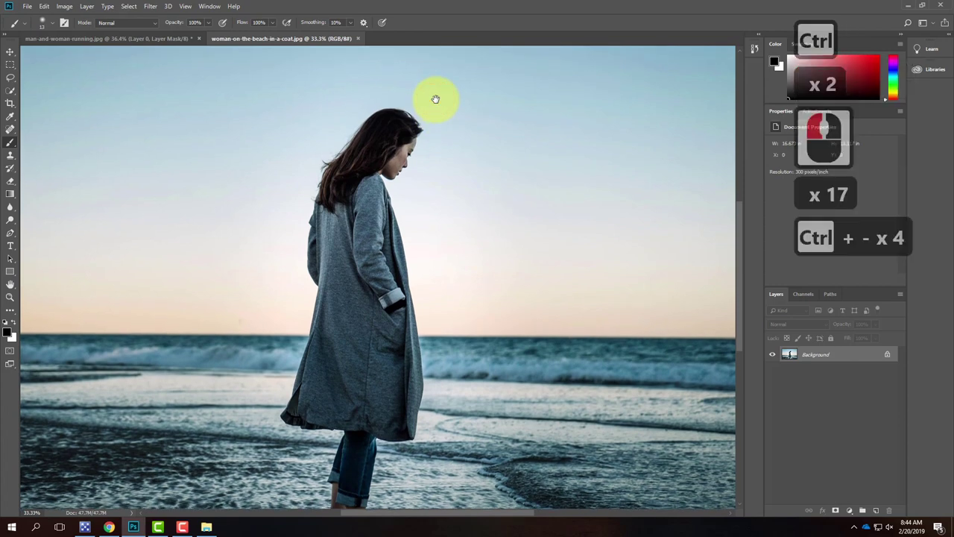
key("ctrl+0")
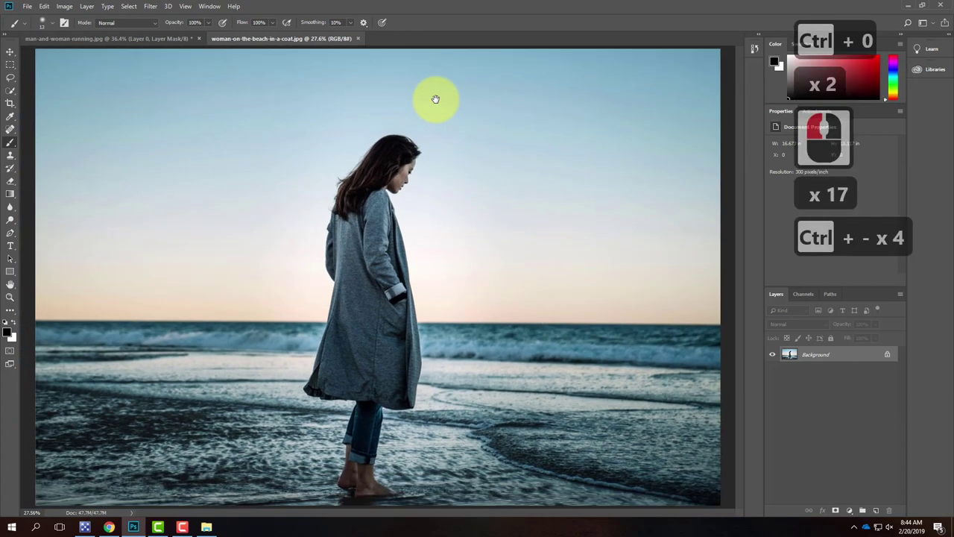
Step: Crop the beach photo tightly around the woman on both sides and above her head
left_click(10, 105)
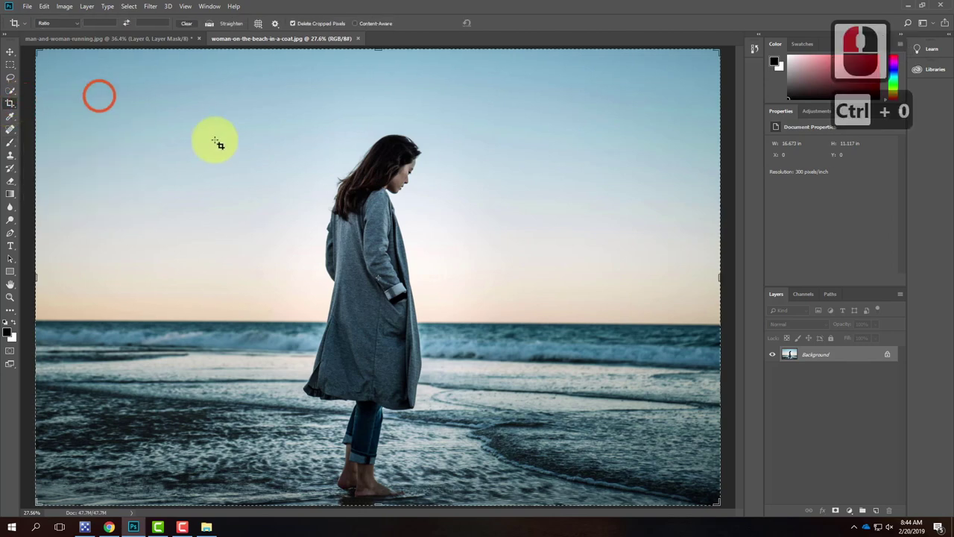
left_click_drag(31, 276, 158, 277)
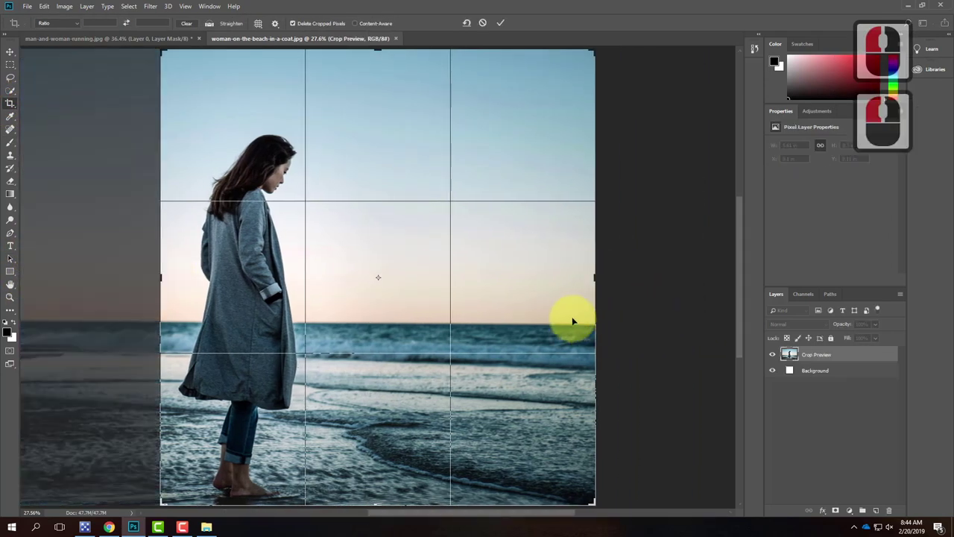
left_click_drag(592, 276, 452, 277)
left_click_drag(379, 50, 378, 88)
left_click(500, 24)
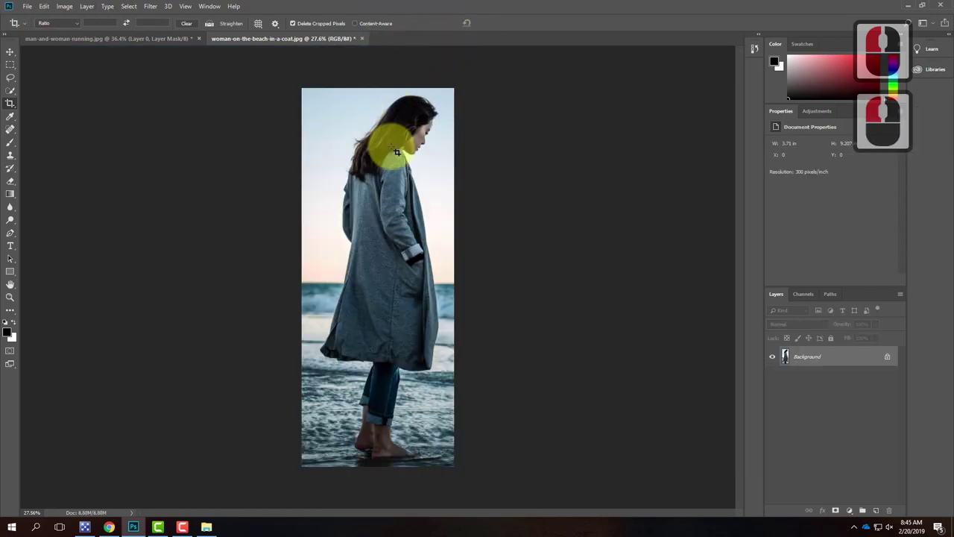
Step: Open the beach photo in Select and Mask and add the woman's coat to the selection with the Quick Selection tool
left_click(128, 7)
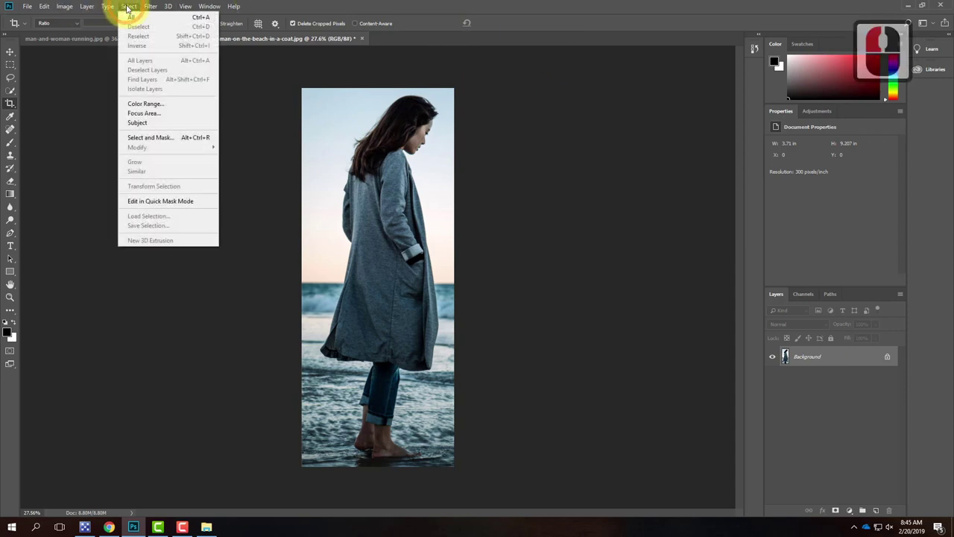
left_click(160, 139)
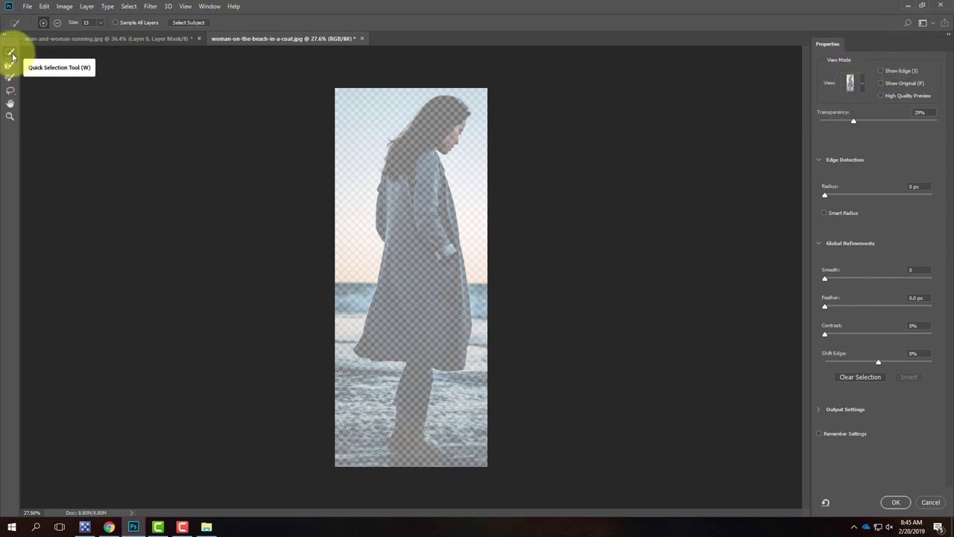
mouse_move(411, 257)
left_mouse_down()
mouse_move(411, 212)
mouse_move(418, 285)
mouse_move(409, 341)
mouse_move(435, 299)
mouse_move(439, 343)
mouse_move(431, 201)
mouse_move(446, 270)
mouse_move(448, 252)
mouse_move(438, 191)
mouse_move(442, 274)
mouse_move(425, 246)
mouse_move(422, 178)
mouse_move(416, 214)
mouse_move(409, 177)
mouse_move(405, 304)
mouse_move(435, 237)
mouse_move(424, 256)
mouse_move(414, 245)
mouse_move(352, 254)
left_mouse_up()
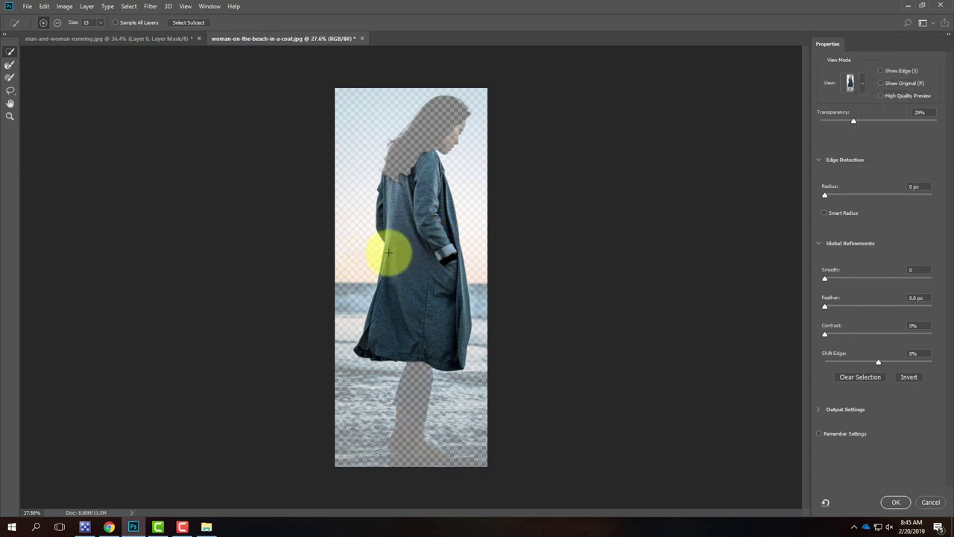
Step: Add the woman's hair and face to the selection, including the strands above her forehead
key("ctrl+equal")
key("ctrl+equal")
key("ctrl+equal")
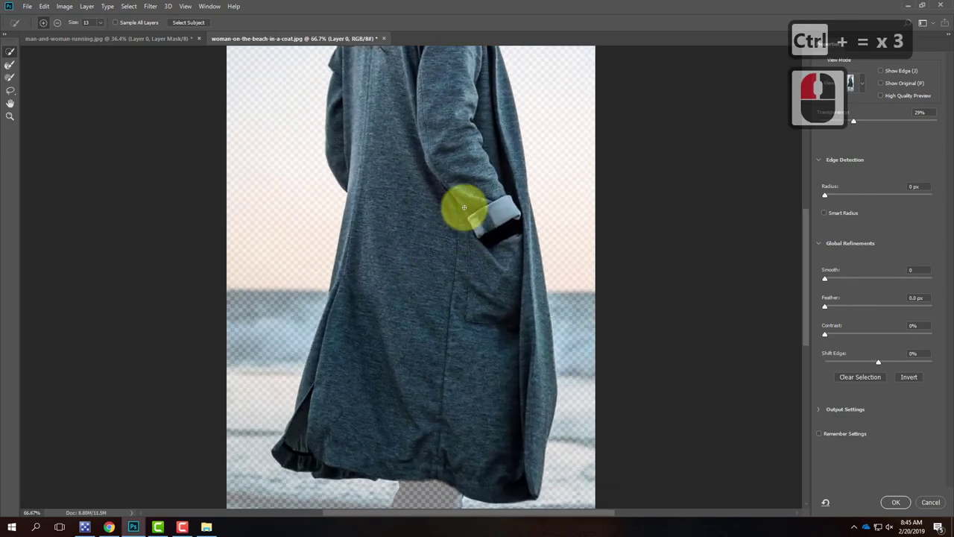
scroll(437, 380, "up", 16)
scroll(390, 443, "right", 5)
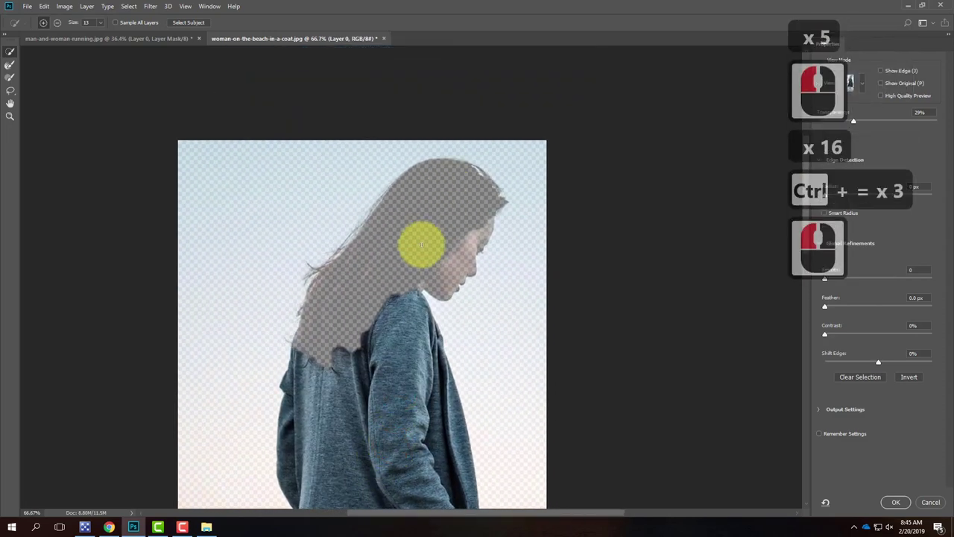
mouse_move(392, 284)
left_mouse_down()
mouse_move(443, 210)
mouse_move(443, 260)
left_mouse_up()
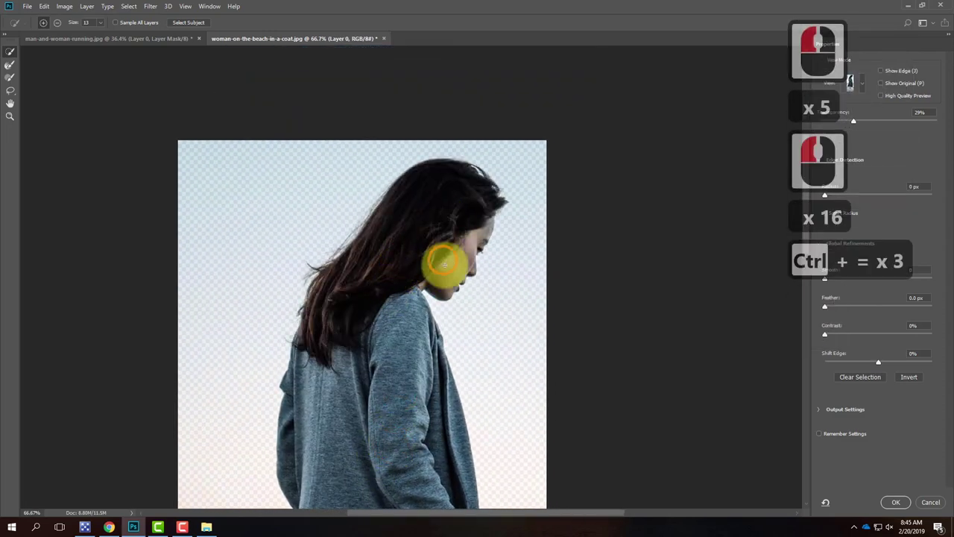
left_click_drag(469, 201, 485, 190)
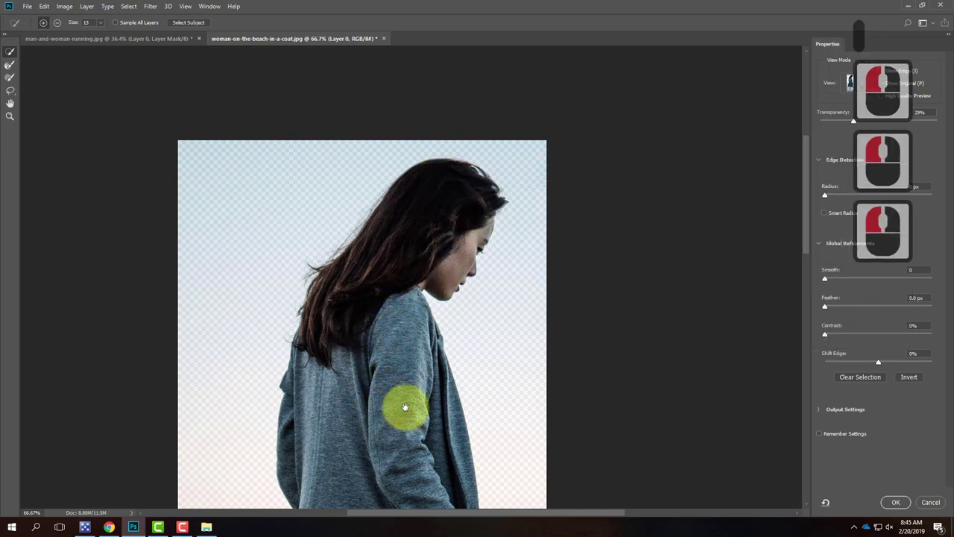
Step: Add the woman's jeans, ankles and bare feet to the selection and subtract the water picked up around them
scroll(405, 405, "down", 9)
scroll(407, 298, "left", 4)
scroll(411, 207, "down", 16)
scroll(385, 305, "up", 14)
scroll(385, 305, "right", 4)
mouse_move(380, 208)
left_mouse_down()
mouse_move(363, 264)
mouse_move(361, 318)
mouse_move(334, 251)
mouse_move(332, 325)
mouse_move(359, 344)
mouse_move(343, 339)
mouse_move(345, 287)
mouse_move(321, 242)
mouse_move(318, 348)
mouse_move(308, 356)
mouse_move(373, 362)
mouse_move(372, 375)
mouse_move(452, 379)
mouse_move(416, 357)
mouse_move(465, 384)
mouse_move(328, 395)
mouse_move(291, 385)
mouse_move(358, 403)
mouse_move(426, 387)
mouse_move(524, 402)
mouse_move(542, 379)
mouse_move(338, 390)
mouse_move(511, 395)
mouse_move(526, 377)
mouse_move(514, 396)
mouse_move(488, 401)
mouse_move(510, 403)
mouse_move(517, 394)
mouse_move(502, 390)
mouse_move(504, 380)
mouse_move(463, 409)
mouse_move(487, 399)
mouse_move(315, 407)
mouse_move(319, 374)
mouse_move(298, 405)
left_mouse_up()
mouse_move(440, 395)
left_mouse_down()
mouse_move(421, 364)
mouse_move(413, 395)
mouse_move(428, 395)
mouse_move(407, 329)
mouse_move(536, 321)
left_mouse_up()
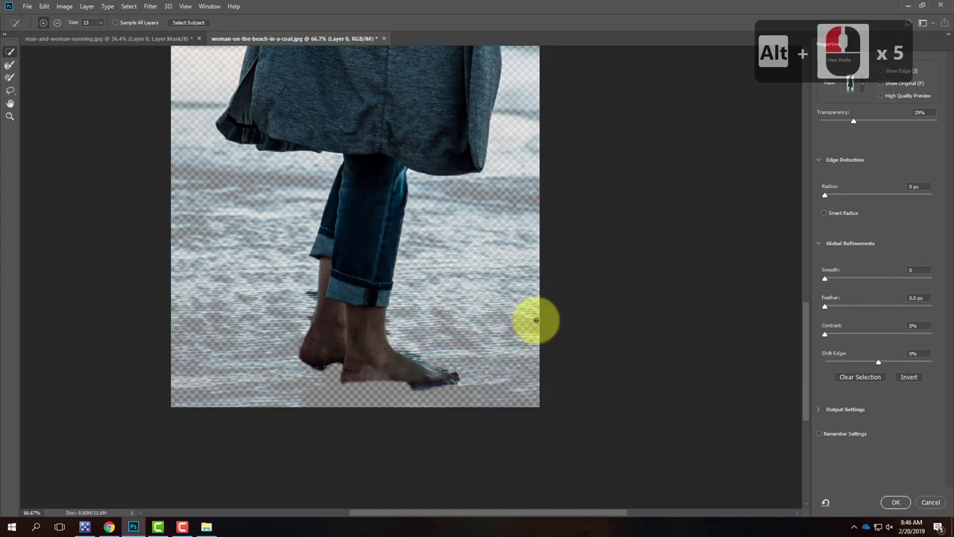
Step: Refine the selection around the front foot, subtracting stray water and adding back the heel, sole and toes
mouse_move(536, 320)
left_mouse_down()
mouse_move(524, 305)
mouse_move(396, 321)
mouse_move(404, 347)
mouse_move(411, 335)
mouse_move(437, 355)
mouse_move(415, 358)
left_mouse_up()
mouse_move(401, 311)
left_mouse_down()
mouse_move(417, 357)
mouse_move(399, 352)
mouse_move(395, 341)
mouse_move(427, 310)
mouse_move(410, 311)
mouse_move(400, 350)
mouse_move(395, 321)
mouse_move(415, 346)
mouse_move(383, 374)
left_mouse_up()
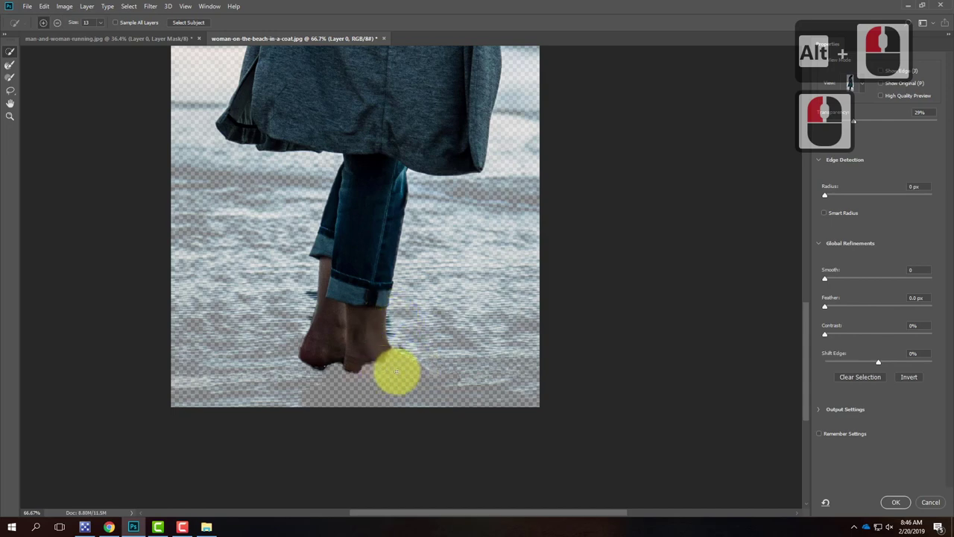
left_click_drag(394, 378, 400, 375)
left_click(369, 337, "alt")
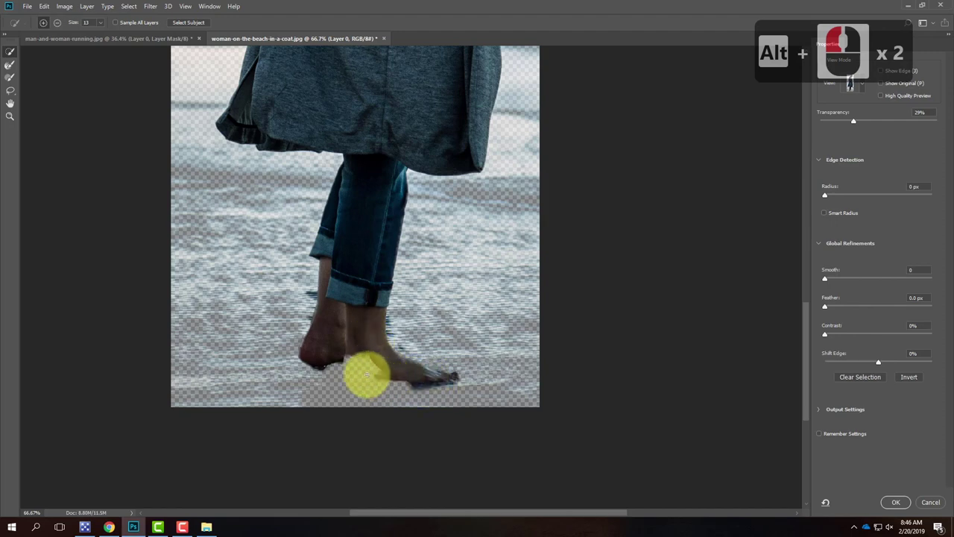
mouse_move(345, 377)
left_mouse_down()
mouse_move(426, 380)
mouse_move(354, 376)
mouse_move(395, 378)
left_mouse_up()
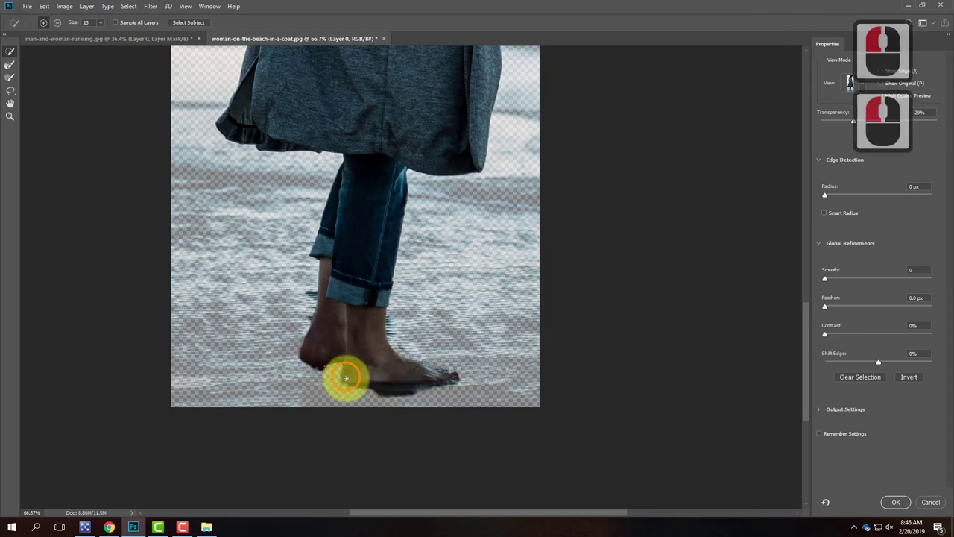
Step: Add the small area beneath the woman's feet to the selection with the Quick Selection tool
mouse_move(345, 377)
left_mouse_down()
mouse_move(401, 376)
mouse_move(362, 319)
mouse_move(347, 384)
left_mouse_up()
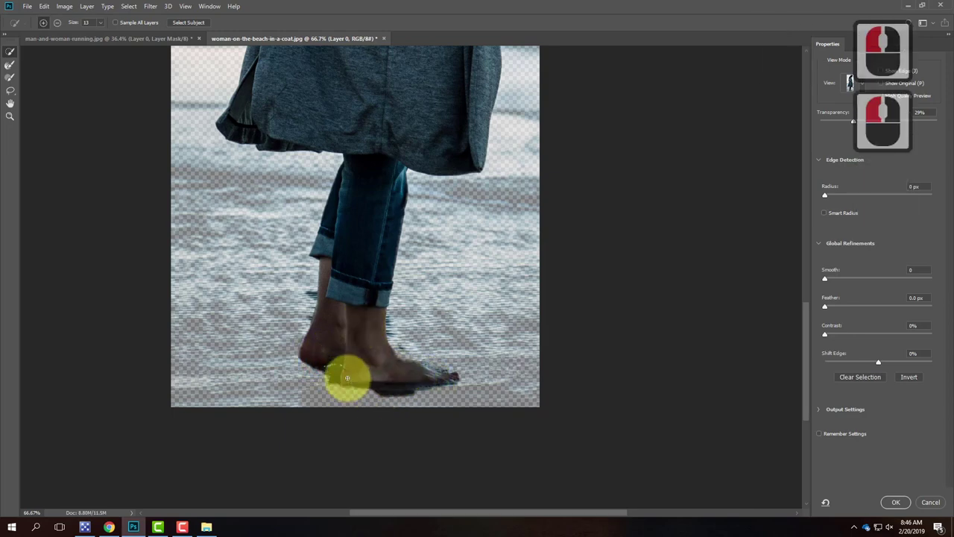
scroll(426, 158, "up", 19)
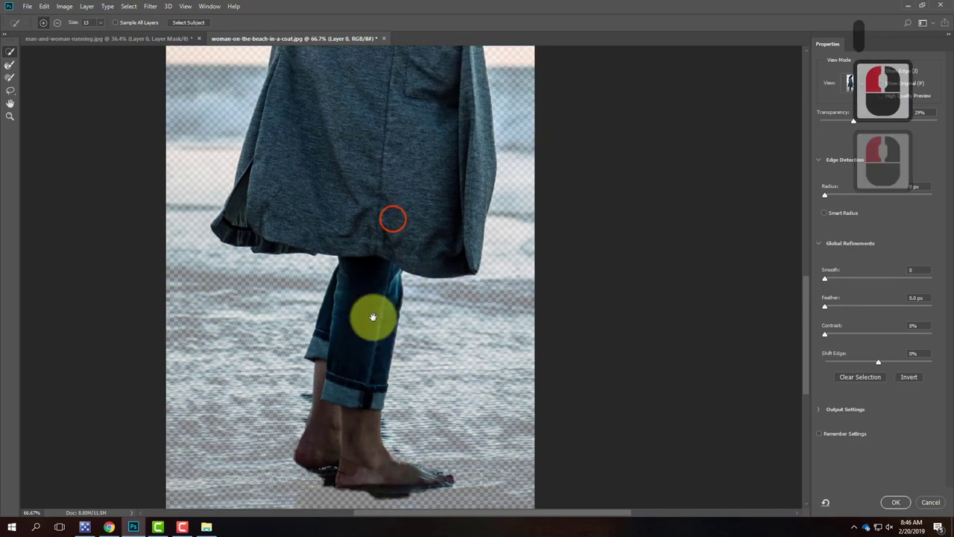
scroll(372, 328, "up", 18)
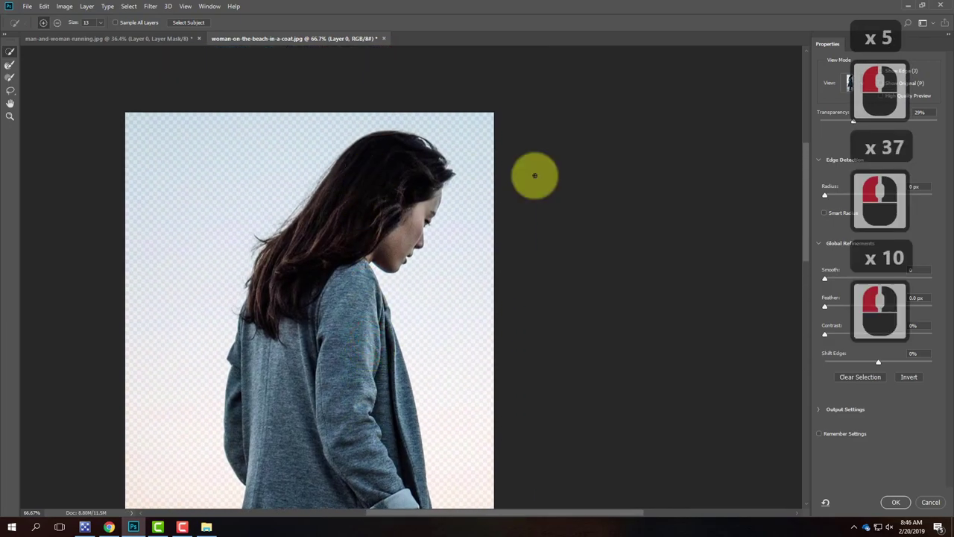
Step: Inspect the woman's hair and face up close and switch the selection preview to On Black
key("ctrl+equal")
key("ctrl+equal")
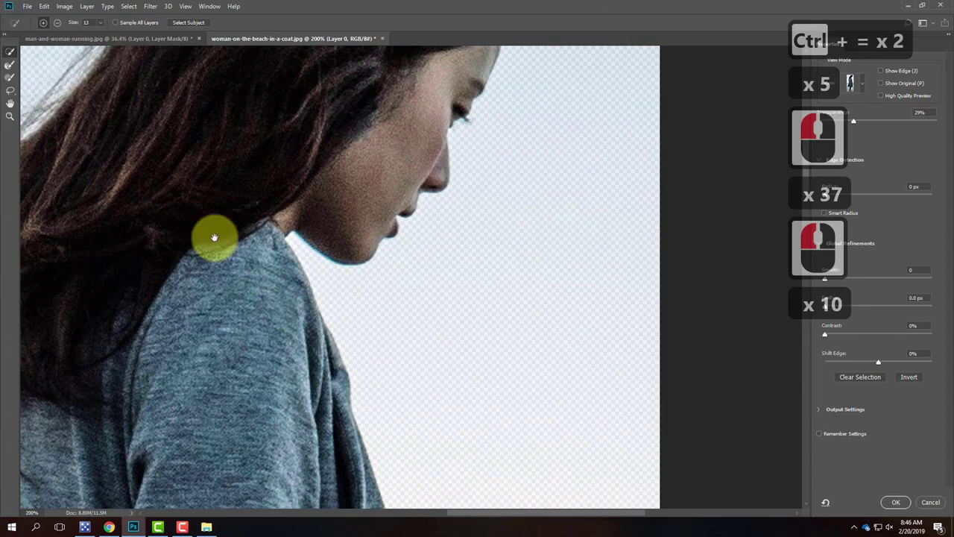
scroll(249, 272, "up", 11)
key("ctrl+minus")
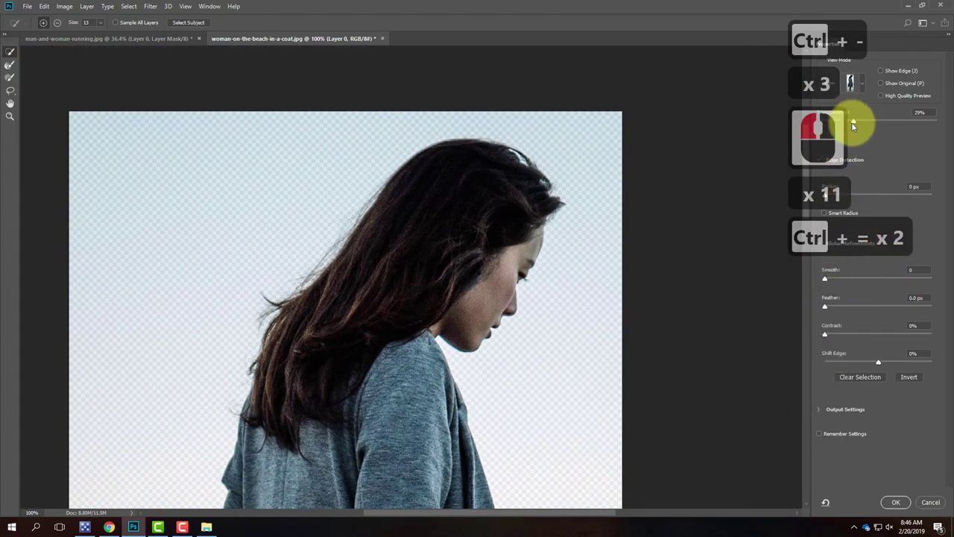
left_click(853, 83)
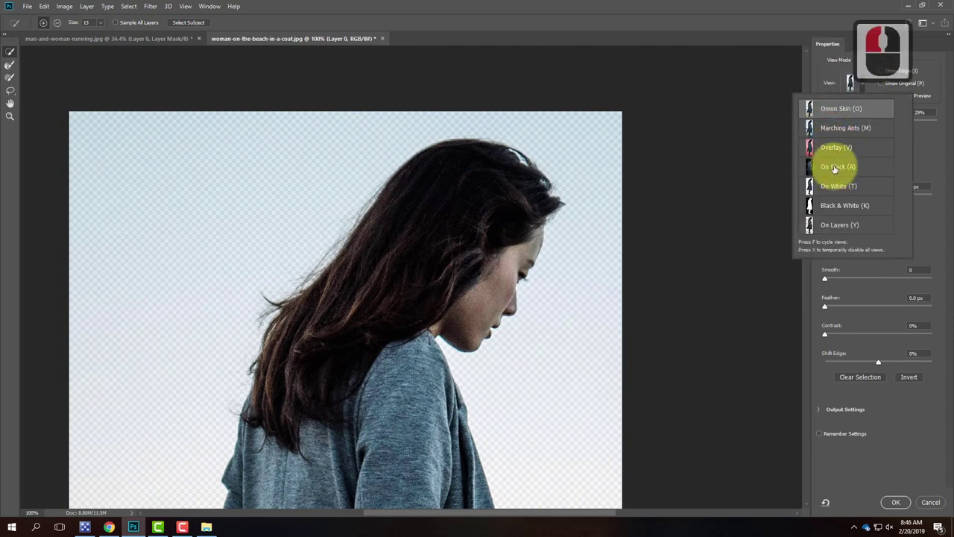
left_click(834, 167)
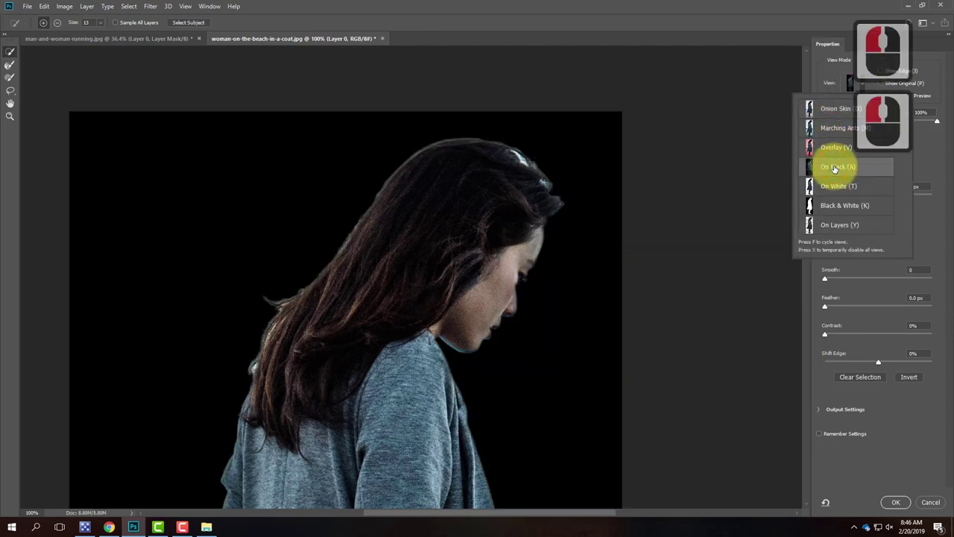
Step: Subtract the bright background gap in the hair above the forehead from the selection with the Quick Selection tool
mouse_move(469, 268)
left_mouse_down()
mouse_move(422, 186)
mouse_move(514, 151)
mouse_move(523, 162)
left_mouse_up()
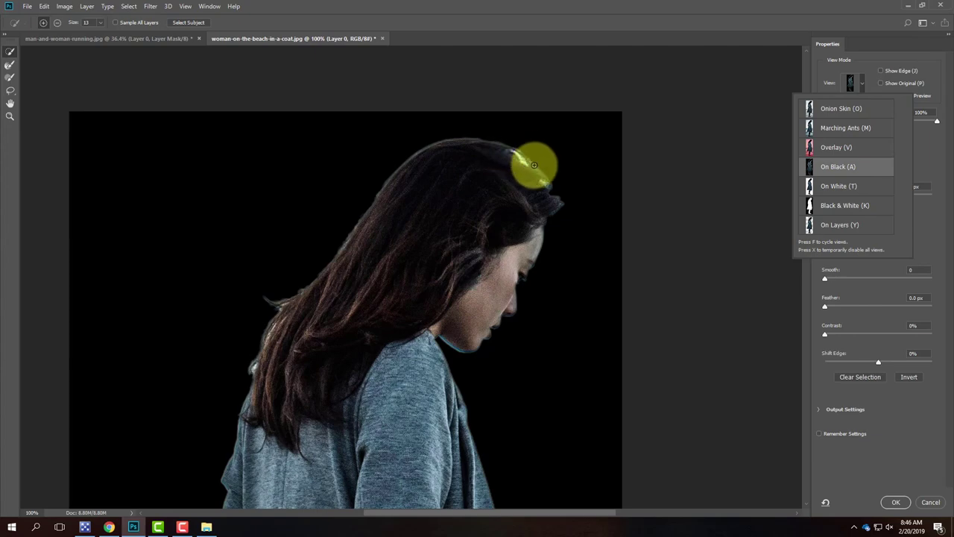
mouse_move(342, 247)
left_mouse_down()
mouse_move(281, 305)
mouse_move(251, 373)
left_mouse_up()
left_click(6, 57)
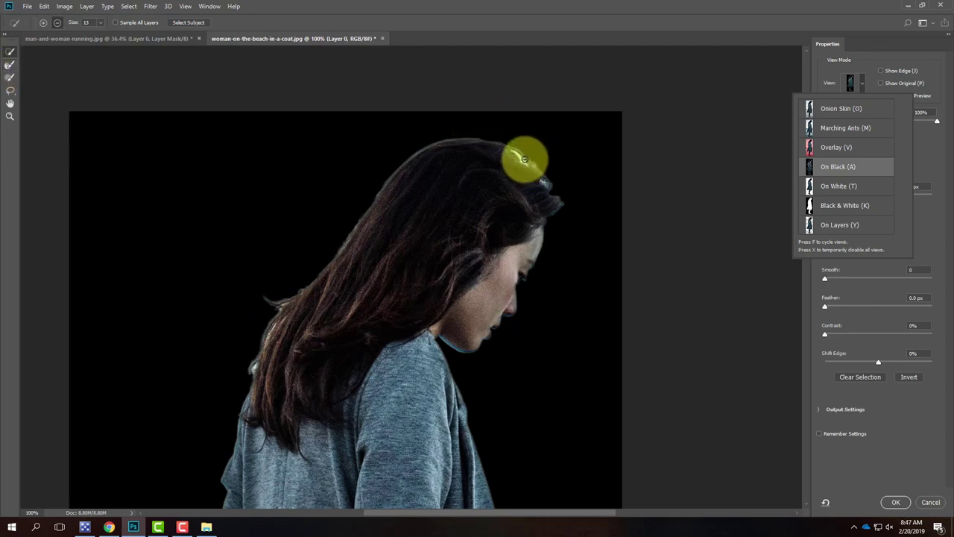
left_click(521, 159)
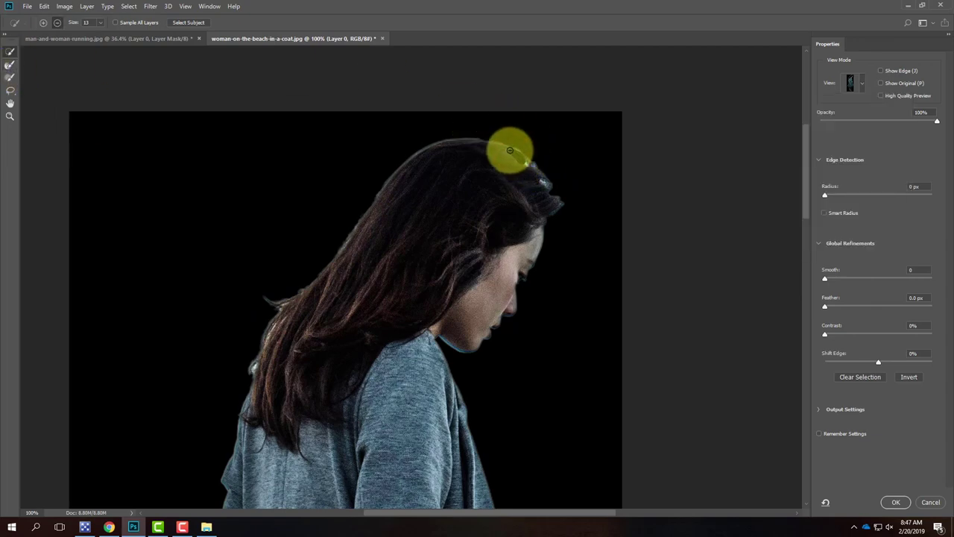
left_click_drag(528, 165, 578, 207)
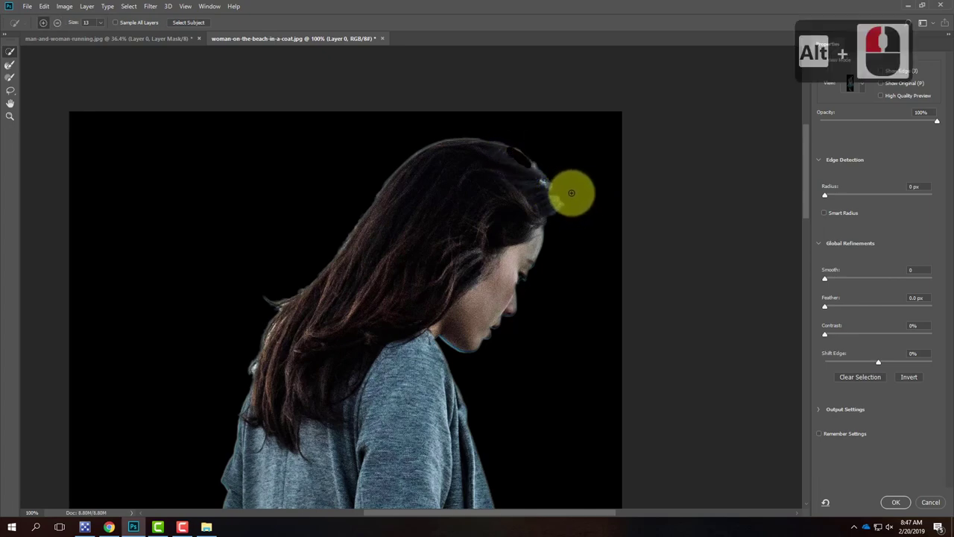
Step: Paint with the Refine Edge Brush along the back of the hair, the crown and the gap above the forehead
left_click(8, 69)
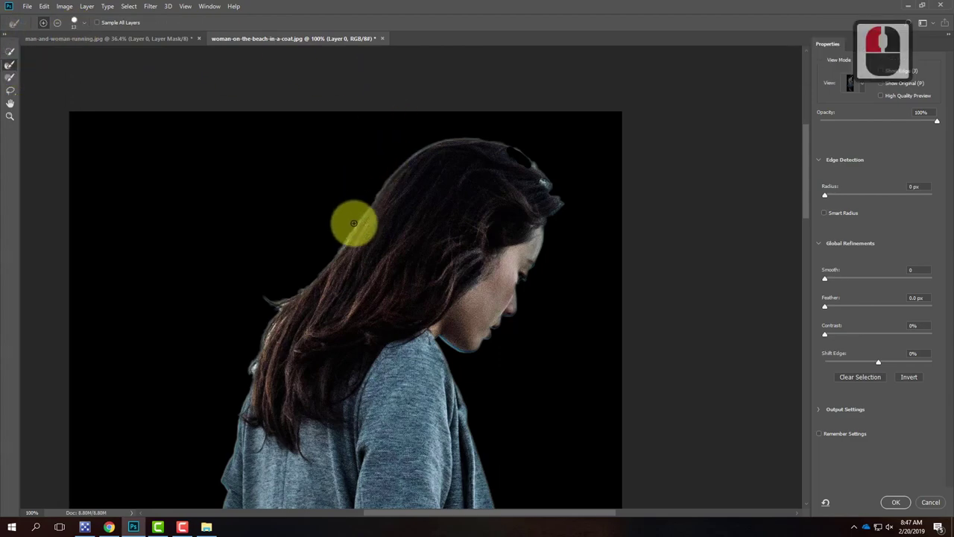
left_click_drag(352, 231, 376, 197)
mouse_move(341, 248)
left_mouse_down()
mouse_move(310, 280)
mouse_move(340, 274)
mouse_move(335, 260)
mouse_move(275, 309)
mouse_move(304, 299)
mouse_move(269, 305)
mouse_move(301, 307)
mouse_move(279, 316)
mouse_move(283, 306)
mouse_move(263, 328)
mouse_move(260, 336)
mouse_move(288, 308)
mouse_move(268, 326)
mouse_move(242, 380)
mouse_move(254, 361)
mouse_move(246, 381)
mouse_move(257, 375)
mouse_move(278, 345)
mouse_move(257, 358)
mouse_move(269, 331)
mouse_move(263, 347)
mouse_move(341, 247)
left_mouse_up()
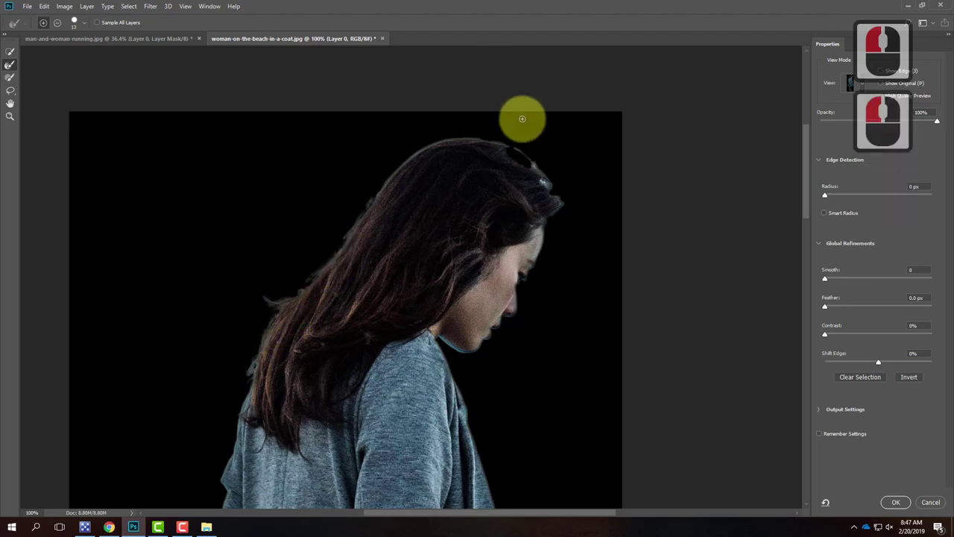
mouse_move(509, 153)
left_mouse_down()
mouse_move(505, 143)
mouse_move(567, 204)
mouse_move(496, 144)
mouse_move(420, 150)
mouse_move(445, 144)
mouse_move(387, 185)
mouse_move(420, 156)
mouse_move(410, 156)
mouse_move(384, 198)
mouse_move(373, 199)
left_mouse_up()
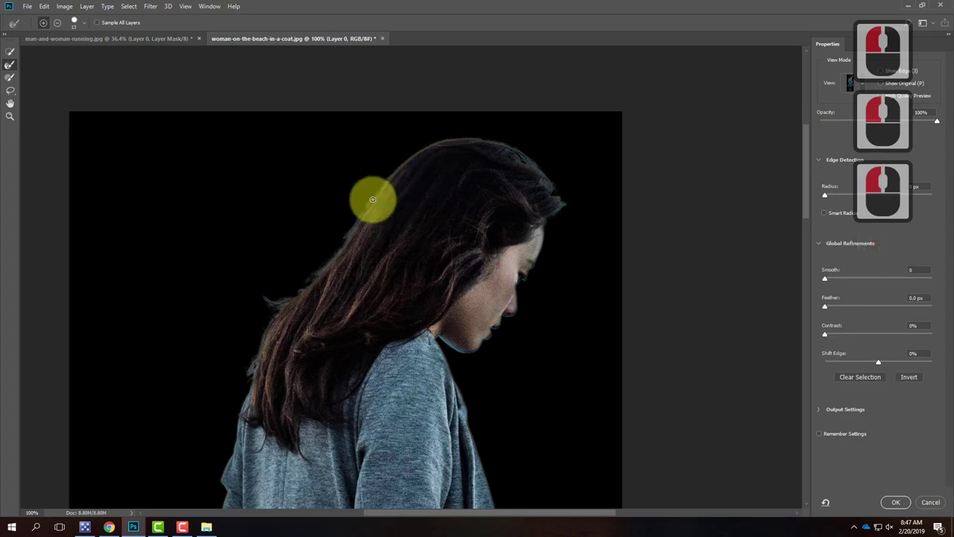
left_click(271, 302)
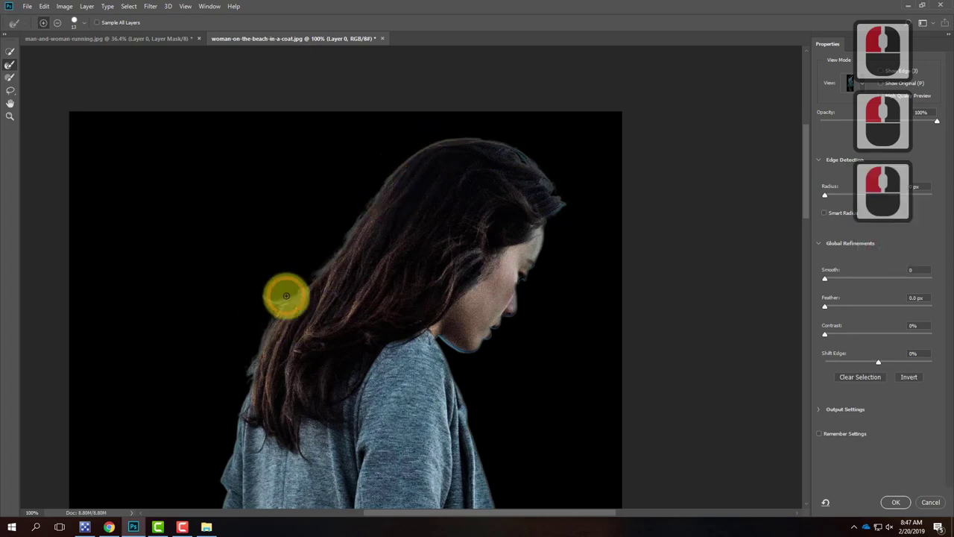
Step: Preview the selection On White and examine the hair edges along the back and crown
left_click(862, 83)
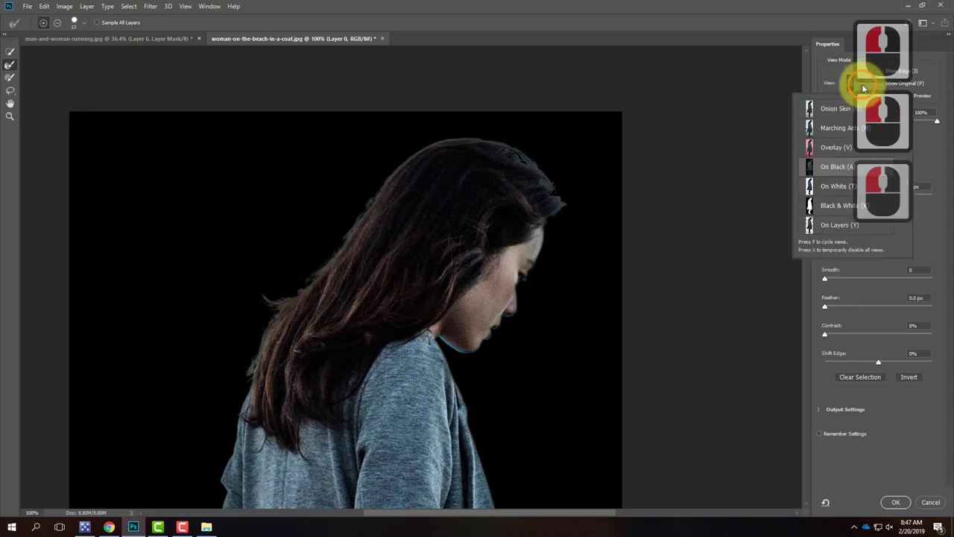
left_click(833, 185)
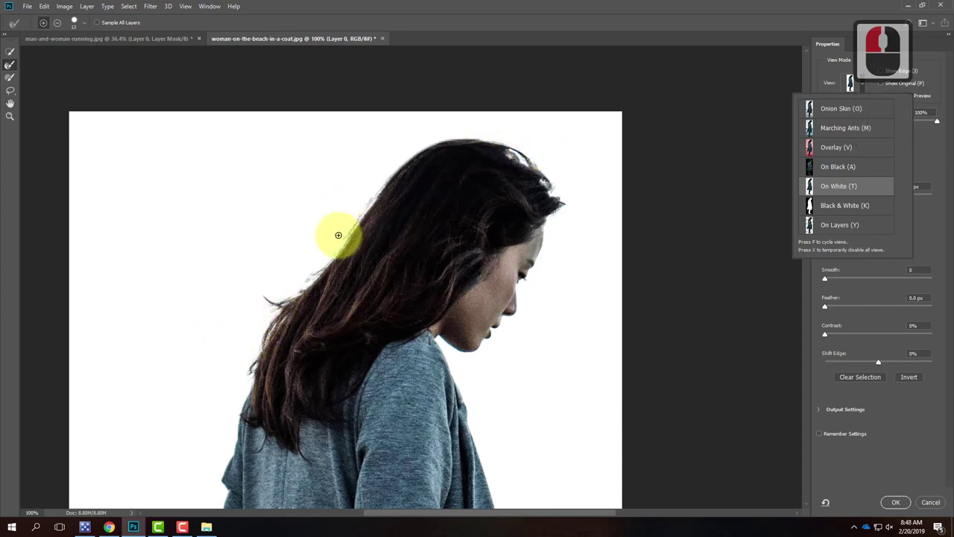
mouse_move(489, 159)
left_mouse_down()
mouse_move(542, 140)
mouse_move(562, 186)
left_mouse_up()
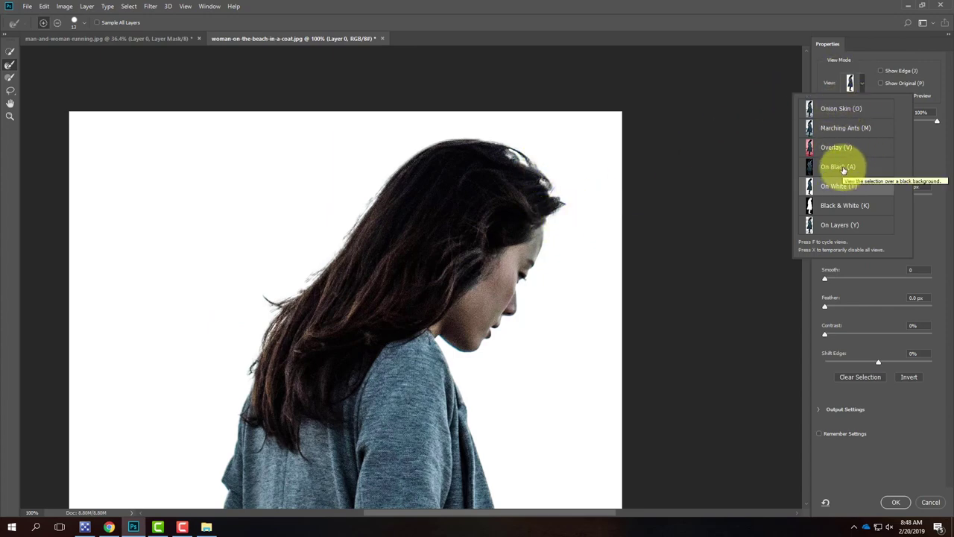
Step: Switch the selection preview to Black & White and enlarge the hair outline to 300%
left_click(836, 211)
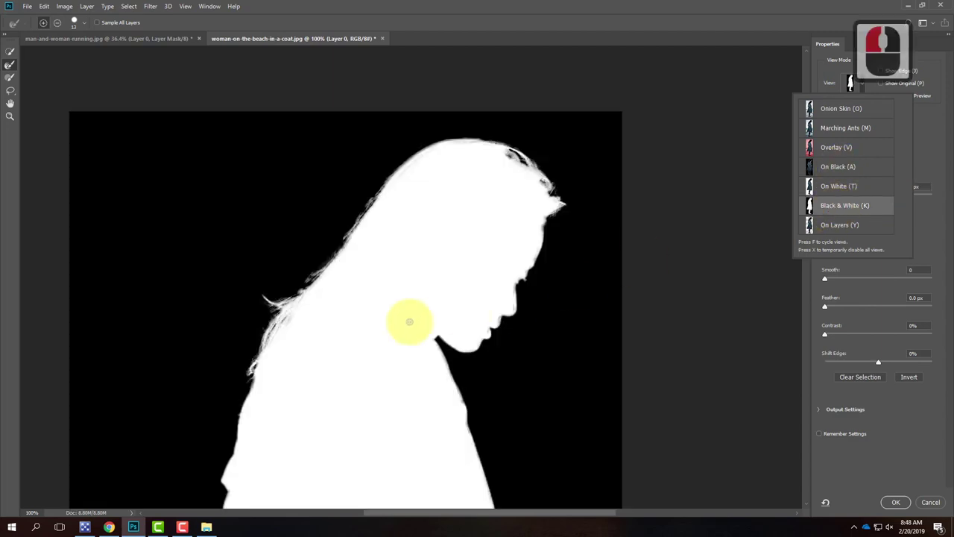
mouse_move(258, 359)
left_mouse_down()
mouse_move(273, 323)
mouse_move(347, 235)
mouse_move(330, 252)
left_mouse_up()
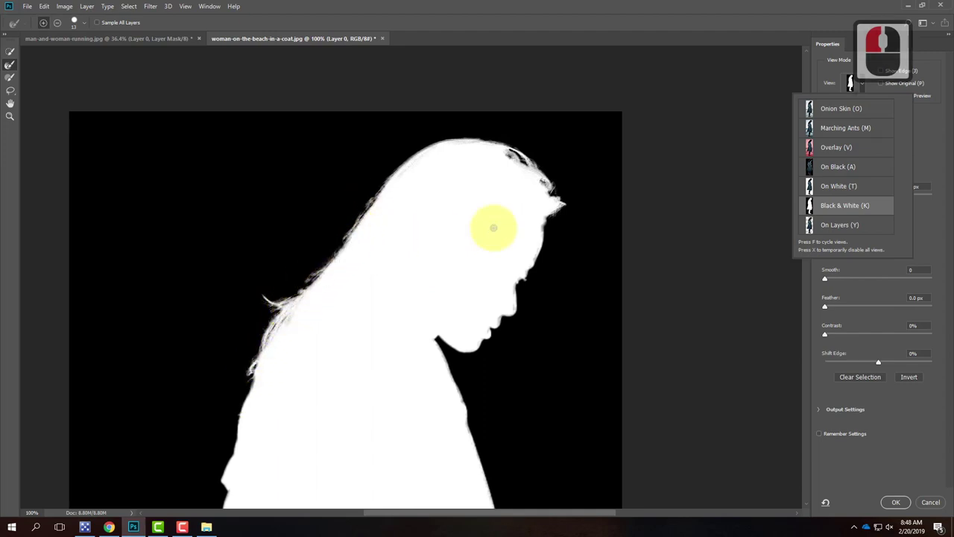
key("ctrl+equal")
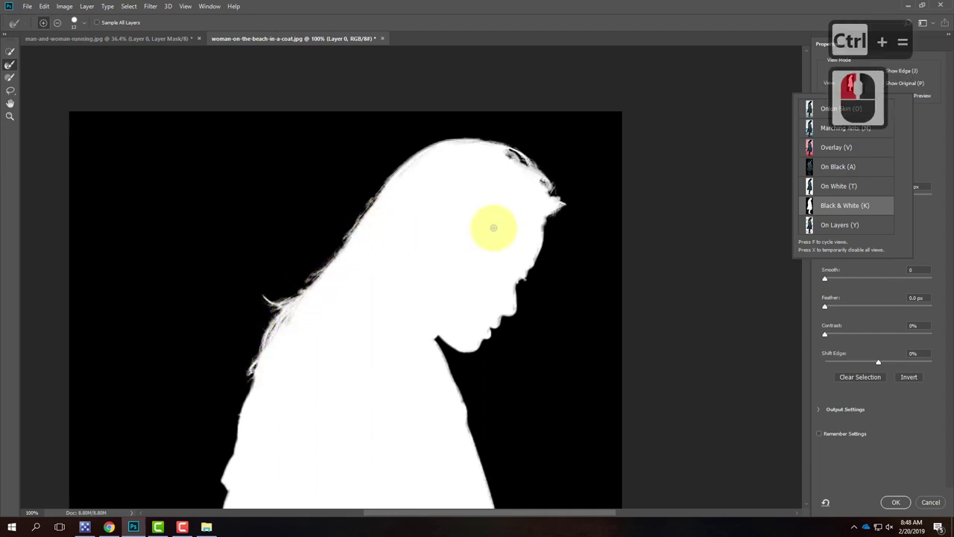
key("ctrl+equal")
double_click(937, 144)
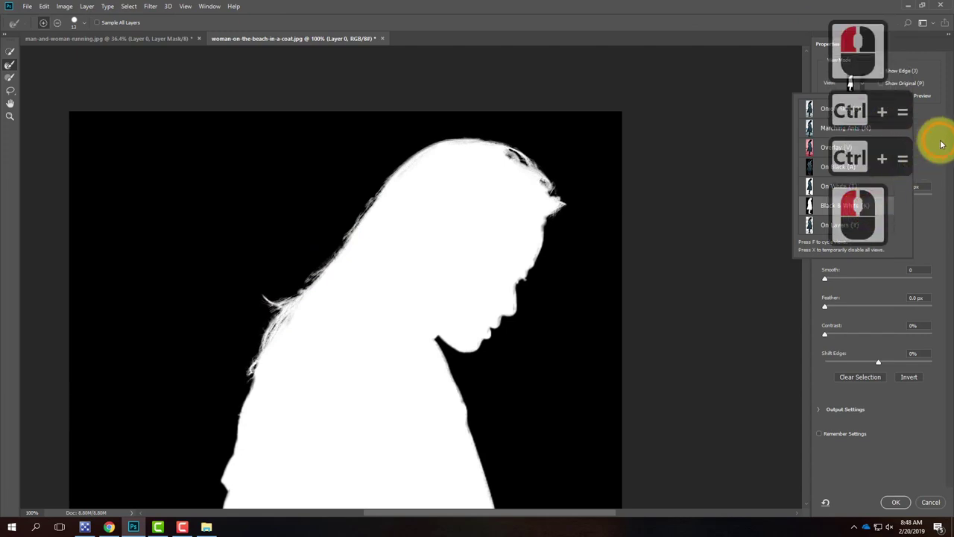
key("ctrl+equal")
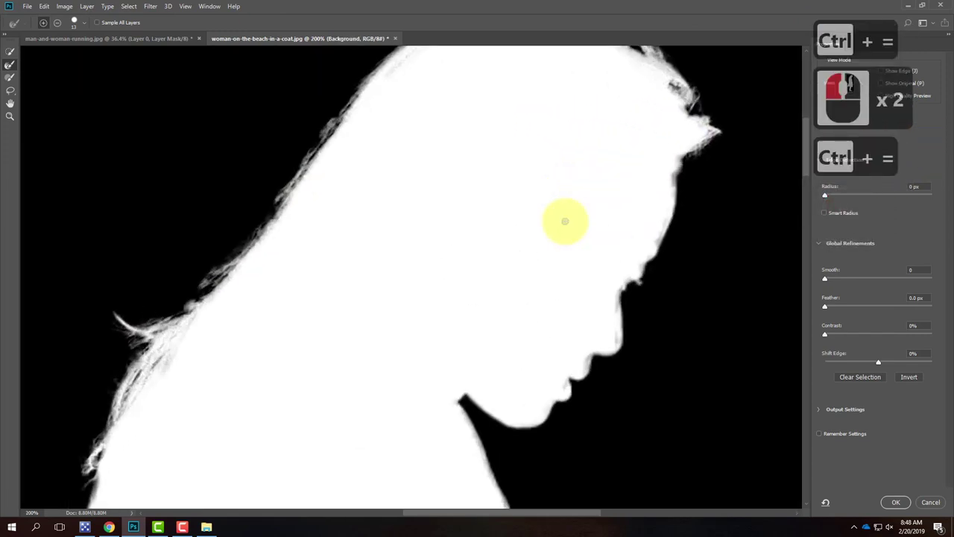
key("ctrl+equal")
Step: Set the selection's Feather to 0.3 px and Smooth to 3
left_click_drag(386, 193, 792, 206)
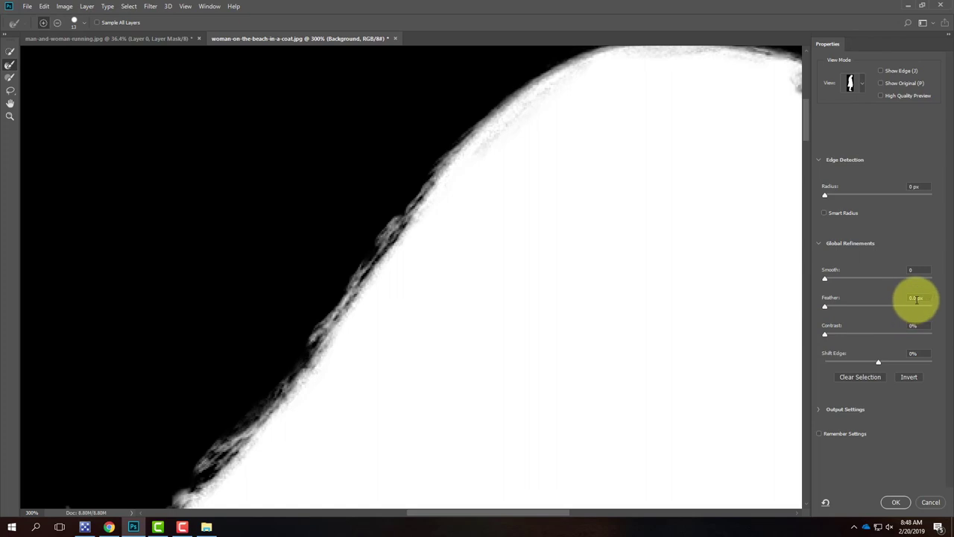
type("0.3")
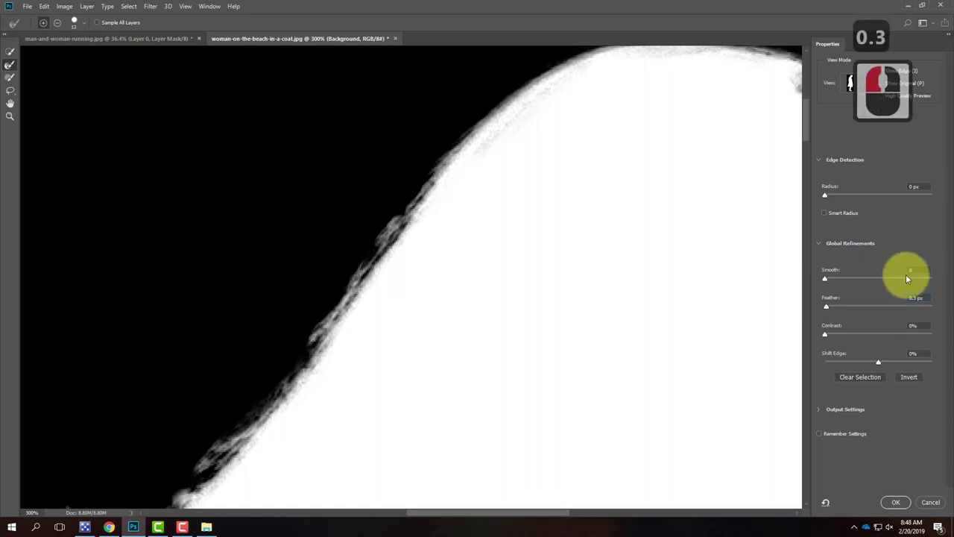
double_click(913, 273)
type("3")
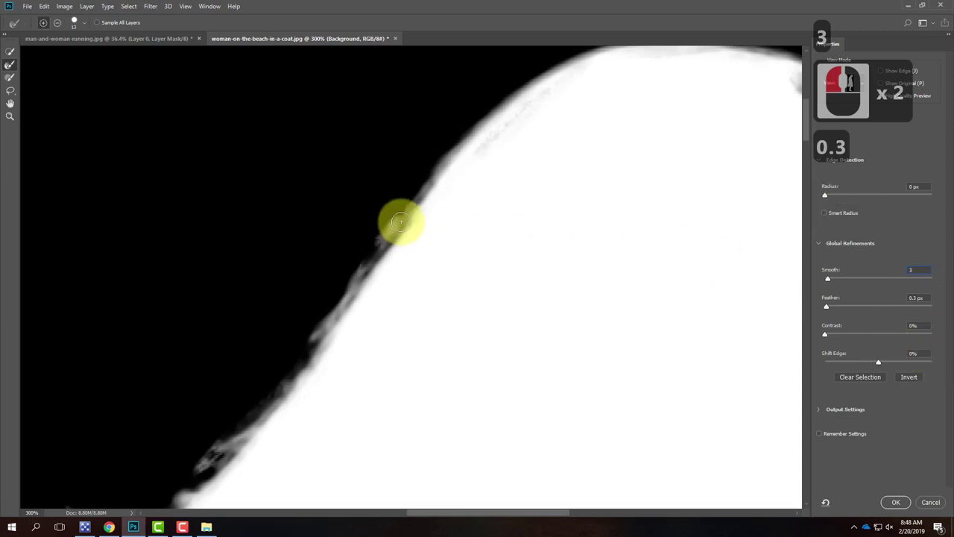
Step: Refine the hair edge along the back of the head and set Smooth to 1
mouse_move(347, 287)
left_mouse_down()
mouse_move(426, 198)
mouse_move(398, 224)
mouse_move(475, 116)
mouse_move(292, 379)
mouse_move(305, 367)
mouse_move(266, 398)
mouse_move(340, 318)
left_mouse_up()
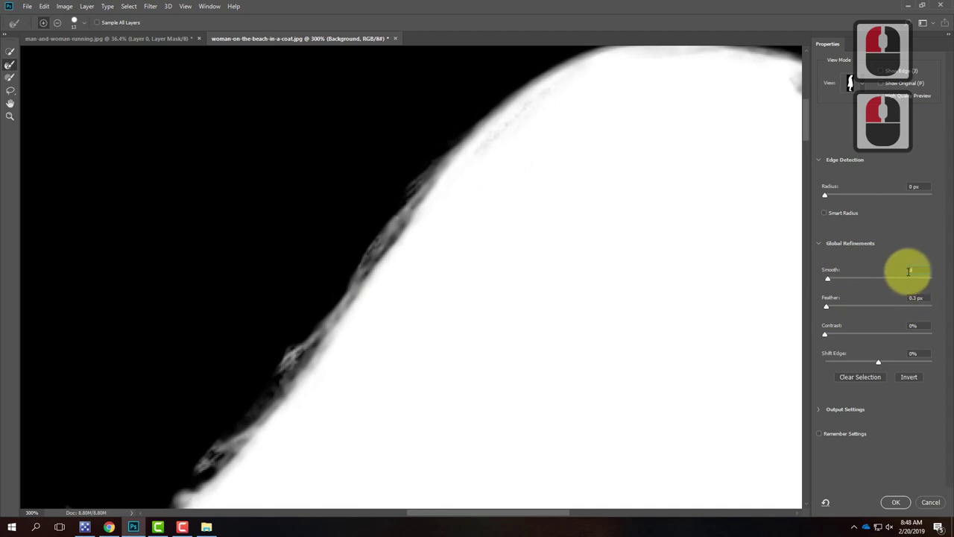
left_click_drag(920, 268, 893, 270)
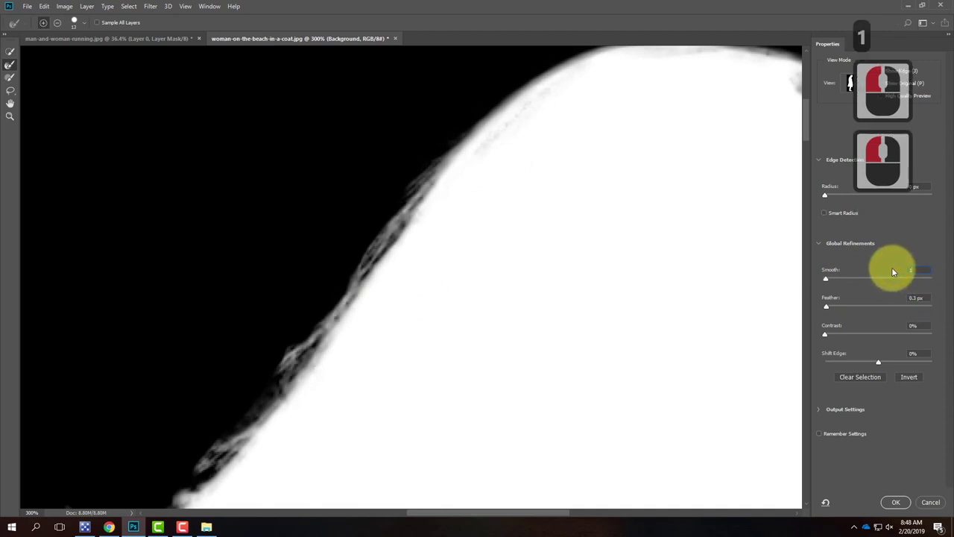
Step: Paint with the Refine Edge Brush down the back of the hair to the loose strands near the shoulder
mouse_move(406, 207)
left_mouse_down()
mouse_move(437, 192)
mouse_move(383, 241)
mouse_move(422, 171)
mouse_move(529, 80)
mouse_move(485, 111)
mouse_move(272, 375)
mouse_move(325, 321)
mouse_move(271, 399)
mouse_move(345, 341)
mouse_move(360, 280)
mouse_move(306, 330)
mouse_move(283, 399)
mouse_move(256, 437)
mouse_move(369, 290)
mouse_move(363, 255)
mouse_move(253, 358)
mouse_move(292, 336)
mouse_move(362, 338)
left_mouse_up()
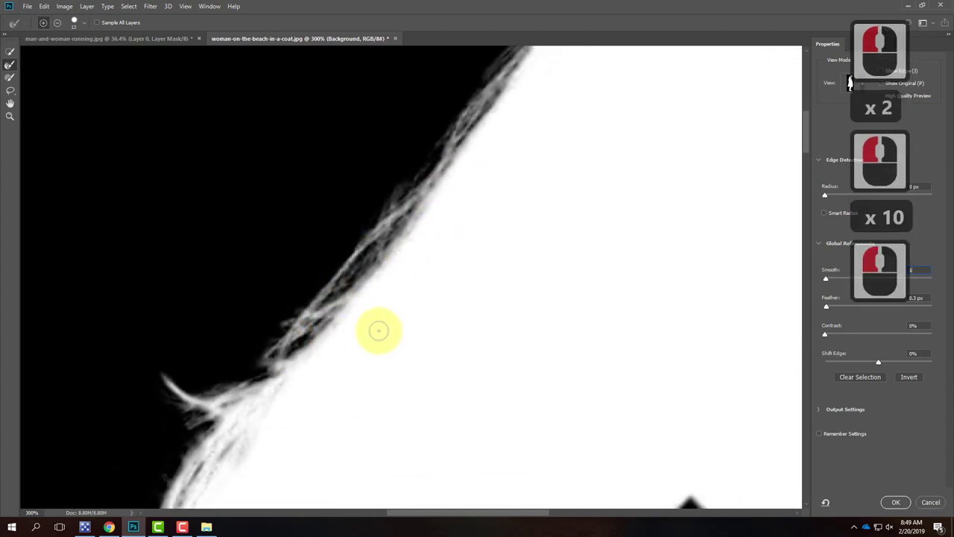
mouse_move(336, 298)
left_mouse_down()
mouse_move(243, 378)
mouse_move(262, 366)
mouse_move(178, 418)
mouse_move(291, 332)
mouse_move(268, 364)
mouse_move(141, 375)
mouse_move(225, 399)
mouse_move(201, 431)
mouse_move(240, 364)
mouse_move(235, 393)
mouse_move(267, 370)
mouse_move(174, 385)
mouse_move(165, 365)
mouse_move(225, 418)
mouse_move(192, 437)
mouse_move(161, 491)
mouse_move(211, 437)
mouse_move(320, 377)
mouse_move(292, 375)
mouse_move(448, 130)
mouse_move(356, 164)
mouse_move(388, 159)
mouse_move(339, 224)
mouse_move(437, 132)
mouse_move(375, 182)
mouse_move(287, 312)
mouse_move(329, 284)
mouse_move(335, 251)
mouse_move(306, 357)
mouse_move(336, 318)
mouse_move(325, 334)
mouse_move(334, 221)
mouse_move(317, 196)
mouse_move(243, 319)
mouse_move(310, 267)
mouse_move(319, 198)
mouse_move(244, 387)
mouse_move(266, 353)
mouse_move(276, 297)
mouse_move(258, 318)
mouse_move(241, 297)
mouse_move(265, 263)
mouse_move(242, 268)
mouse_move(247, 253)
mouse_move(337, 325)
mouse_move(276, 280)
mouse_move(239, 323)
mouse_move(313, 281)
mouse_move(290, 323)
mouse_move(270, 330)
mouse_move(251, 282)
mouse_move(271, 312)
mouse_move(244, 306)
mouse_move(288, 324)
mouse_move(251, 283)
mouse_move(305, 260)
mouse_move(305, 196)
mouse_move(253, 311)
mouse_move(274, 349)
mouse_move(272, 325)
left_mouse_up()
key("space")
key("space")
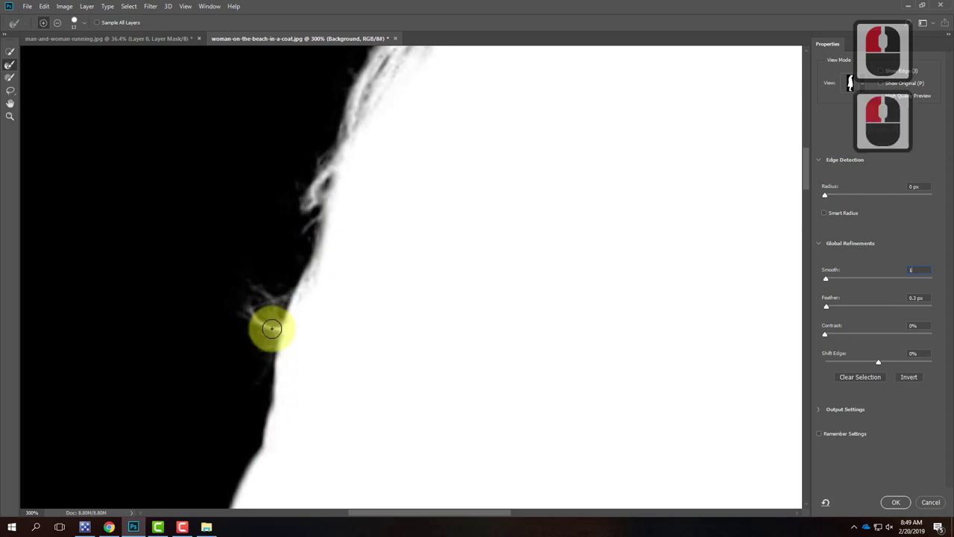
mouse_move(270, 378)
left_mouse_down()
mouse_move(239, 452)
mouse_move(276, 425)
mouse_move(290, 445)
mouse_move(304, 445)
mouse_move(341, 239)
mouse_move(305, 196)
mouse_move(261, 290)
left_mouse_up()
left_click_drag(287, 231, 292, 257)
mouse_move(266, 291)
left_mouse_down()
mouse_move(271, 360)
mouse_move(280, 324)
mouse_move(278, 360)
mouse_move(266, 321)
mouse_move(269, 403)
mouse_move(268, 321)
mouse_move(262, 368)
mouse_move(242, 374)
mouse_move(260, 362)
mouse_move(291, 382)
mouse_move(266, 422)
mouse_move(284, 358)
mouse_move(281, 235)
mouse_move(287, 217)
mouse_move(269, 332)
mouse_move(303, 225)
left_mouse_up()
Step: Refine the hair edge over the crown and around the protruding tuft above the forehead
mouse_move(453, 156)
left_mouse_down()
mouse_move(326, 485)
mouse_move(380, 264)
mouse_move(237, 445)
mouse_move(405, 219)
mouse_move(276, 420)
left_mouse_up()
mouse_move(417, 131)
left_mouse_down()
mouse_move(344, 125)
mouse_move(447, 119)
mouse_move(402, 112)
mouse_move(413, 112)
mouse_move(527, 126)
mouse_move(447, 119)
mouse_move(552, 151)
mouse_move(588, 180)
mouse_move(512, 142)
mouse_move(651, 214)
mouse_move(551, 143)
mouse_move(616, 170)
mouse_move(624, 181)
mouse_move(590, 161)
mouse_move(641, 210)
mouse_move(618, 193)
left_mouse_up()
mouse_move(604, 202)
left_mouse_down()
mouse_move(666, 278)
mouse_move(657, 239)
mouse_move(654, 285)
mouse_move(667, 224)
mouse_move(660, 286)
mouse_move(694, 287)
mouse_move(674, 275)
mouse_move(693, 315)
left_mouse_up()
left_click(768, 294)
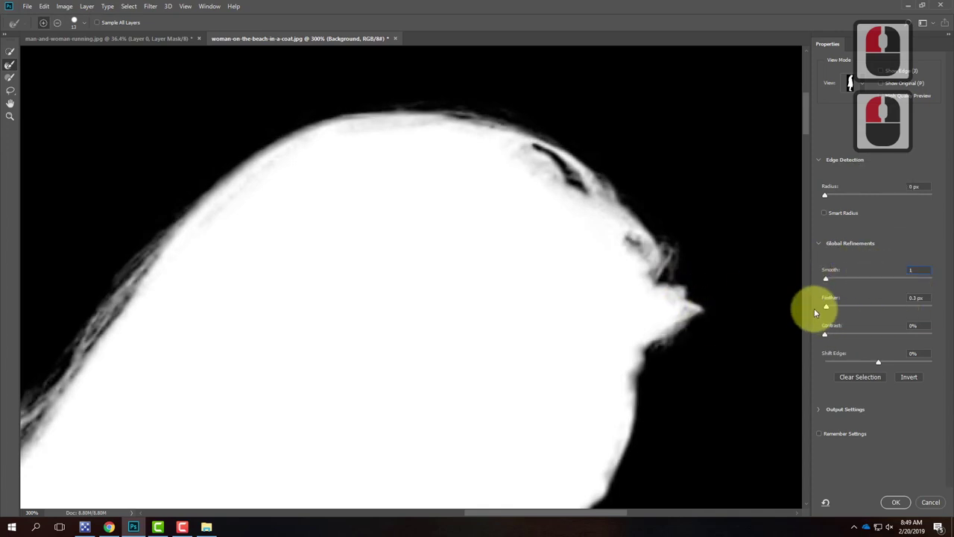
mouse_move(639, 272)
left_mouse_down()
mouse_move(686, 282)
mouse_move(637, 291)
mouse_move(705, 302)
mouse_move(673, 284)
mouse_move(706, 309)
mouse_move(642, 361)
mouse_move(650, 340)
mouse_move(721, 299)
mouse_move(659, 366)
mouse_move(650, 352)
mouse_move(647, 387)
mouse_move(645, 346)
mouse_move(666, 319)
mouse_move(686, 318)
mouse_move(672, 350)
left_mouse_up()
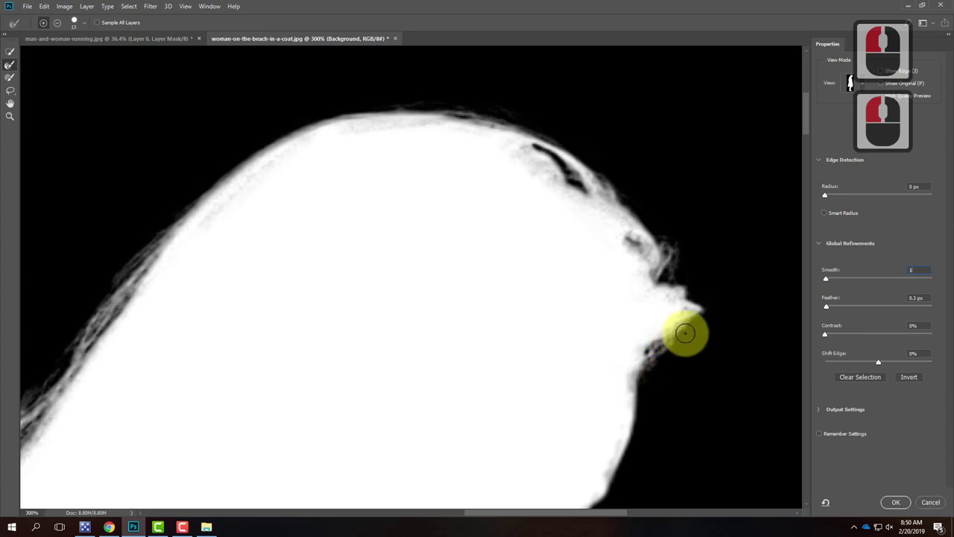
scroll(616, 239, "down", 14)
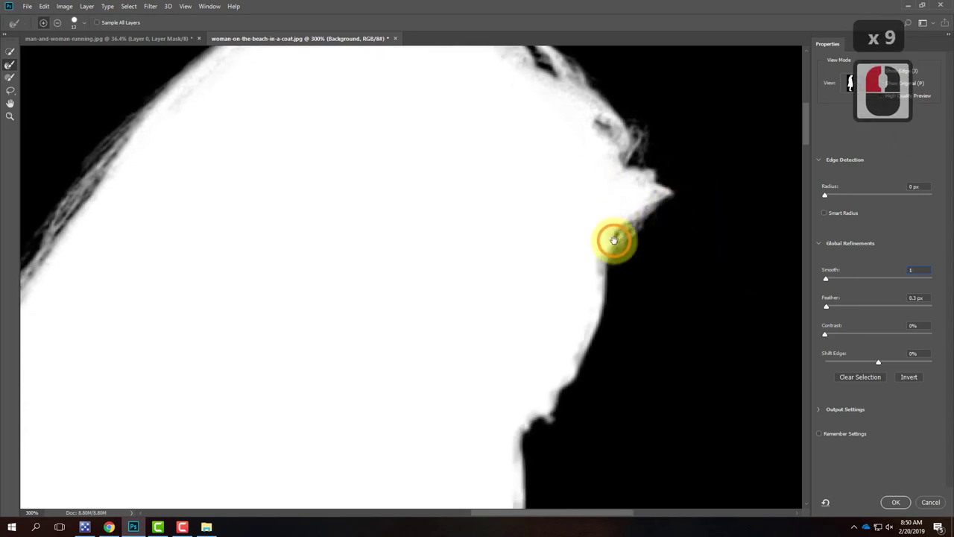
left_click(600, 241)
Step: Preview the cutout in Onion Skin and On White views and examine the edges around the forehead and face
left_click(847, 84)
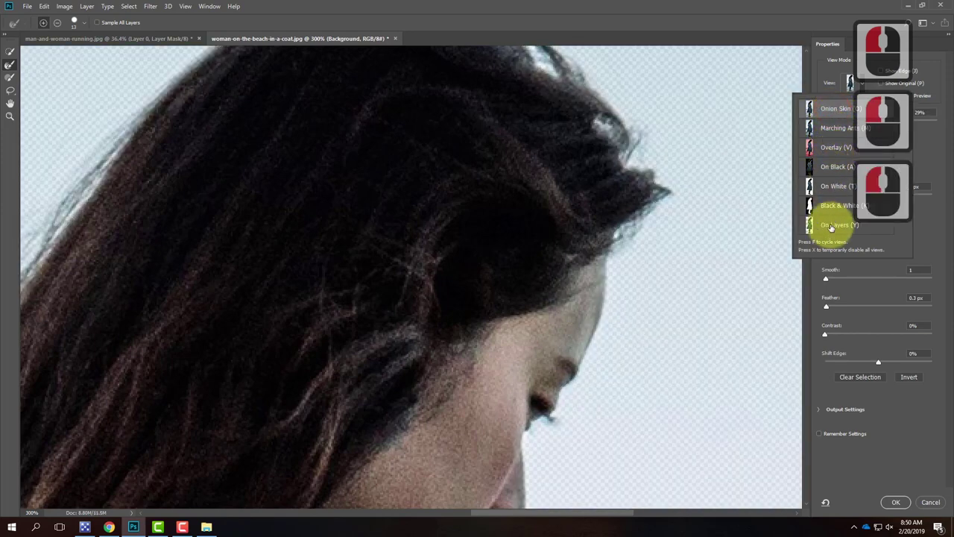
left_click(839, 186)
left_click_drag(649, 303, 664, 187)
scroll(664, 187, "down", 20)
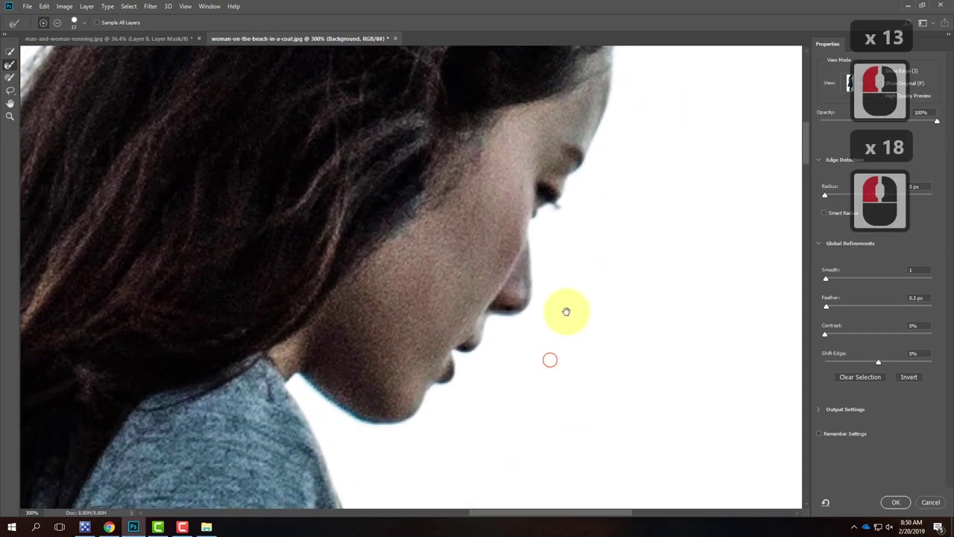
Step: Examine the cutout's front edge from the face down the coat and jeans to the feet
scroll(518, 242, "down", 20)
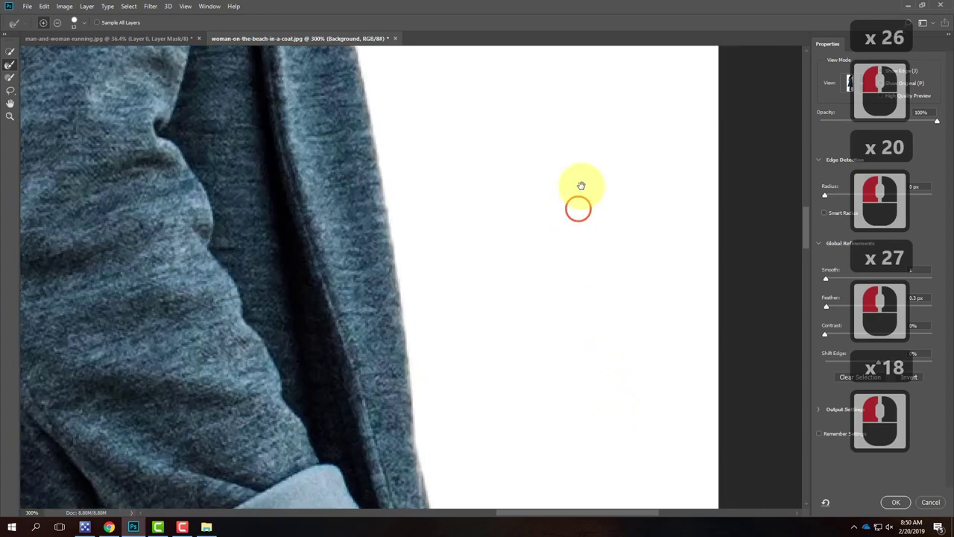
scroll(546, 170, "down", 20)
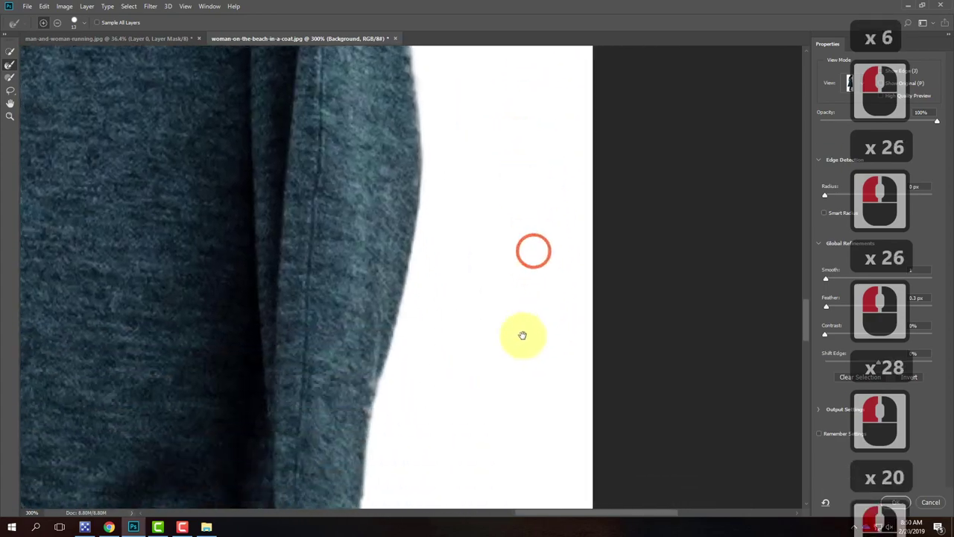
scroll(346, 196, "down", 20)
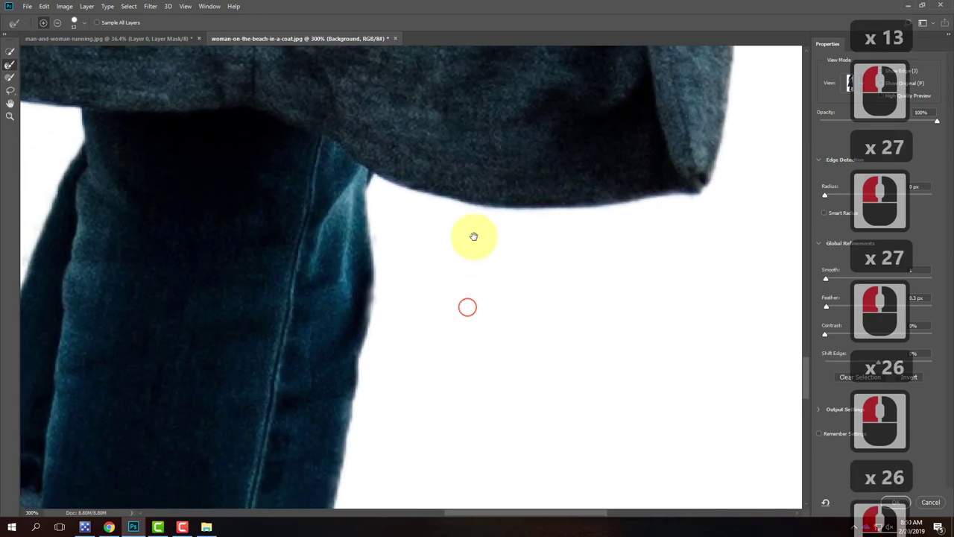
scroll(465, 259, "down", 12)
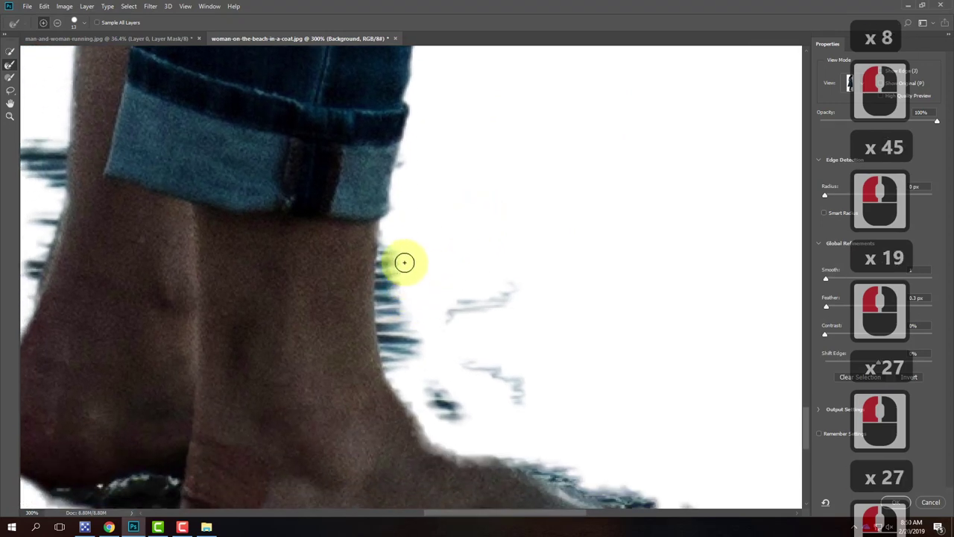
scroll(368, 307, "down", 15)
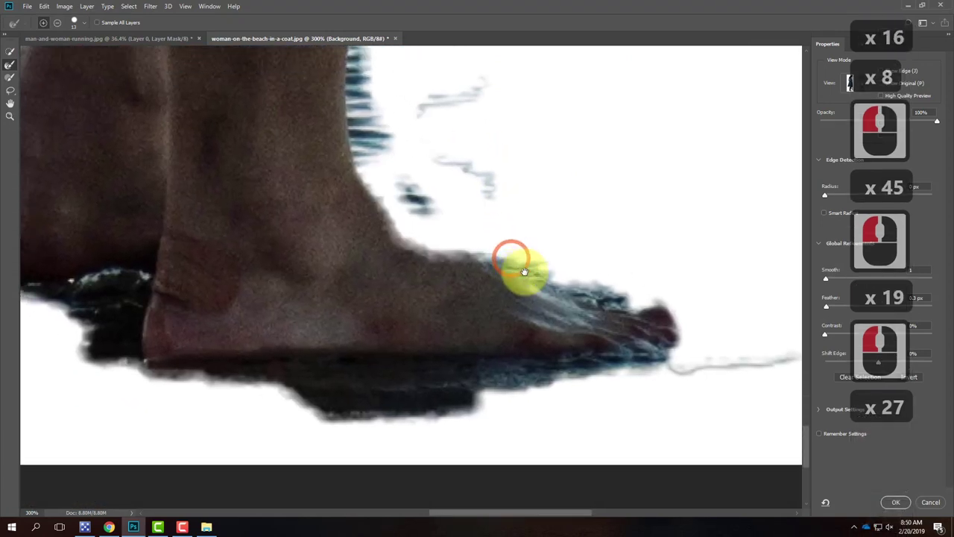
scroll(498, 377, "down", 20)
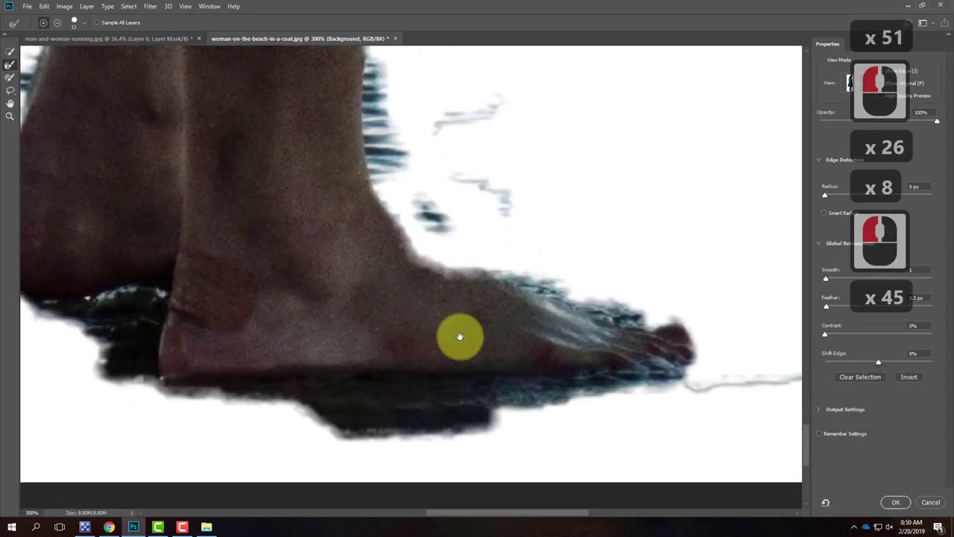
scroll(460, 336, "down", 14)
scroll(460, 336, "down", 9)
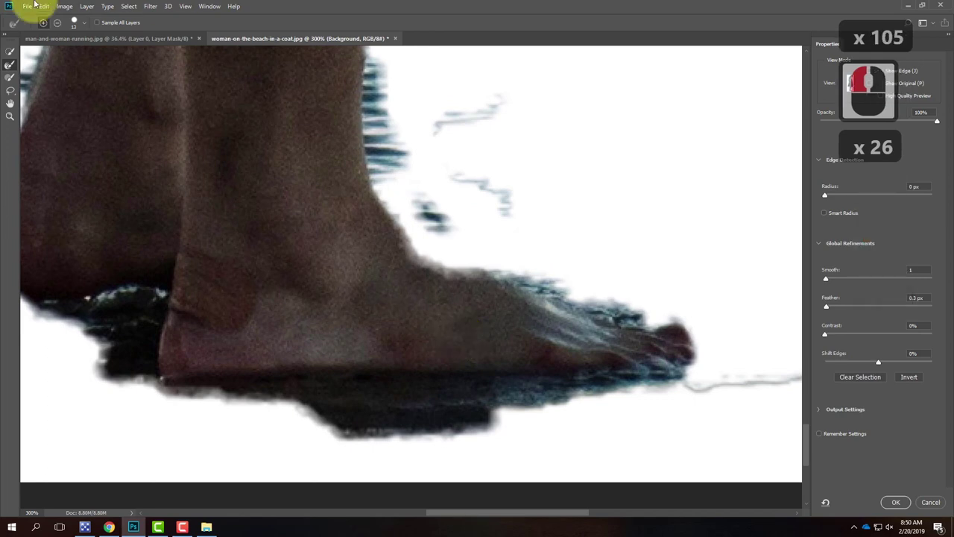
Step: Examine the cutout's back edge from the ankles up the trouser cuff and coat to the hair and crown
scroll(390, 305, "up", 16)
scroll(402, 259, "up", 20)
scroll(402, 259, "up", 20)
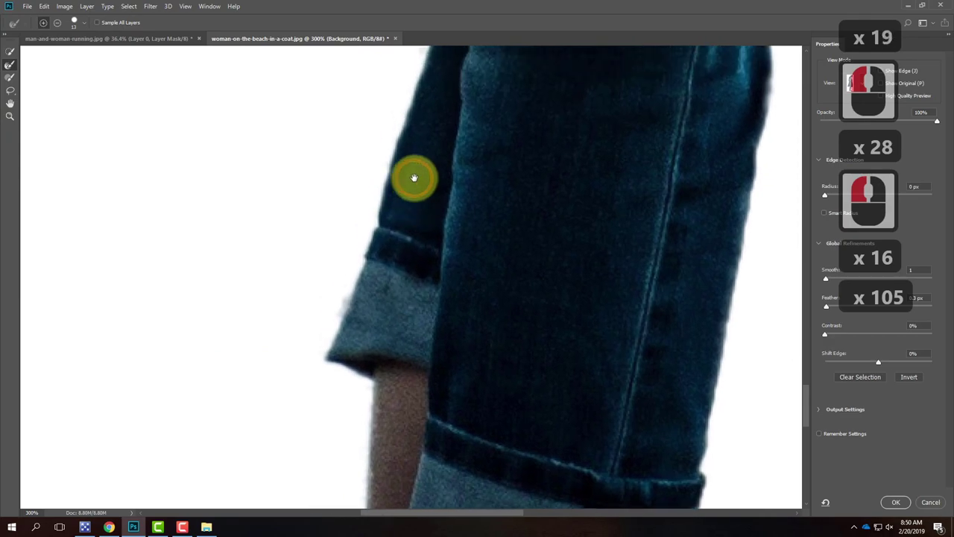
scroll(322, 298, "up", 20)
scroll(420, 415, "up", 20)
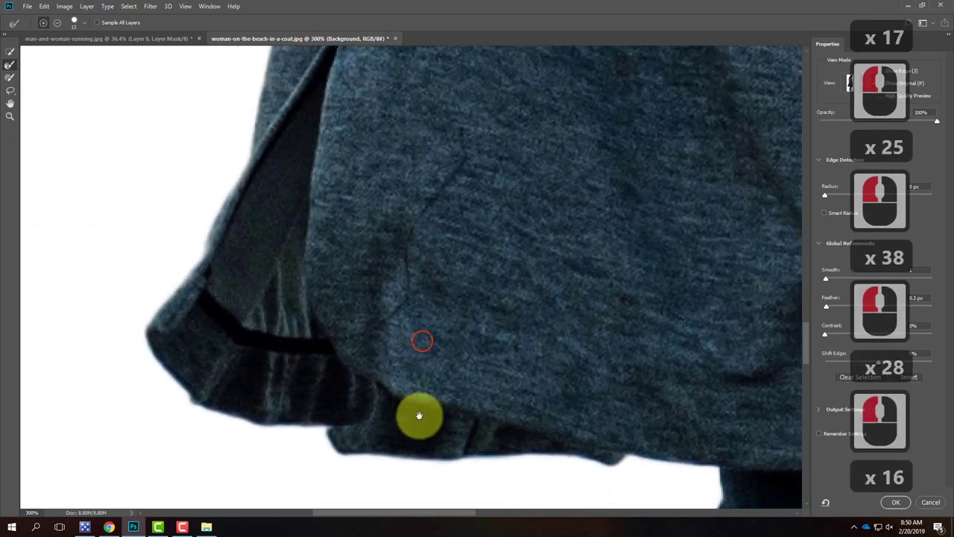
scroll(447, 230, "up", 20)
scroll(407, 411, "up", 17)
scroll(458, 303, "up", 20)
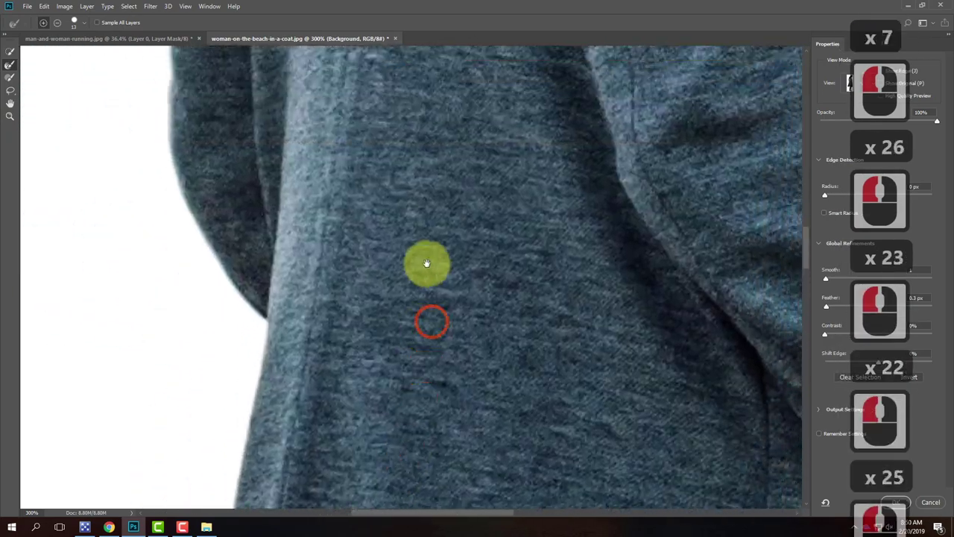
scroll(469, 224, "up", 20)
scroll(462, 384, "up", 20)
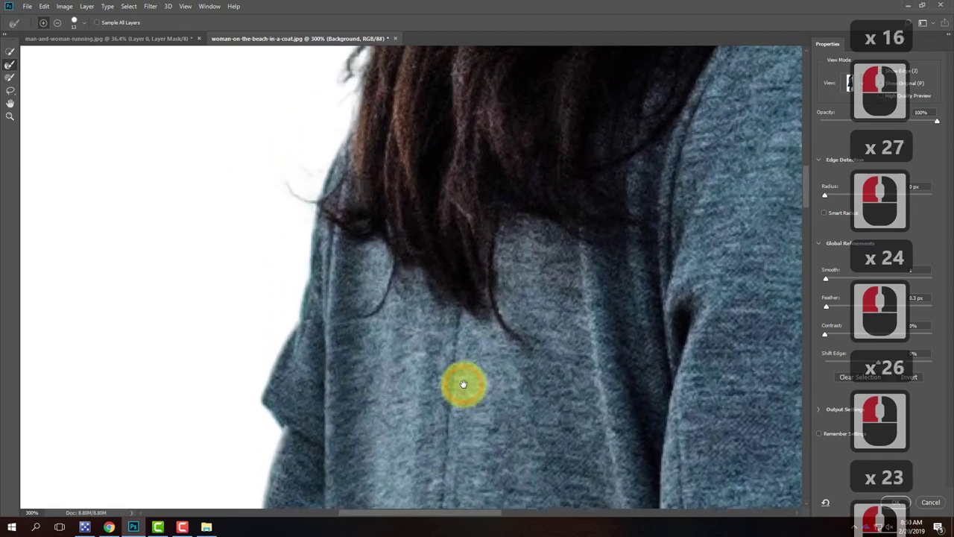
scroll(458, 363, "up", 20)
scroll(439, 358, "up", 20)
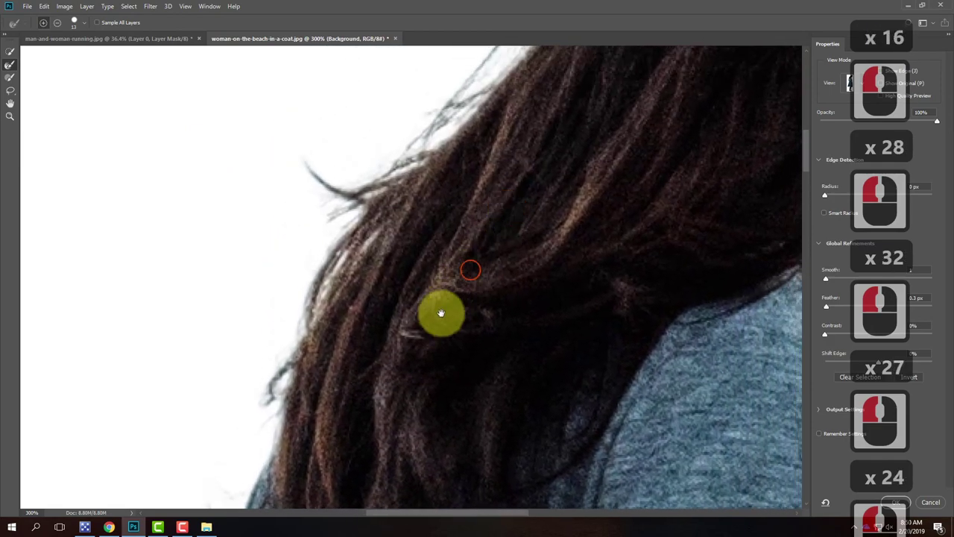
scroll(460, 346, "up", 20)
scroll(336, 337, "down", 20)
scroll(805, 96, "down", 2)
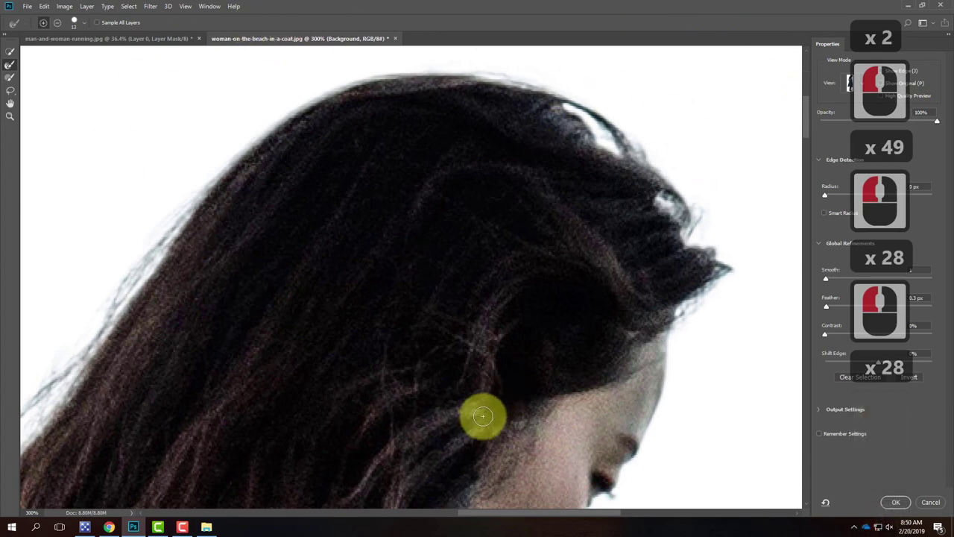
Step: Accept the Select and Mask result as a layer mask, fit the whole image in view and target the mask
left_click(895, 502)
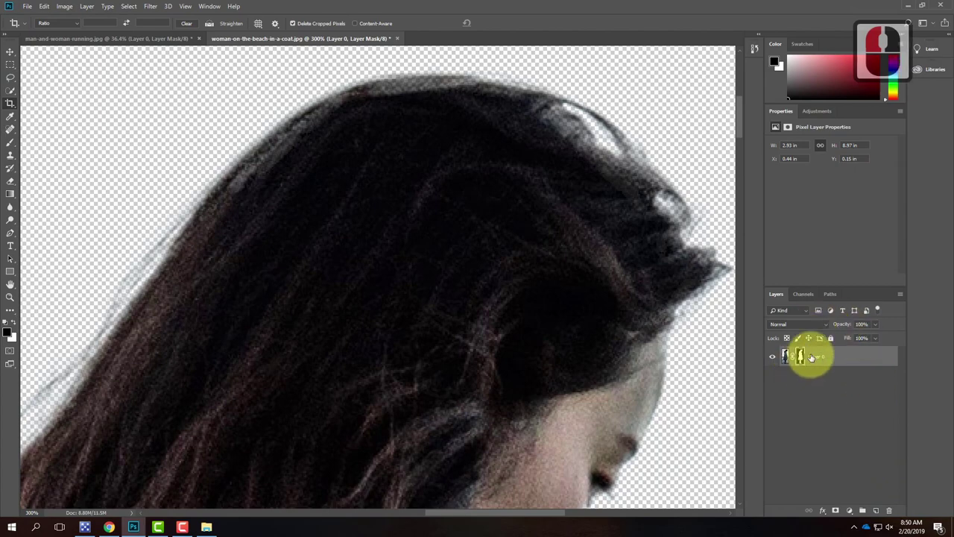
key("ctrl+0")
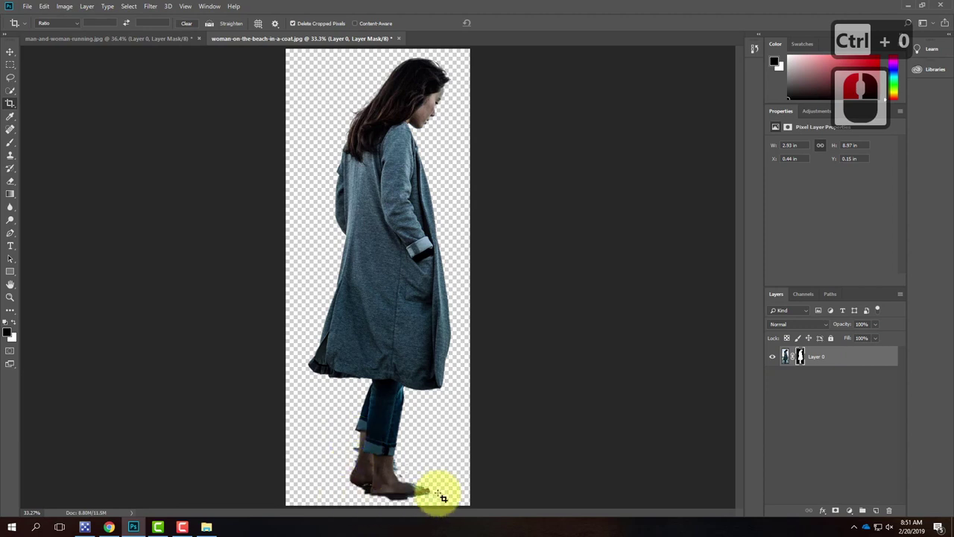
left_click(800, 357)
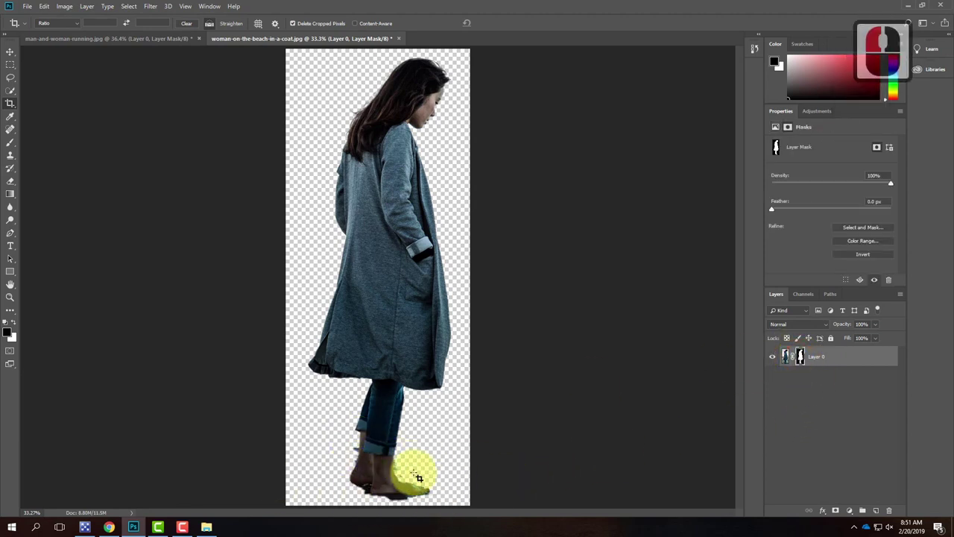
Step: Paint black on the layer mask with the Brush tool to hide the dark water beneath the front foot
key("ctrl+equal")
key("ctrl+equal")
key("ctrl+equal")
key("ctrl+equal")
key("ctrl+equal")
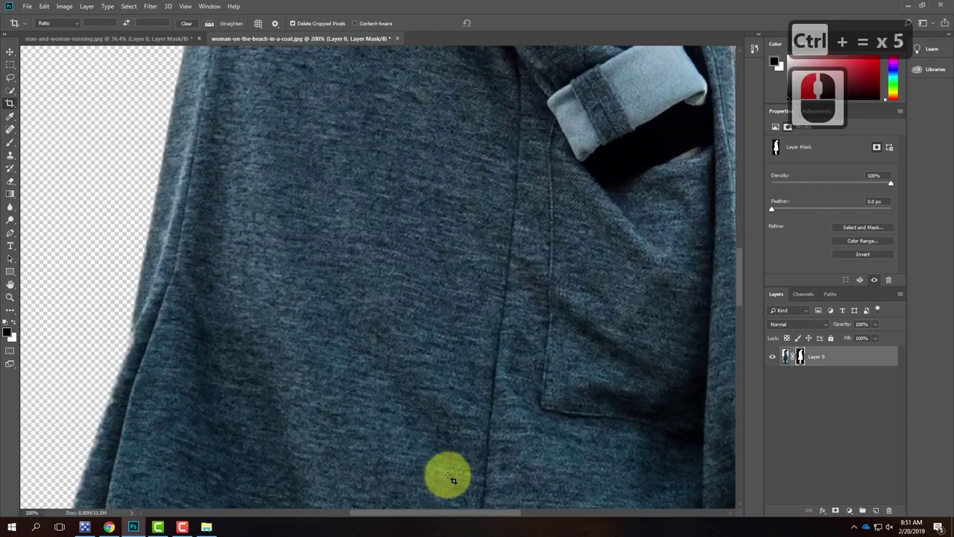
scroll(425, 351, "down", 20)
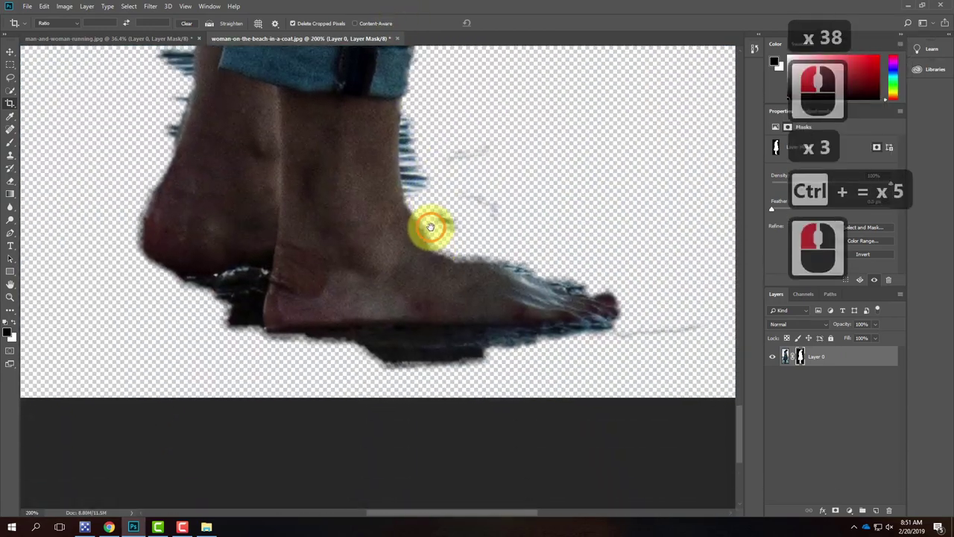
scroll(431, 227, "down", 13)
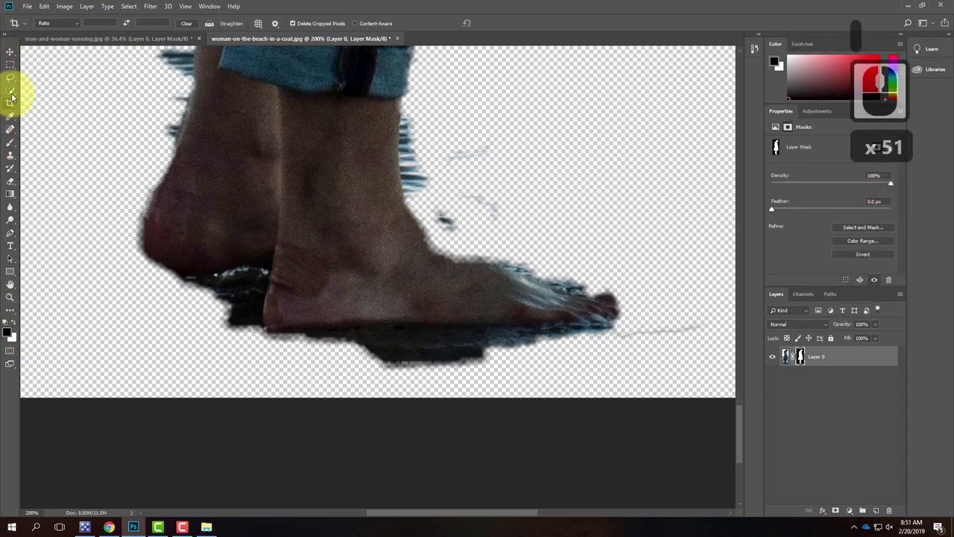
left_click(9, 142)
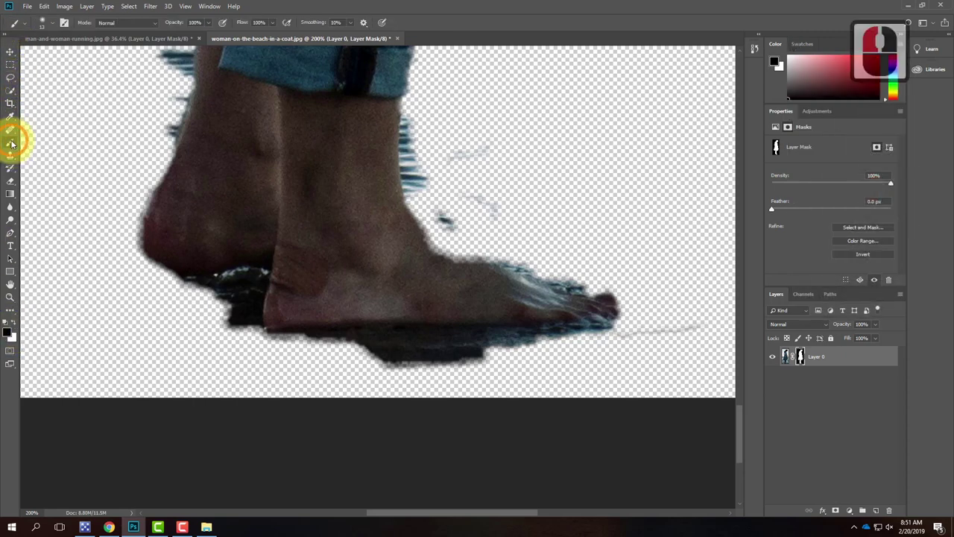
mouse_move(244, 303)
left_mouse_down()
mouse_move(265, 349)
mouse_move(342, 348)
mouse_move(296, 339)
mouse_move(342, 339)
mouse_move(264, 338)
mouse_move(257, 328)
mouse_move(288, 337)
left_mouse_up()
mouse_move(362, 336)
left_mouse_down()
mouse_move(519, 336)
mouse_move(352, 355)
mouse_move(492, 355)
mouse_move(326, 355)
mouse_move(526, 364)
left_mouse_up()
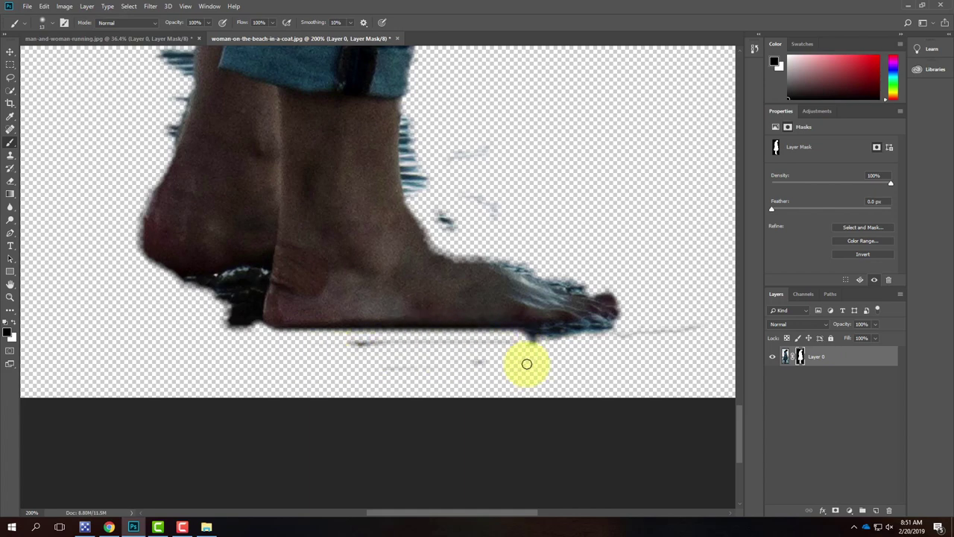
mouse_move(364, 349)
left_mouse_down()
mouse_move(561, 343)
mouse_move(516, 342)
mouse_move(571, 340)
mouse_move(512, 336)
mouse_move(609, 331)
left_mouse_up()
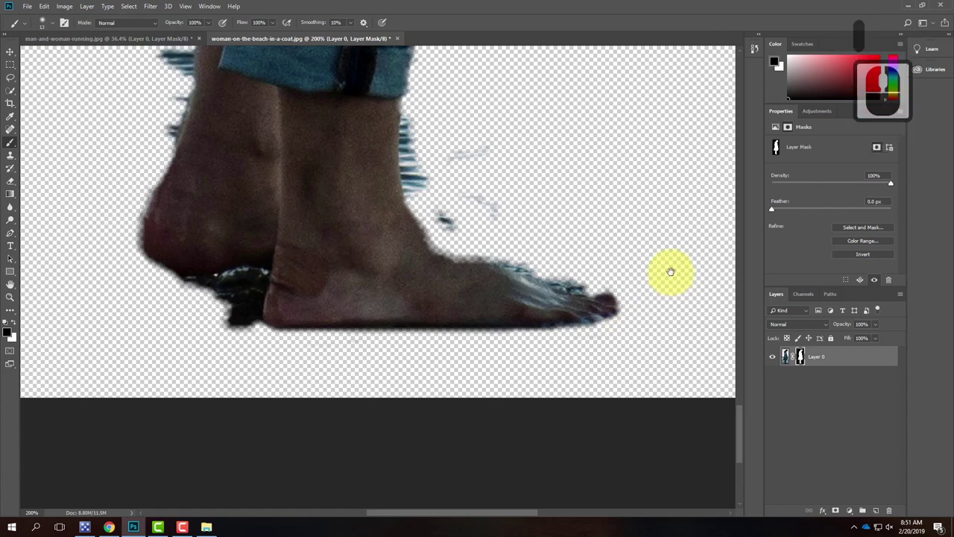
Step: Trim the remaining shadow along the sole of the front foot from heel to toes with black on the mask
scroll(662, 319, "up", 5)
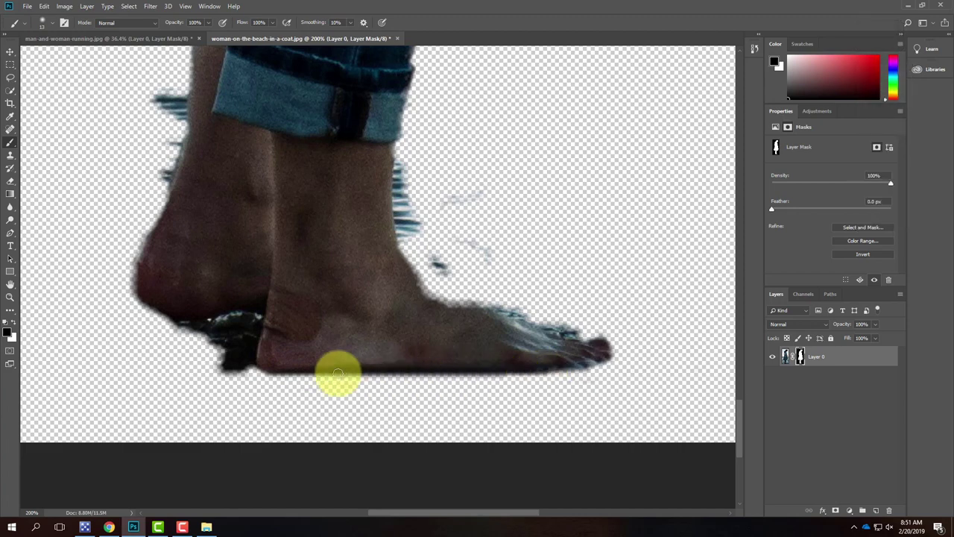
mouse_move(273, 378)
left_mouse_down()
mouse_move(399, 375)
mouse_move(330, 375)
left_mouse_up()
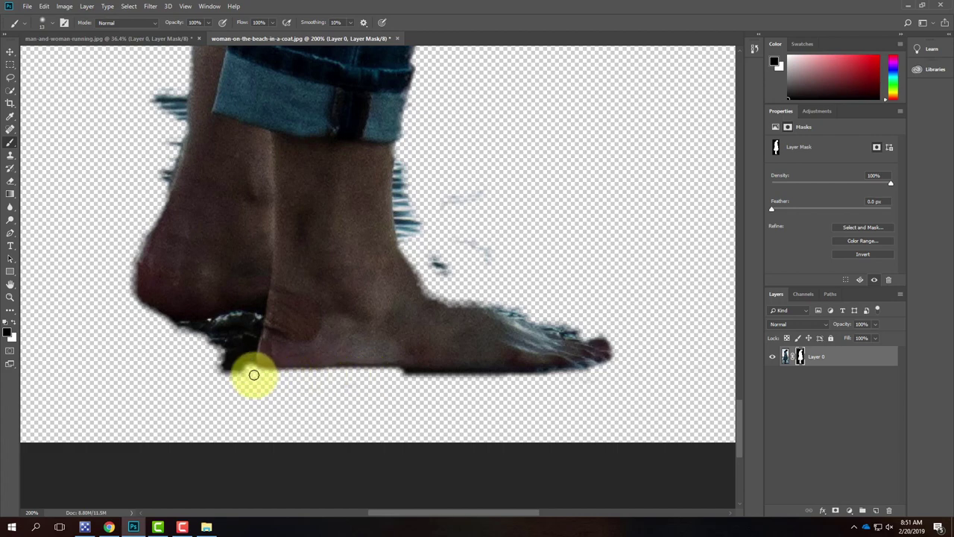
mouse_move(260, 375)
left_mouse_down()
mouse_move(556, 373)
mouse_move(489, 372)
left_mouse_up()
left_click_drag(431, 371, 373, 373)
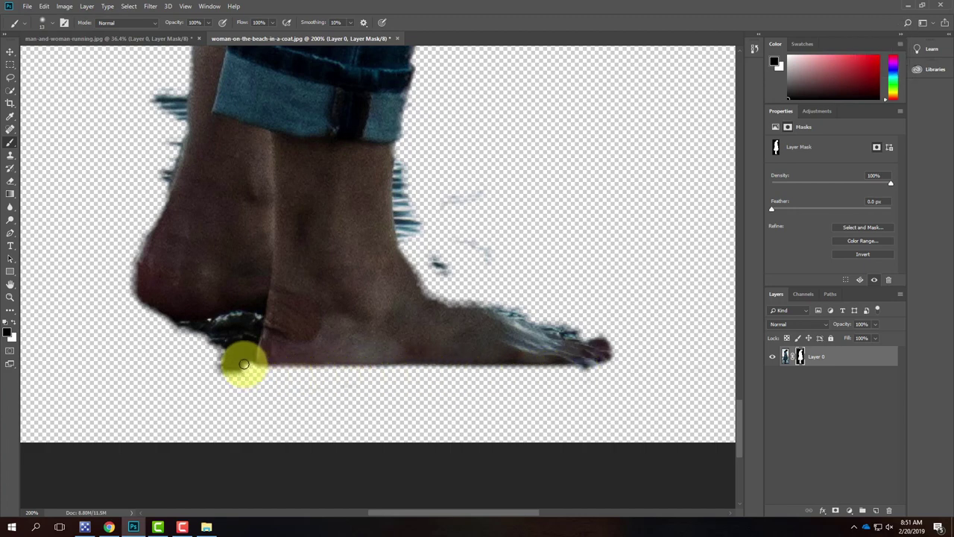
left_click_drag(252, 376, 293, 368)
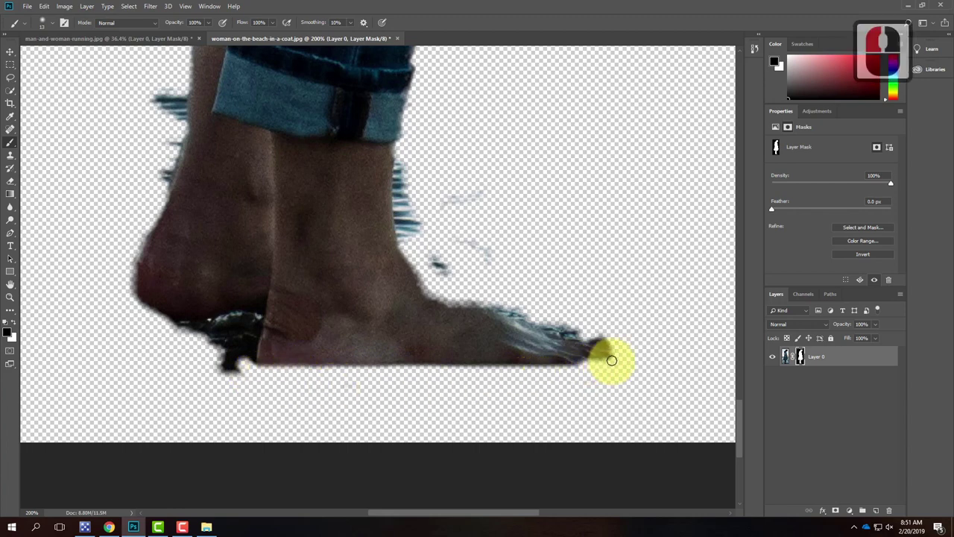
Step: Paint out the water remnants above the toes, along the instep and in front of the ankle on the mask
mouse_move(619, 350)
left_mouse_down()
mouse_move(574, 326)
mouse_move(584, 335)
mouse_move(480, 301)
mouse_move(579, 324)
mouse_move(554, 330)
mouse_move(466, 303)
mouse_move(425, 273)
left_mouse_up()
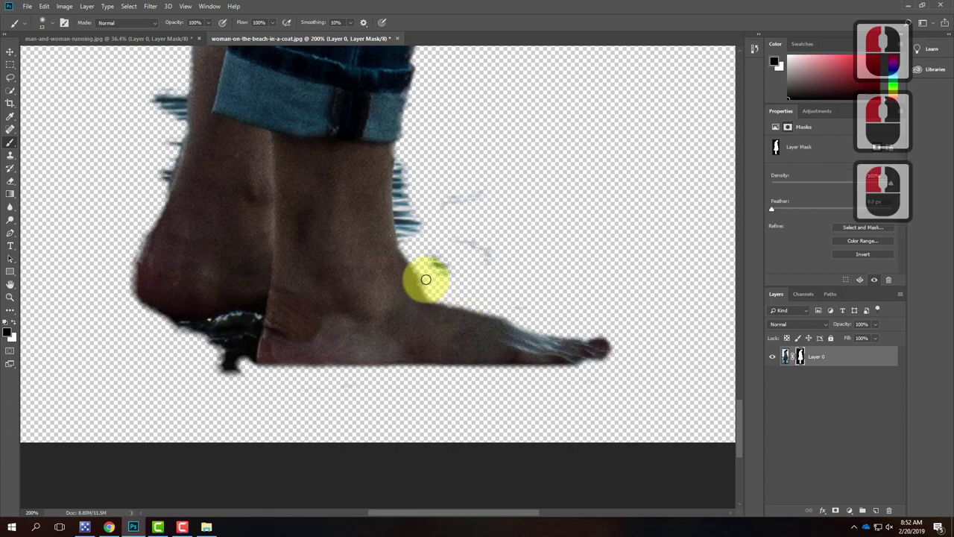
left_click_drag(405, 146, 399, 163)
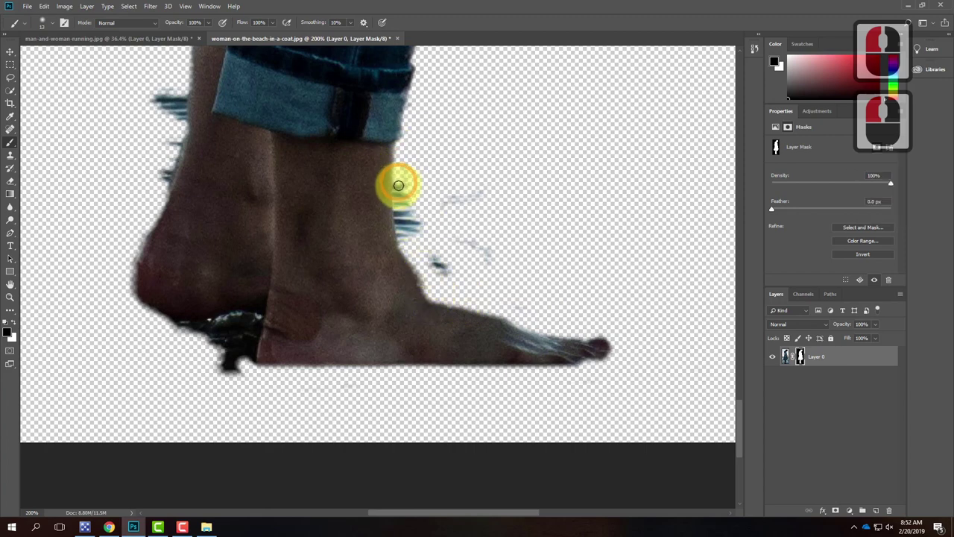
left_click_drag(397, 208, 399, 232)
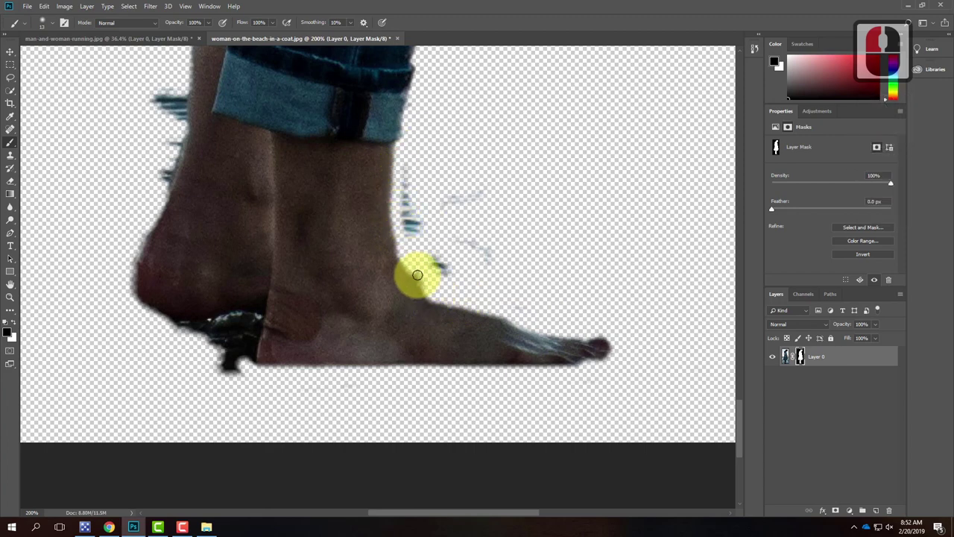
mouse_move(427, 294)
left_mouse_down()
mouse_move(456, 299)
mouse_move(471, 281)
left_mouse_up()
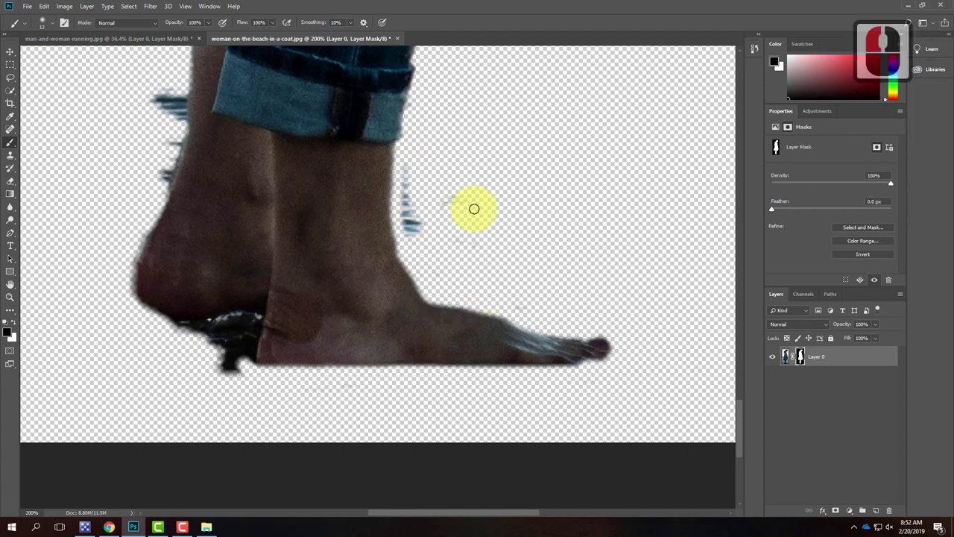
mouse_move(411, 179)
left_mouse_down()
mouse_move(400, 236)
mouse_move(406, 159)
mouse_move(408, 251)
left_mouse_up()
mouse_move(481, 233)
left_mouse_down()
mouse_move(448, 250)
mouse_move(424, 204)
mouse_move(439, 277)
mouse_move(385, 260)
left_mouse_up()
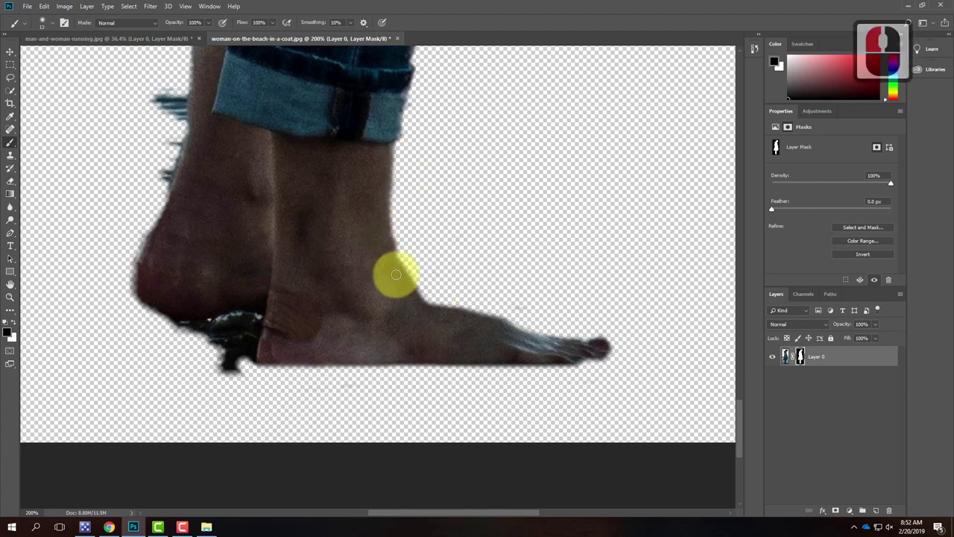
Step: Switch the brush colour to white and paint back the edge along the top of the front foot
left_click(11, 322)
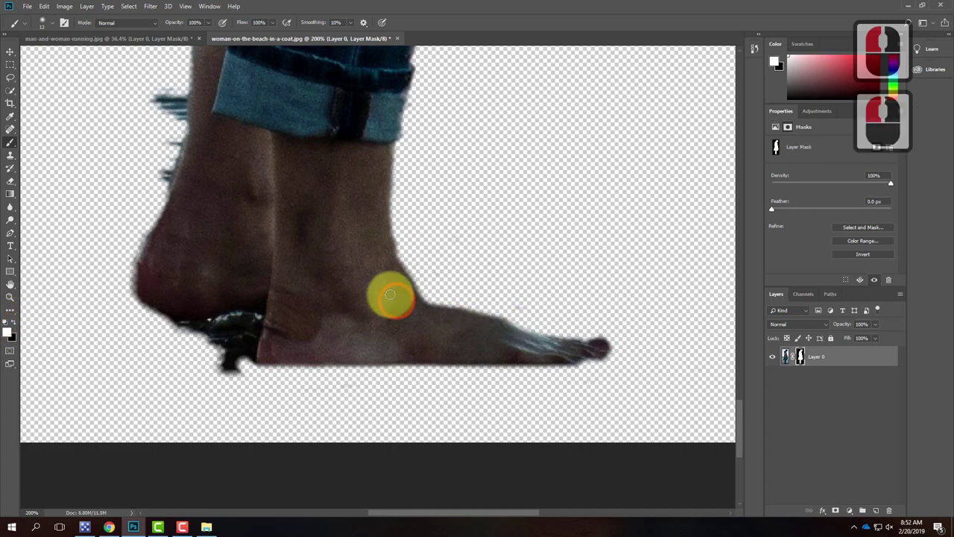
mouse_move(405, 279)
left_mouse_down()
mouse_move(449, 314)
mouse_move(413, 290)
mouse_move(394, 261)
mouse_move(443, 307)
mouse_move(483, 314)
mouse_move(412, 290)
mouse_move(530, 333)
mouse_move(487, 316)
mouse_move(526, 314)
left_mouse_up()
left_click(187, 315)
left_click(501, 301)
left_click_drag(513, 315, 363, 320)
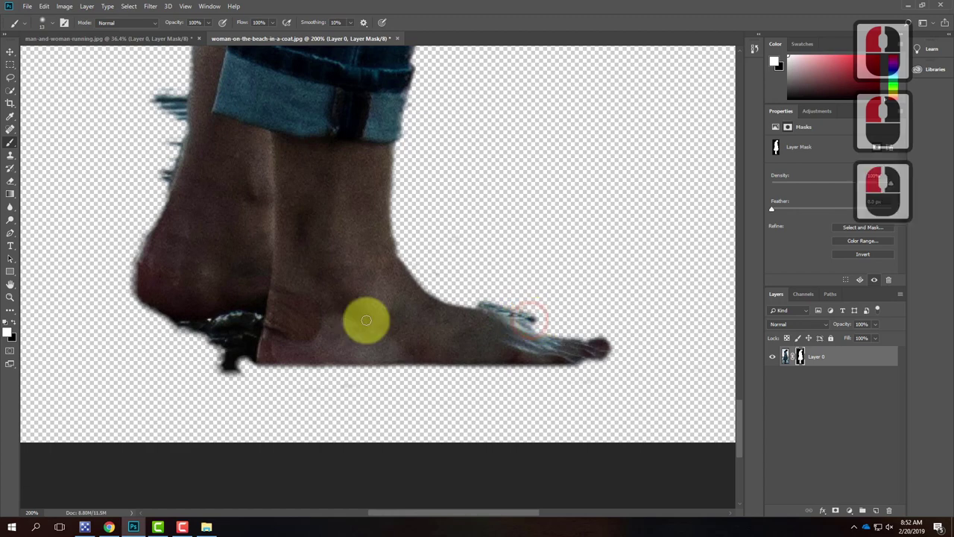
Step: Refine the upper edge of the front foot on the layer mask, hiding water with black and restoring skin with white
left_click(17, 325)
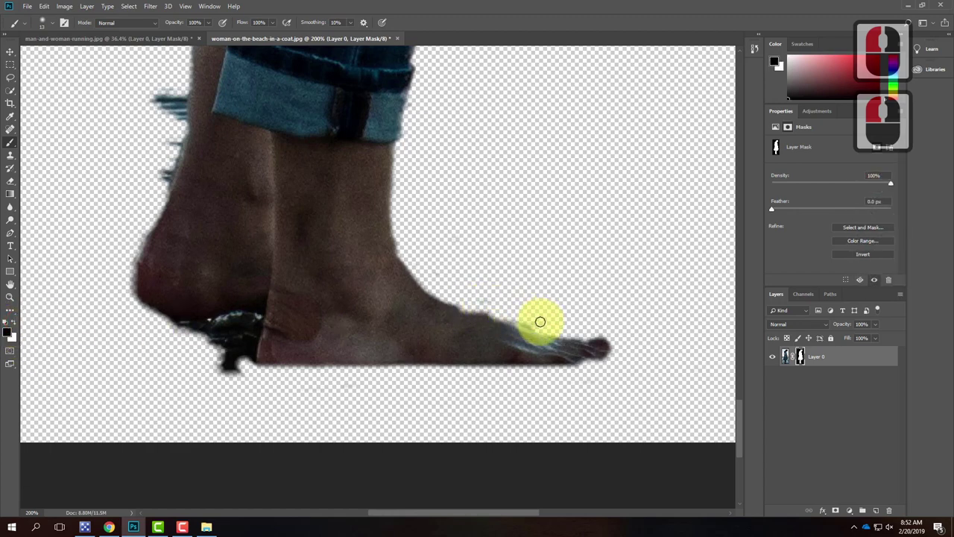
left_click_drag(540, 326, 421, 291)
left_click(20, 333)
mouse_move(396, 322)
left_mouse_down()
mouse_move(466, 315)
mouse_move(454, 309)
left_mouse_up()
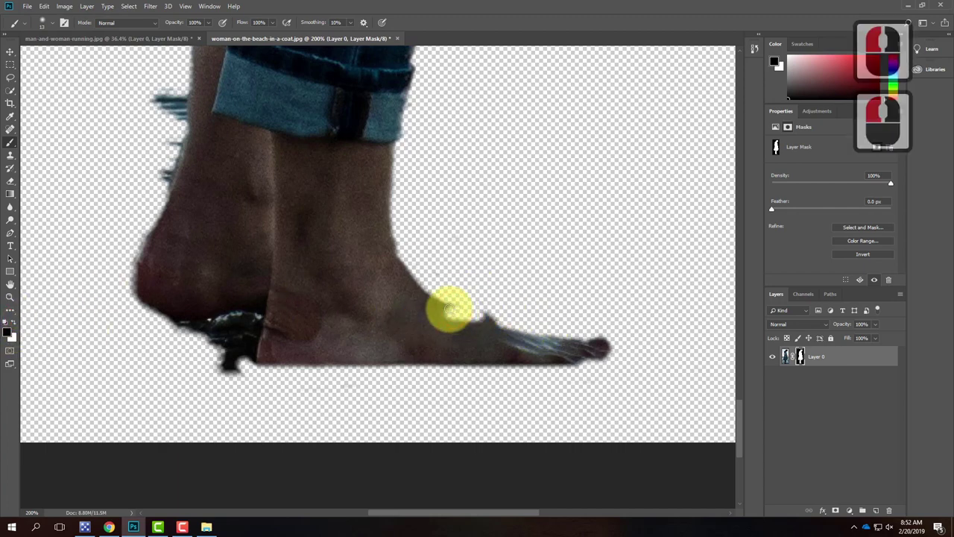
left_click(10, 322)
mouse_move(390, 320)
left_mouse_down()
mouse_move(460, 323)
mouse_move(445, 310)
left_mouse_up()
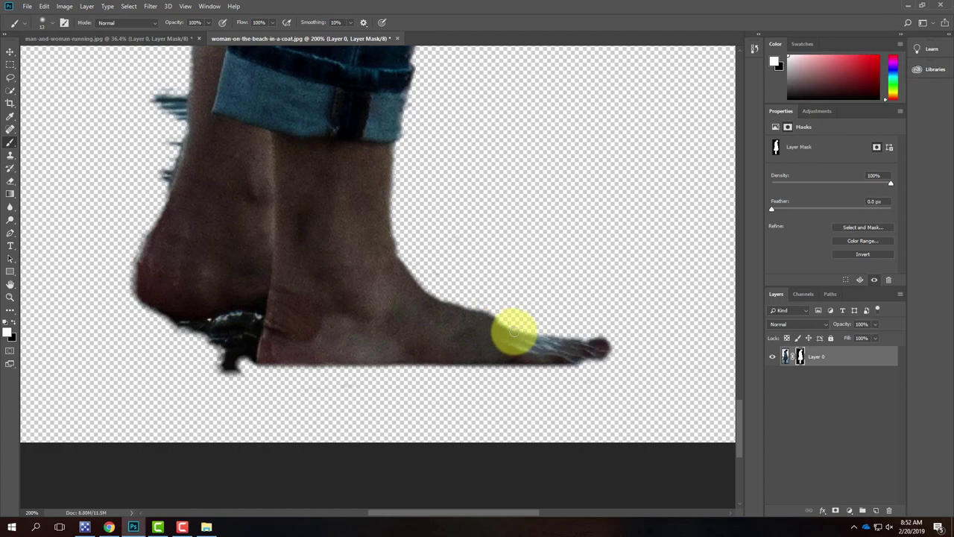
mouse_move(477, 325)
left_mouse_down()
mouse_move(435, 335)
mouse_move(228, 319)
mouse_move(200, 346)
mouse_move(207, 337)
mouse_move(171, 323)
mouse_move(243, 321)
mouse_move(257, 329)
mouse_move(255, 353)
left_mouse_up()
Step: Switch the brush colour to black and mask out the dark water beneath the rear heel and behind the front heel
left_click(13, 322)
left_click(200, 328)
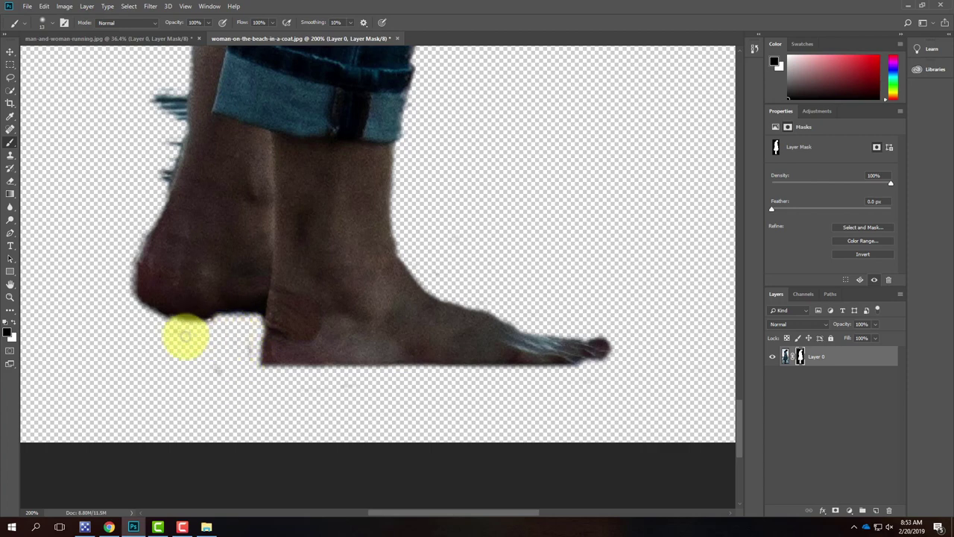
left_click_drag(216, 354, 218, 335)
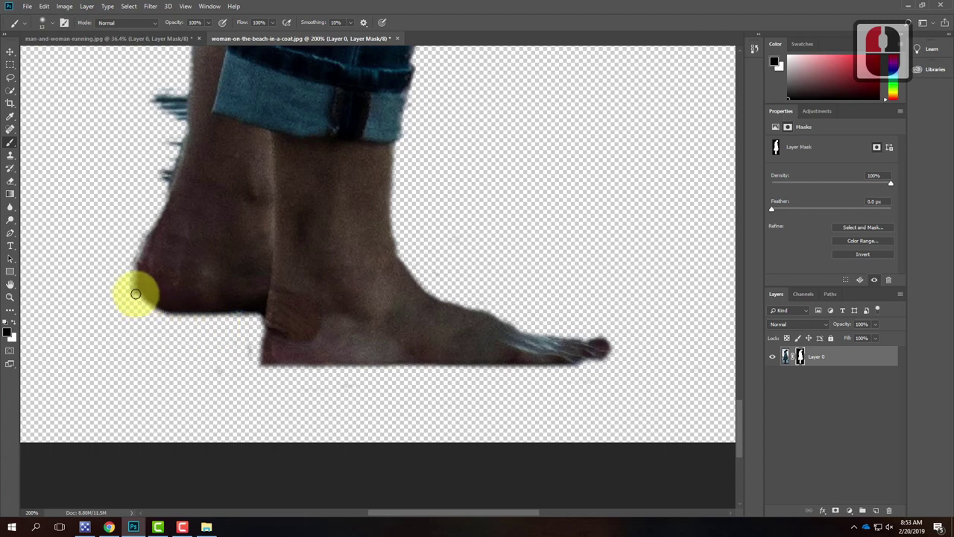
Step: Paint out the streaks of water behind the rear ankle and calf with black on the mask
scroll(187, 134, "up", 6)
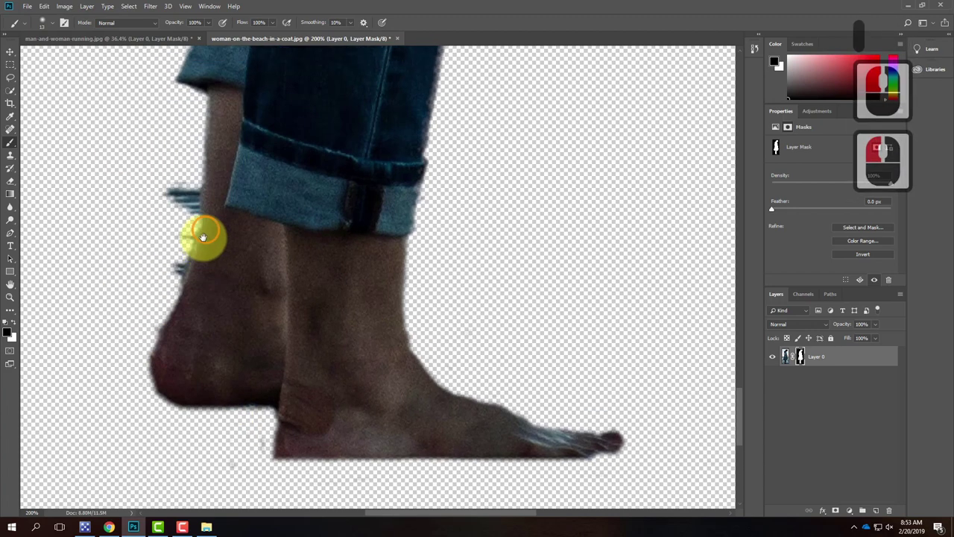
mouse_move(184, 237)
left_mouse_down()
mouse_move(183, 279)
mouse_move(162, 335)
left_mouse_up()
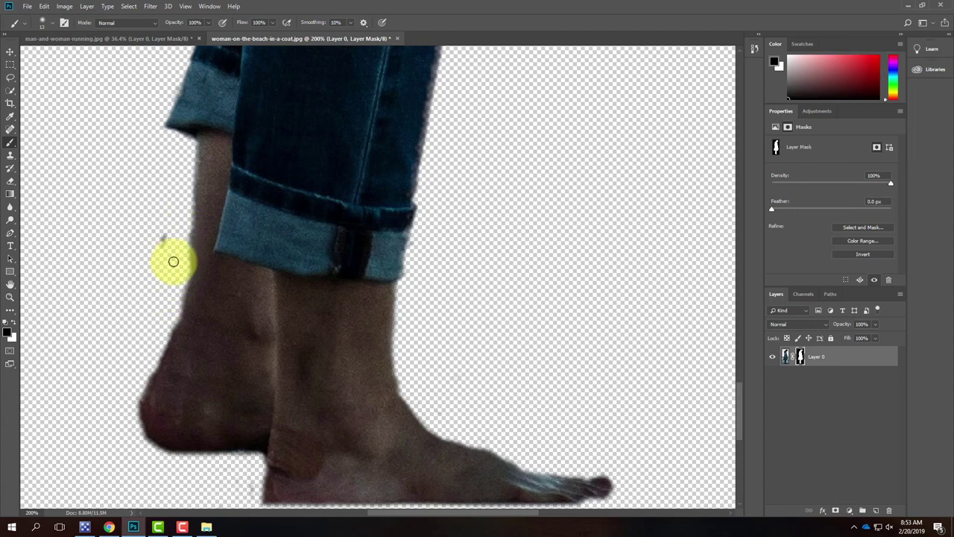
mouse_move(164, 242)
left_mouse_down()
mouse_move(158, 220)
mouse_move(223, 196)
left_mouse_up()
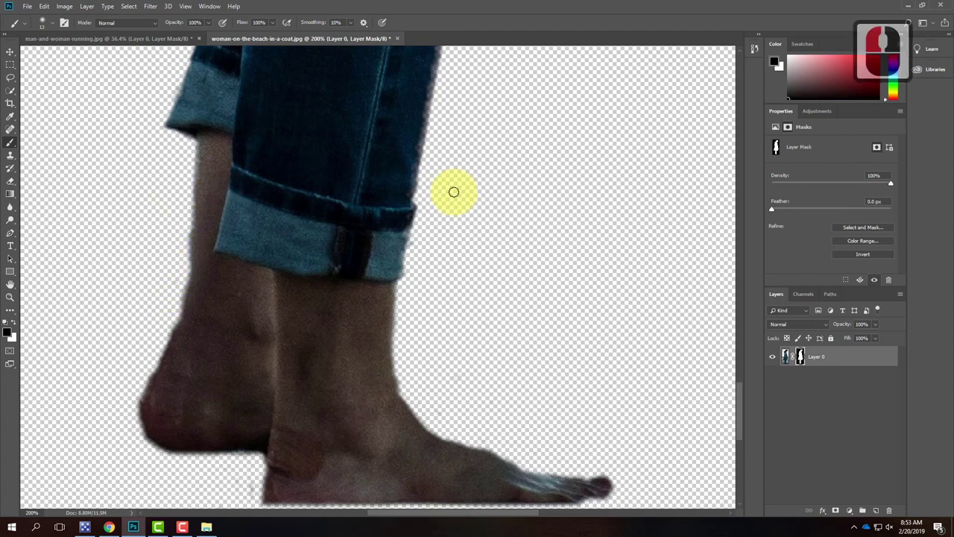
Step: Fit the whole cutout in view and open the Save for Web (Legacy) export
key("ctrl+0")
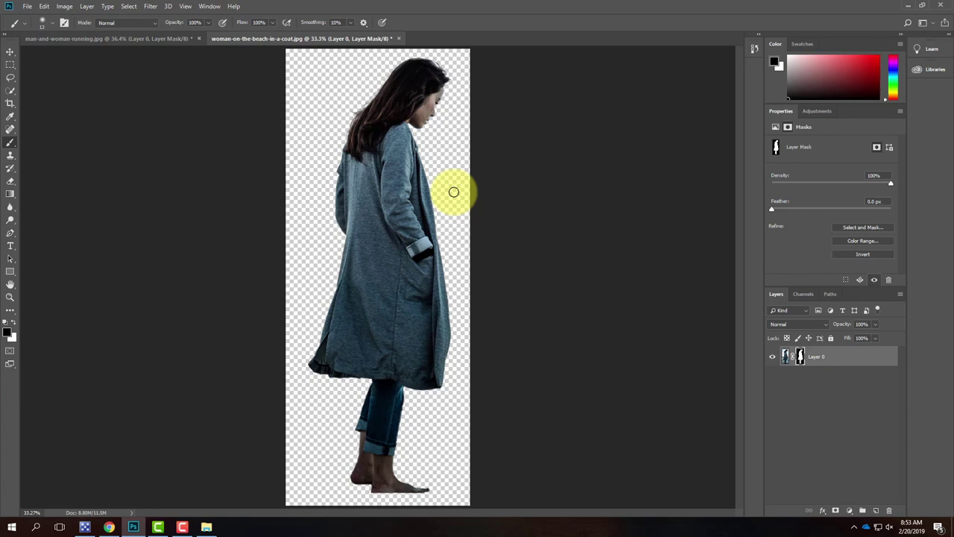
left_click(30, 8)
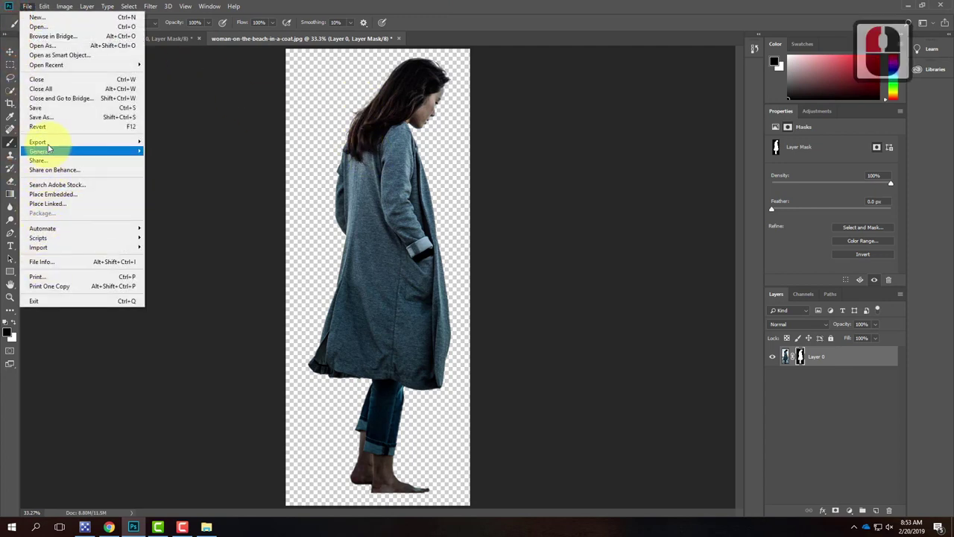
mouse_move(45, 142)
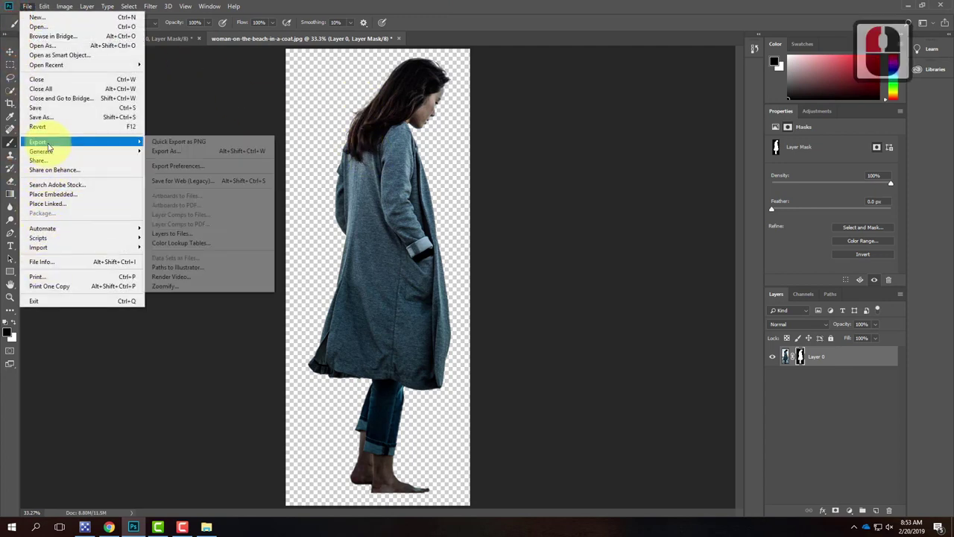
left_click(213, 181)
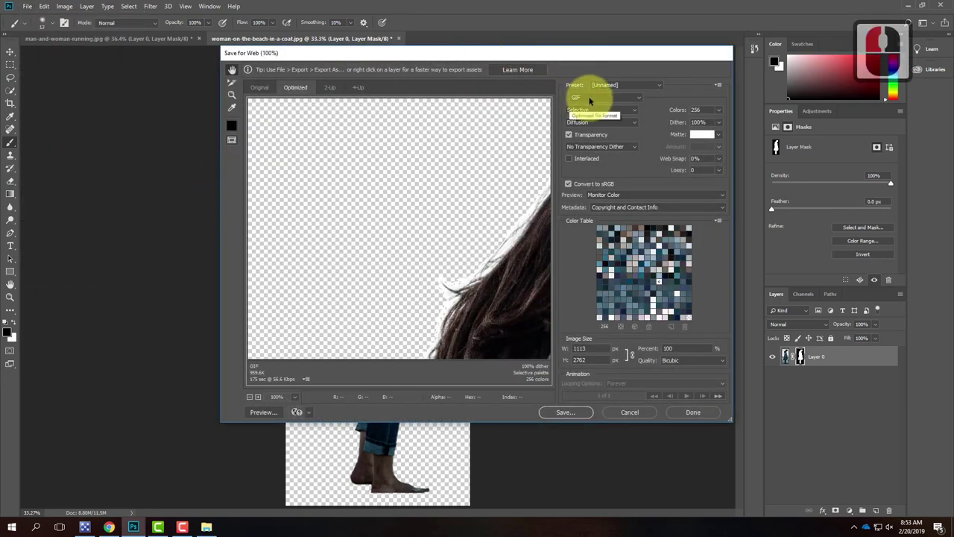
Step: Try JPEG as the export format and check how the background looks in the preview
left_click(589, 99)
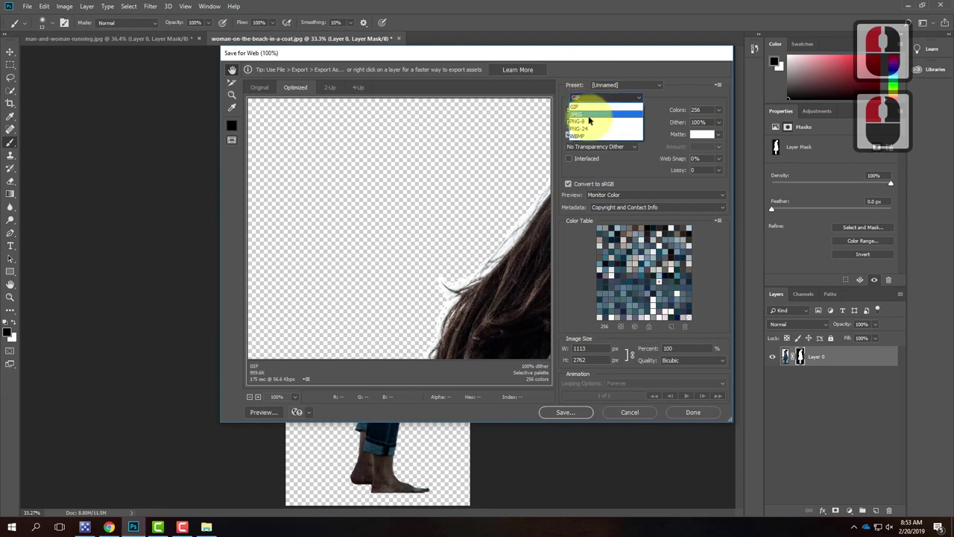
left_click(589, 115)
left_click(348, 293)
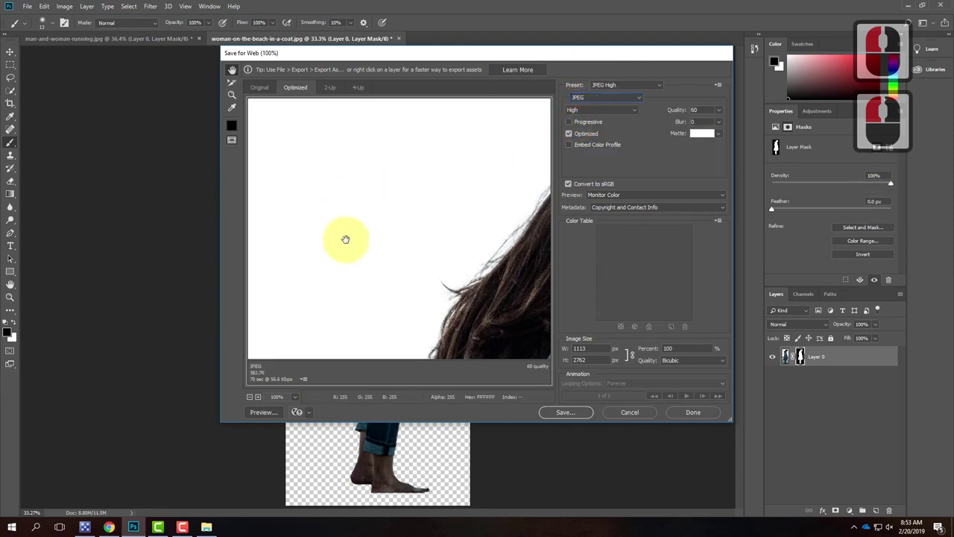
Step: Set the export format to PNG-24 with transparency and proceed to saving the file
left_click(606, 98)
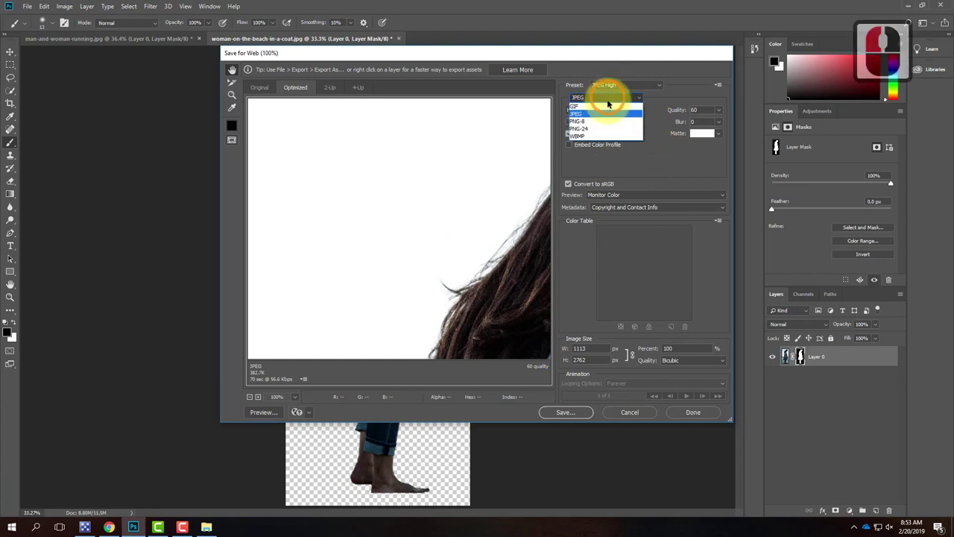
left_click(582, 128)
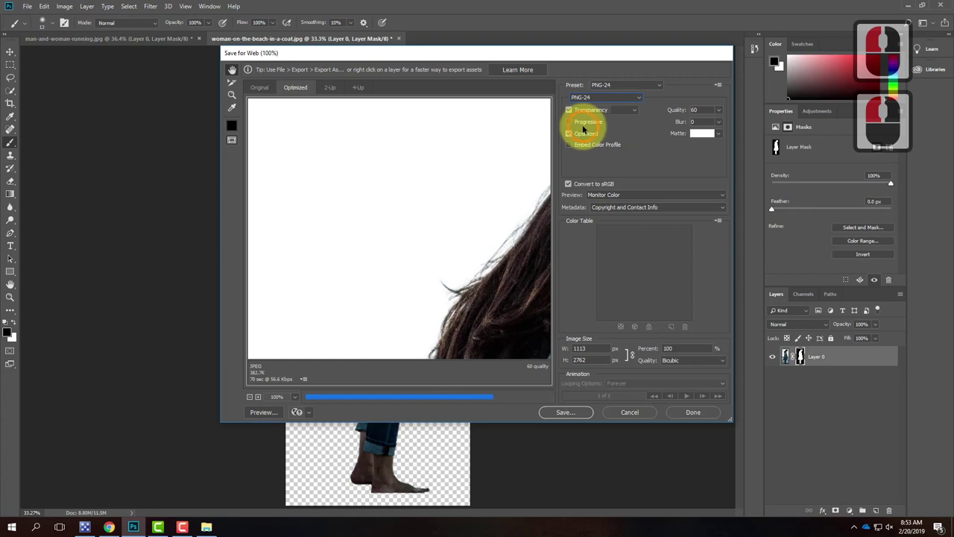
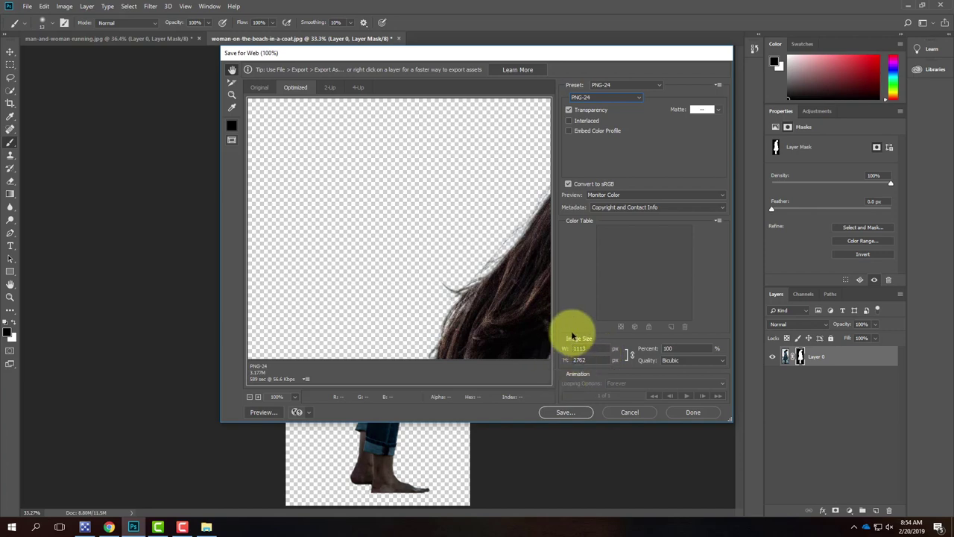
left_click(564, 412)
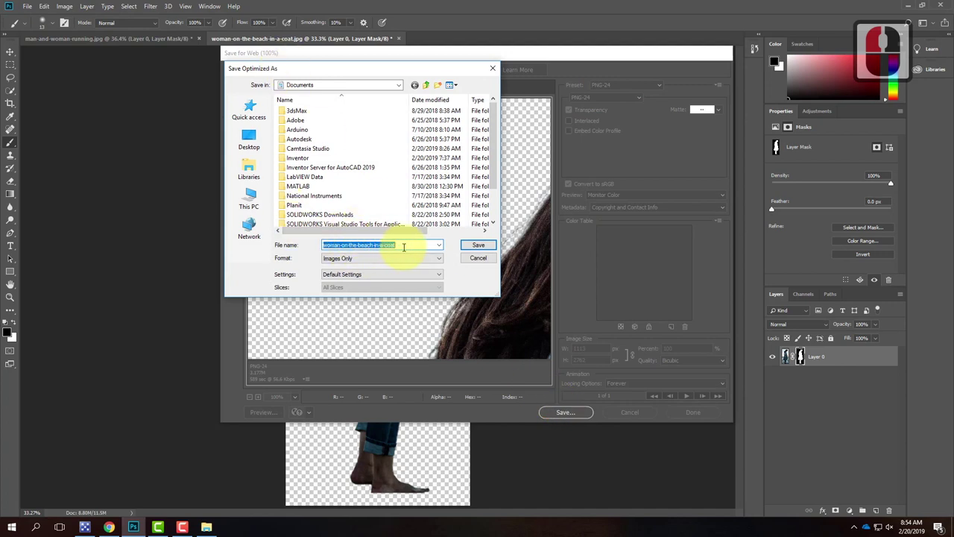
Step: Choose the OneDrive folder Live Demonstrations > Live - A135 Exercises > Ex107 > Ex107 - Cutouts as the save location
left_click(302, 84)
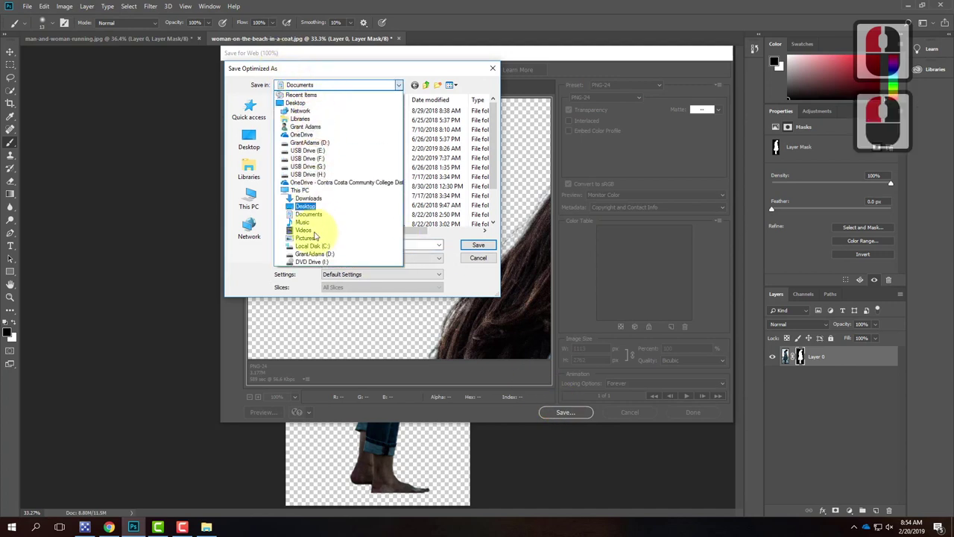
left_click(305, 182)
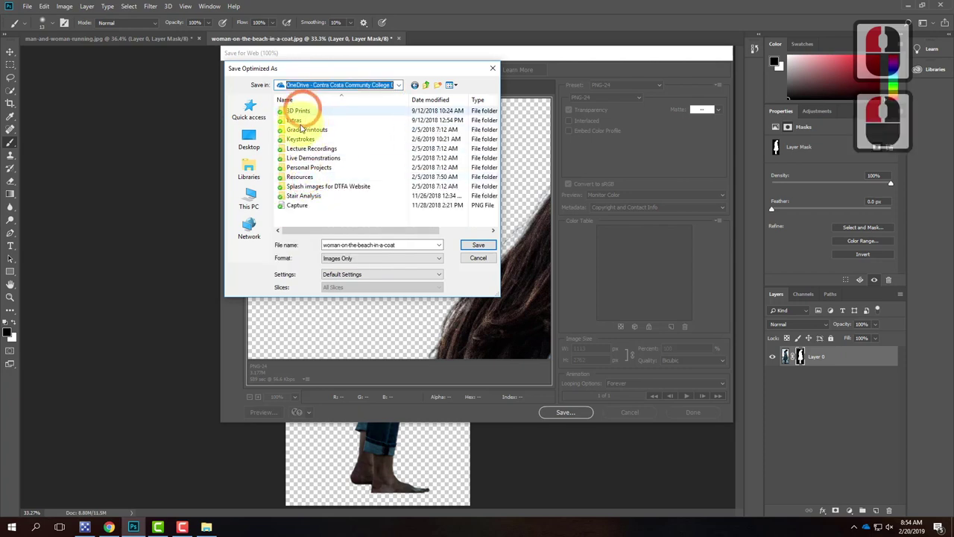
double_click(299, 158)
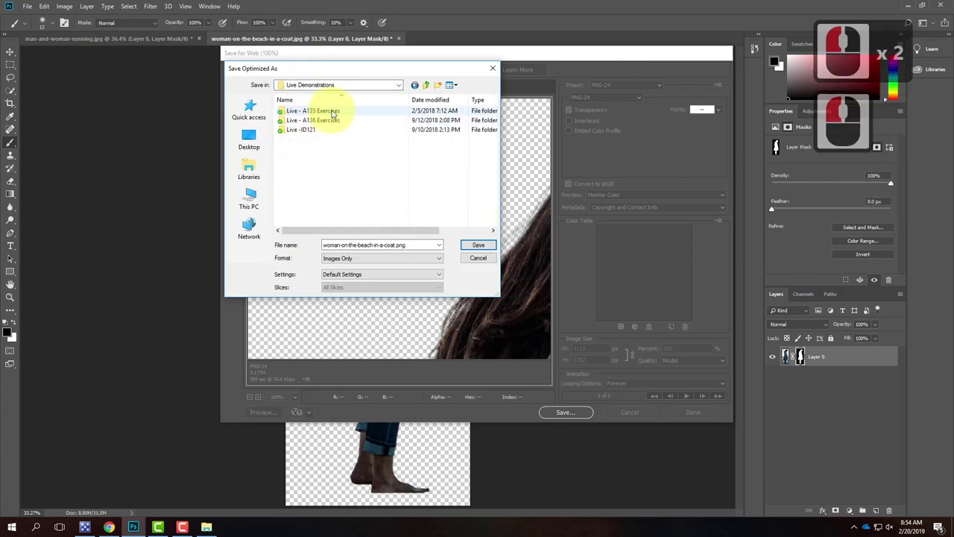
double_click(333, 111)
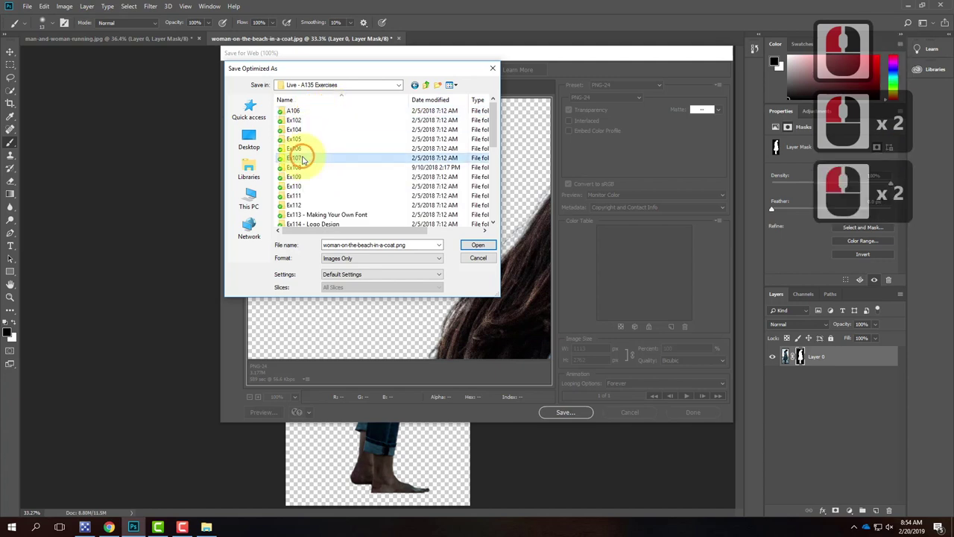
double_click(298, 160)
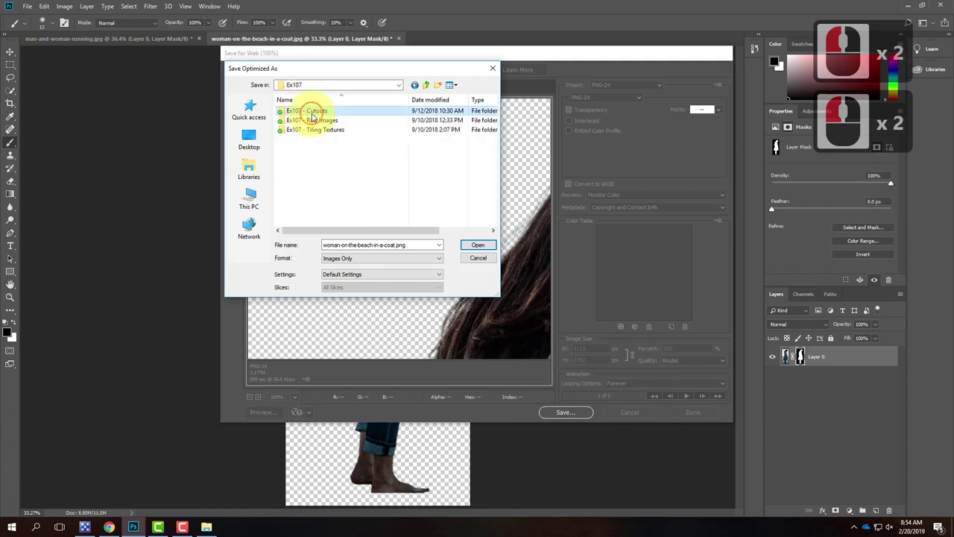
double_click(312, 110)
Step: Name the export woman-on-the-beach-in-a-coat_color.png and save it
double_click(390, 245)
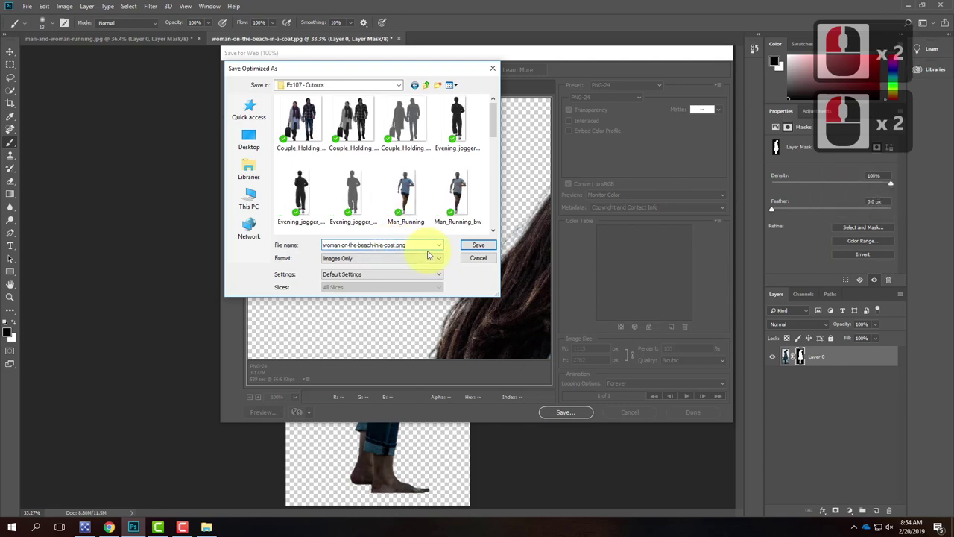
key("Left")
key("Right")
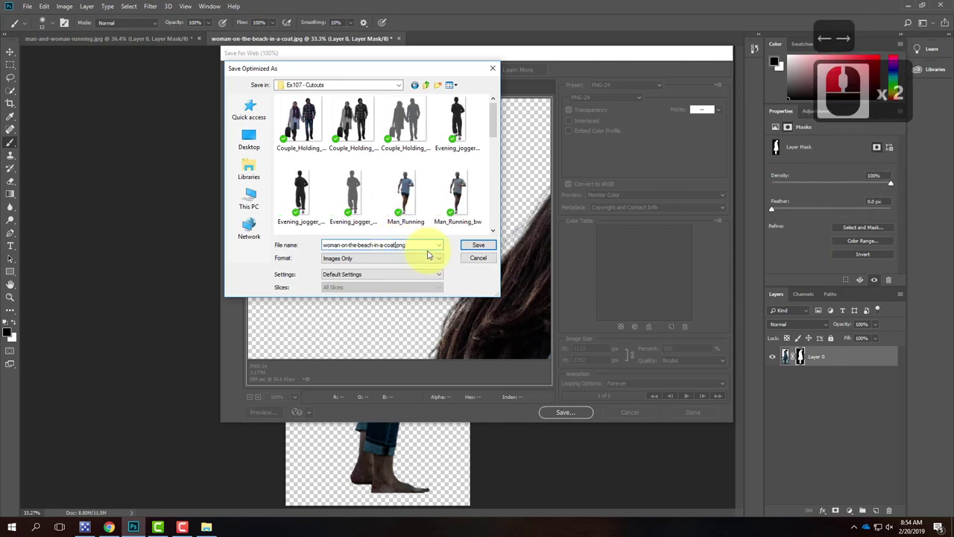
type("_color")
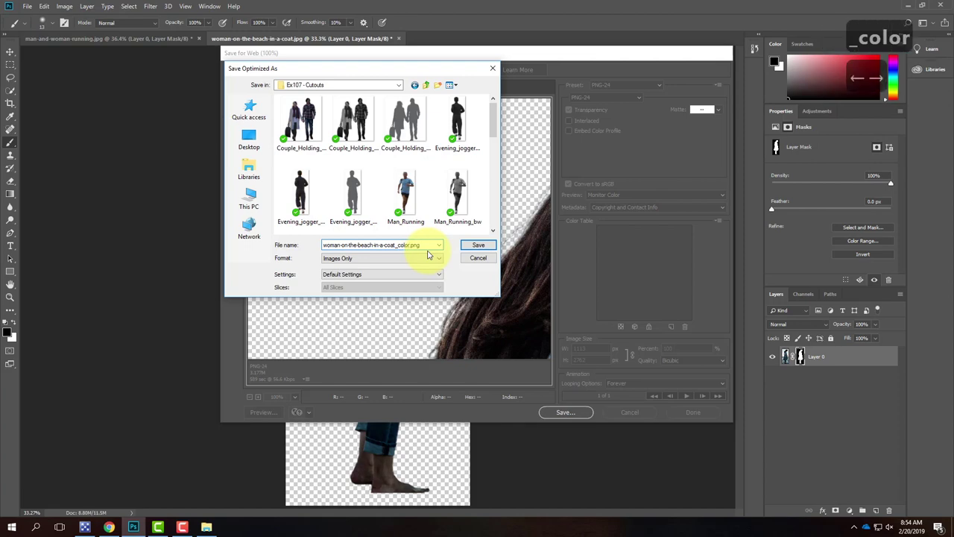
left_click(474, 248)
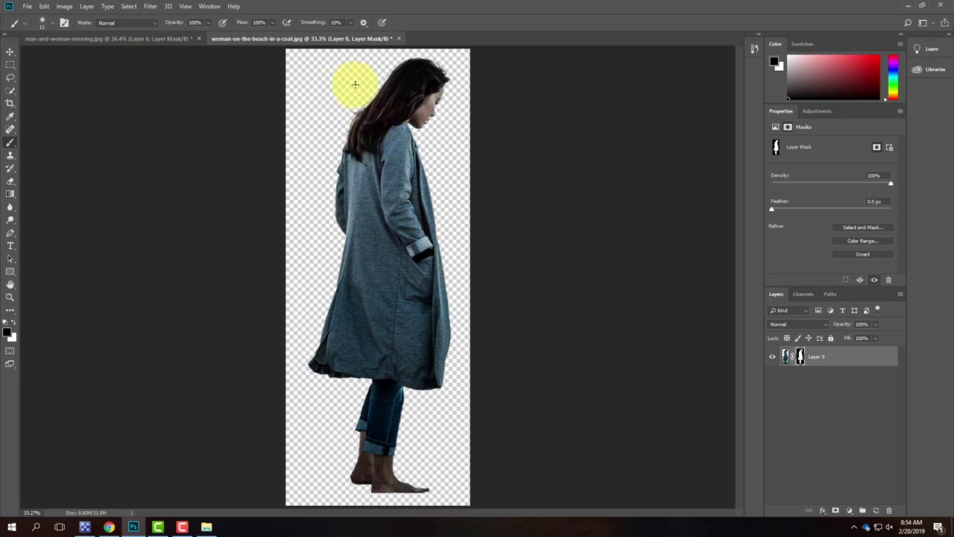
Step: Add a Channel Mixer adjustment layer above the cutout with its default name and enable Monochrome
left_click(87, 6)
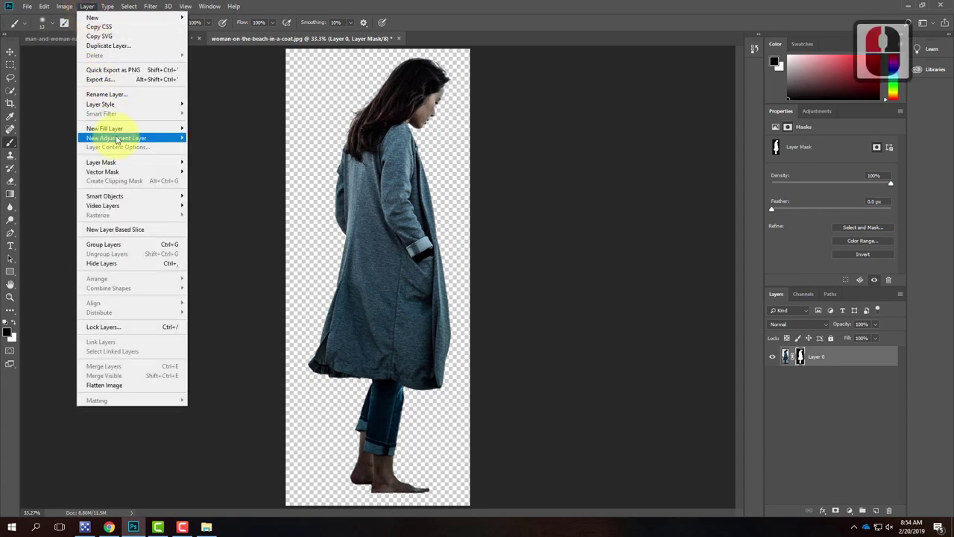
mouse_move(128, 139)
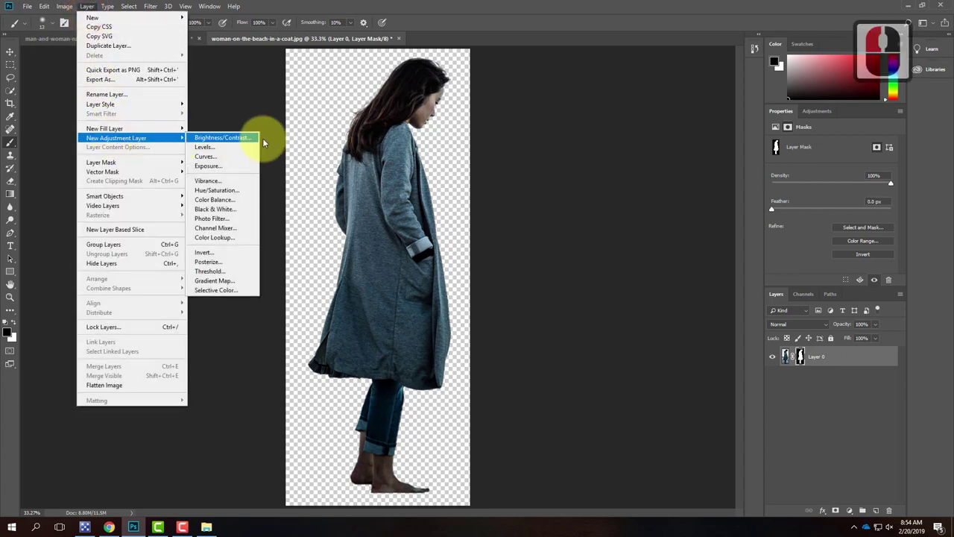
left_click(227, 231)
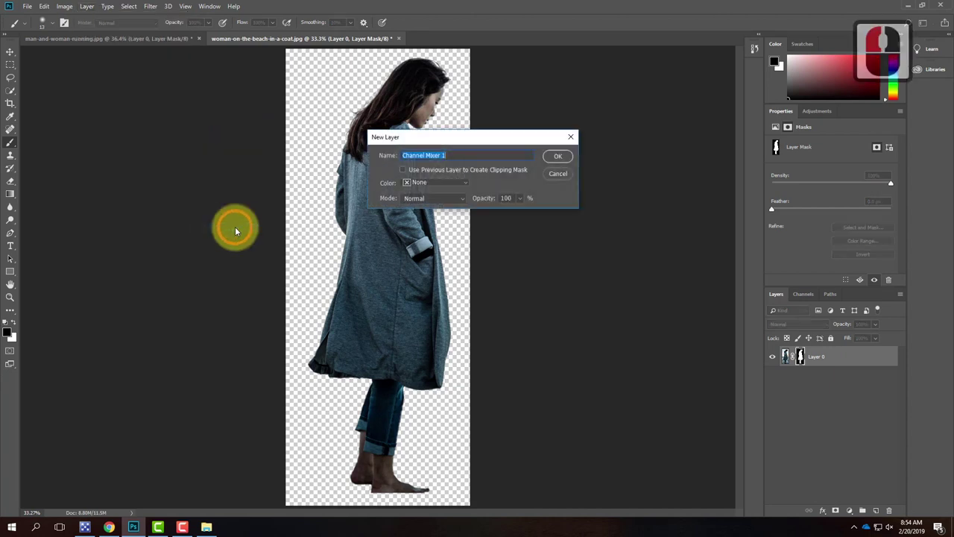
left_click(559, 157)
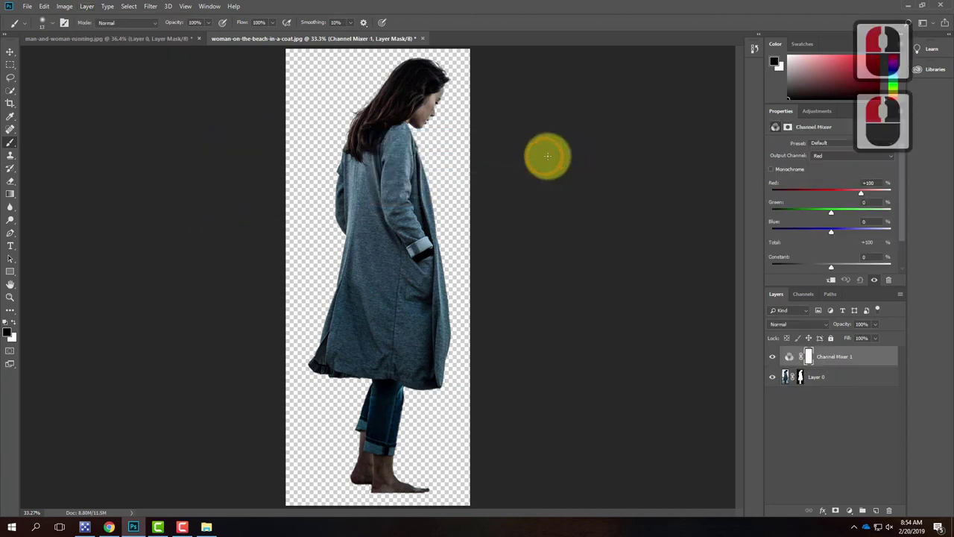
left_click(772, 170)
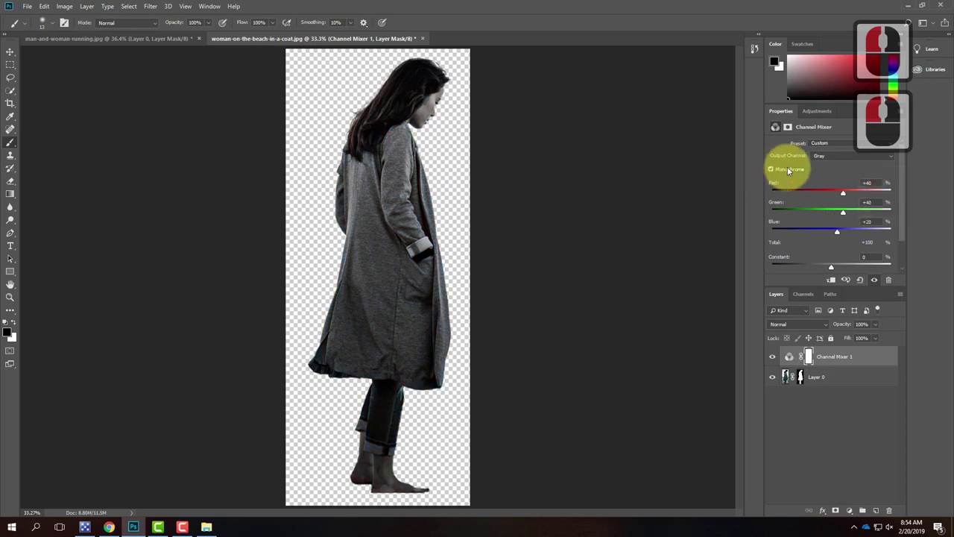
Step: Try the Black & White Infrared (RGB) preset on the Channel Mixer and switch it to Black & White with Blue Filter (RGB)
left_click(832, 147)
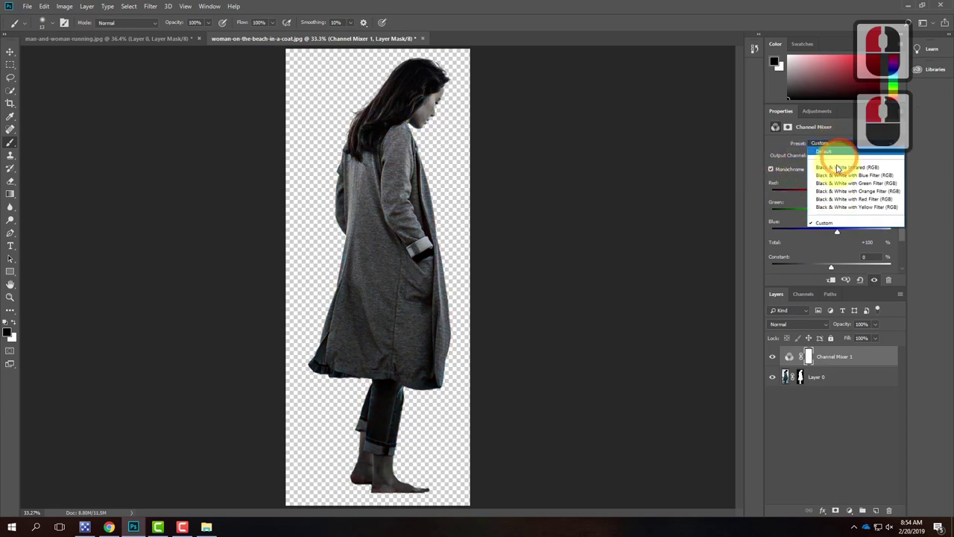
left_click(835, 155)
left_click(833, 146)
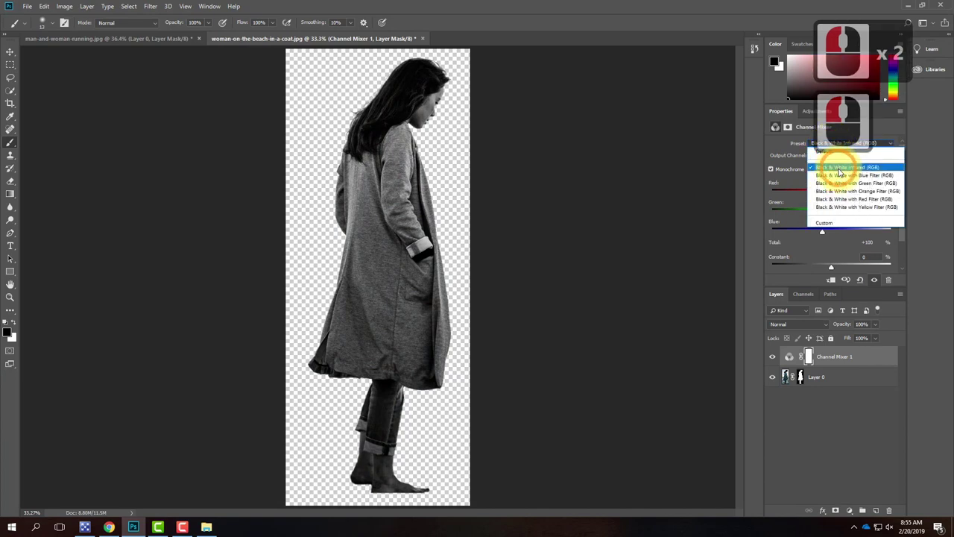
left_click(843, 168)
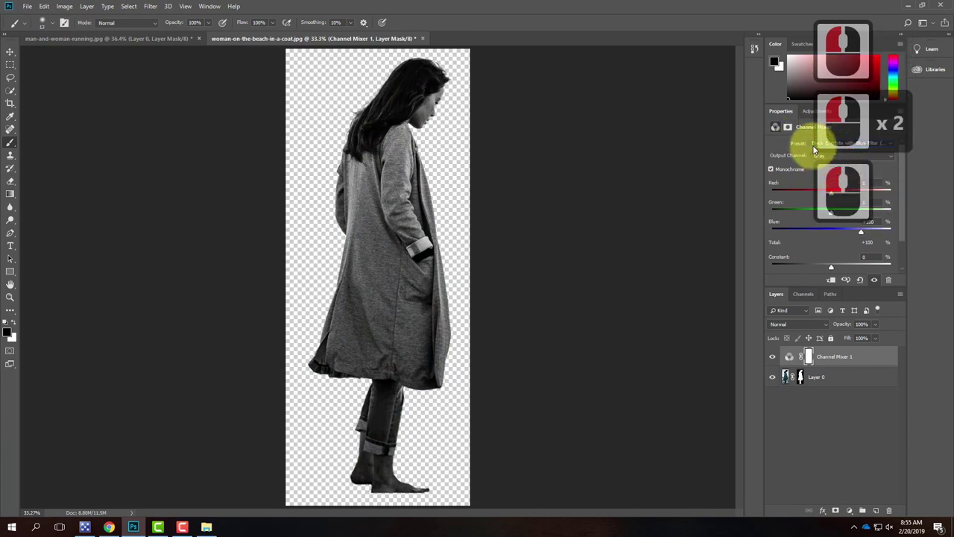
Step: Try the Black & White Channel Mixer presets with Green, Orange, Red and Yellow Filter (RGB) in turn on the cutout
left_click(821, 143)
left_click(833, 184)
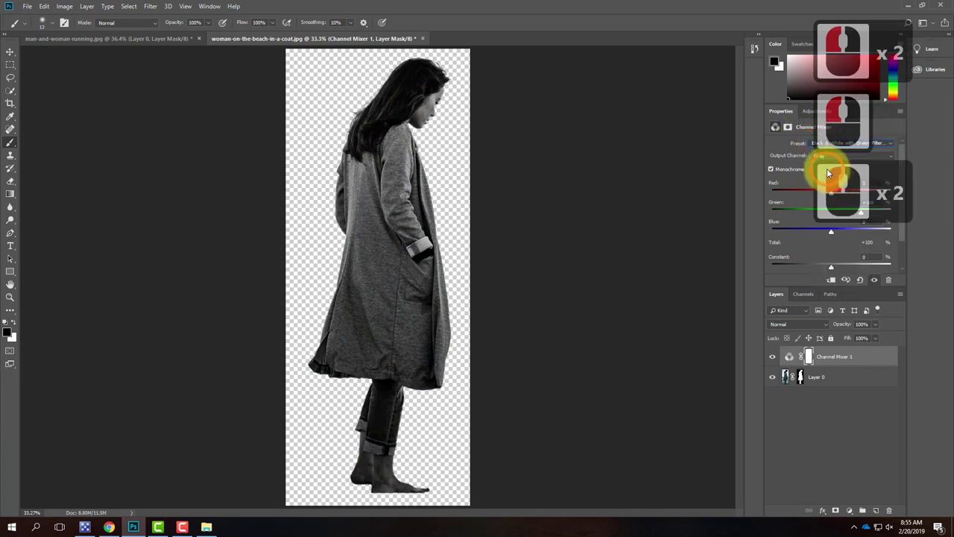
left_click(882, 144)
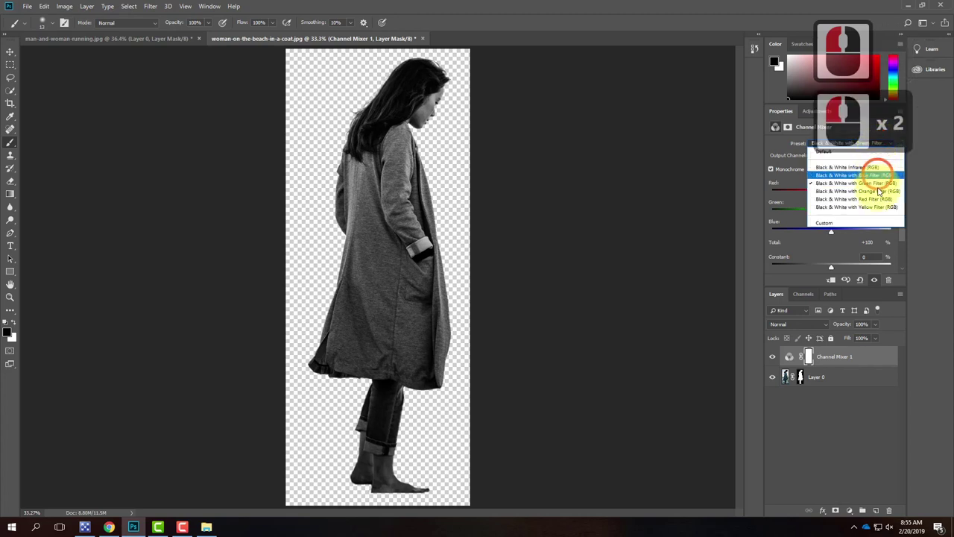
left_click(872, 185)
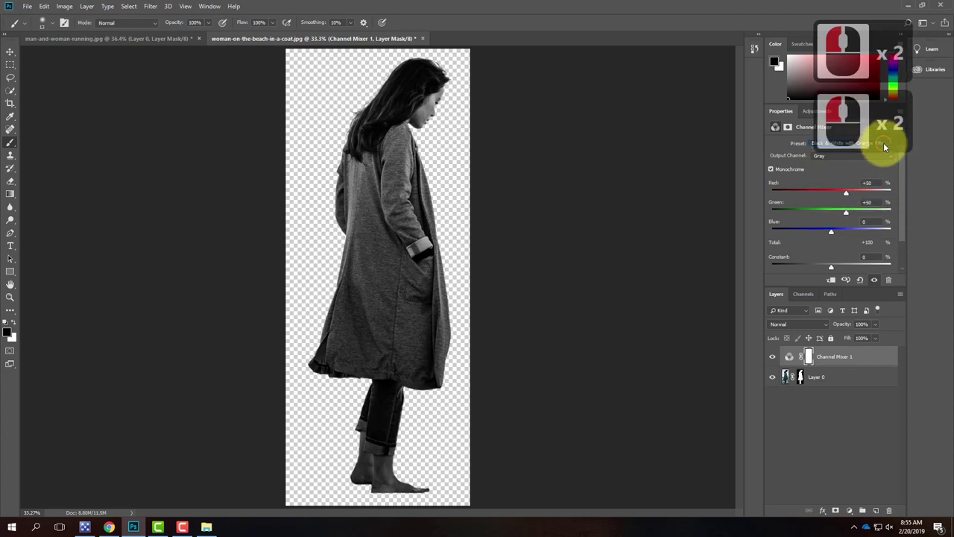
left_click(884, 142)
left_click(876, 201)
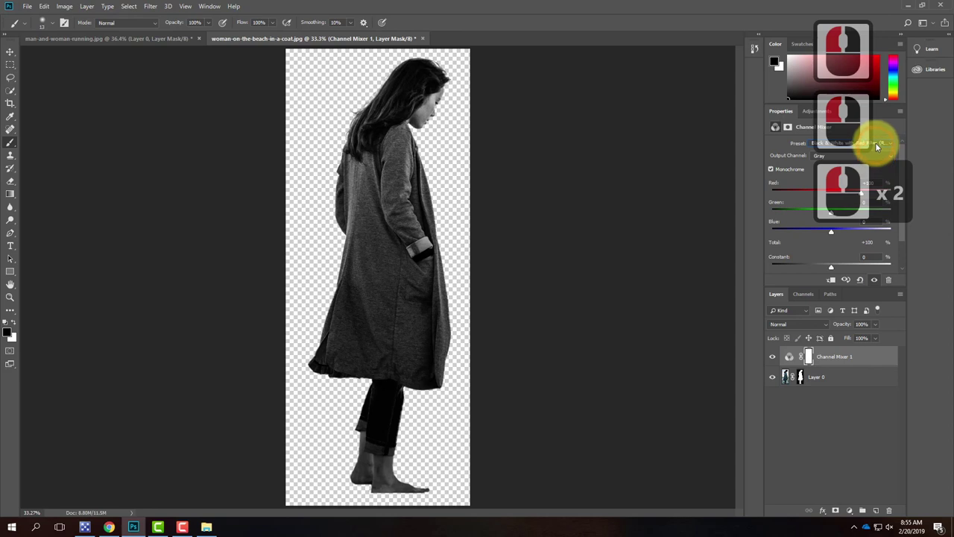
left_click(880, 143)
left_click(882, 208)
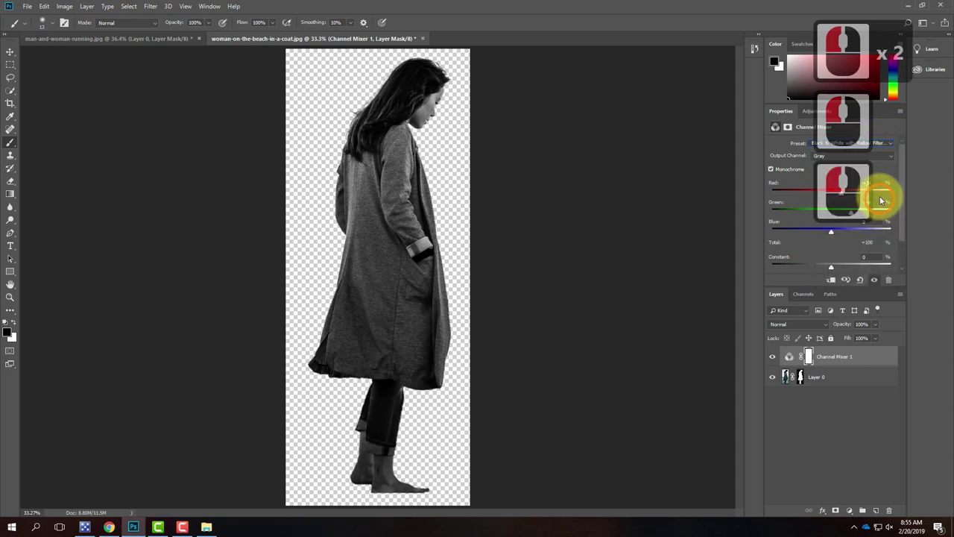
Step: Recheck the Green Filter preset and settle on Black & White with Blue Filter (RGB) for the Channel Mixer
left_click(882, 142)
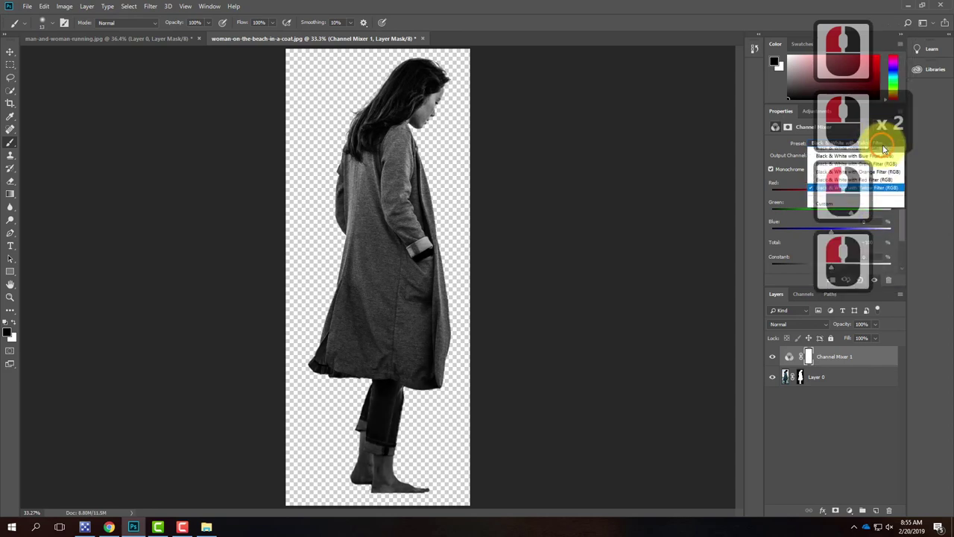
left_click(878, 183)
left_click(882, 151)
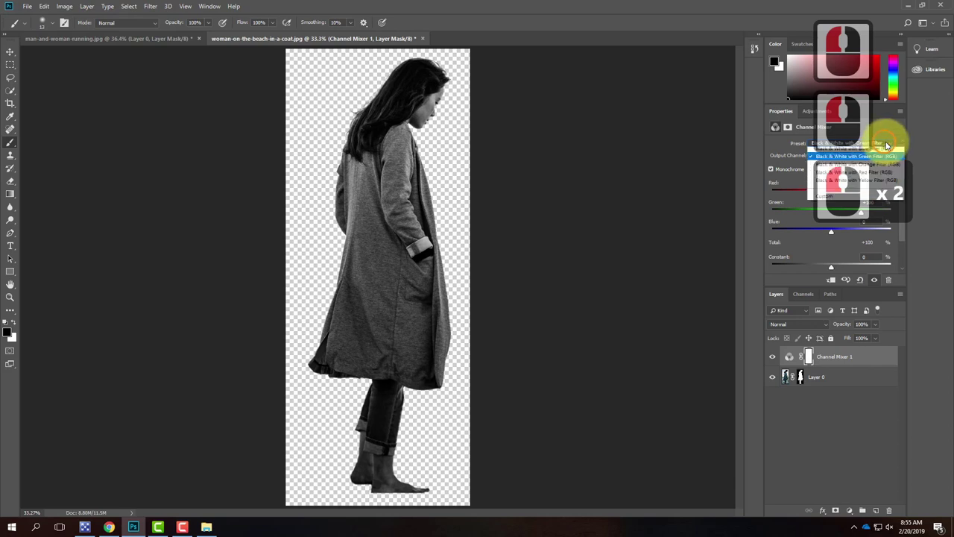
left_click(875, 179)
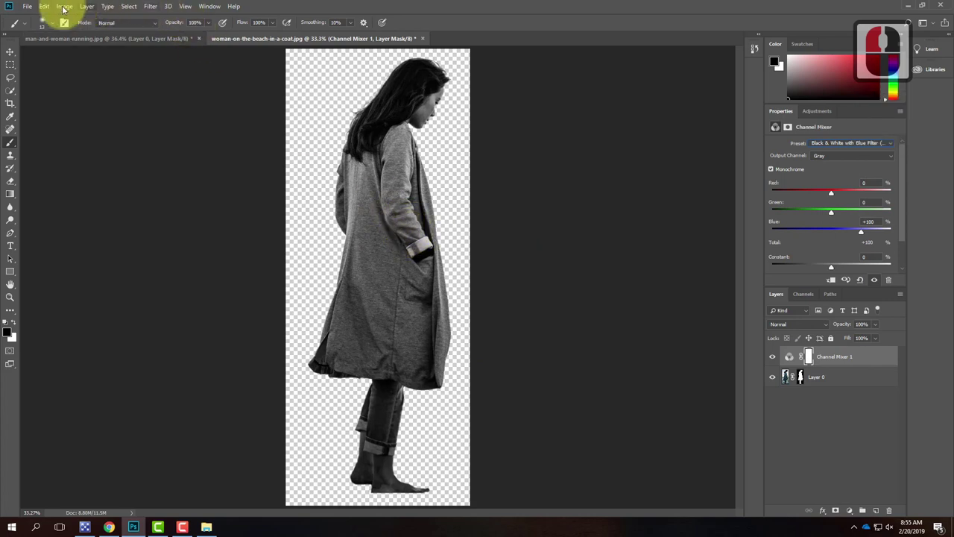
Step: Save the black-and-white cutout for web as a transparent PNG-24 named woman-on-the-beach-in-a-coat_bw in the Ex107 - Cutouts folder
left_click(27, 6)
mouse_move(71, 142)
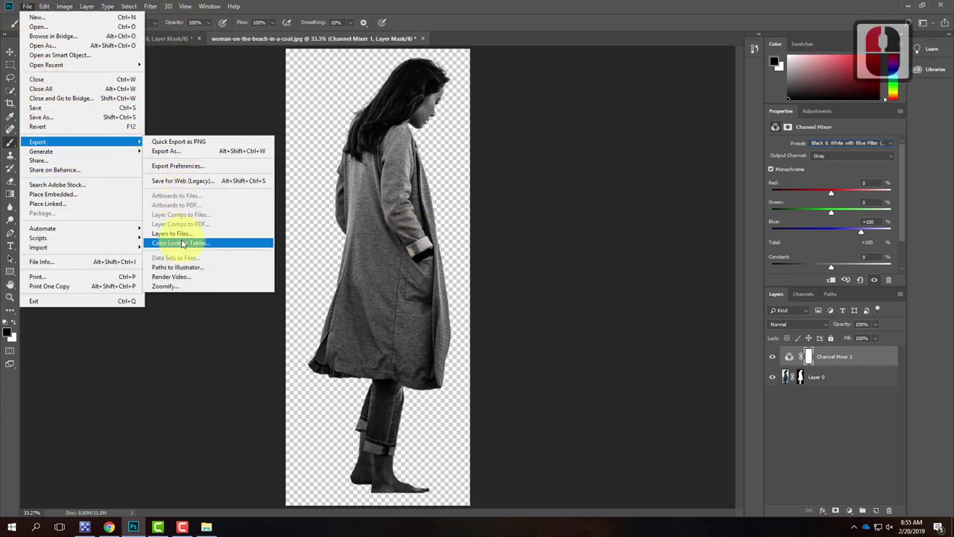
left_click(183, 180)
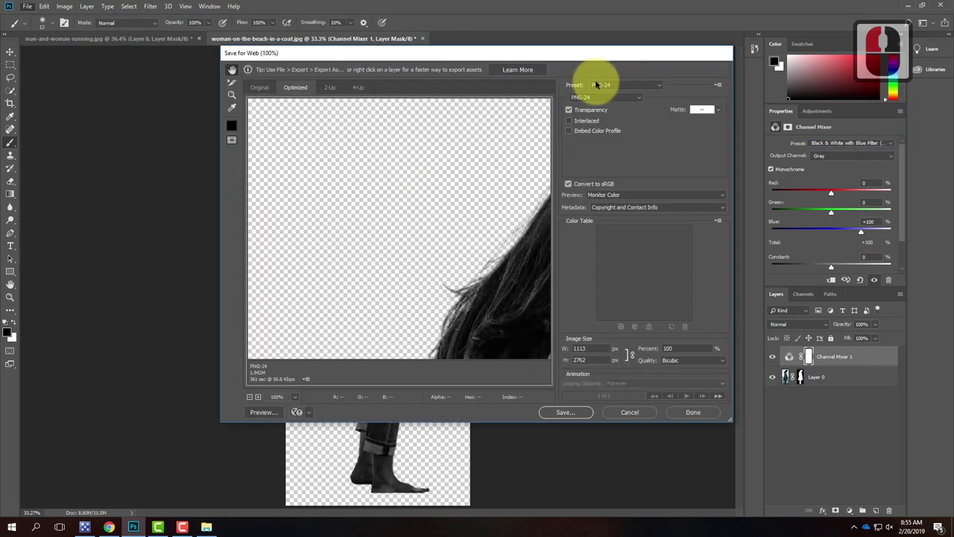
left_click(569, 412)
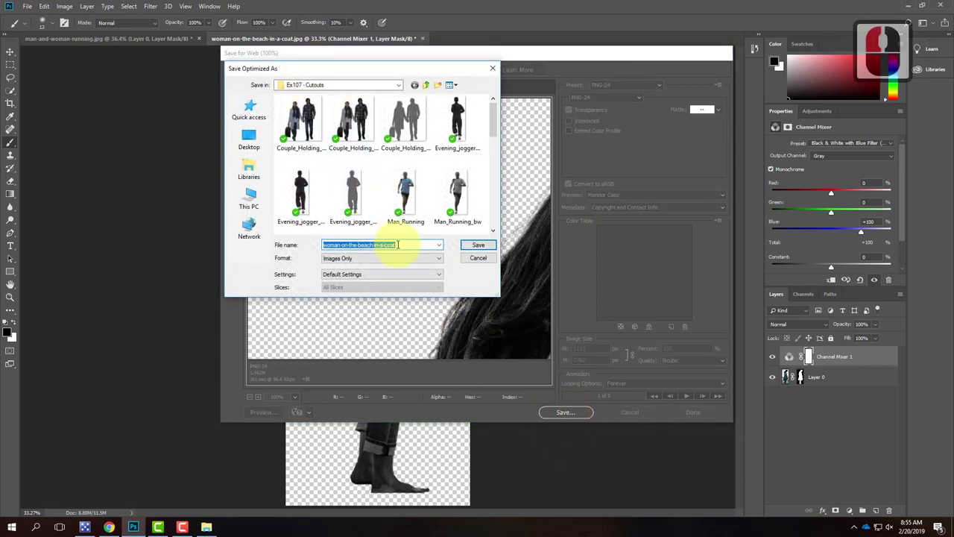
left_click(402, 245)
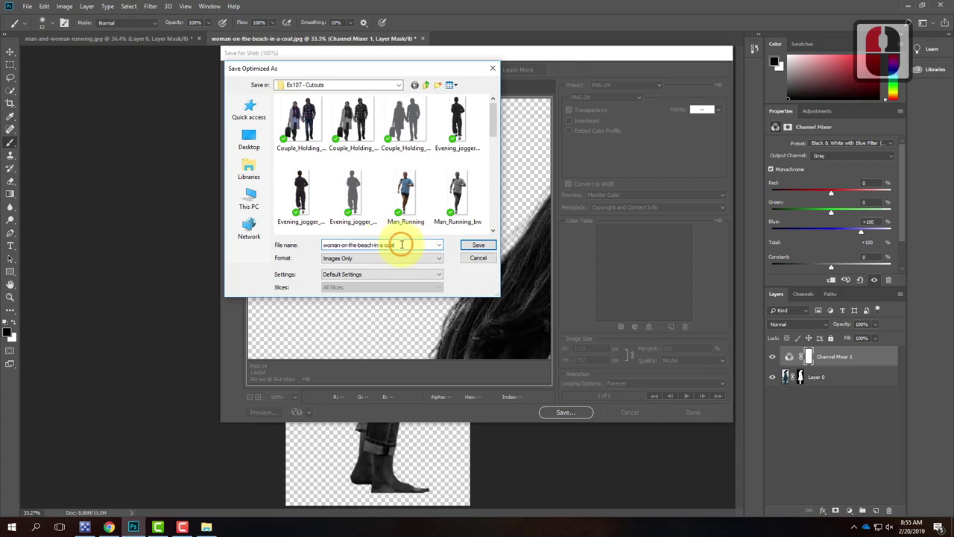
type("_")
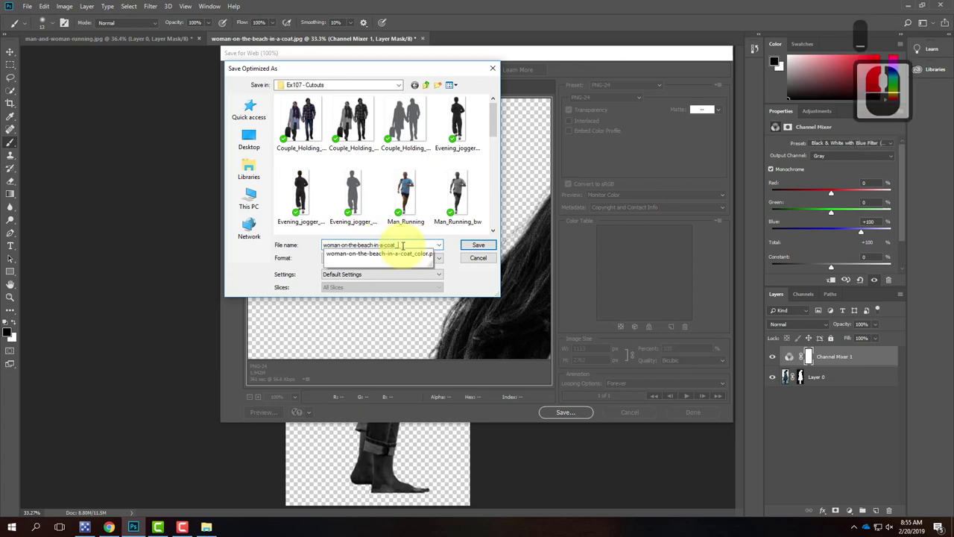
type("bw")
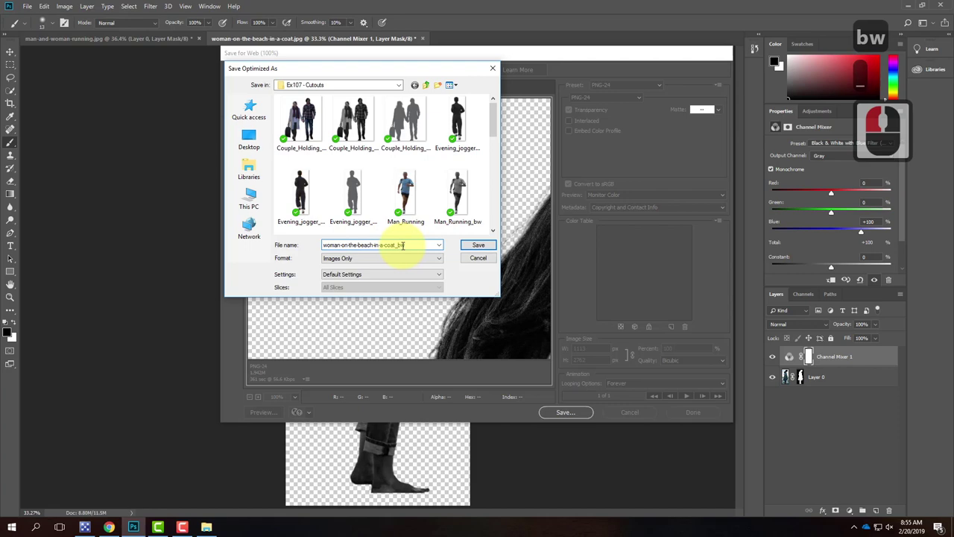
left_click(478, 245)
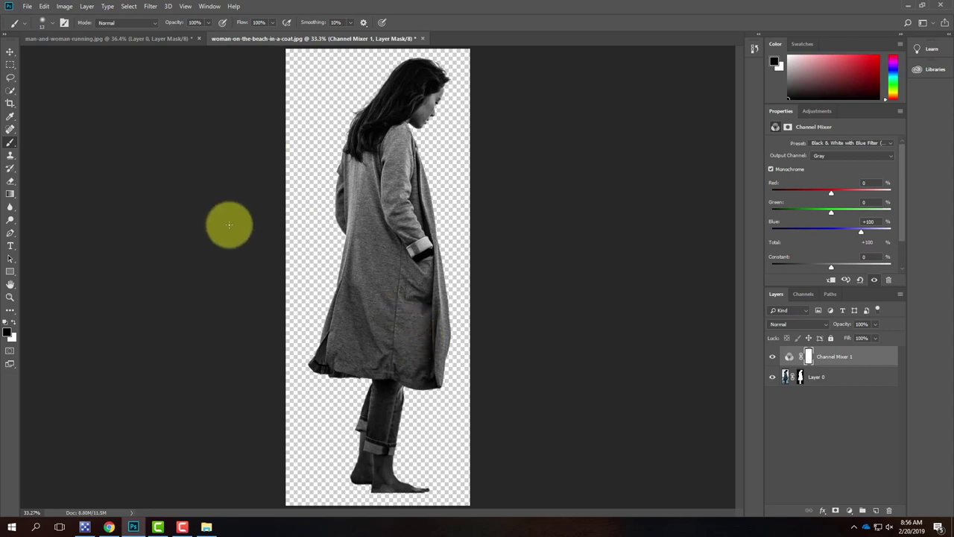
Step: Add a new empty layer above the Channel Mixer adjustment and select it
left_click(877, 511)
left_click(86, 6)
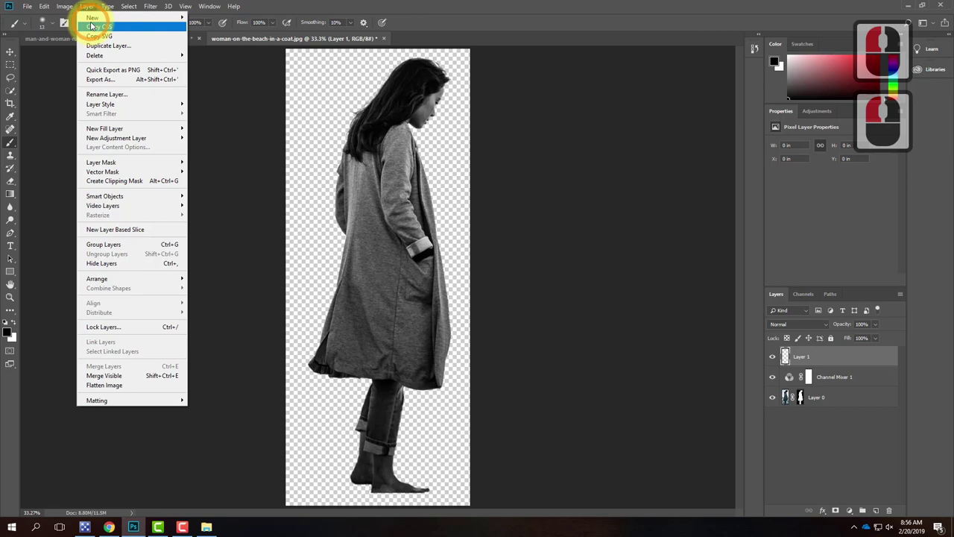
left_click(90, 7)
left_click(91, 7)
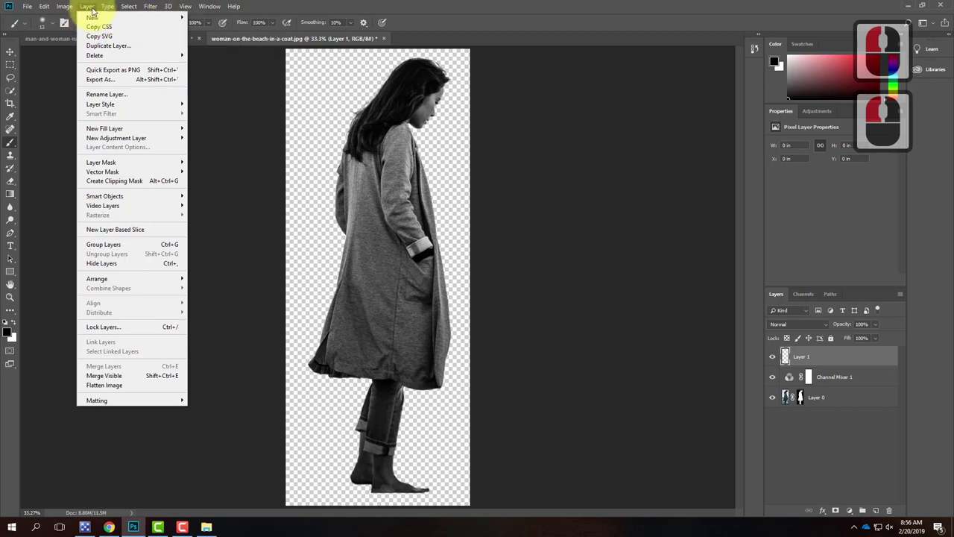
left_click(91, 8)
left_click(808, 356)
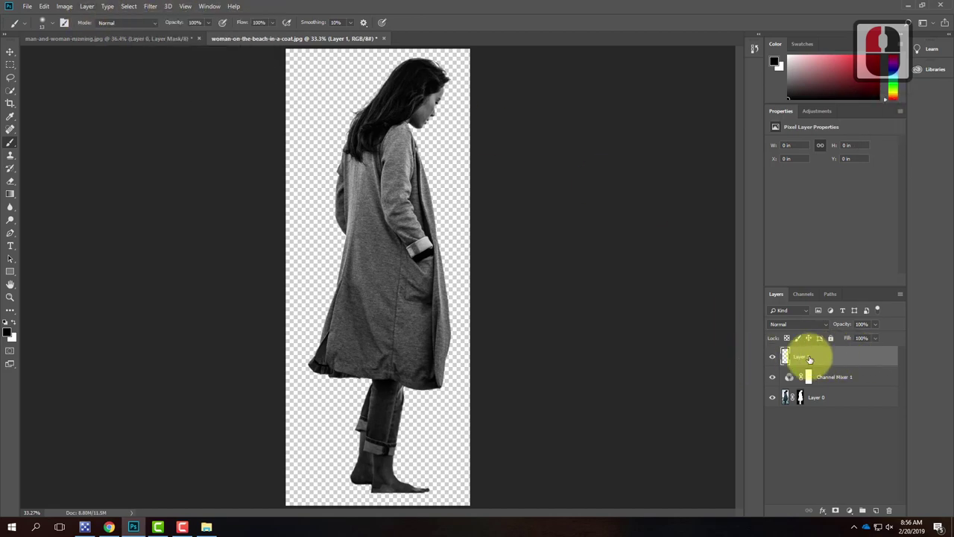
Step: Set the foreground colour to a dark gray of C 0, M 0, Y 0, K 75 percent
left_click(11, 141)
left_click(8, 321)
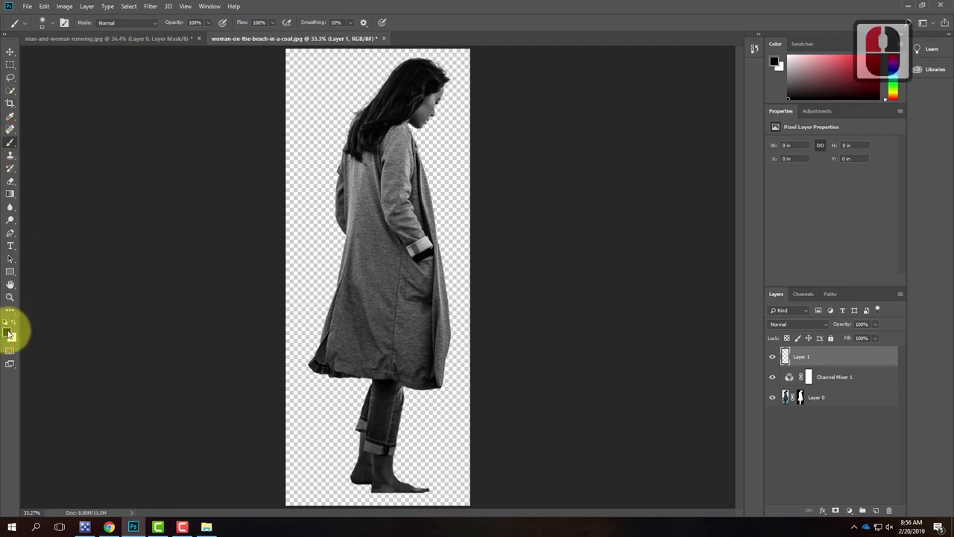
left_click(10, 334)
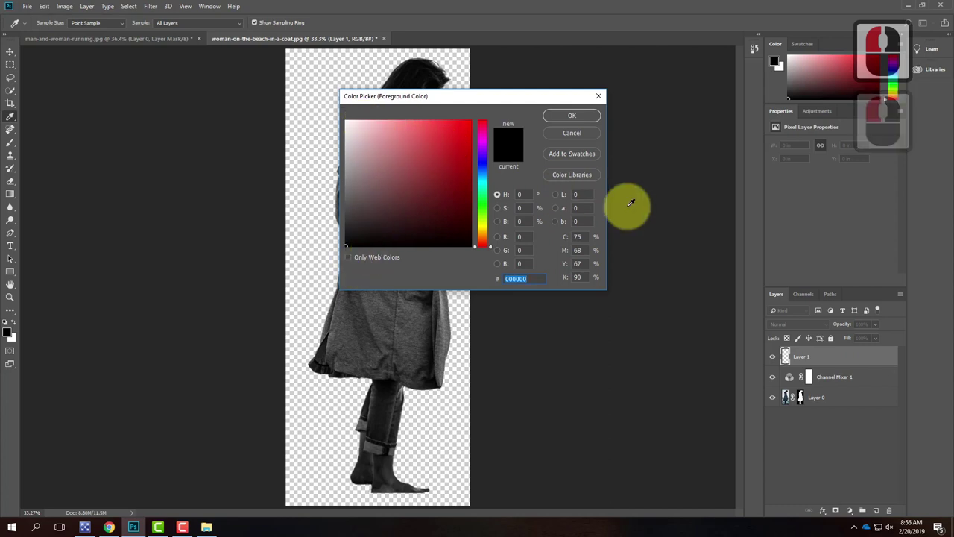
left_click(563, 236)
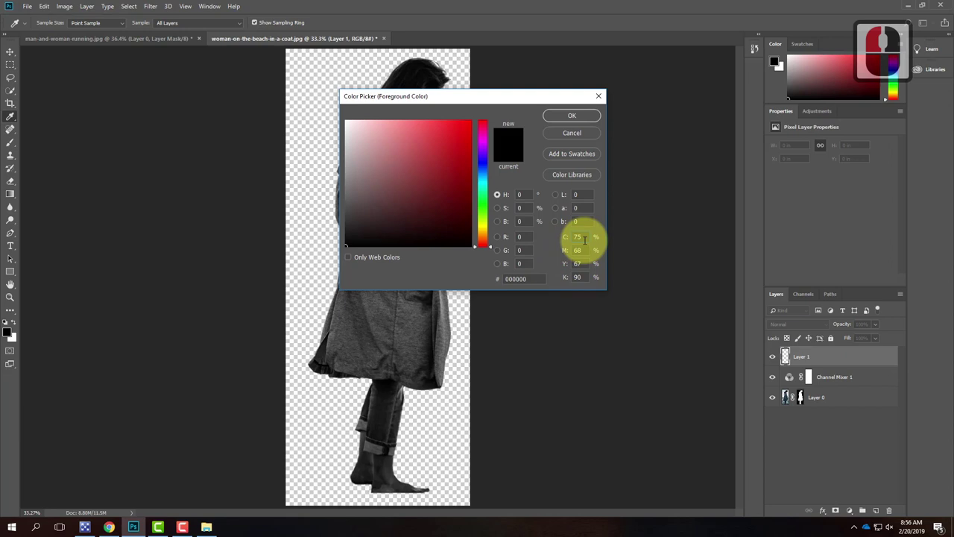
type("0")
key("Tab")
type("0")
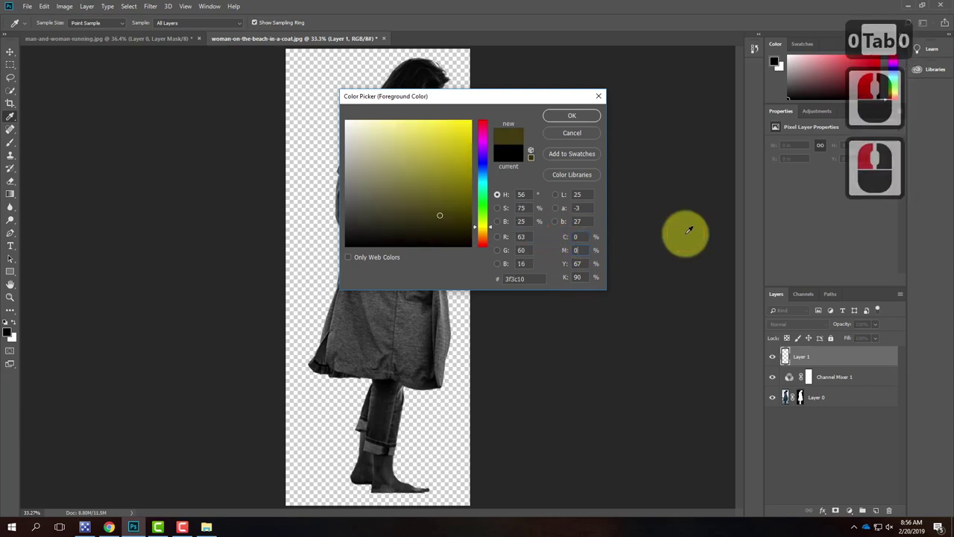
key("Tab")
type("0")
key("Tab")
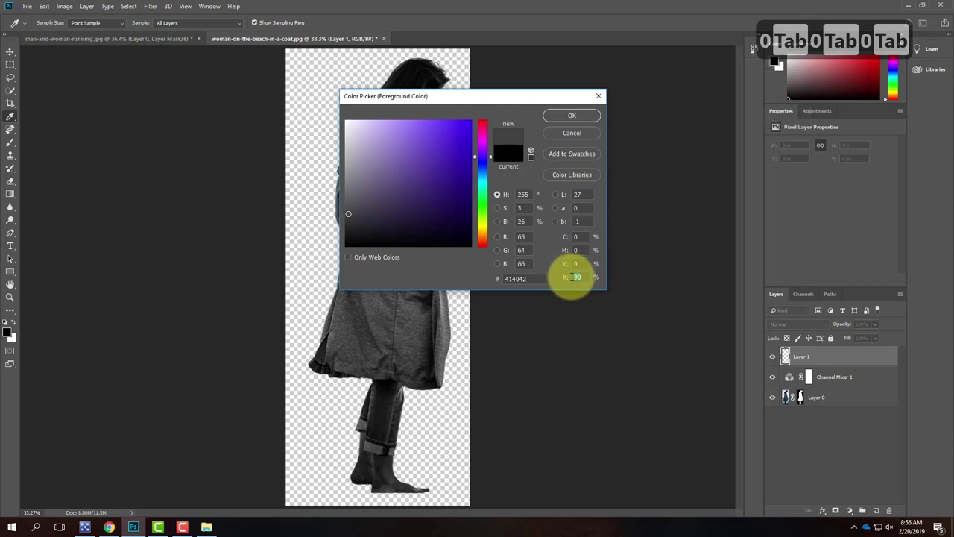
type("75")
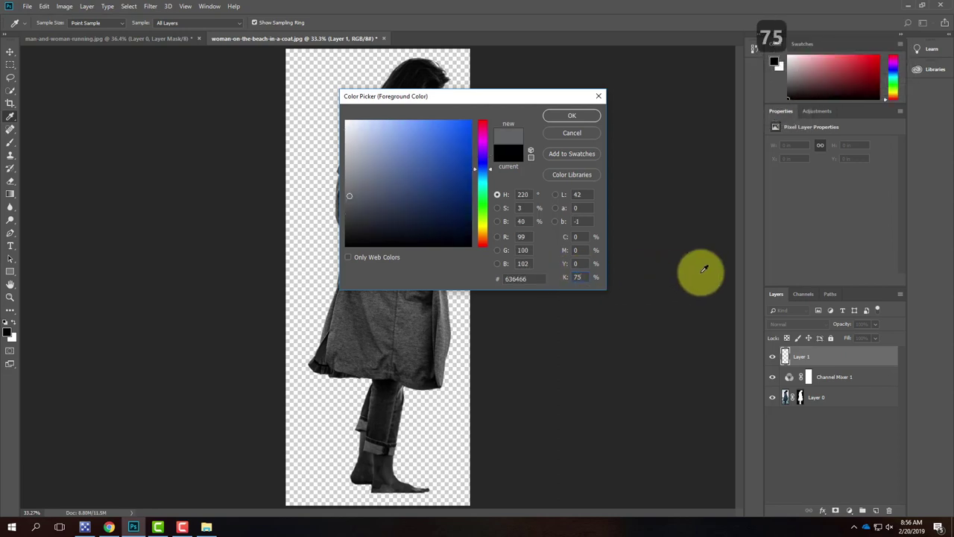
left_click(580, 278)
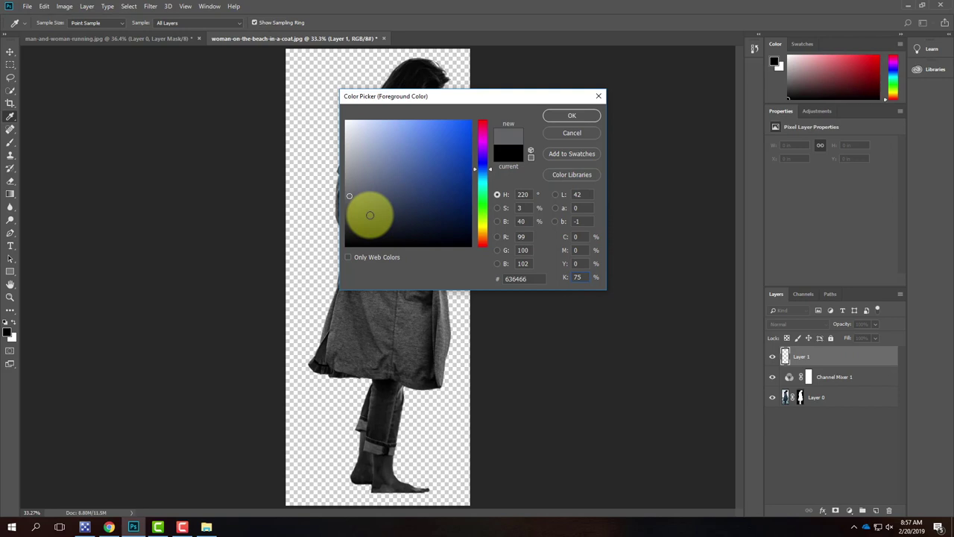
left_click(572, 116)
Step: Paint the entire canvas gray on the new top layer using a 291 px Brush with 0% hardness
key("b")
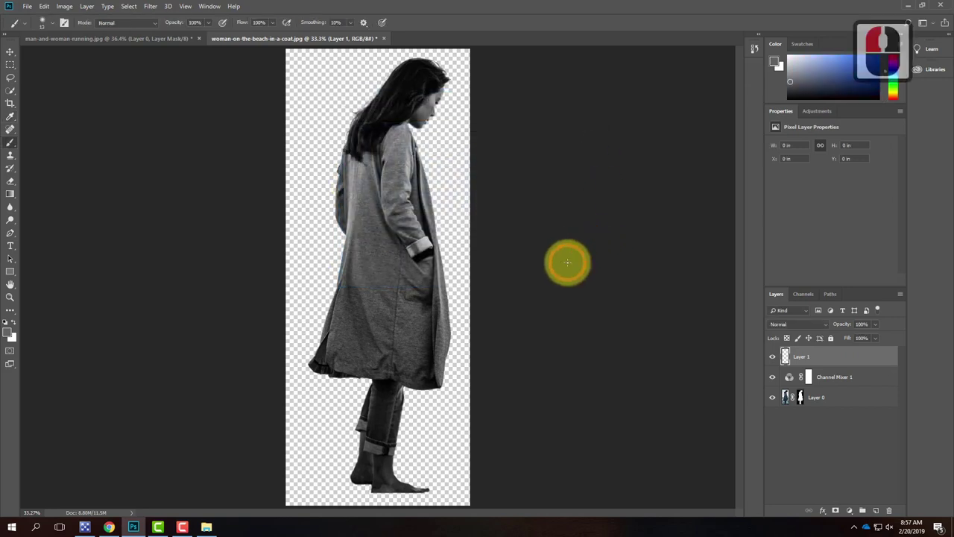
left_click(50, 23)
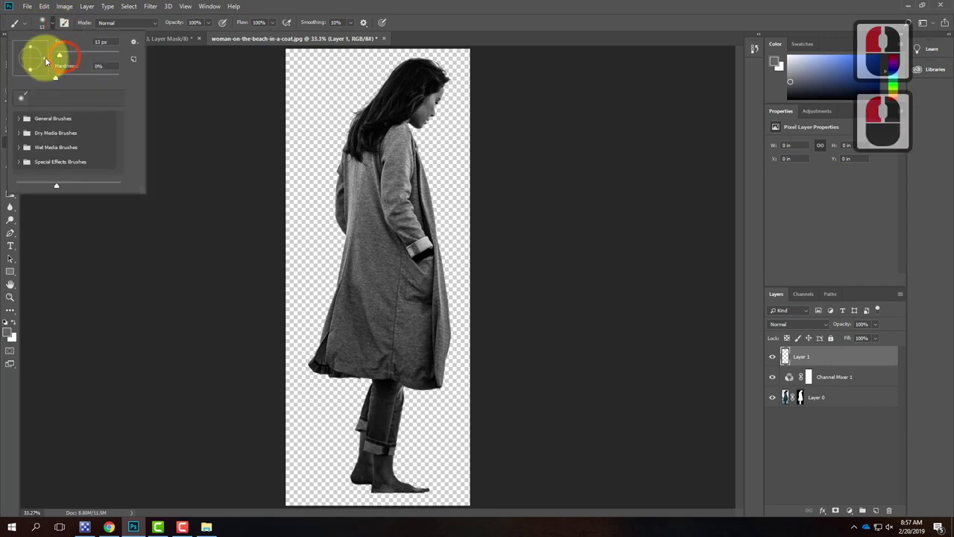
left_click_drag(58, 58, 105, 56)
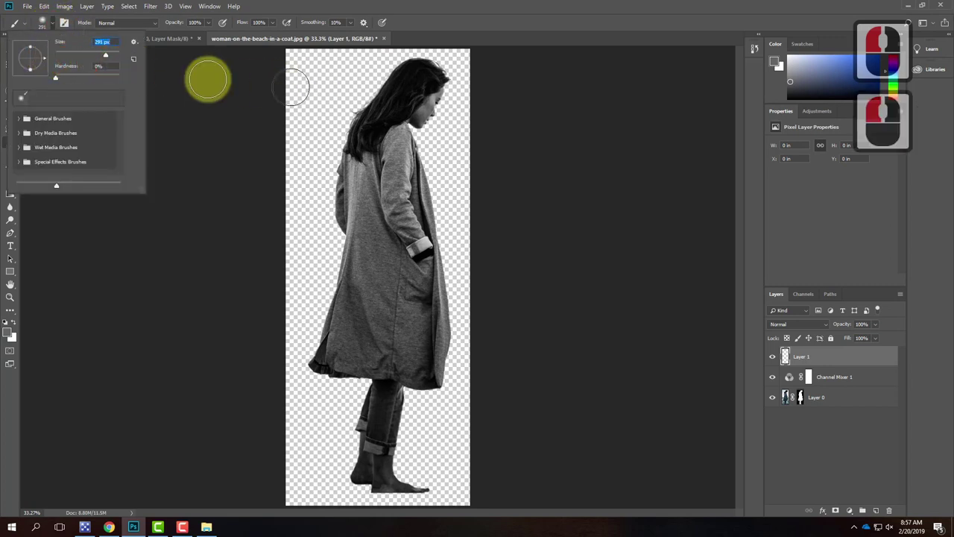
left_click(58, 26)
mouse_move(405, 89)
left_mouse_down()
mouse_move(273, 82)
mouse_move(489, 67)
mouse_move(124, 68)
mouse_move(336, 90)
mouse_move(96, 149)
mouse_move(515, 167)
mouse_move(156, 244)
mouse_move(487, 300)
mouse_move(492, 332)
mouse_move(249, 403)
mouse_move(248, 446)
left_mouse_up()
mouse_move(466, 433)
left_mouse_down()
mouse_move(200, 475)
mouse_move(546, 496)
mouse_move(350, 503)
mouse_move(481, 445)
mouse_move(399, 492)
mouse_move(441, 522)
mouse_move(475, 492)
mouse_move(429, 6)
mouse_move(435, 88)
mouse_move(409, 141)
mouse_move(468, 120)
left_mouse_up()
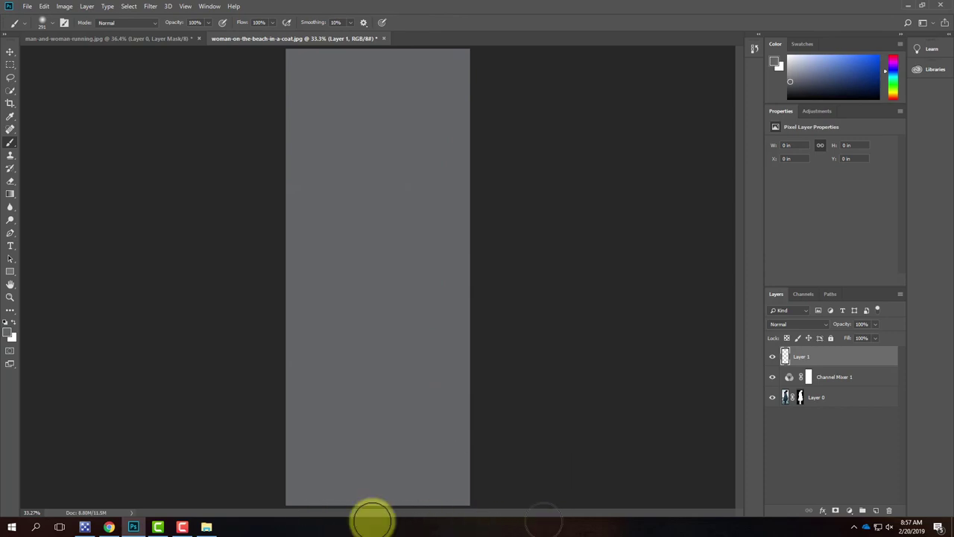
left_click(515, 466)
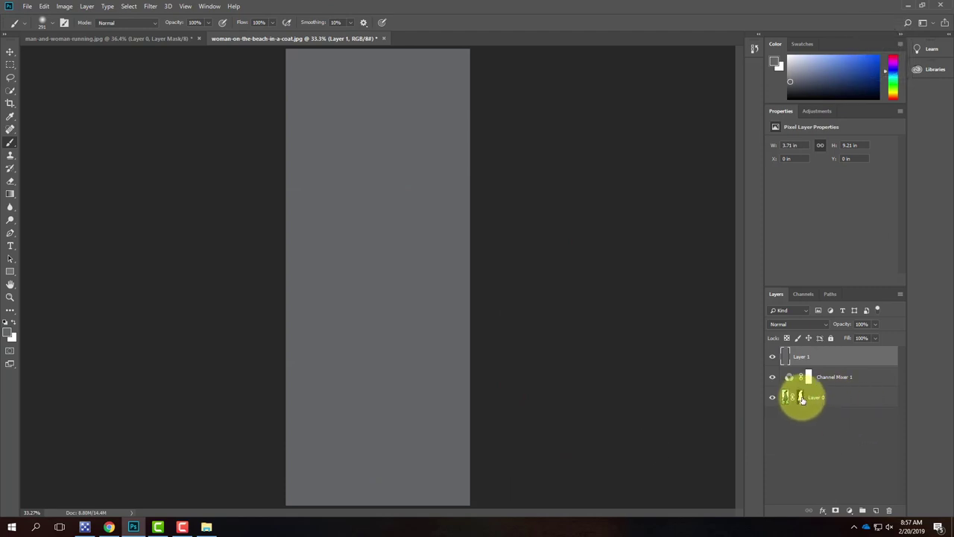
Step: Copy the woman's layer mask from Layer 0 onto the gray Layer 1 to form a silhouette
left_click(804, 398)
left_click(801, 398)
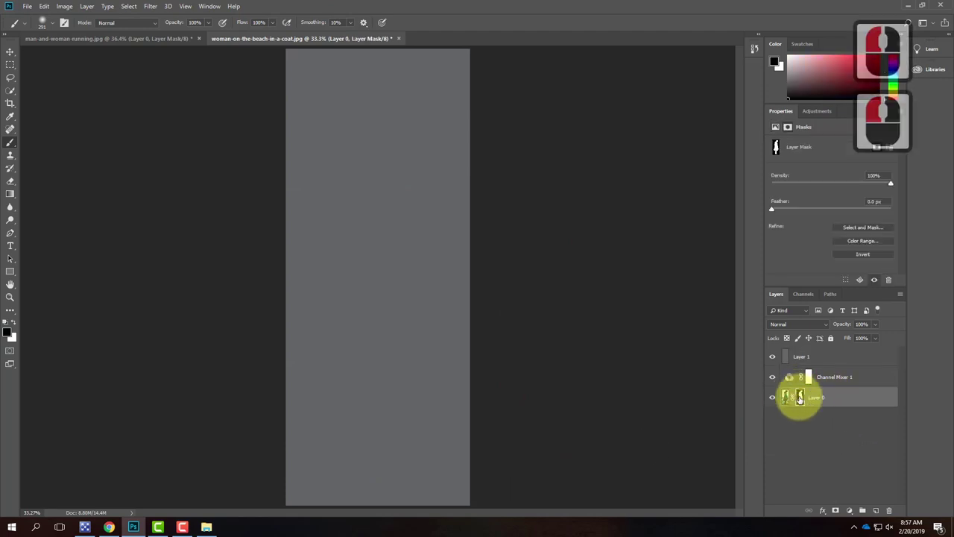
left_click(797, 359)
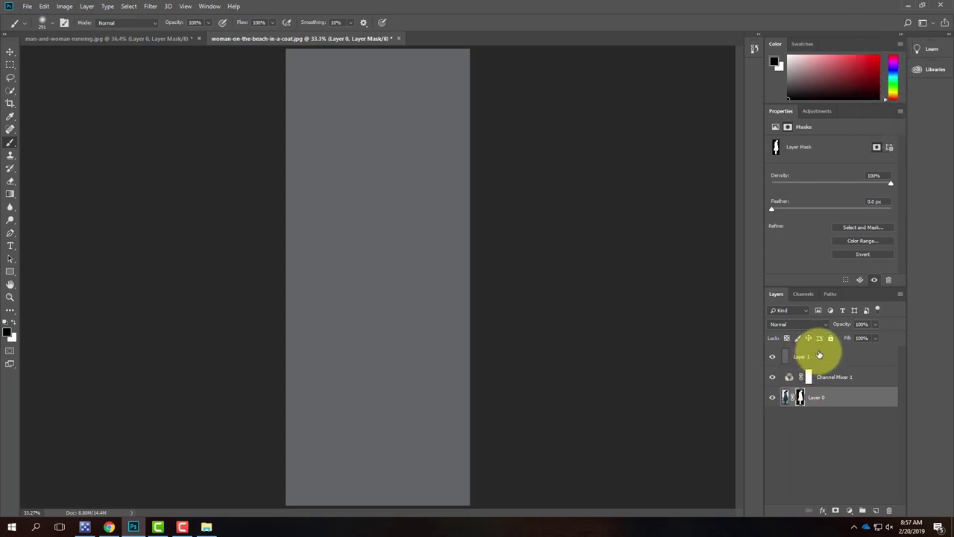
left_click(802, 399)
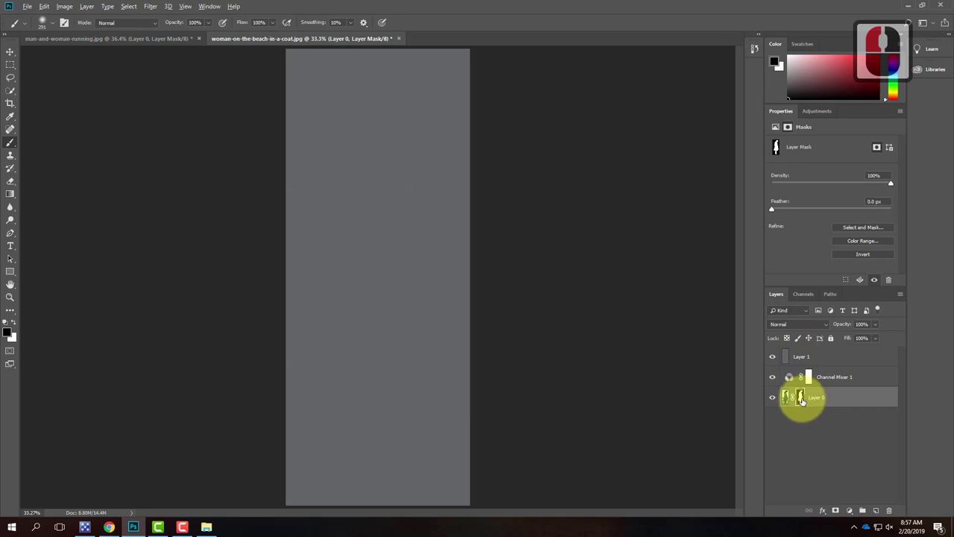
left_click_drag(802, 399, 802, 363)
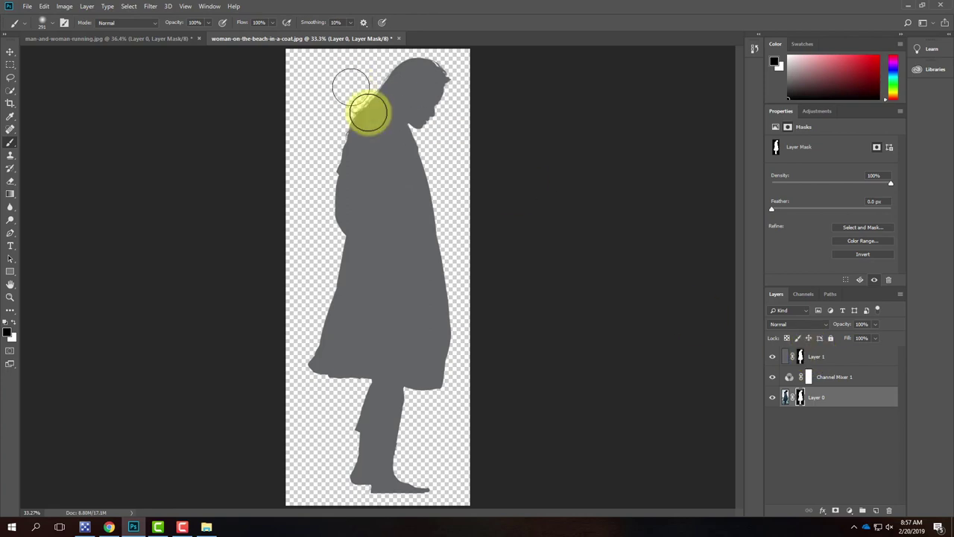
Step: Export the gray silhouette for web as a transparent PNG-24 named woman-on-the-beach-in-a-coat_gray in the Ex107 - Cutouts folder
left_click(27, 6)
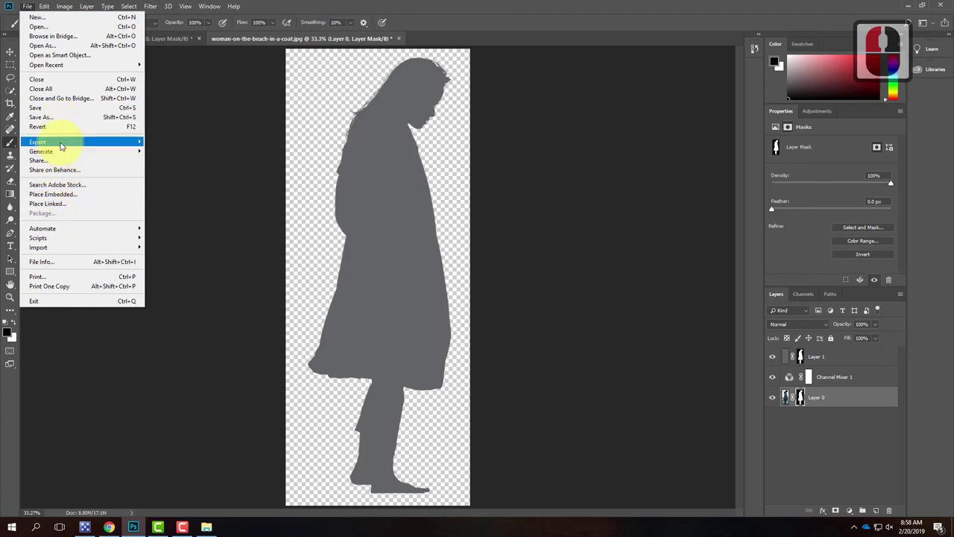
mouse_move(64, 143)
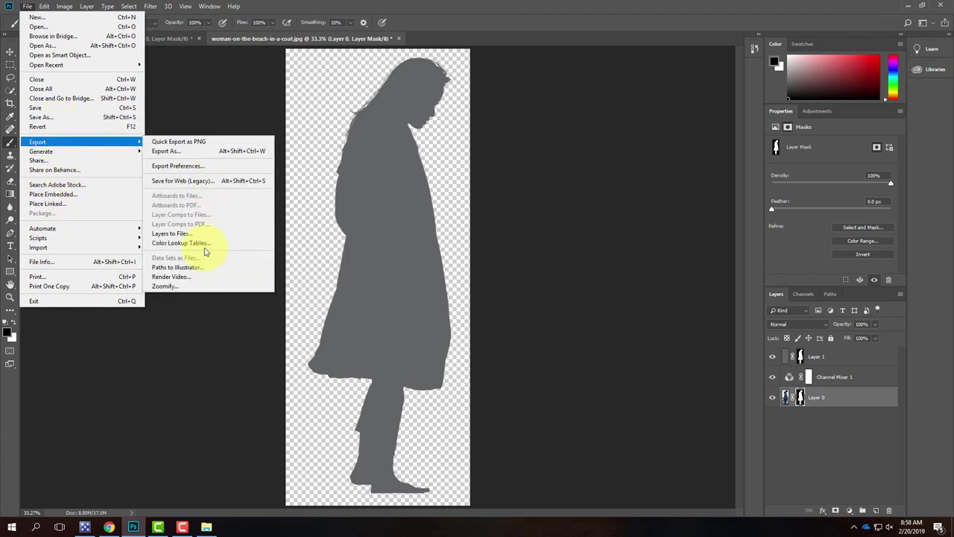
left_click(206, 182)
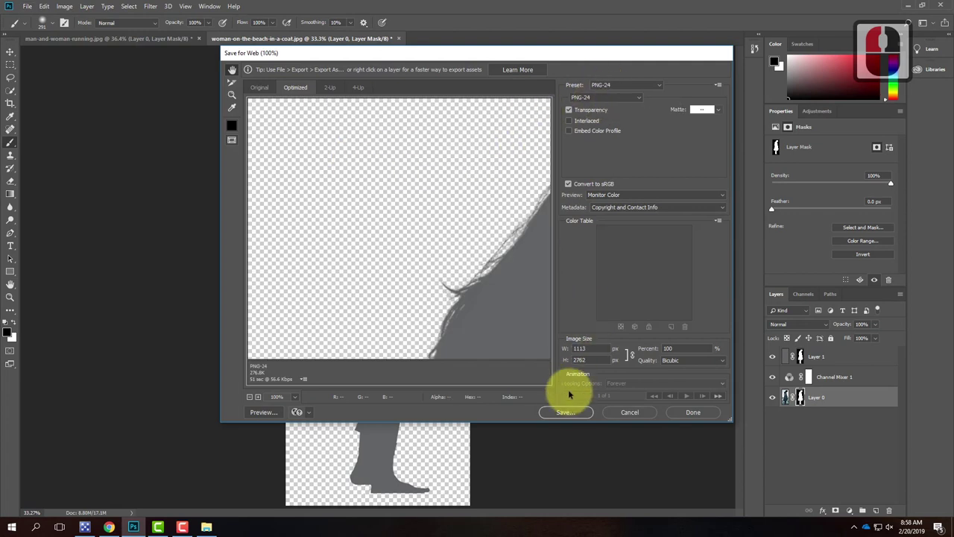
left_click(570, 414)
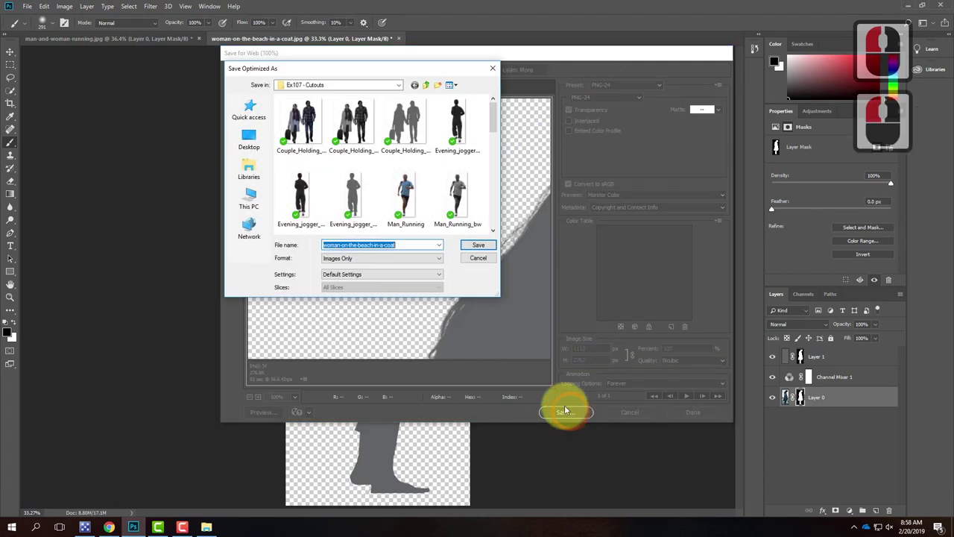
left_click(409, 242)
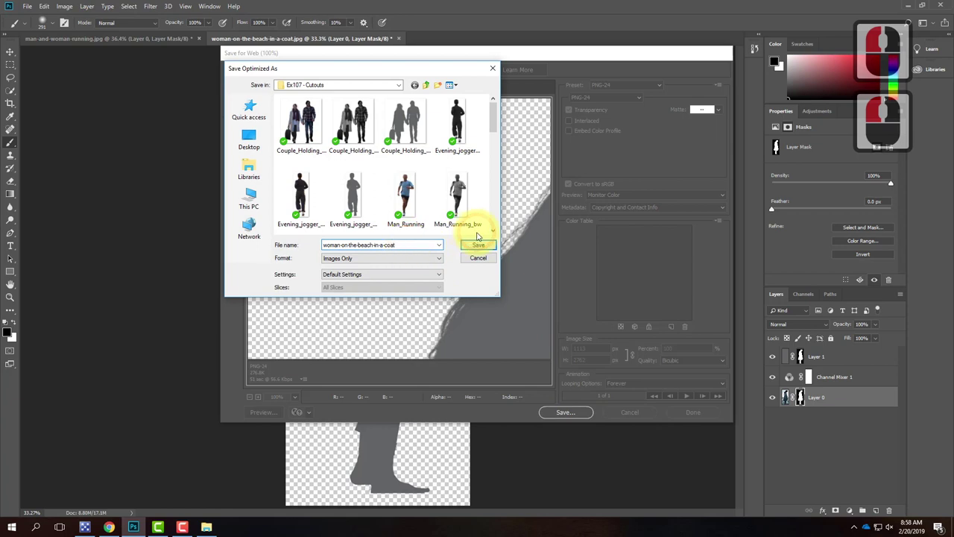
type("_")
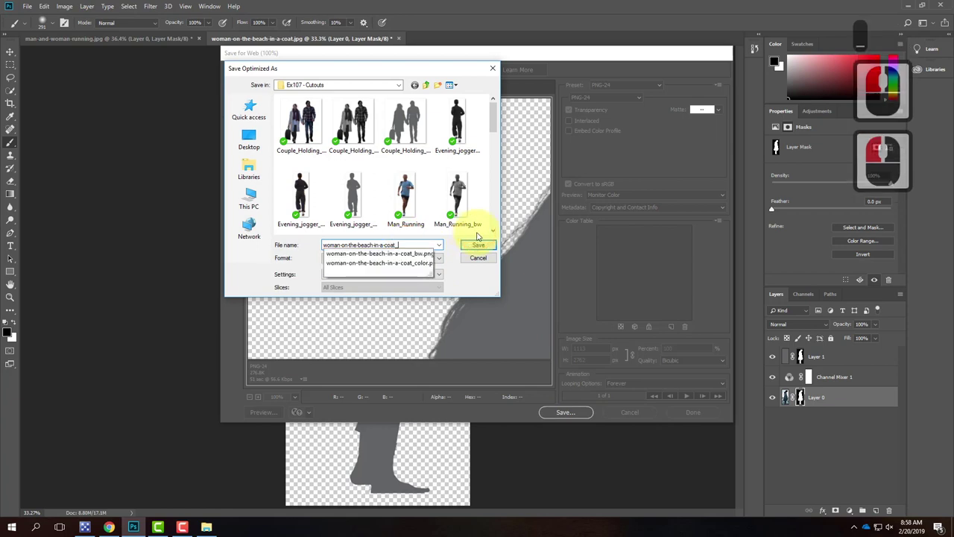
type("gray")
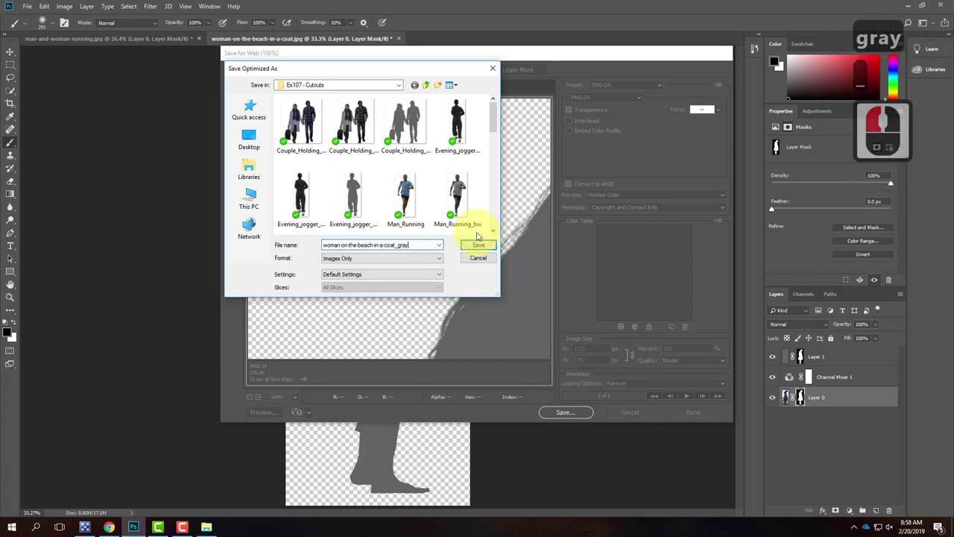
left_click(479, 245)
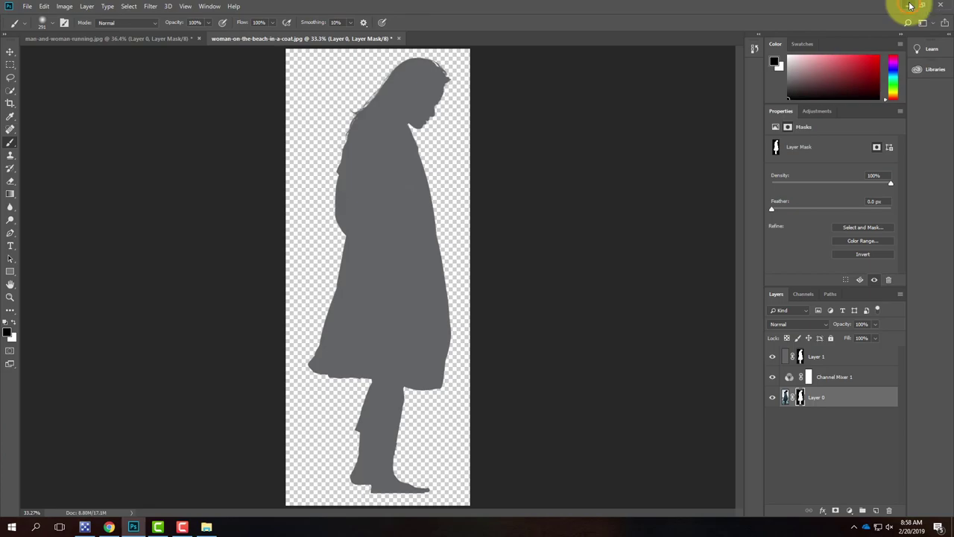
Step: Switch to Chrome and start a new post on the Digital Tools For Designers & Architects site from the Exercise 107 page
left_click(911, 6)
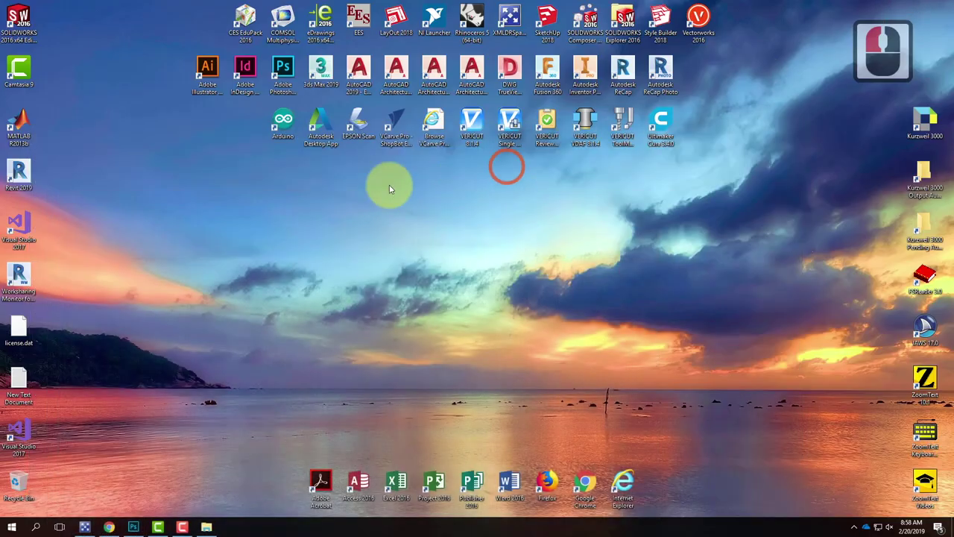
left_click(108, 526)
left_click(88, 9)
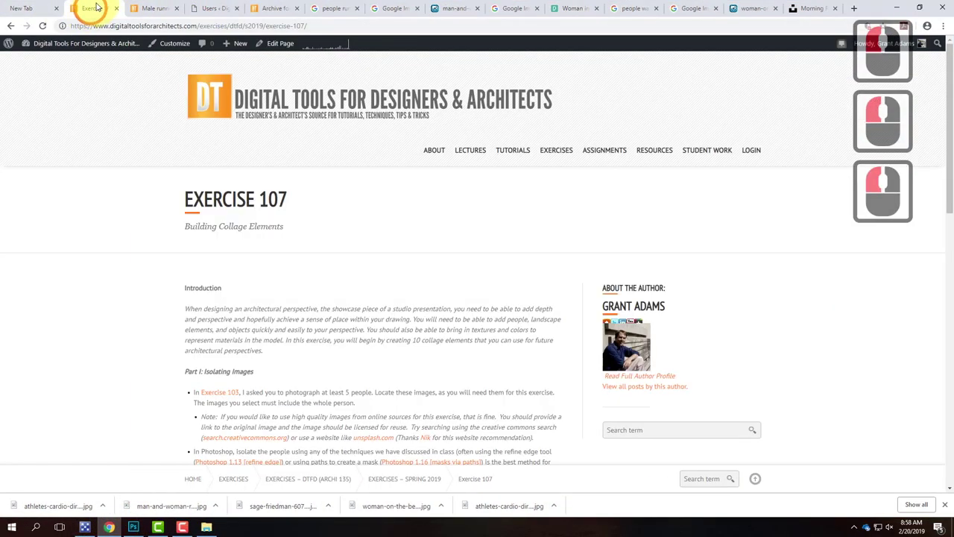
mouse_move(228, 47)
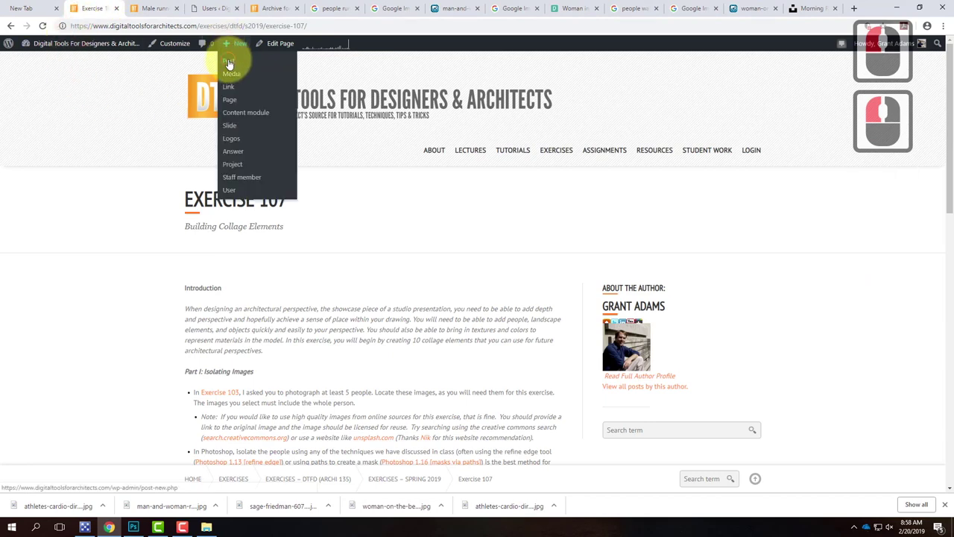
left_click(229, 63)
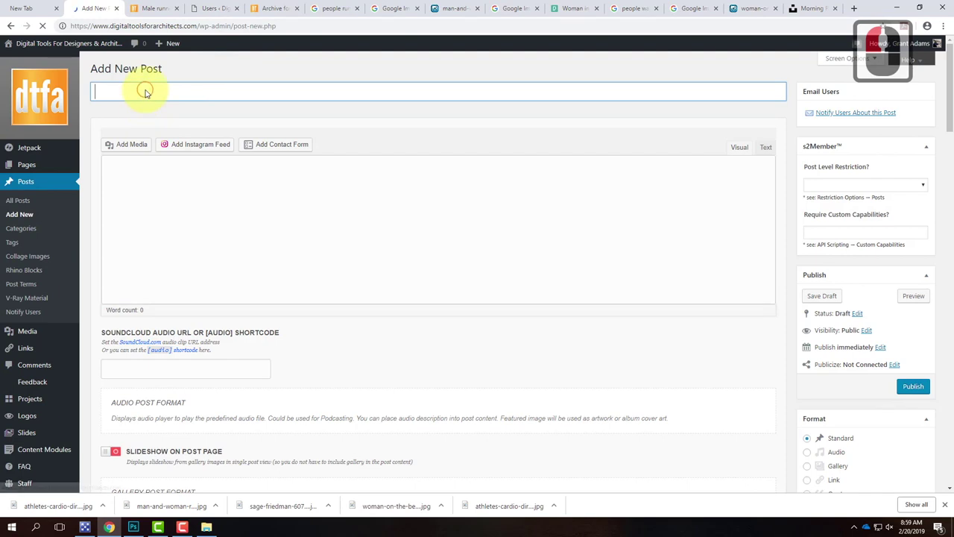
left_click(179, 120)
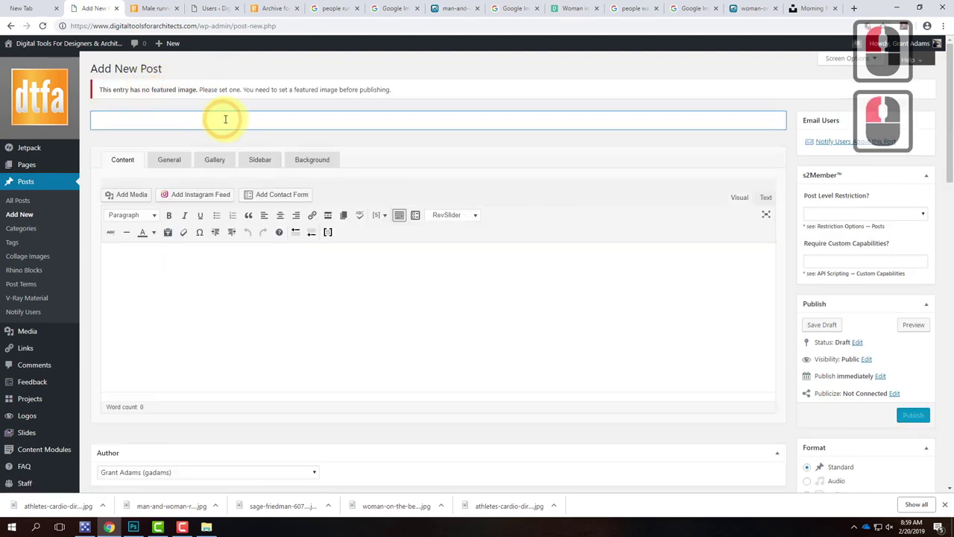
type("Wo")
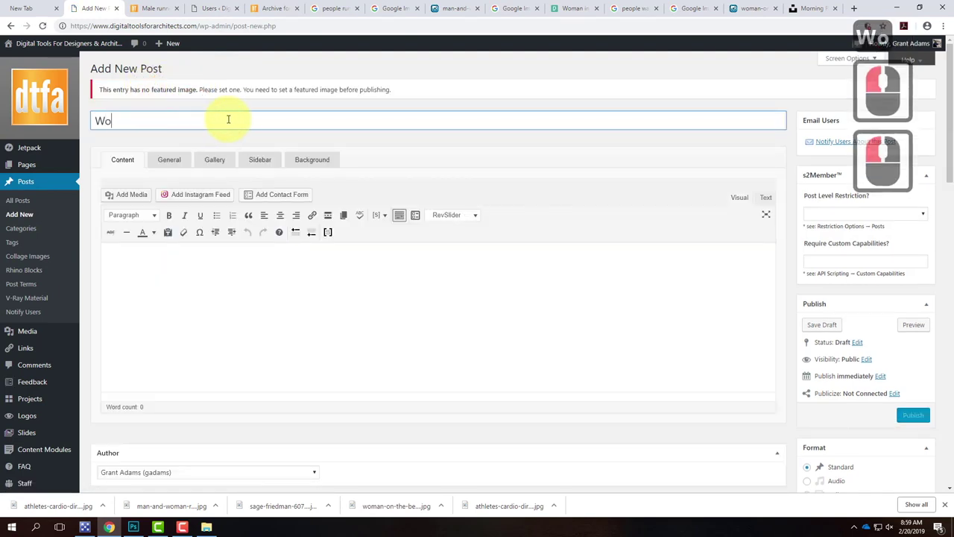
type("w")
key("BackSpace")
type("manb")
key("BackSpace")
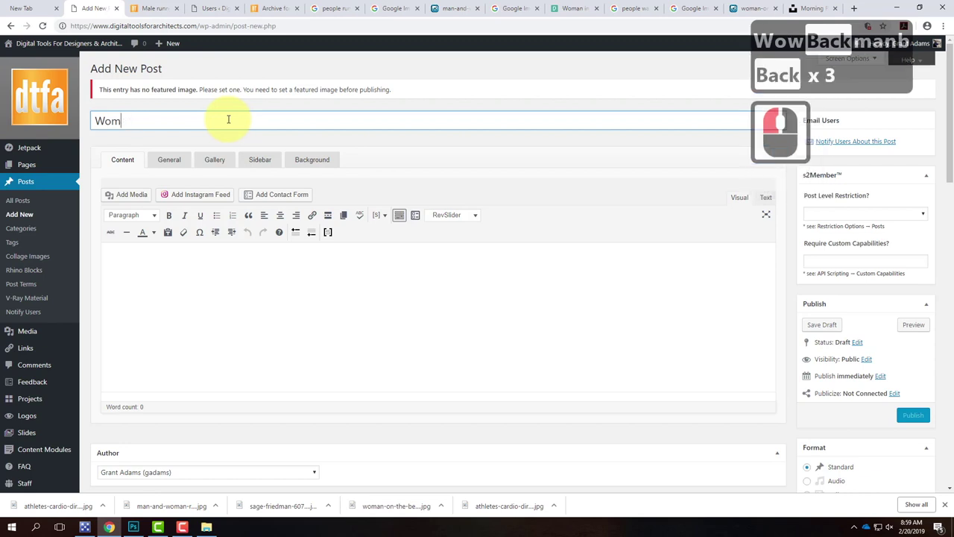
key("BackSpace")
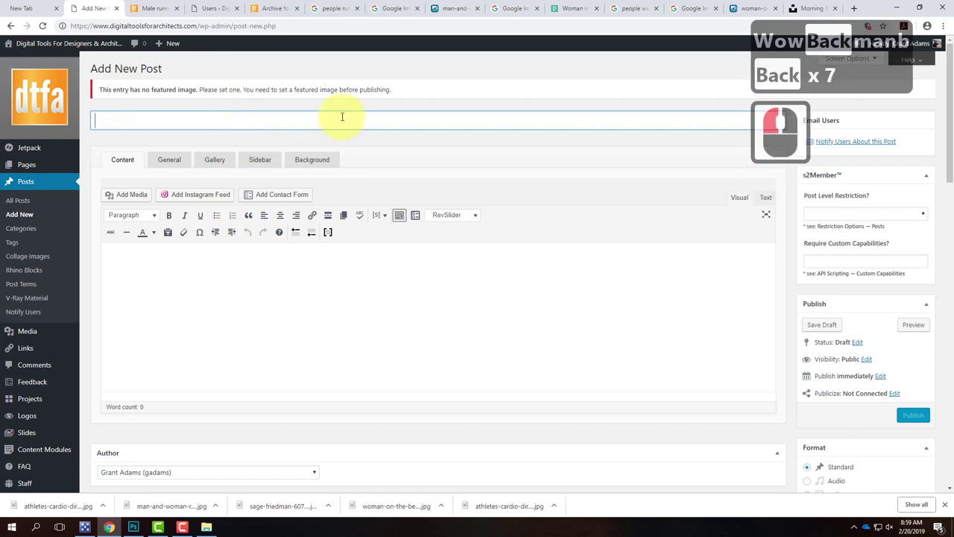
Step: Check the name of the woman-on-the-beach colour cutout in the Ex107 - Cutouts folder in File Explorer
left_click(207, 527)
left_click(490, 335)
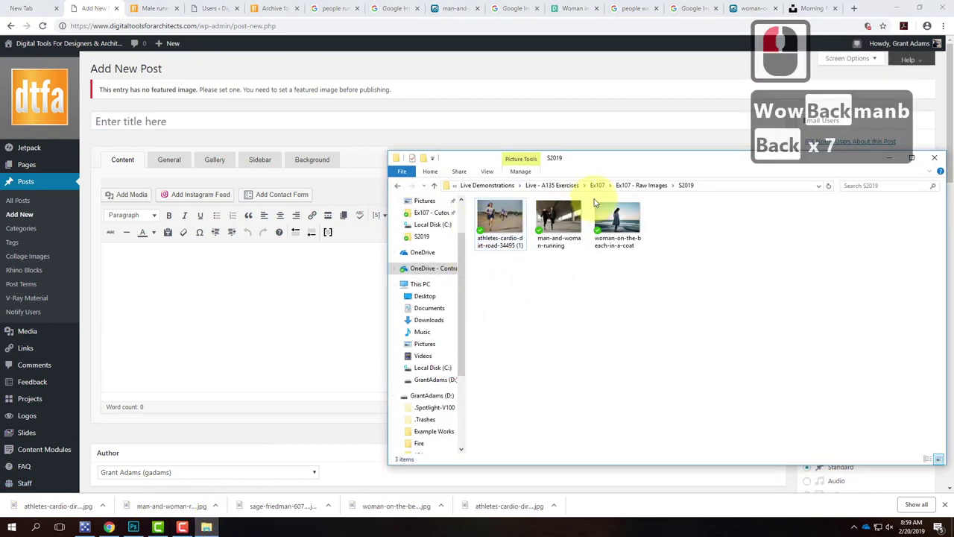
left_click(608, 185)
left_click(596, 185)
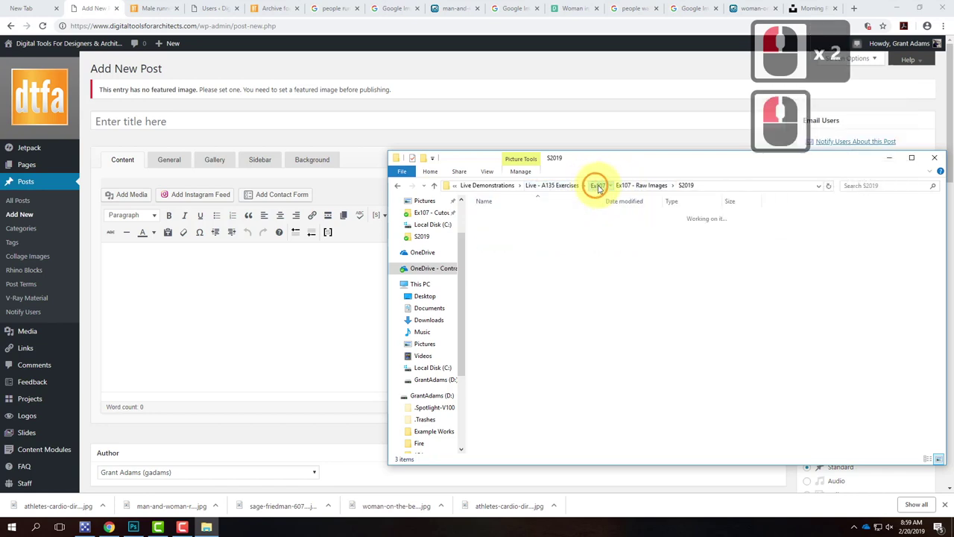
double_click(505, 216)
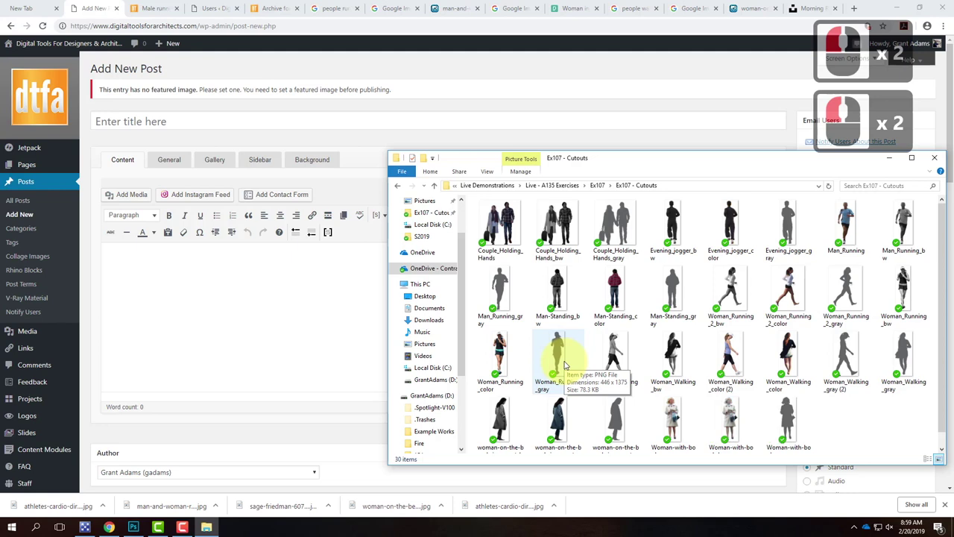
left_click(560, 447)
left_click(568, 444)
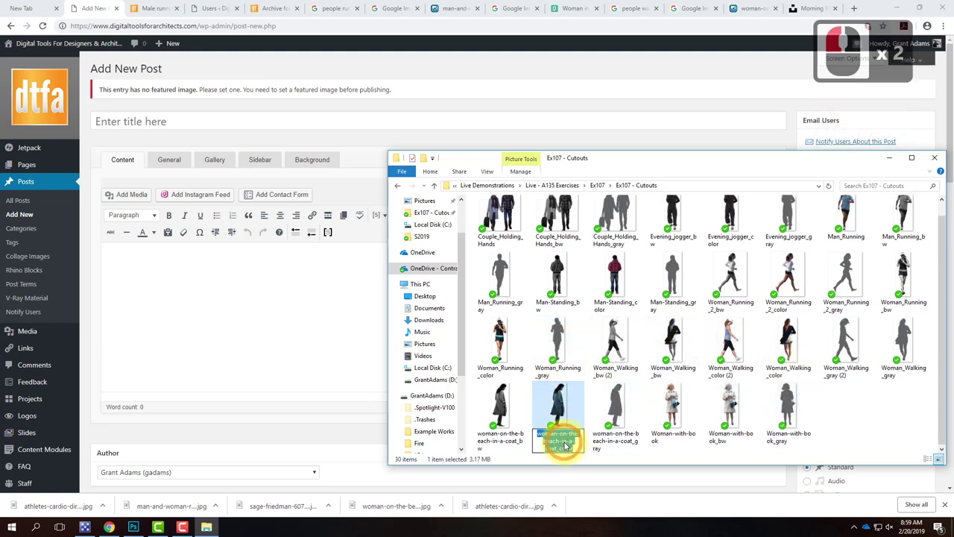
Step: Title the new post "Woman on a beach in a coat - Exercise 107"
left_click(133, 119)
type("W")
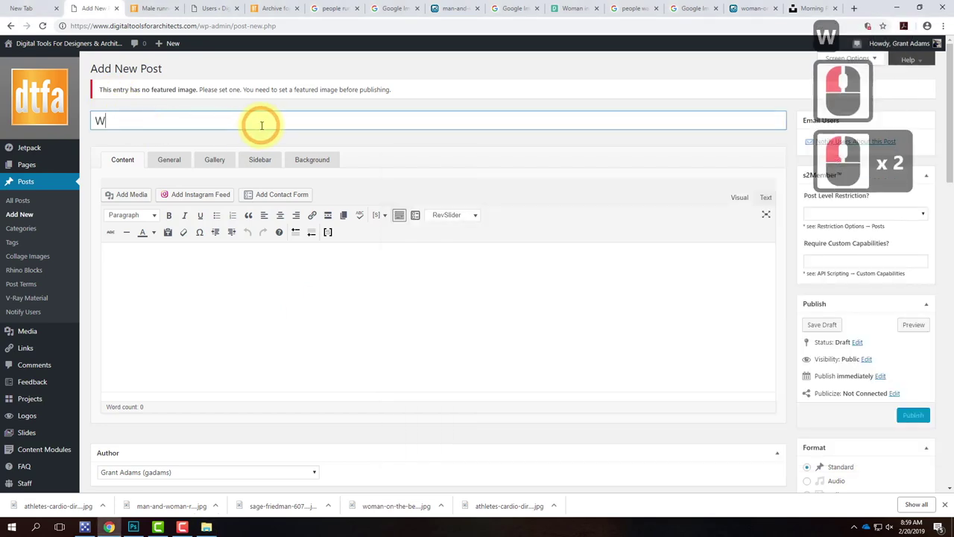
type("oman on a ")
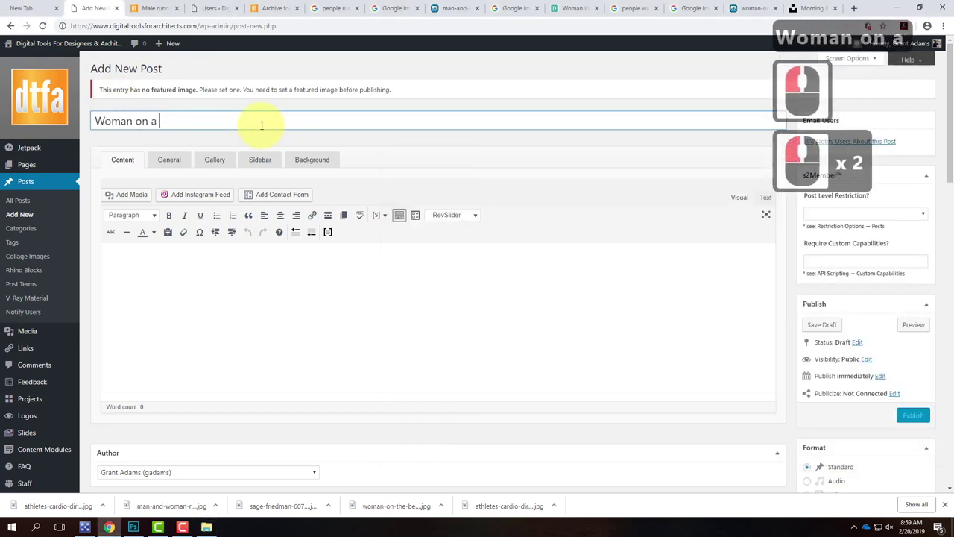
type("beach in a coat - Exercise ")
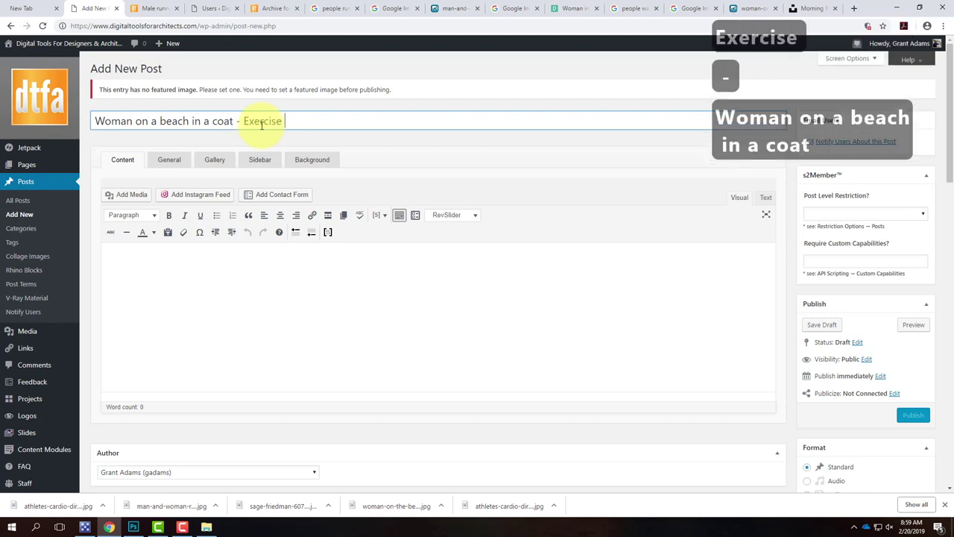
type("1")
Step: Upload the bw, color and gray woman-on-the-beach-in-a-coat PNGs from Ex107 - Cutouts and insert all three into the post body
left_click(219, 315)
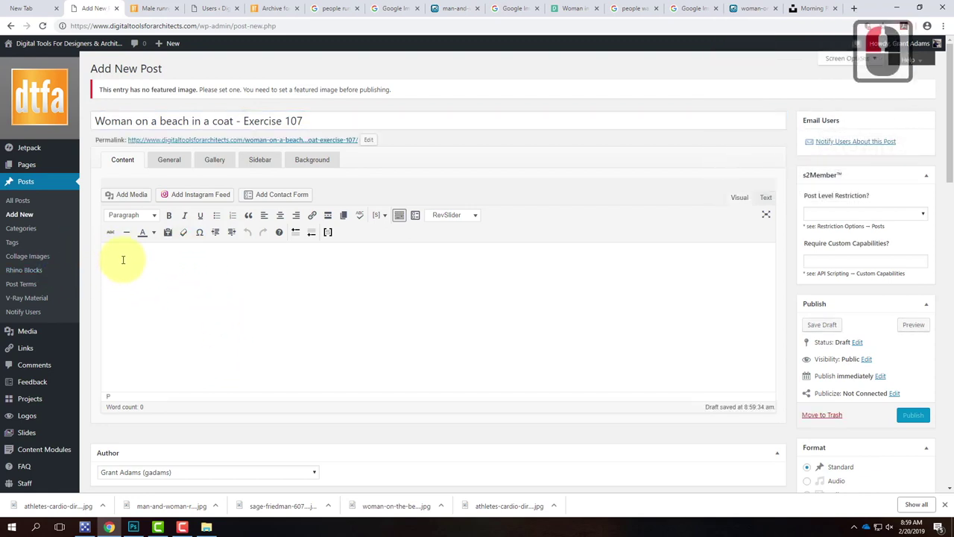
left_click(132, 199)
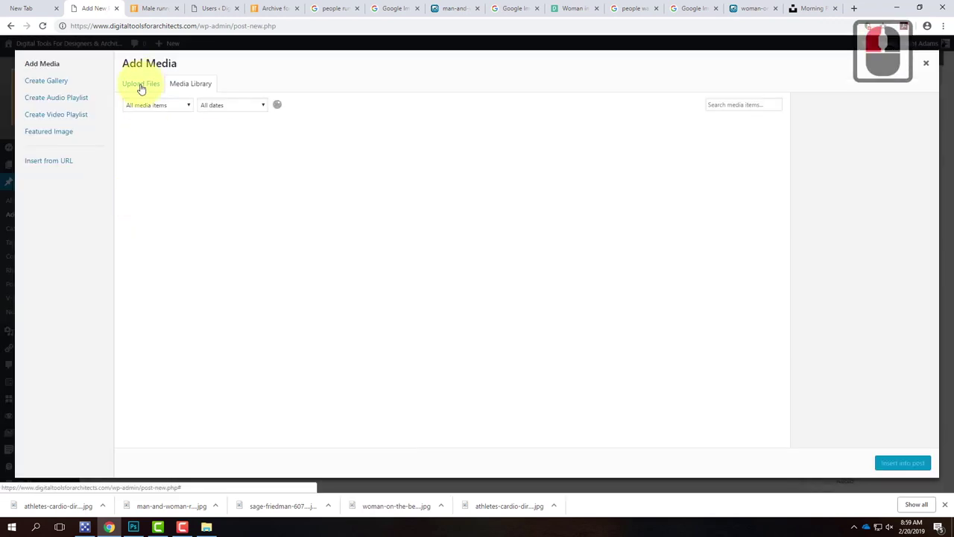
left_click(141, 85)
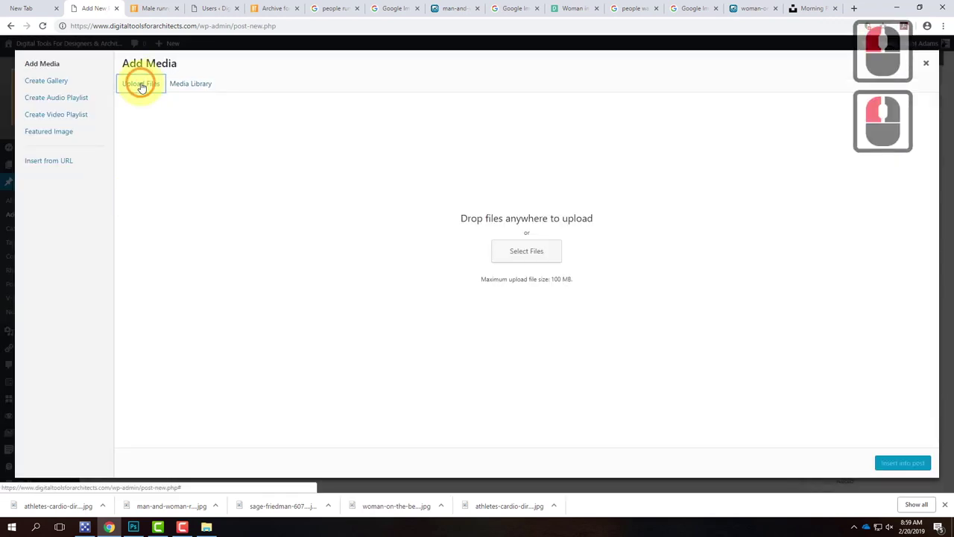
left_click(529, 261)
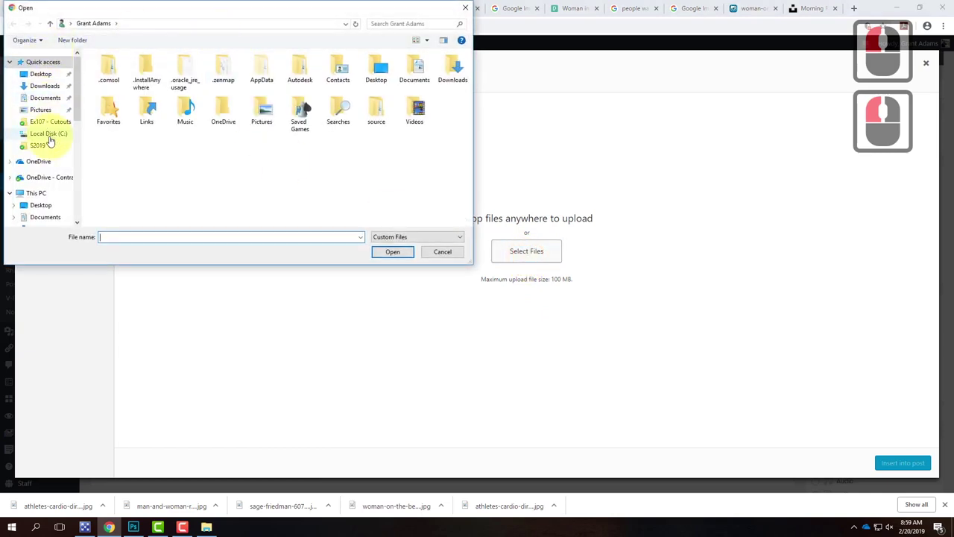
left_click(57, 123)
scroll(312, 112, "down", 8)
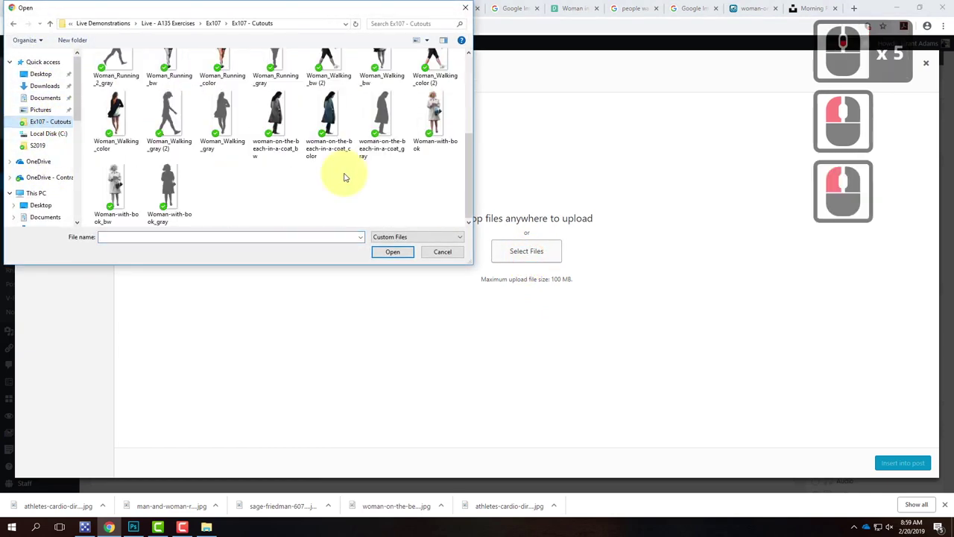
left_click(278, 108)
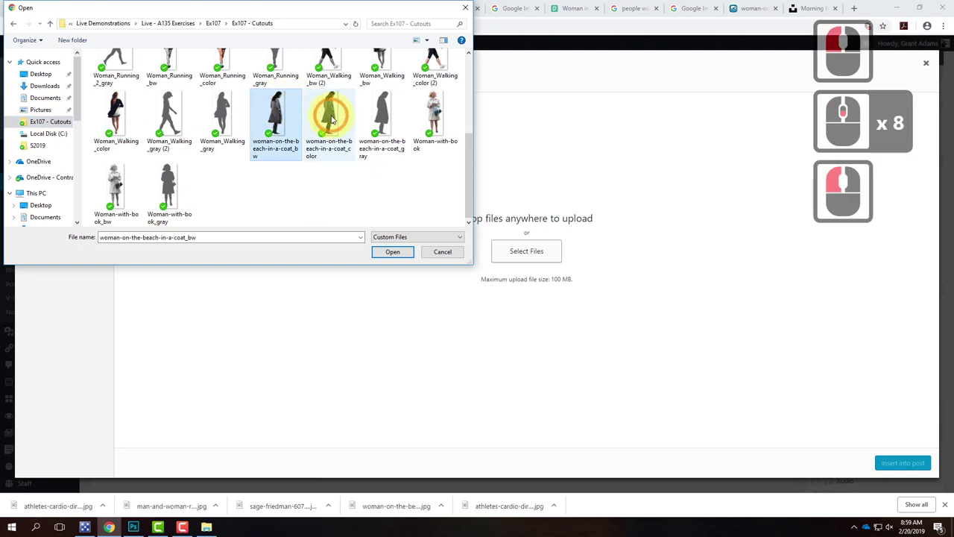
left_click(332, 119, "ctrl")
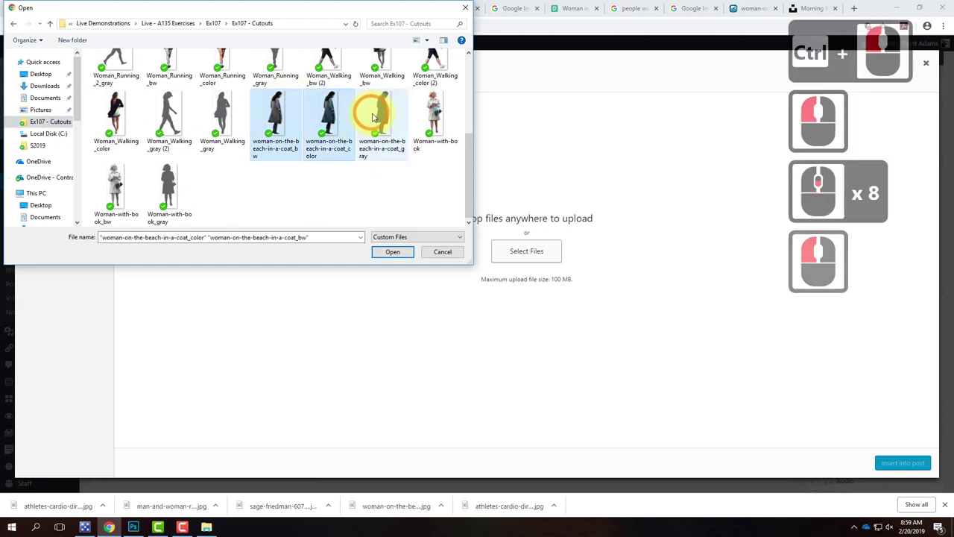
left_click(380, 112, "ctrl")
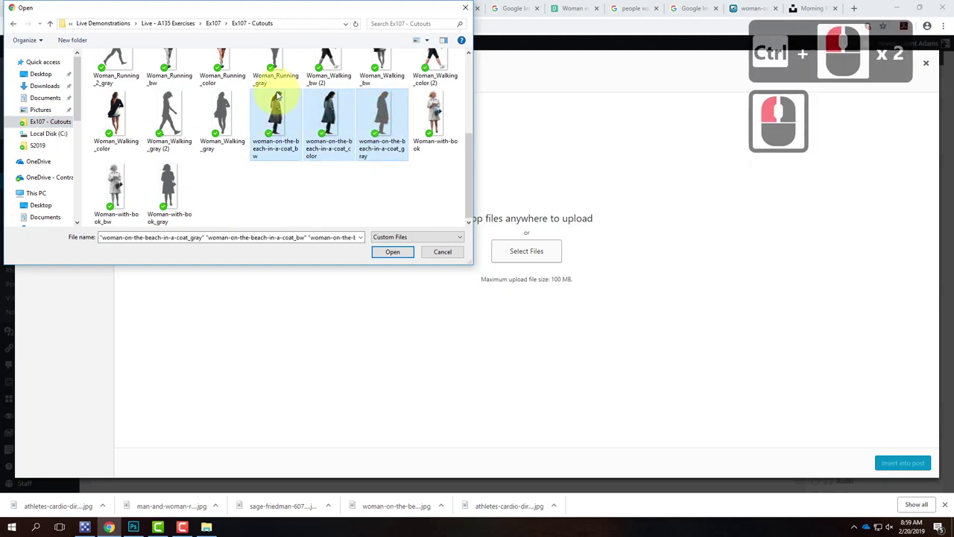
left_click(392, 252)
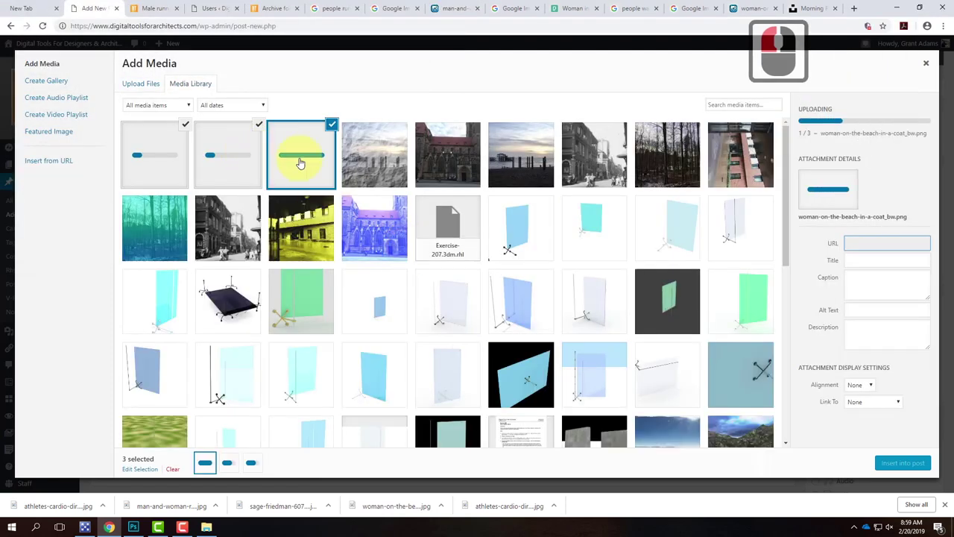
left_click(300, 161)
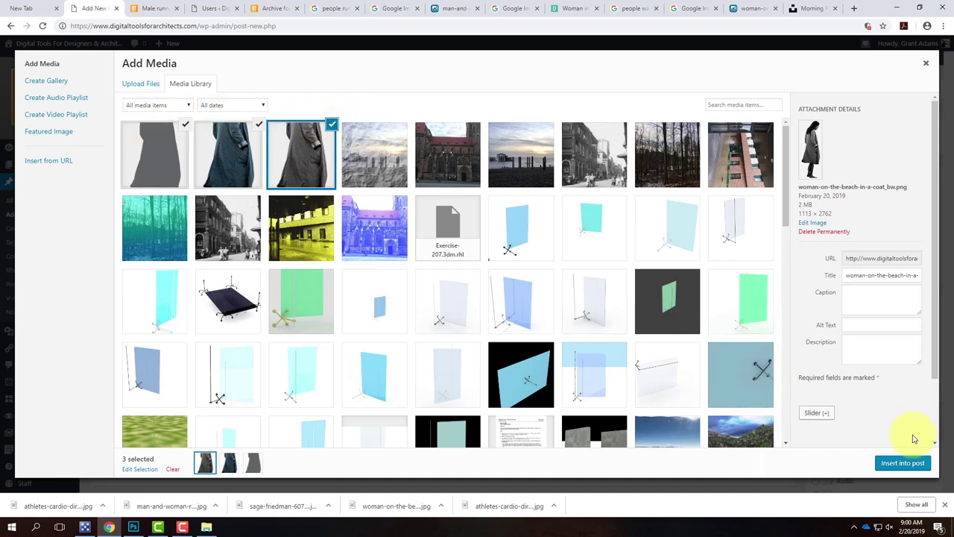
left_click(902, 463)
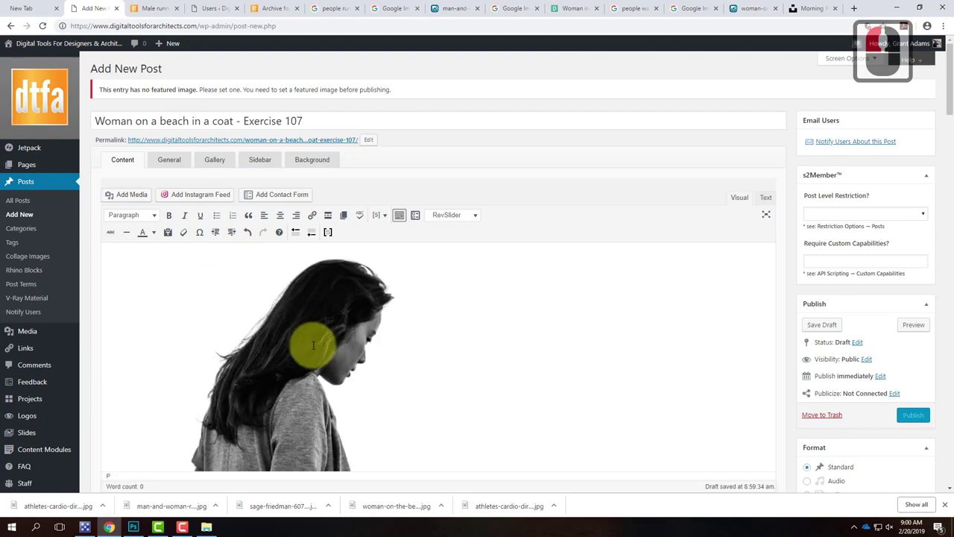
Step: Set the colour woman-on-the-beach-in-a-coat PNG as the post's featured image
scroll(440, 347, "down", 20)
scroll(452, 360, "down", 20)
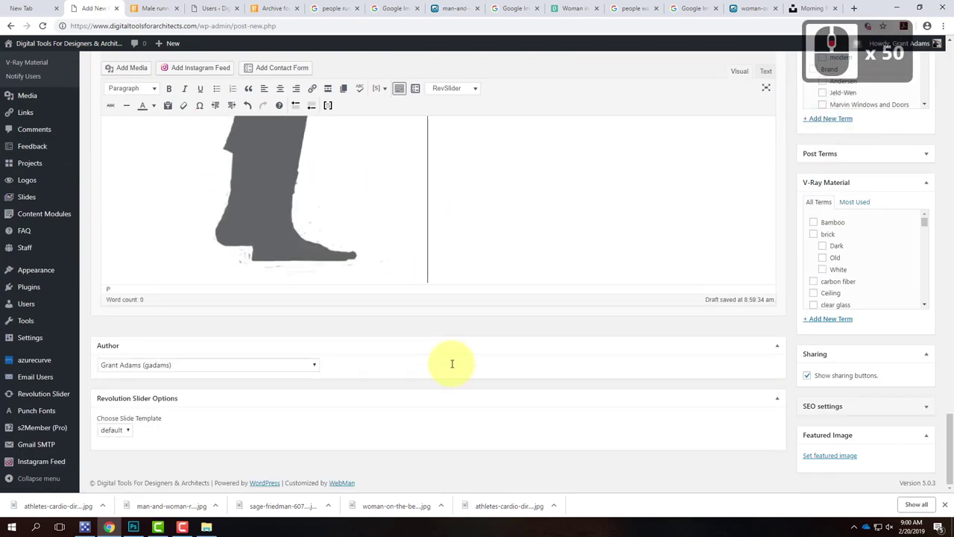
scroll(452, 363, "up", 12)
left_click_drag(950, 346, 949, 493)
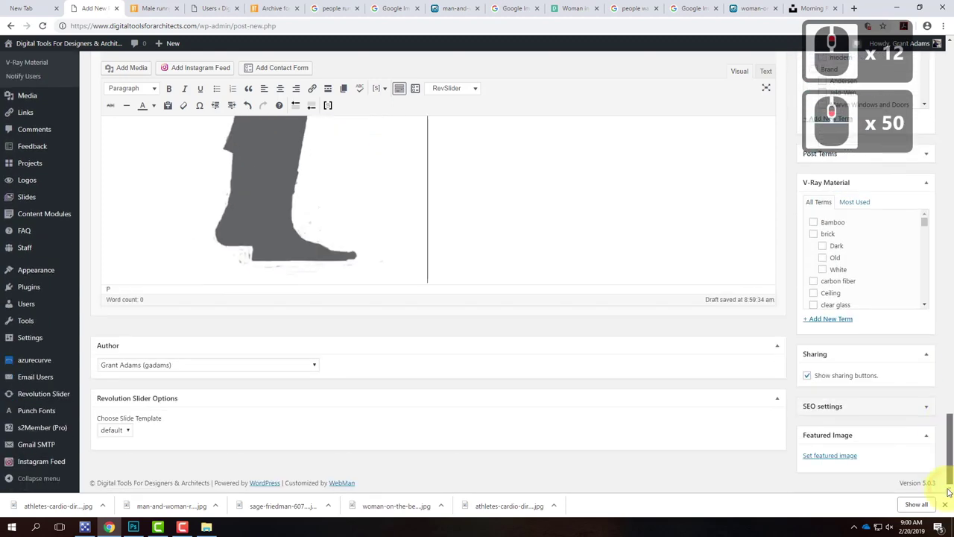
left_click(828, 460)
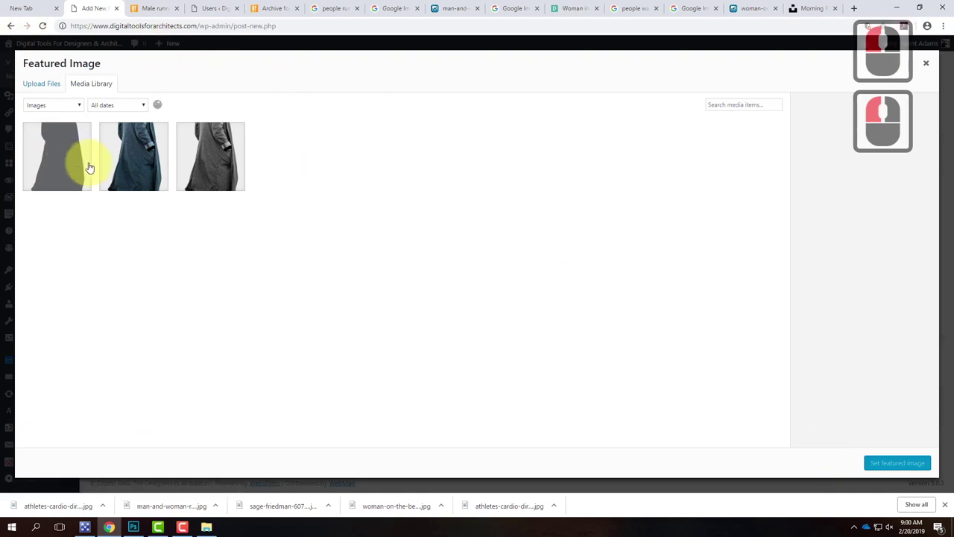
left_click(122, 149)
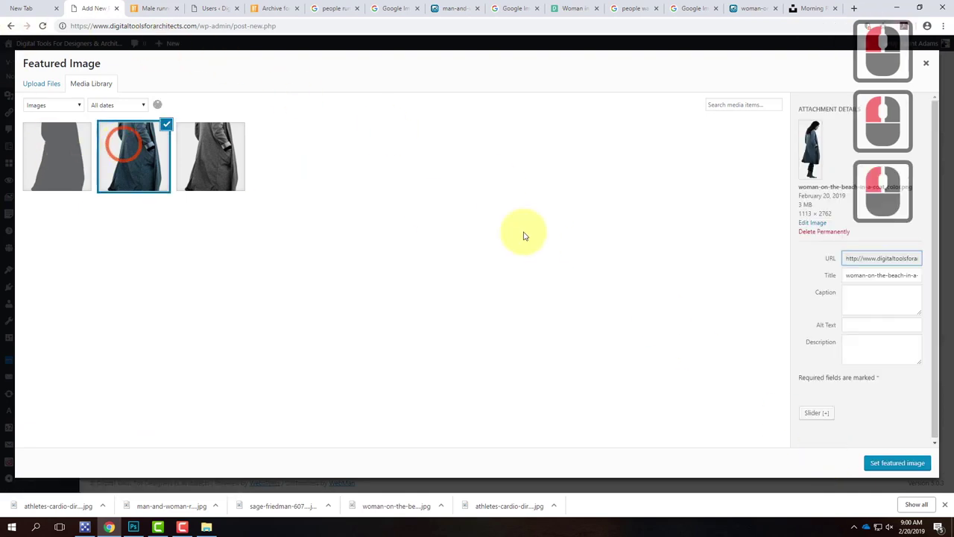
left_click(897, 461)
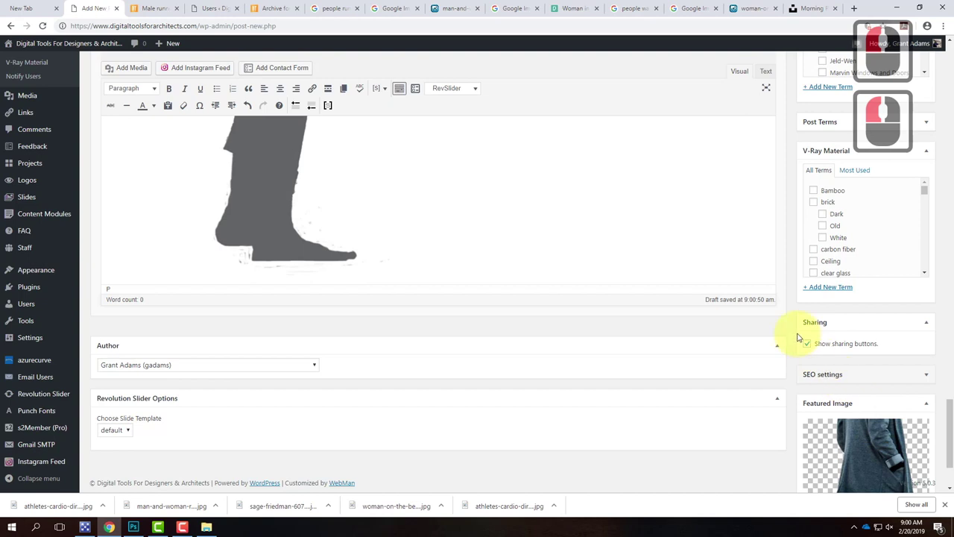
Step: Assign the post to the Exercise 107 category
scroll(802, 336, "up", 9)
scroll(805, 337, "up", 5)
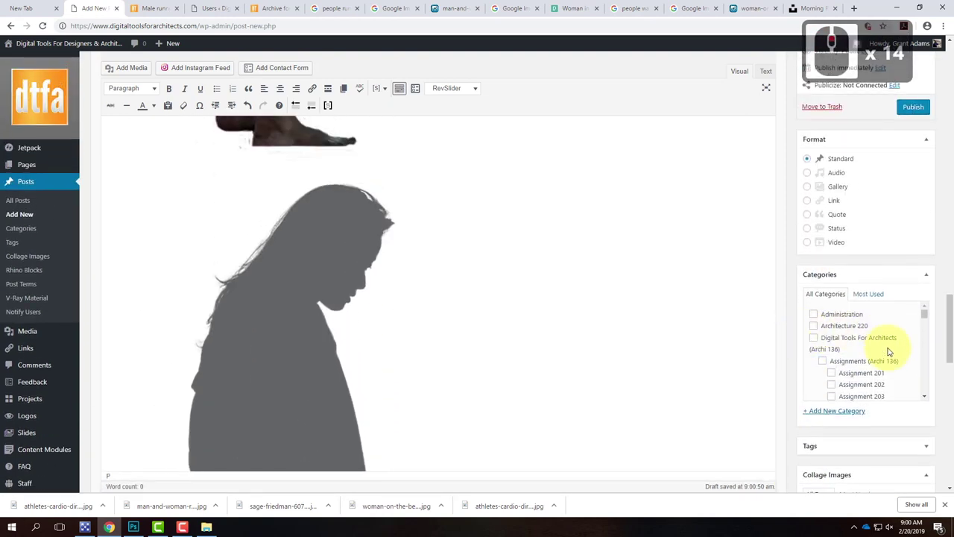
scroll(888, 356, "down", 7)
scroll(889, 358, "down", 6)
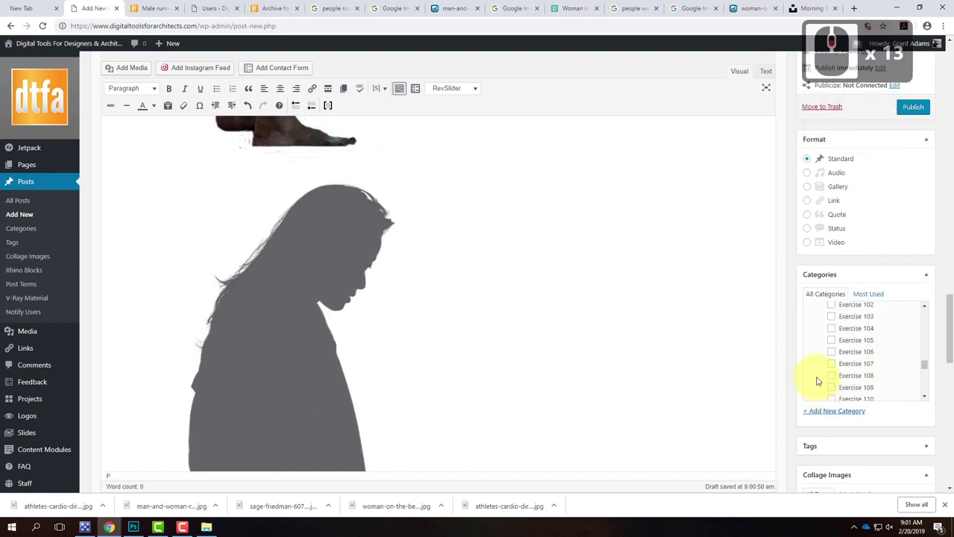
left_click(831, 365)
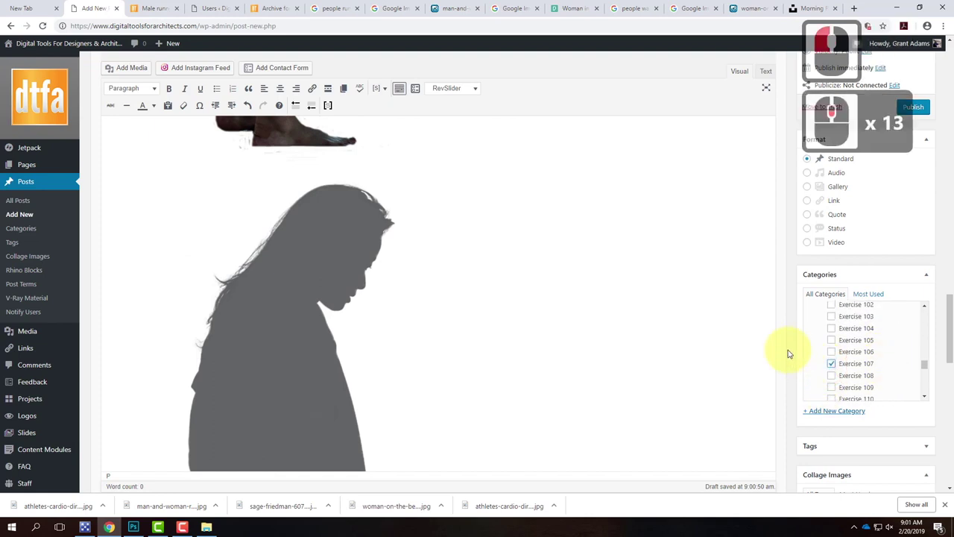
Step: Tag the post with the Walking action under the Collage Images terms
scroll(790, 354, "down", 3)
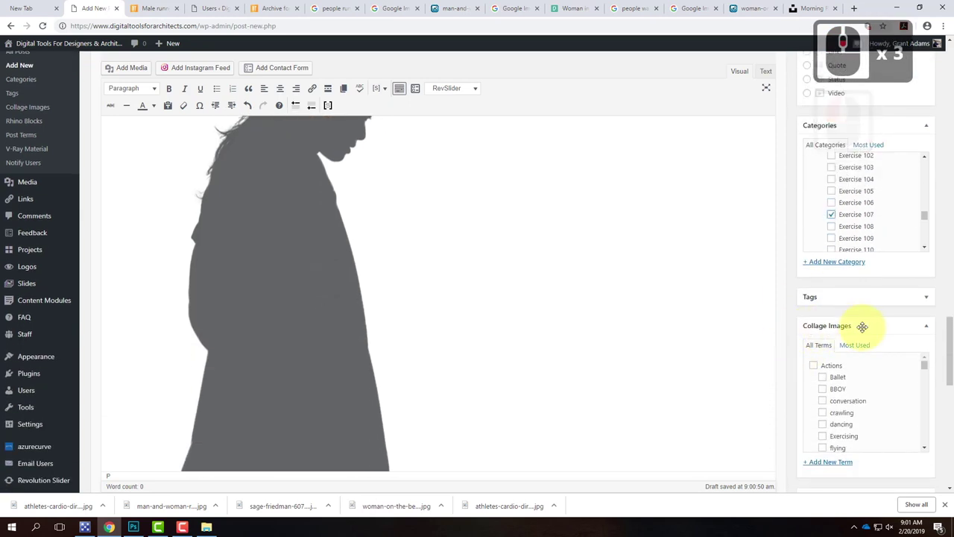
scroll(862, 386, "down", 3)
scroll(863, 386, "down", 3)
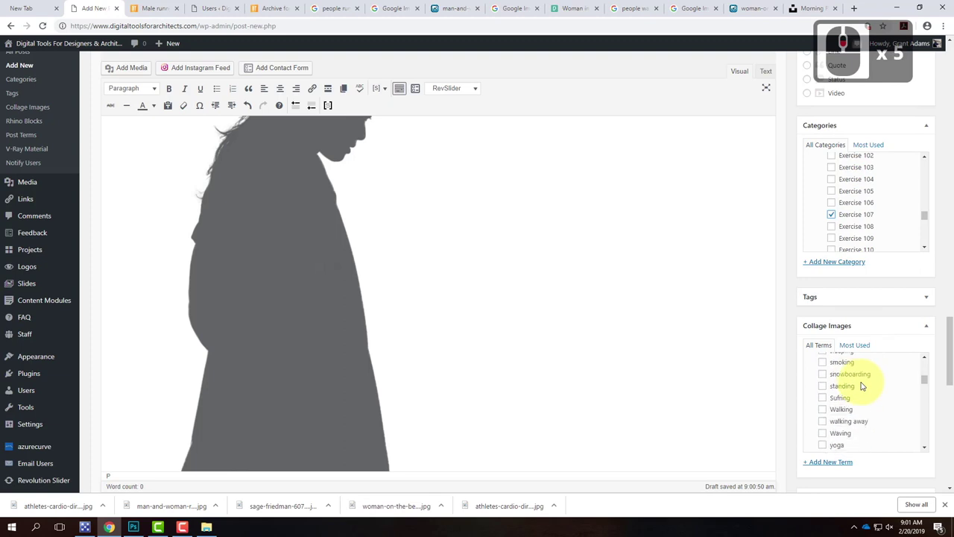
scroll(863, 386, "down", 4)
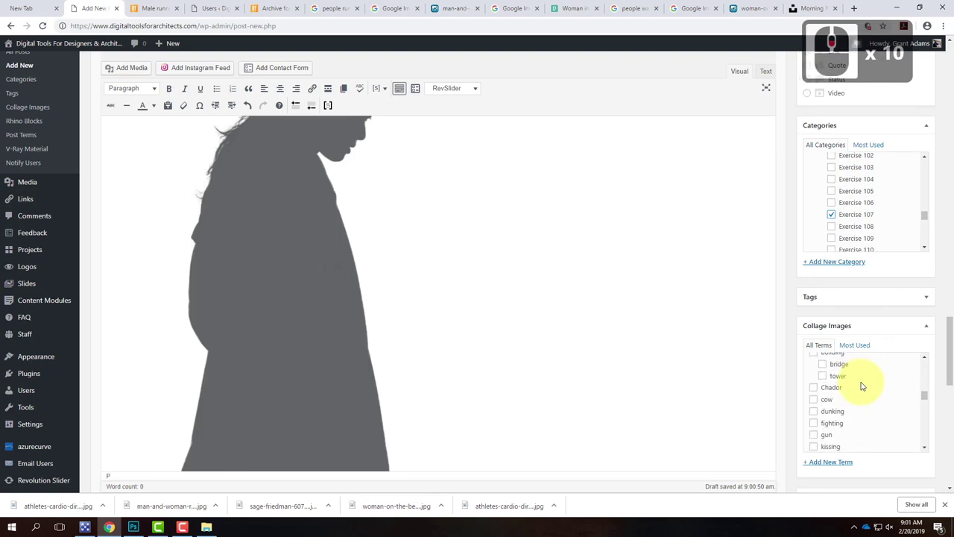
scroll(863, 386, "up", 4)
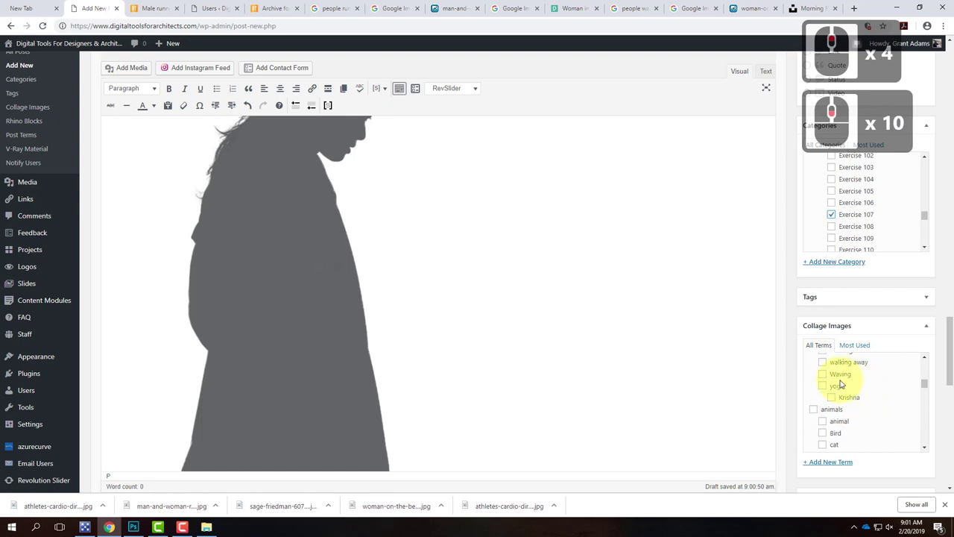
scroll(841, 384, "up", 4)
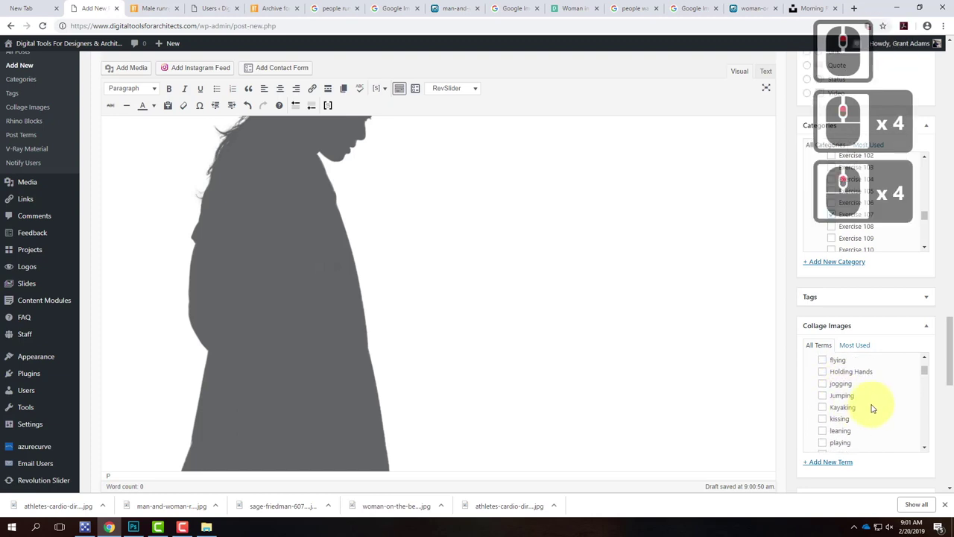
scroll(873, 409, "up", 2)
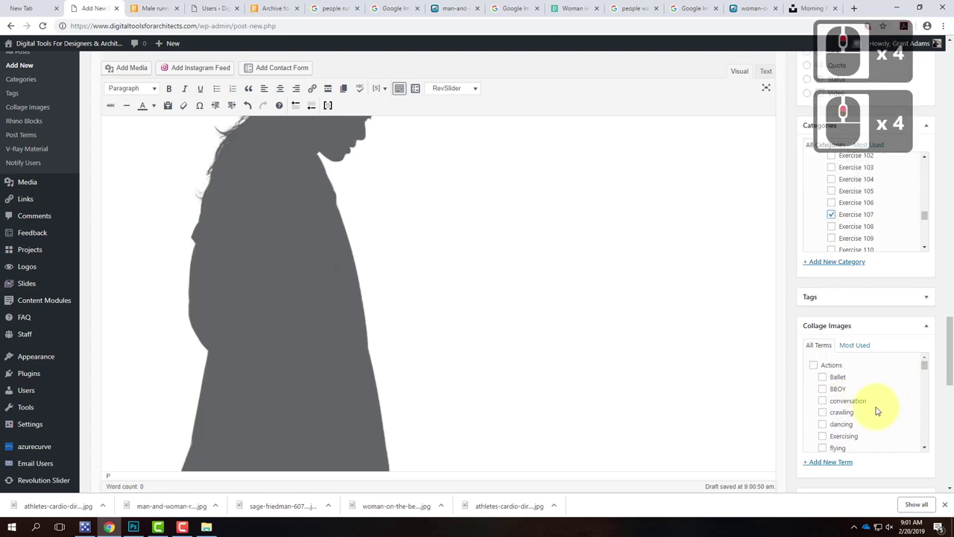
scroll(878, 408, "down", 3)
scroll(878, 405, "down", 2)
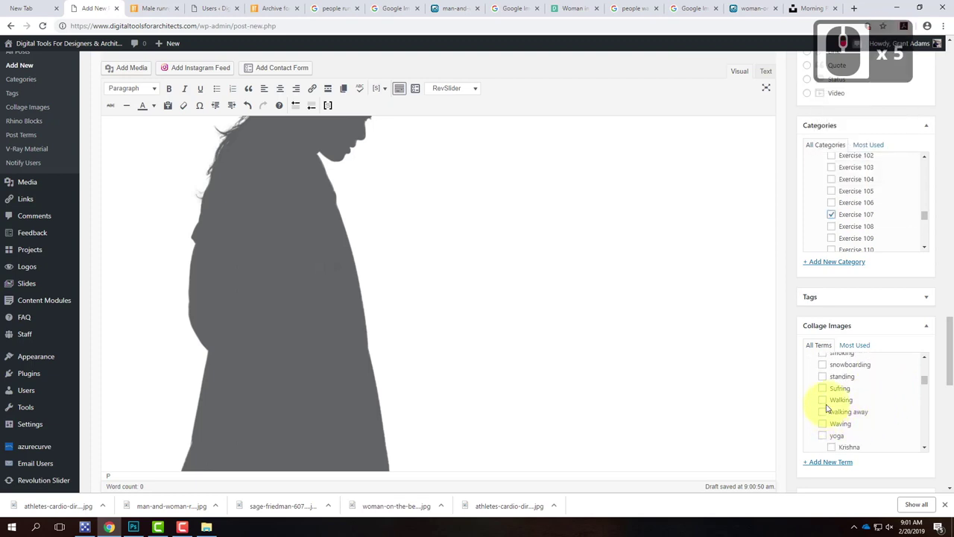
left_click(823, 400)
Step: Add the female and woman terms to the post under Collage Images
scroll(891, 407, "down", 2)
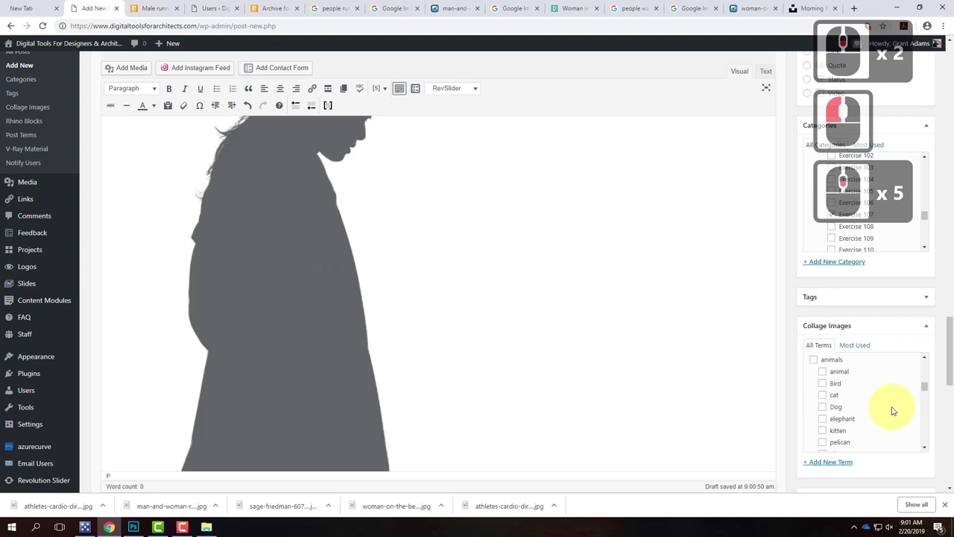
scroll(893, 411, "up", 7)
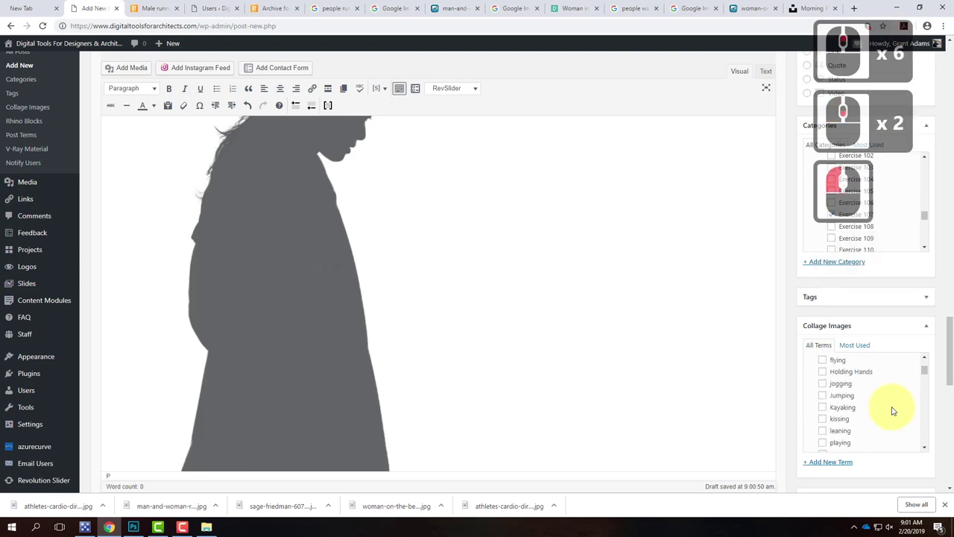
scroll(893, 411, "down", 10)
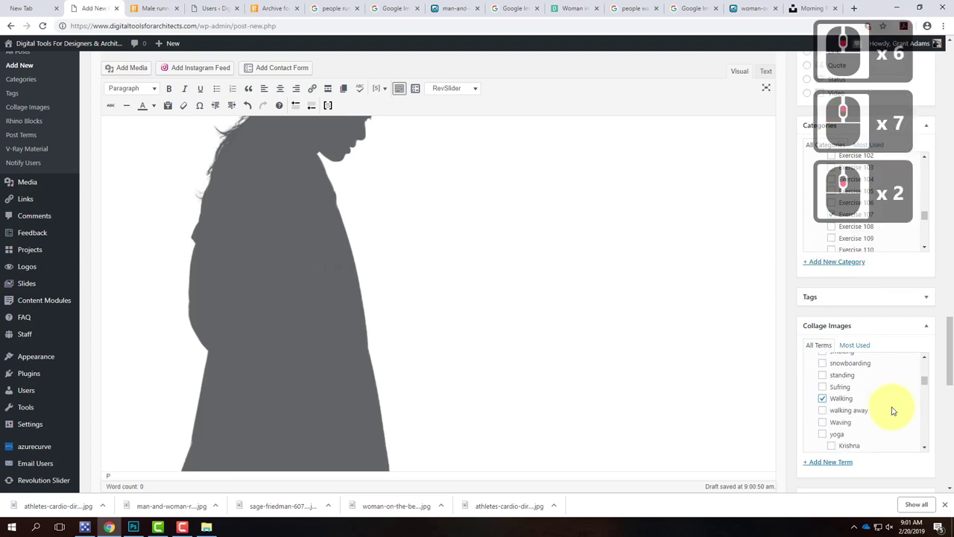
scroll(894, 411, "down", 6)
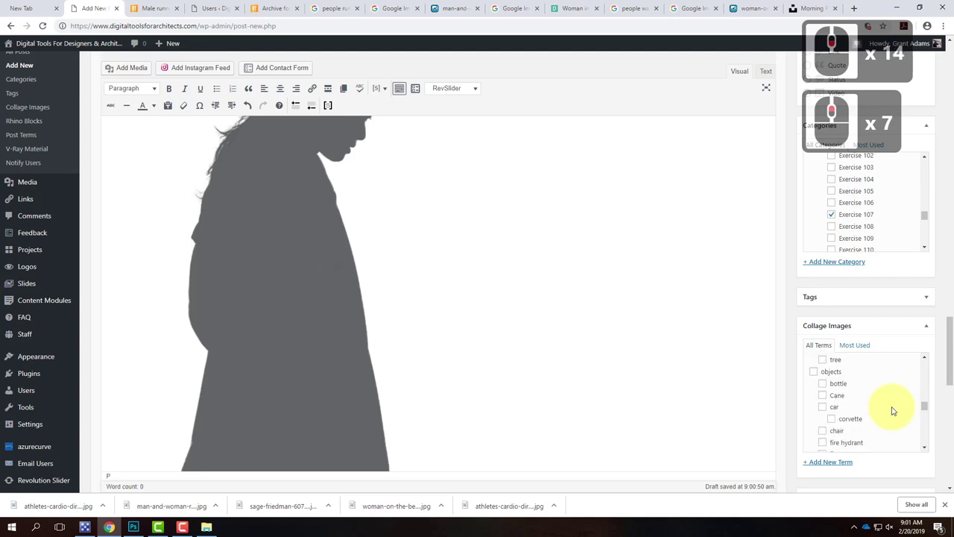
scroll(893, 411, "down", 3)
scroll(893, 411, "up", 1)
scroll(876, 400, "down", 2)
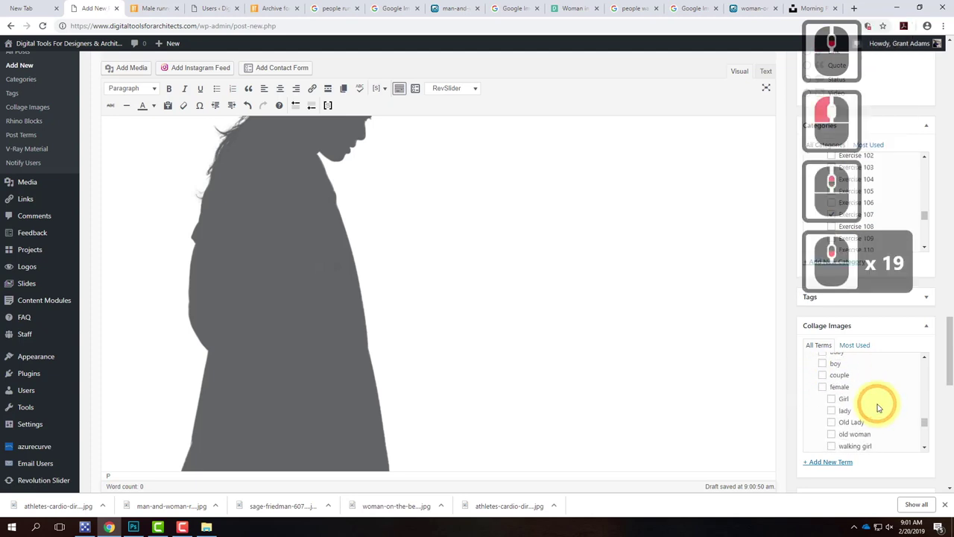
left_click(833, 388)
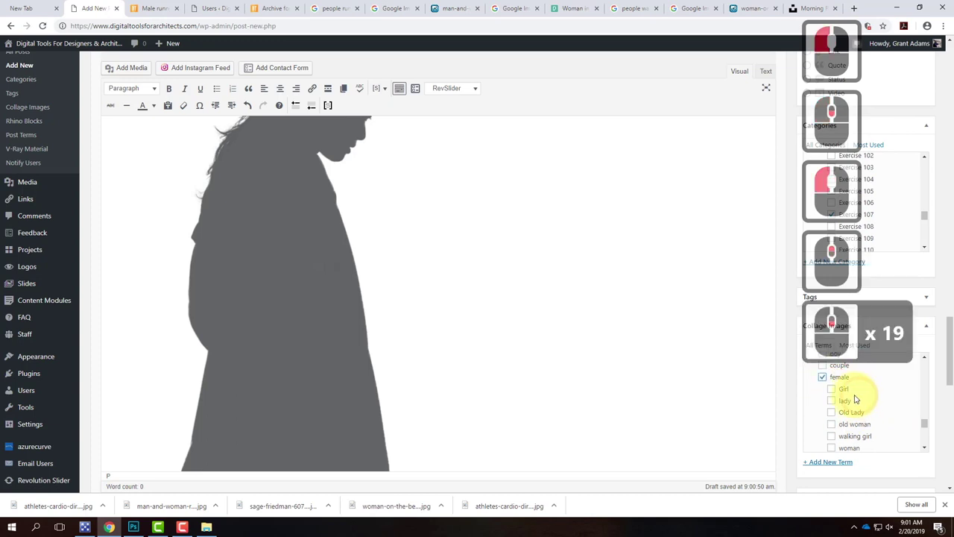
scroll(858, 401, "down", 2)
left_click(832, 399)
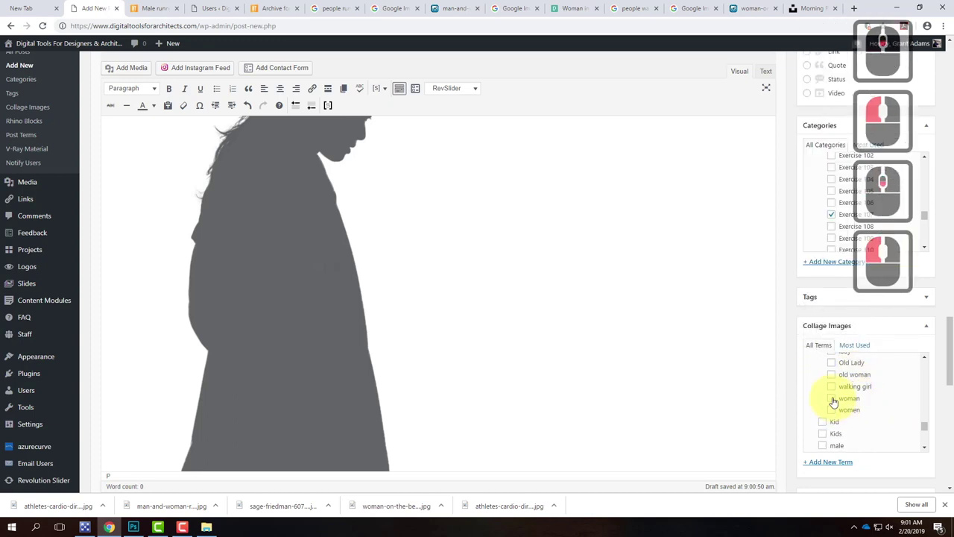
scroll(874, 407, "down", 4)
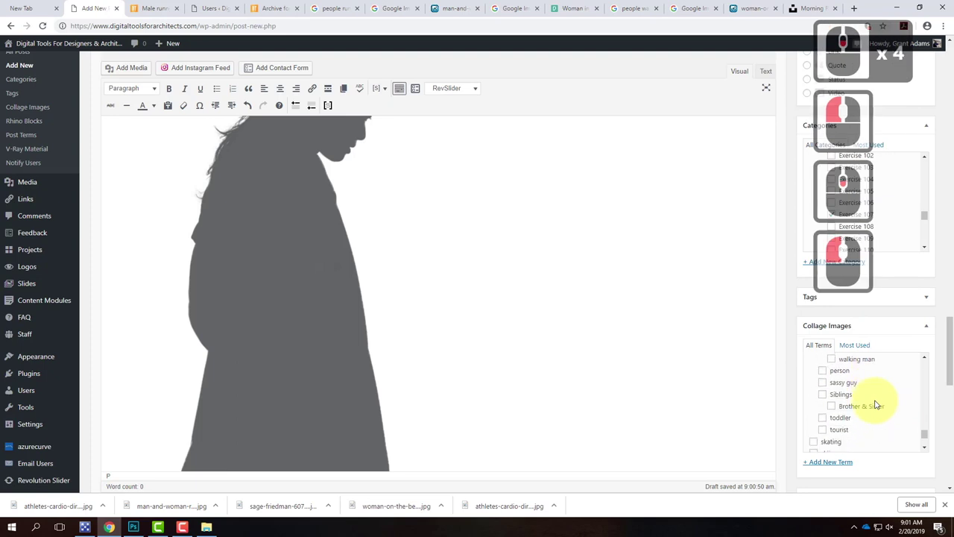
scroll(865, 411, "down", 2)
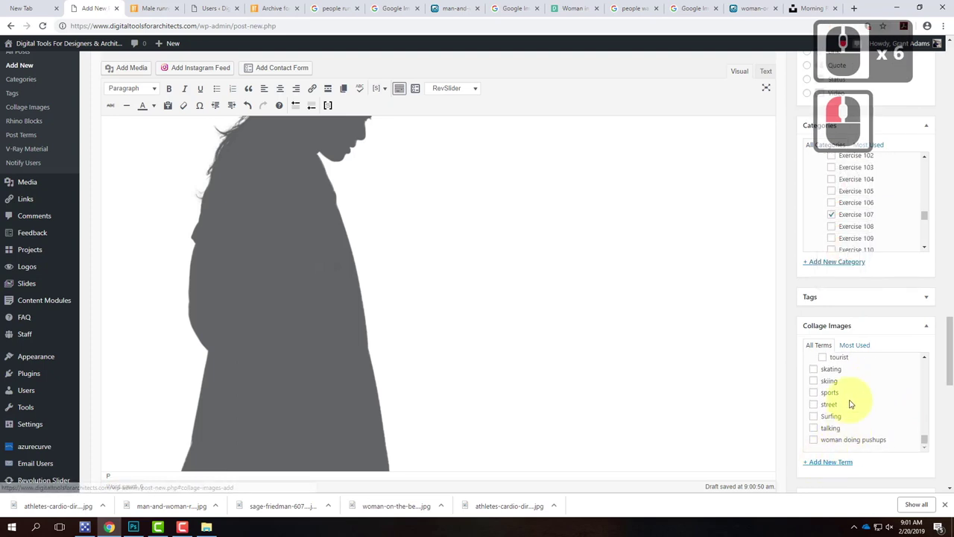
scroll(853, 414, "up", 9)
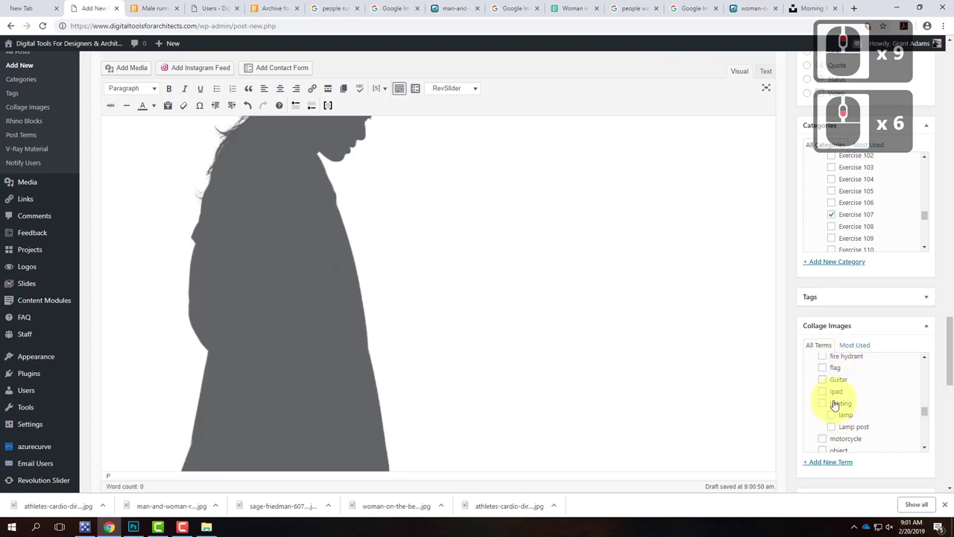
left_click(826, 465)
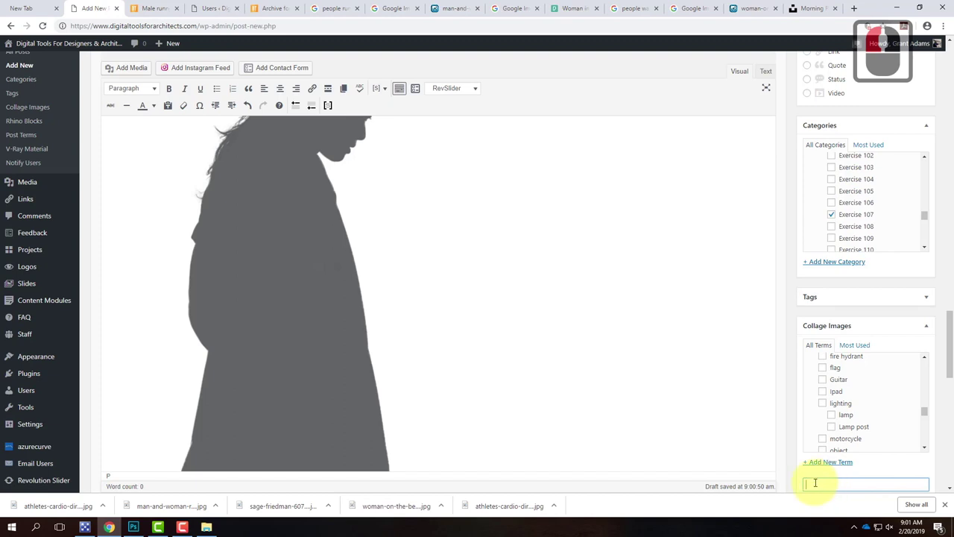
Step: Publish the post and dismiss the writing-check message
left_click_drag(952, 337, 945, 270)
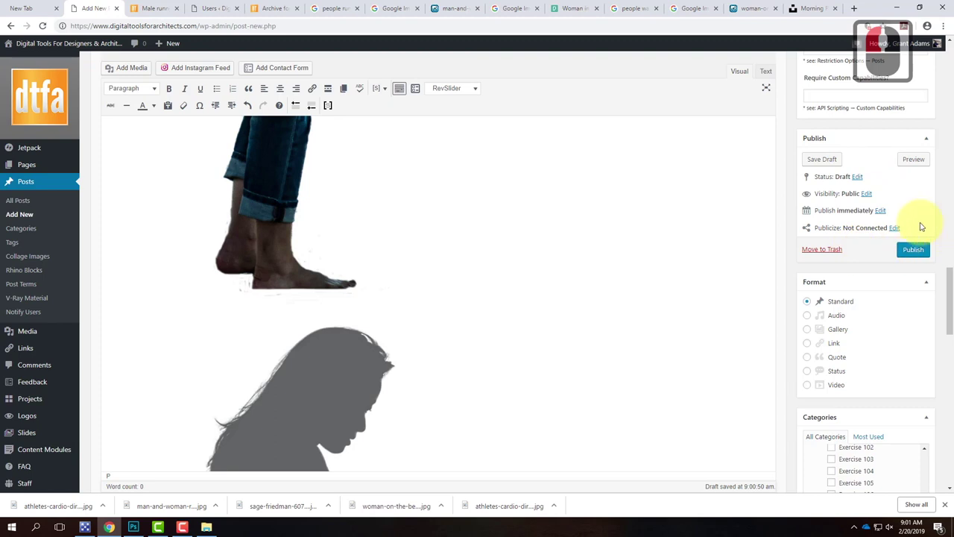
left_click(911, 254)
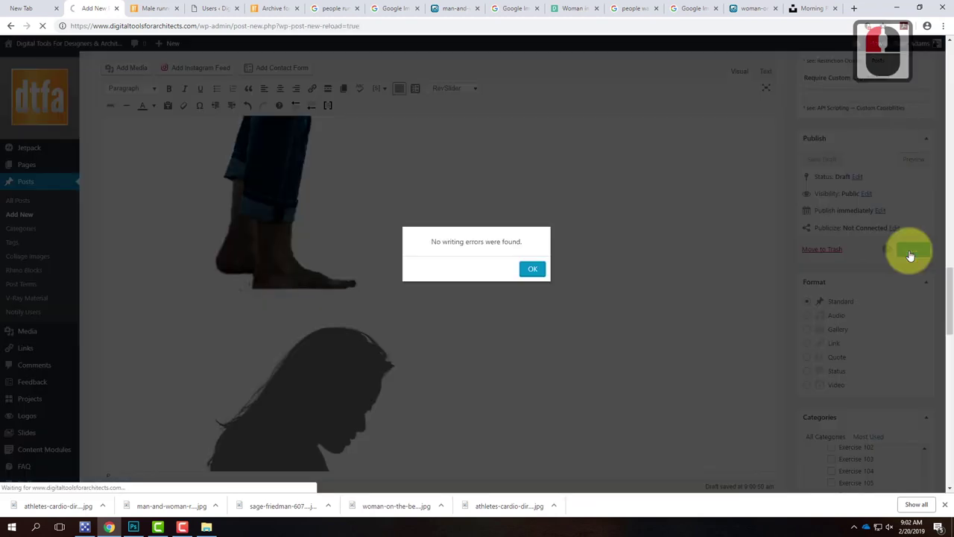
left_click(533, 270)
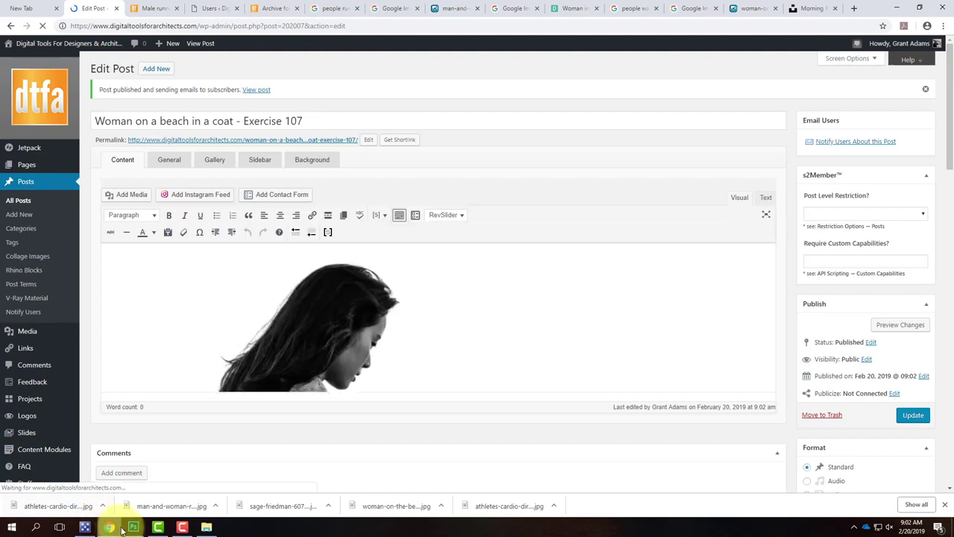
scroll(283, 375, "down", 17)
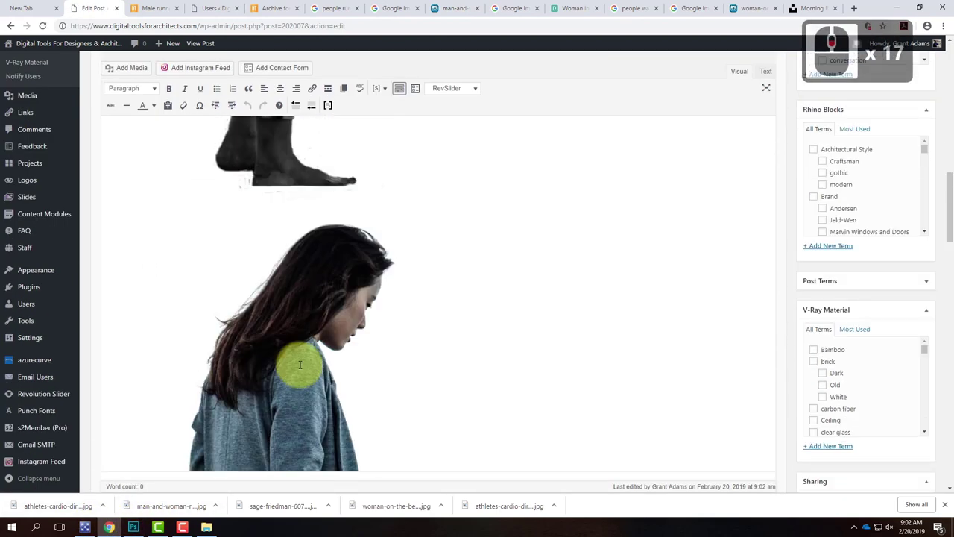
scroll(301, 365, "down", 20)
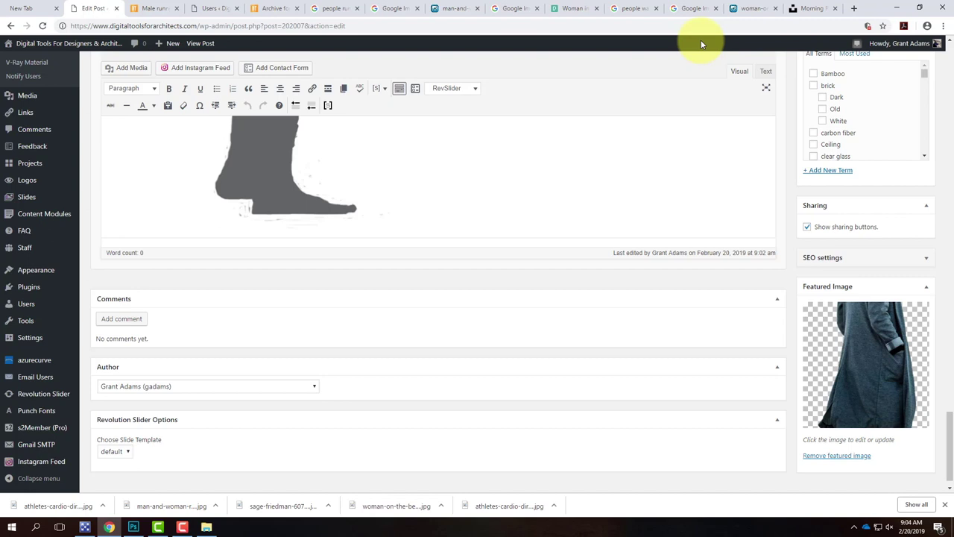
left_click(179, 528)
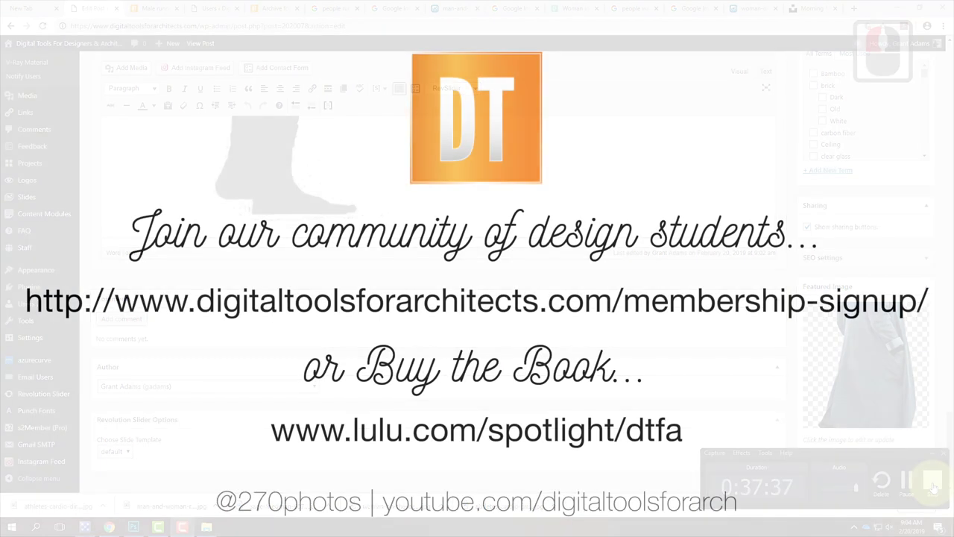